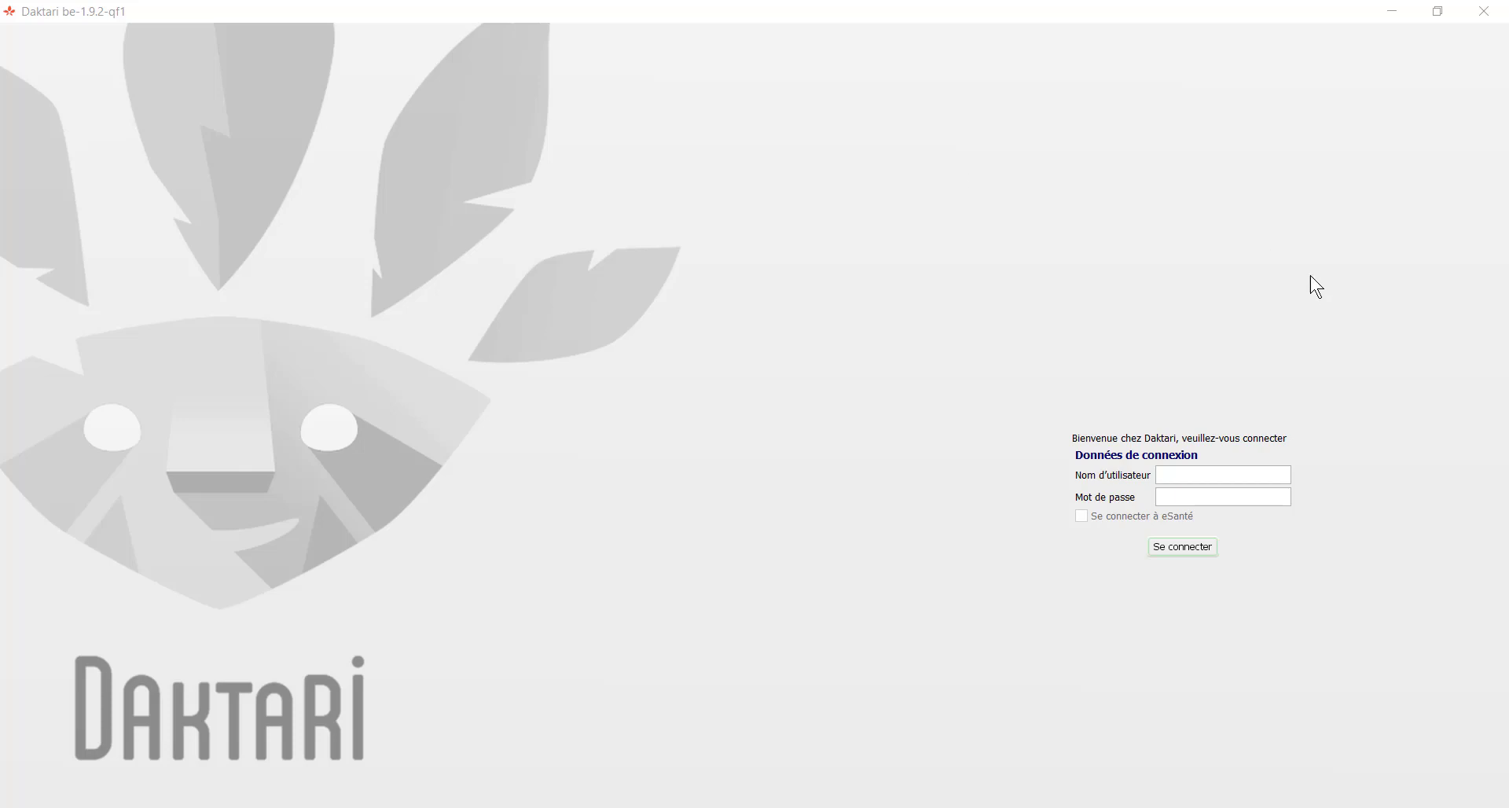
# Step: Sign in to Daktari with the username and password
pyautogui.click(1194, 471)
pyautogui.write('daktari')
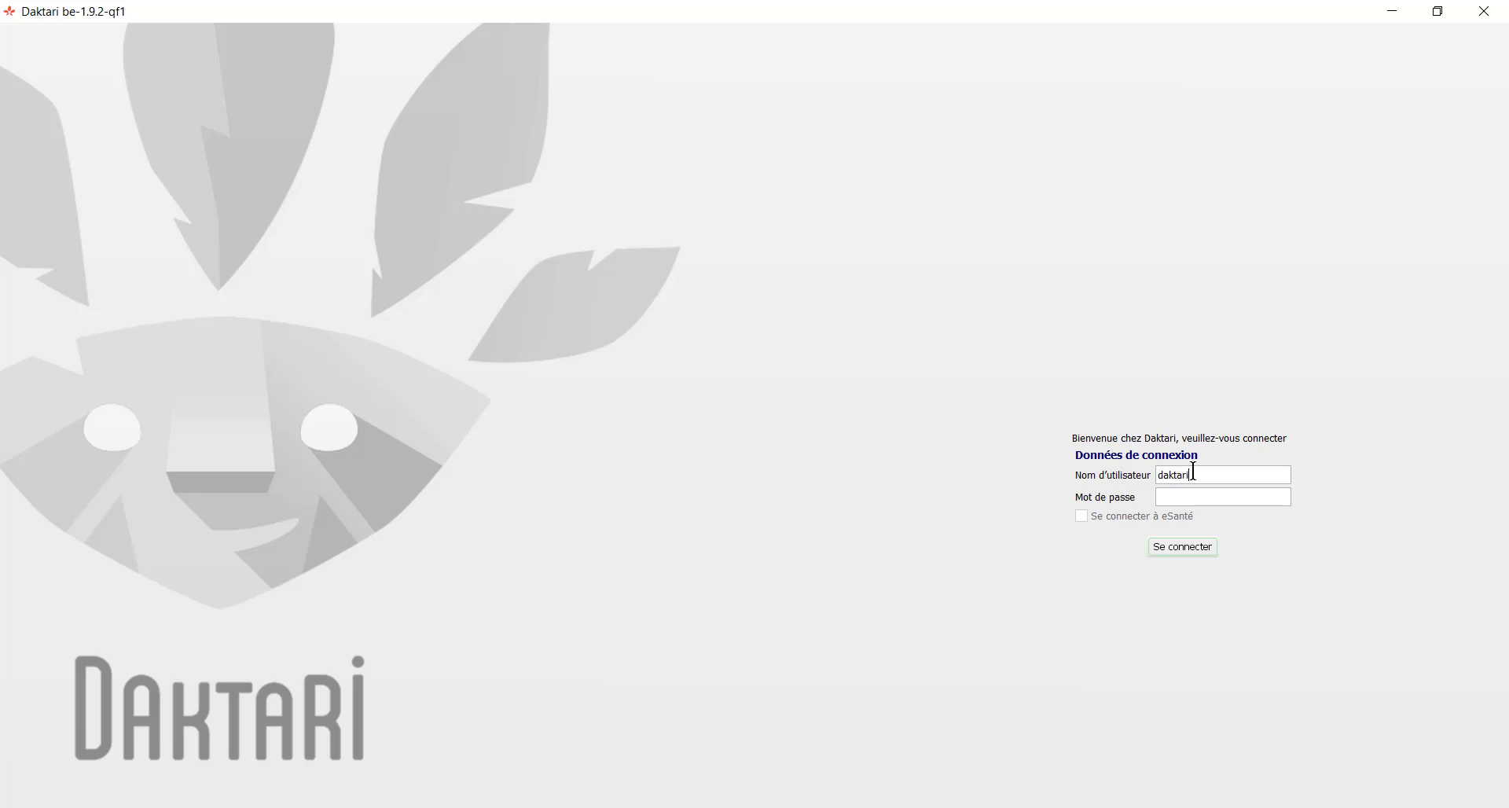
pyautogui.press('Tab')
pyautogui.write('daktari')
pyautogui.press('Return')
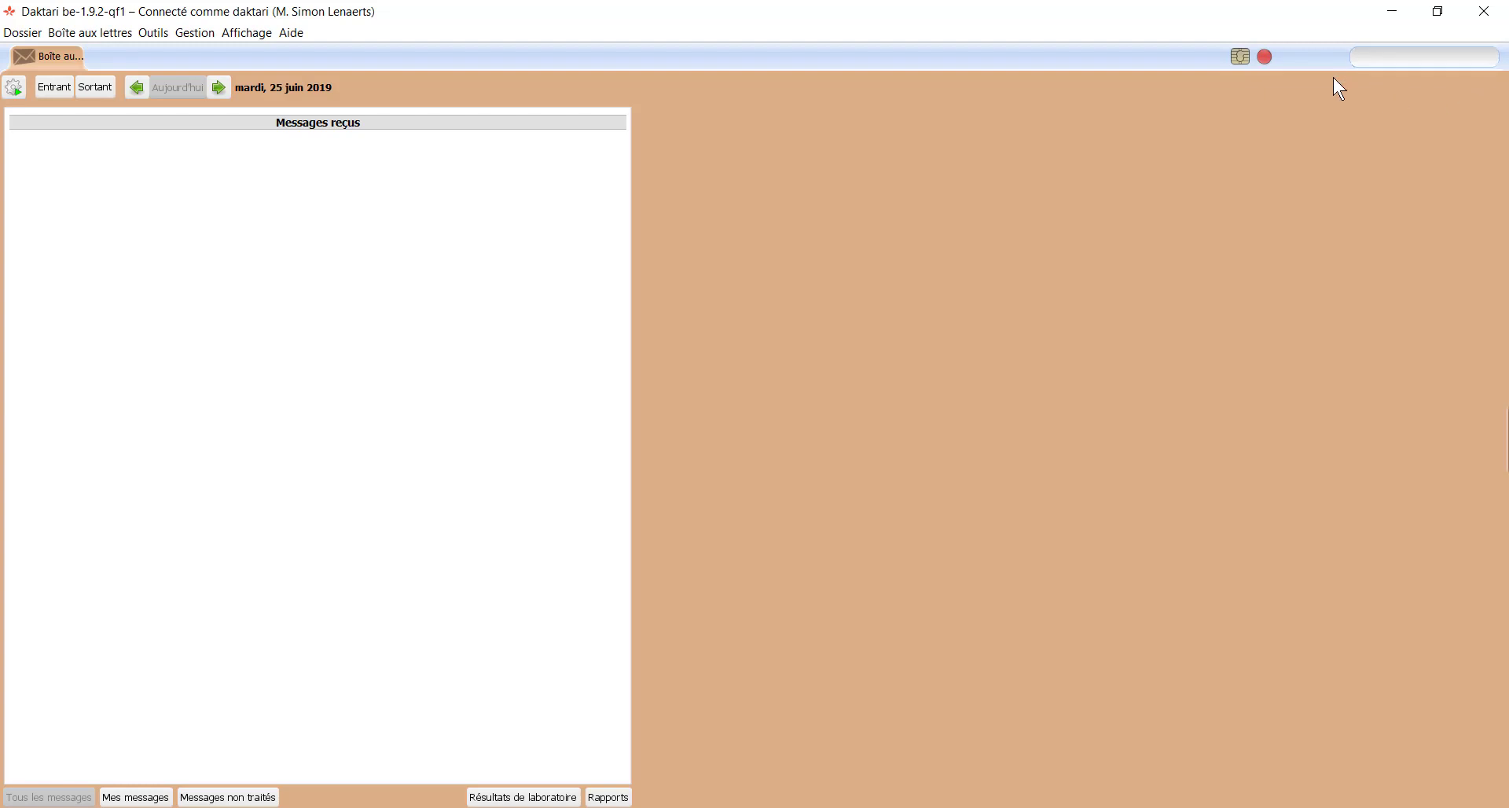
pyautogui.click(1368, 60)
pyautogui.write('klimas')
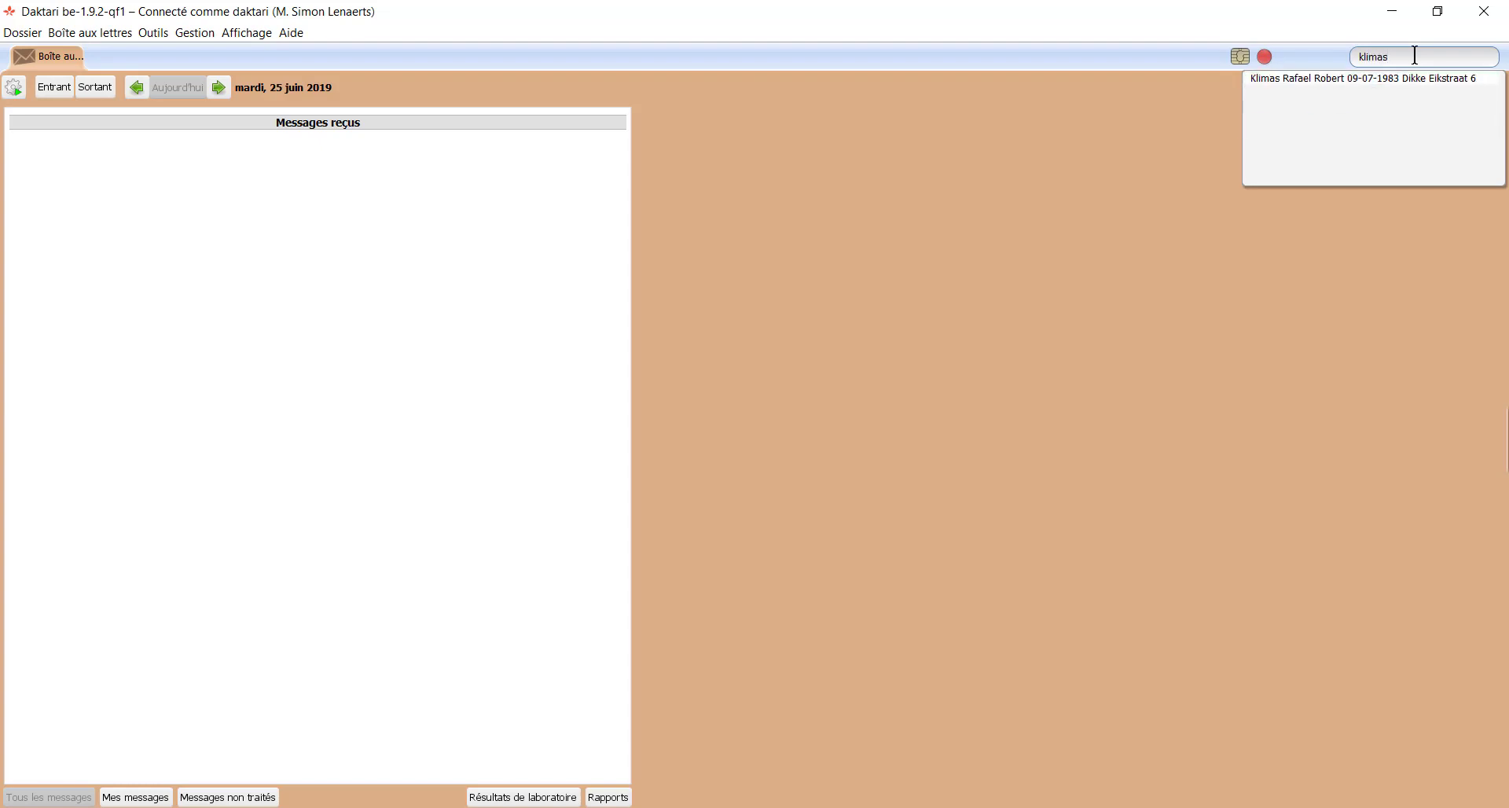
pyautogui.write(',ra')
pyautogui.press('BackSpace')
pyautogui.press('BackSpace')
pyautogui.press('BackSpace')
pyautogui.press('BackSpace')
pyautogui.press('BackSpace')
pyautogui.write('nas')
pyautogui.press('BackSpace')
pyautogui.press('BackSpace')
pyautogui.press('BackSpace')
pyautogui.press('BackSpace')
pyautogui.press('BackSpace')
pyautogui.press('BackSpace')
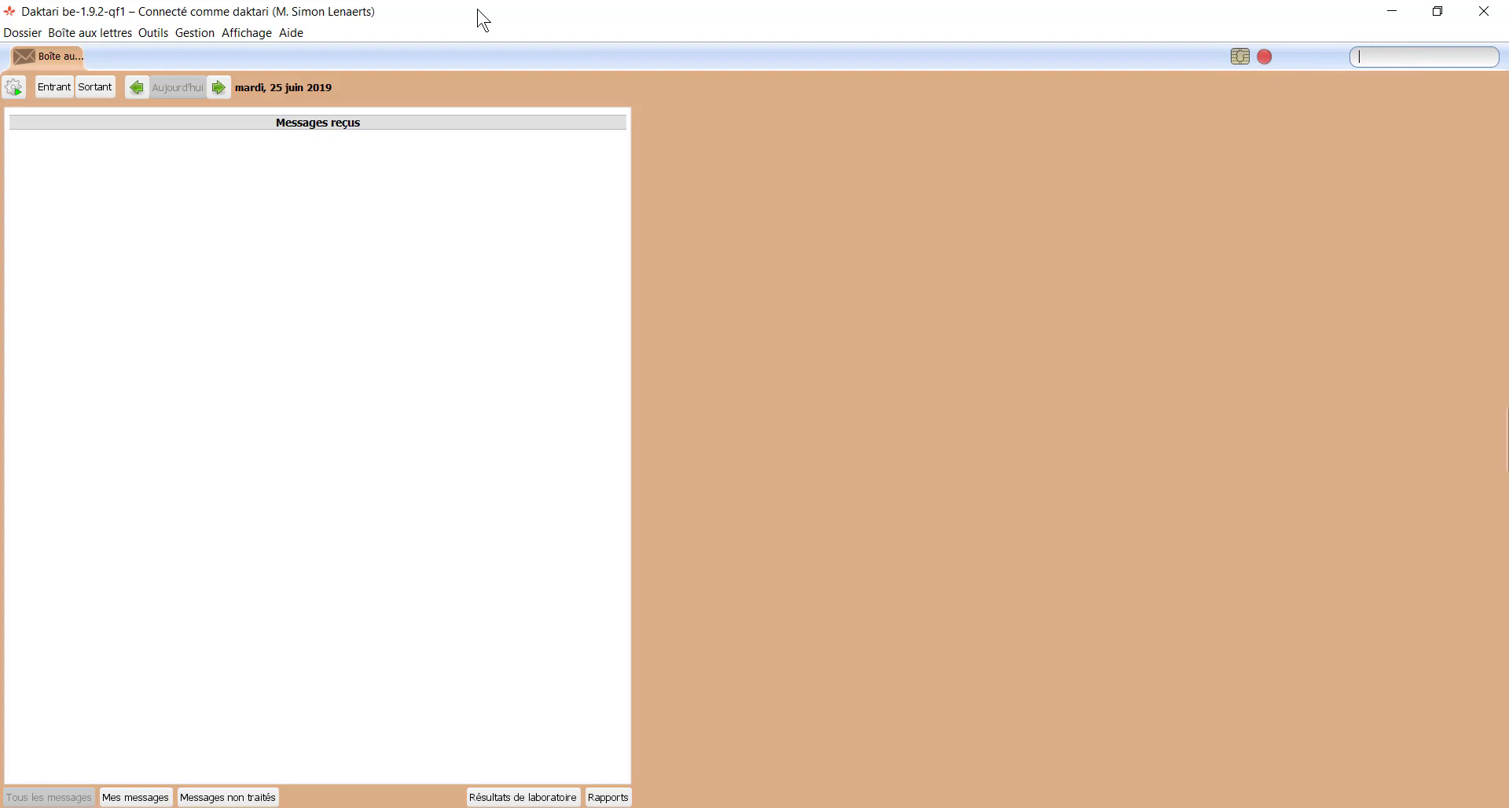
# Step: Start a new patient dossier from the Dossier menu
pyautogui.click(20, 36)
pyautogui.moveTo(62, 36)
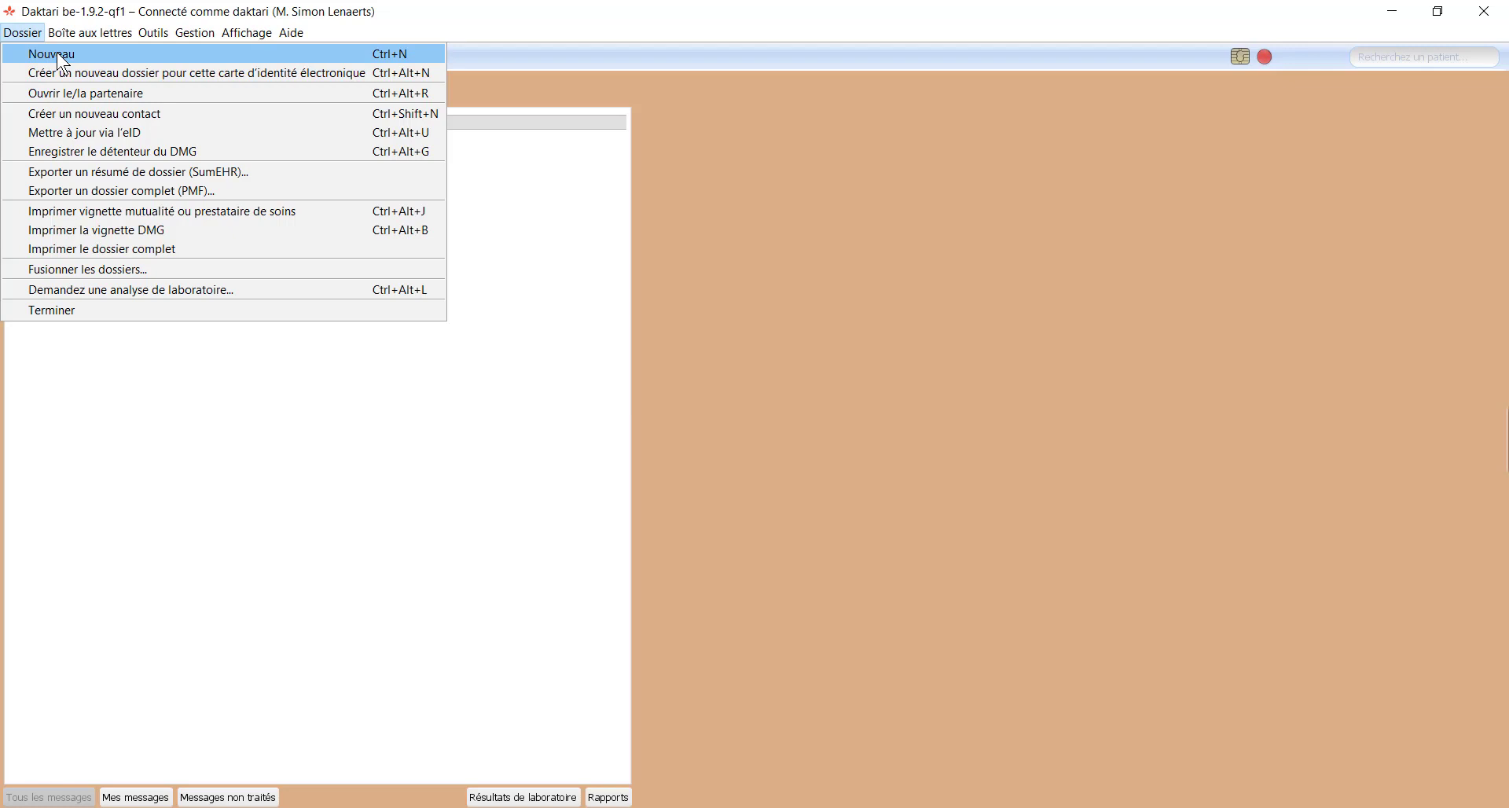
pyautogui.click(57, 54)
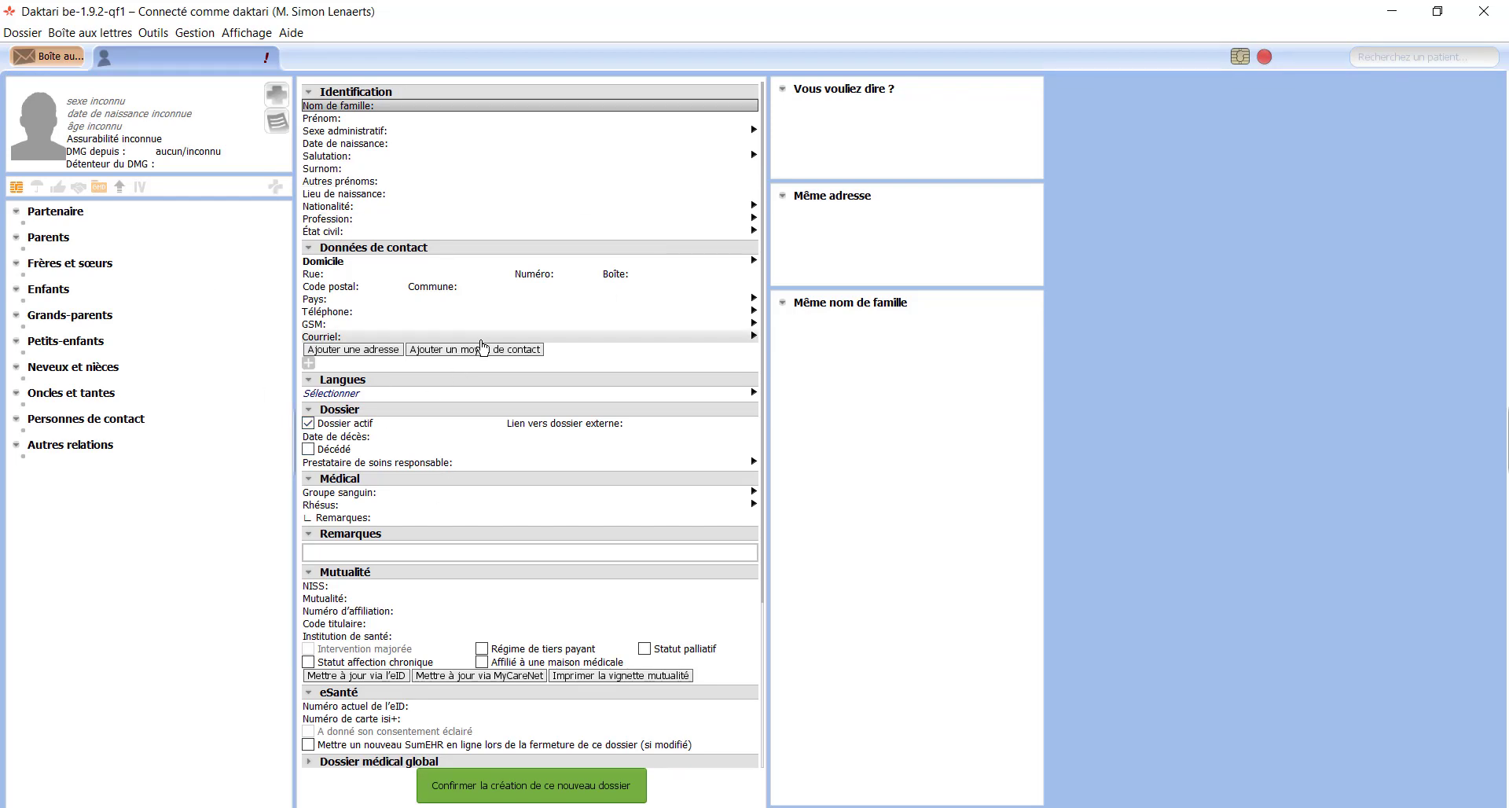
# Step: Enter the patient's surname and first name, and add the same-surname patient as a sibling
pyautogui.click(456, 107)
pyautogui.press('Tab')
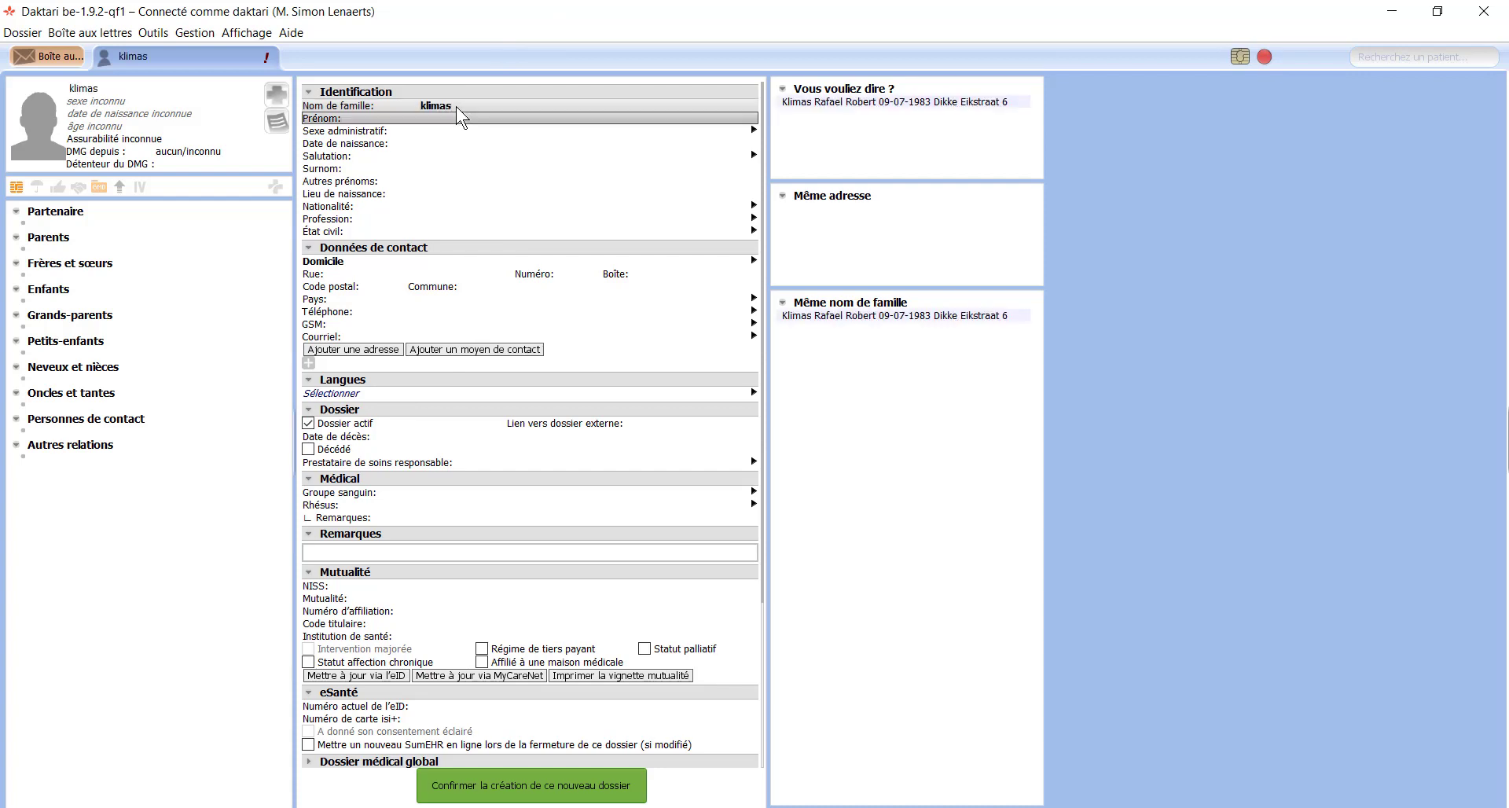
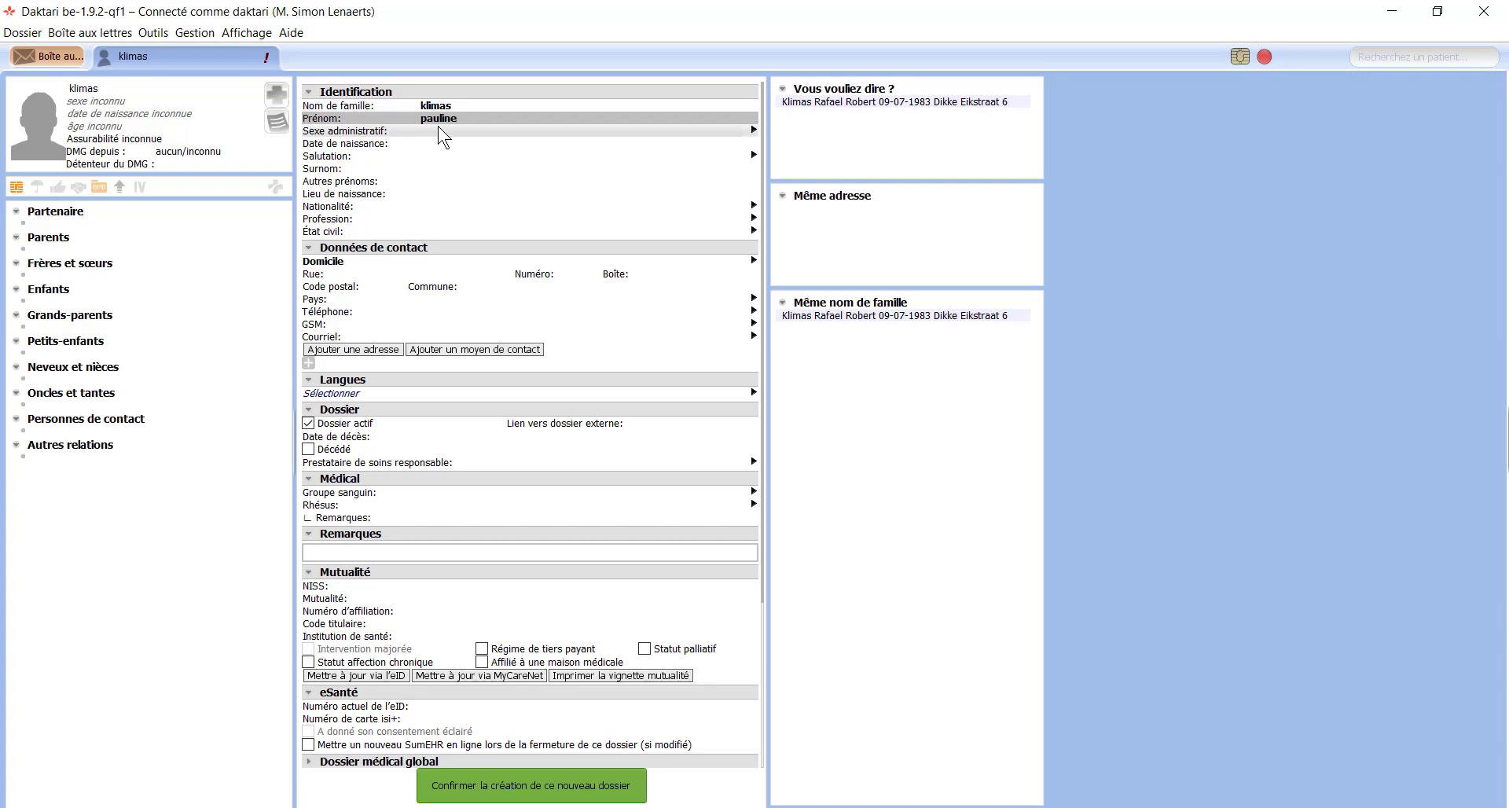
pyautogui.press('Tab')
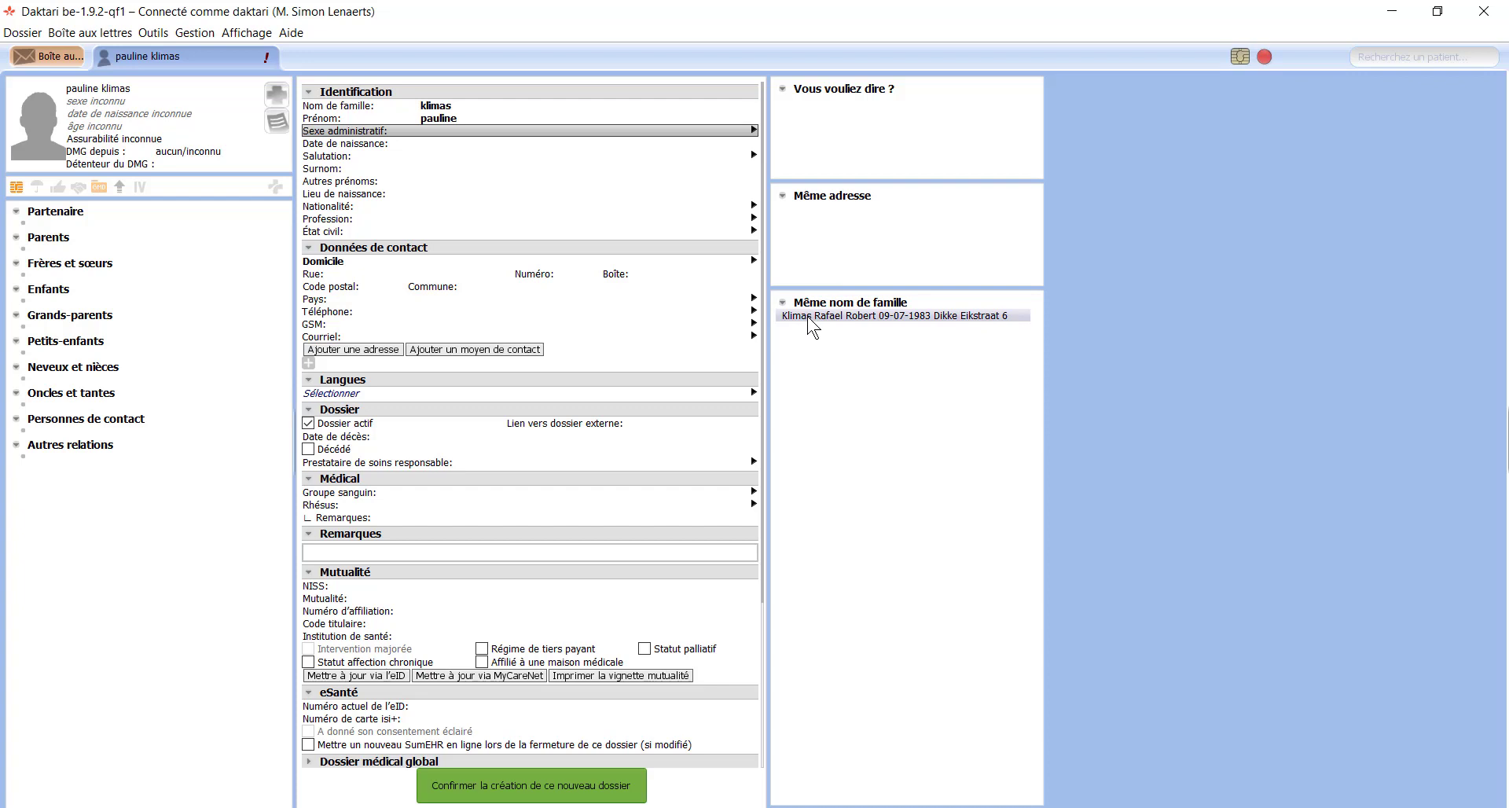
pyautogui.moveTo(808, 317); pyautogui.dragTo(75, 277)
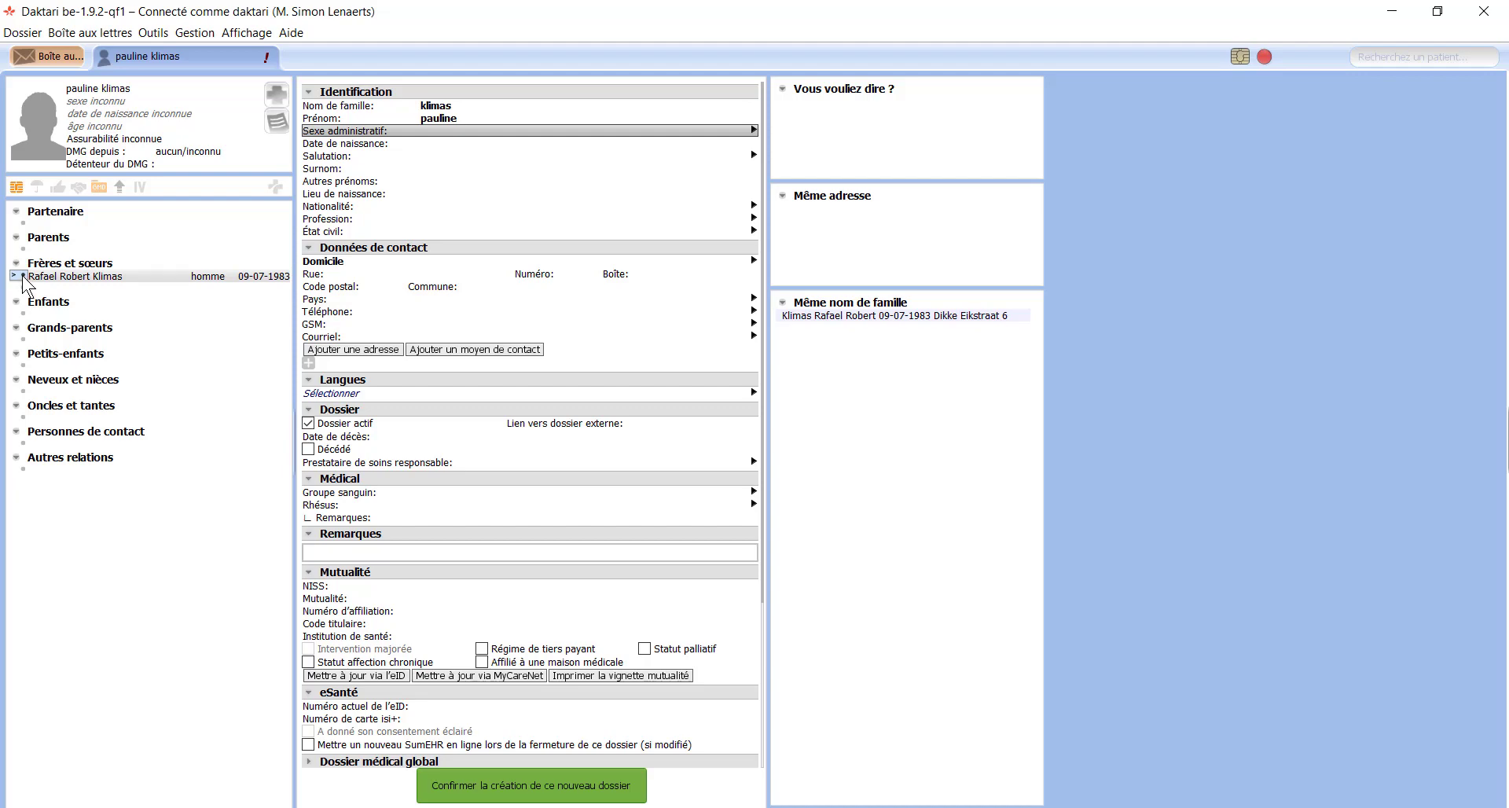
# Step: Open the sibling's record after the eHealth certificate login, then return to the new patient's dossier
pyautogui.doubleClick(22, 278)
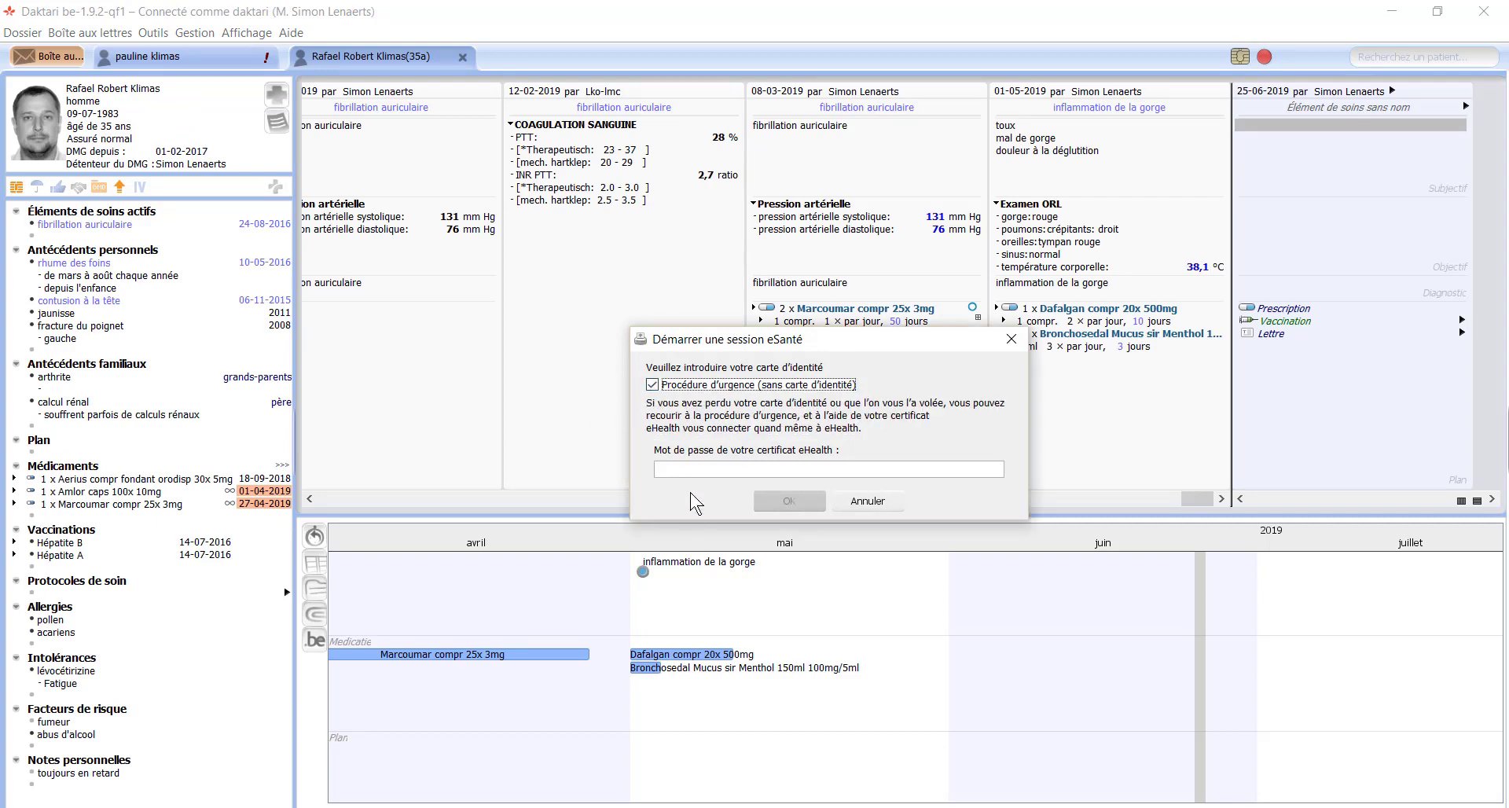
pyautogui.click(690, 469)
pyautogui.write('aaaaaa')
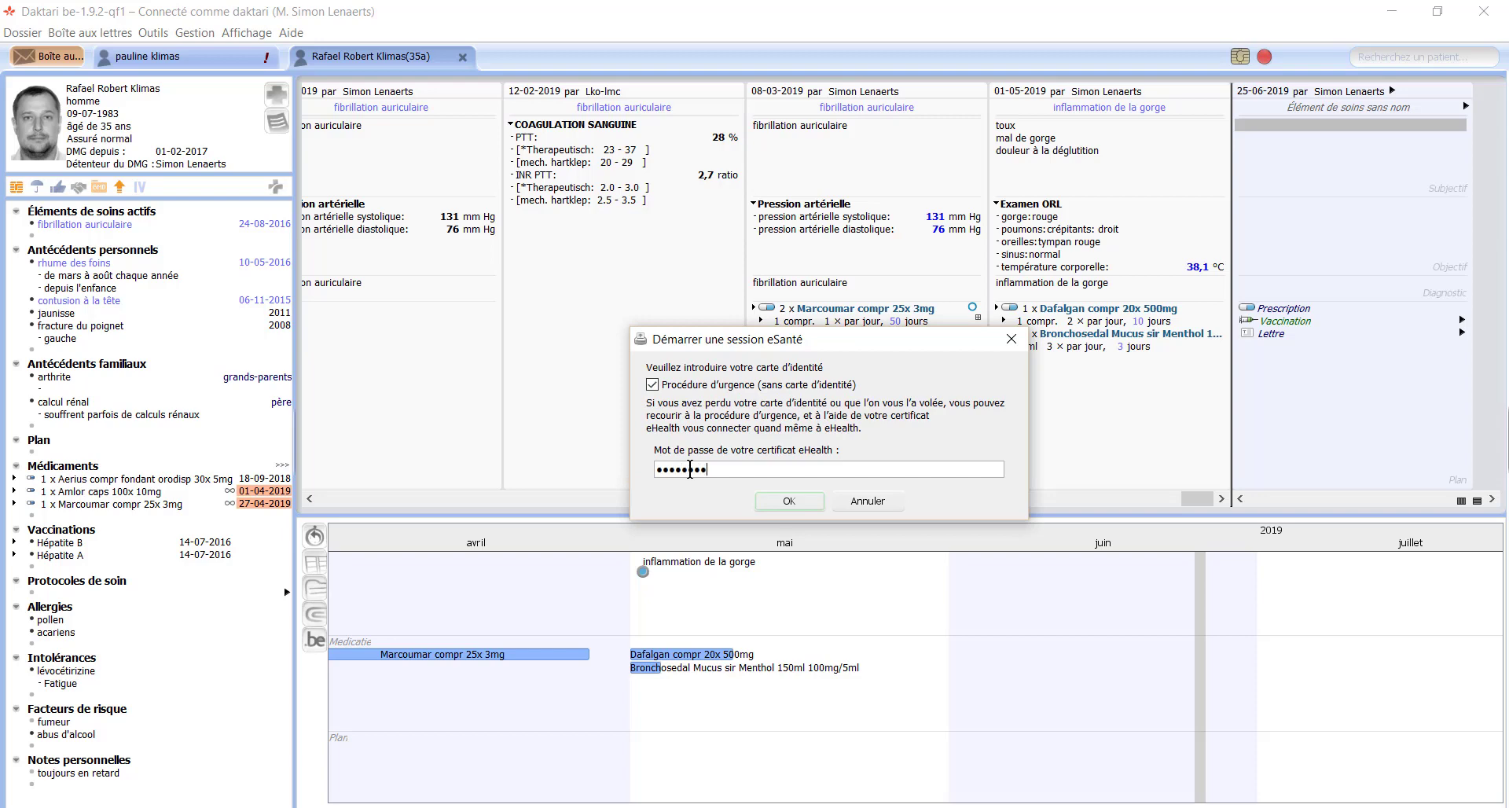
pyautogui.press('Return')
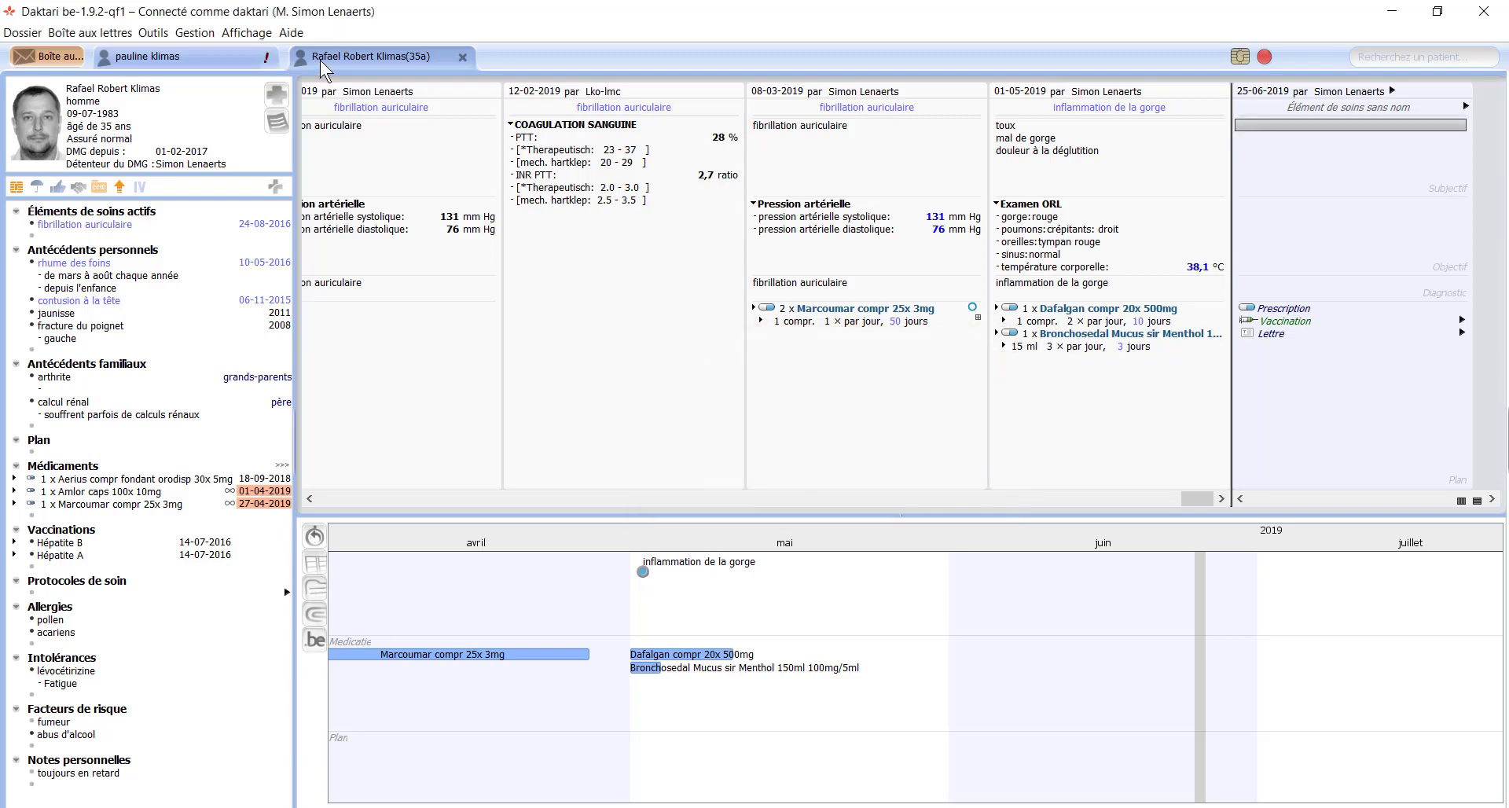
pyautogui.click(174, 60)
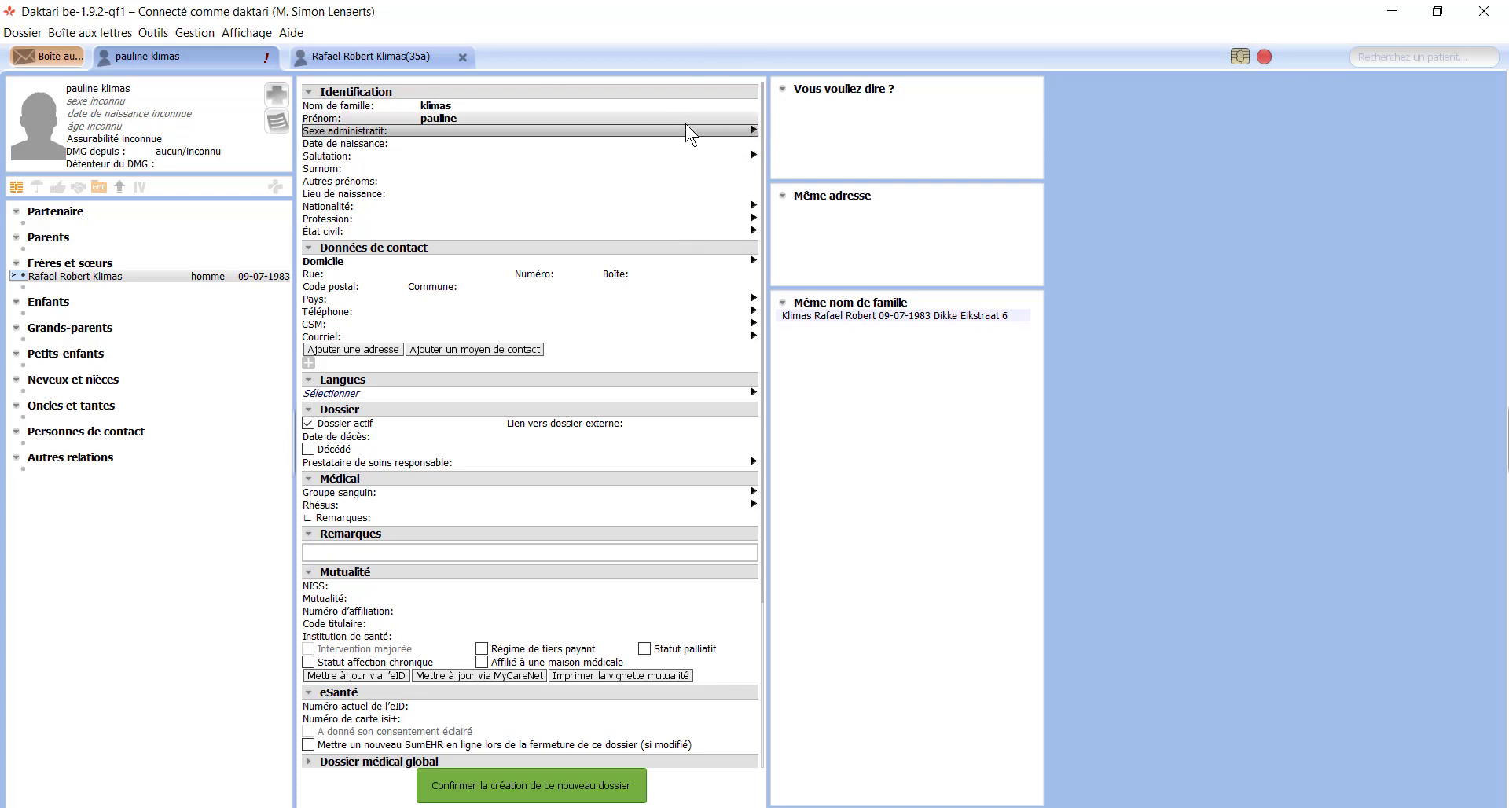
# Step: Set the new patient as femme, born 29-11-1991, with salutation Mme
pyautogui.click(755, 132)
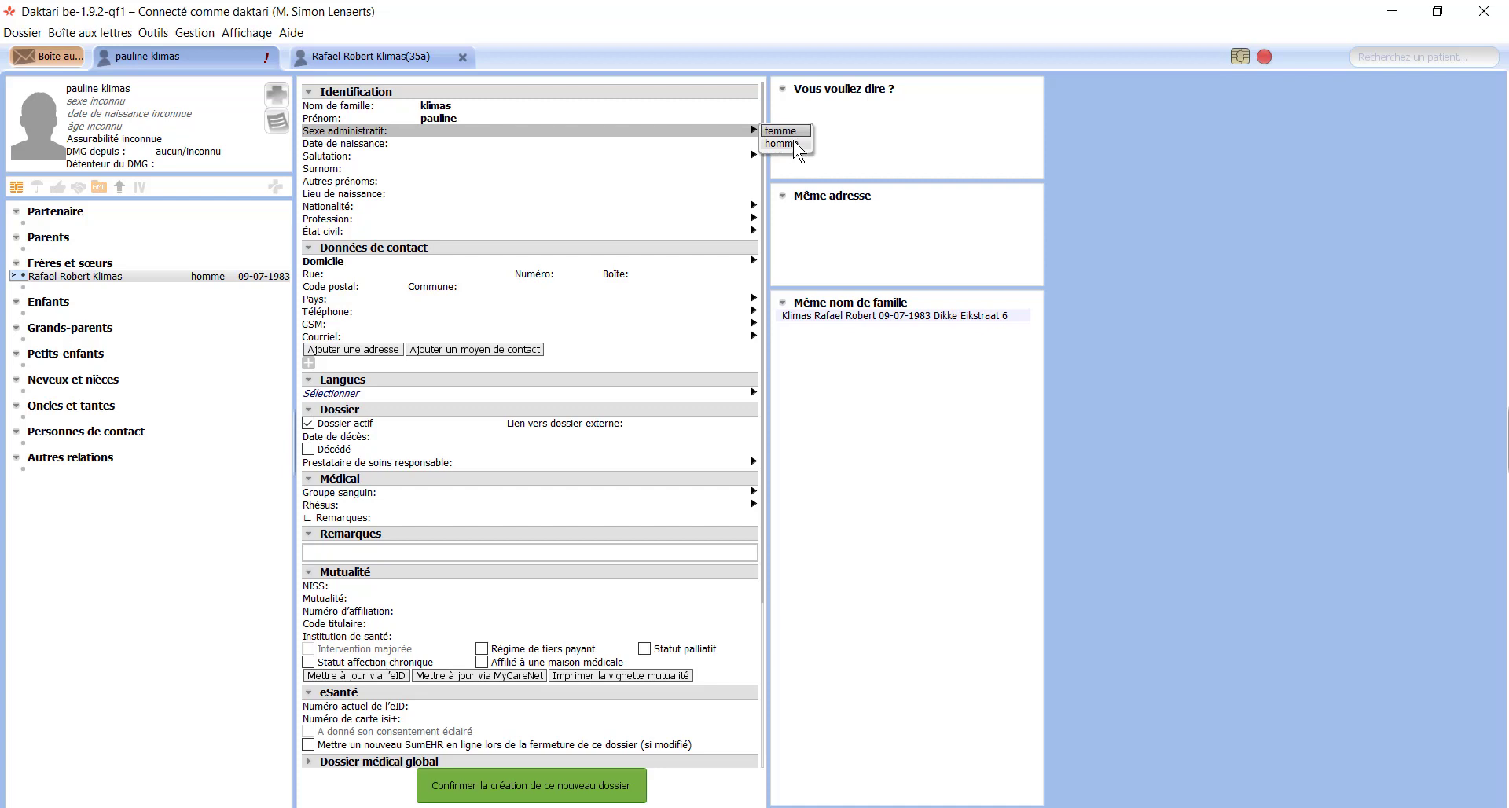
pyautogui.press('Return')
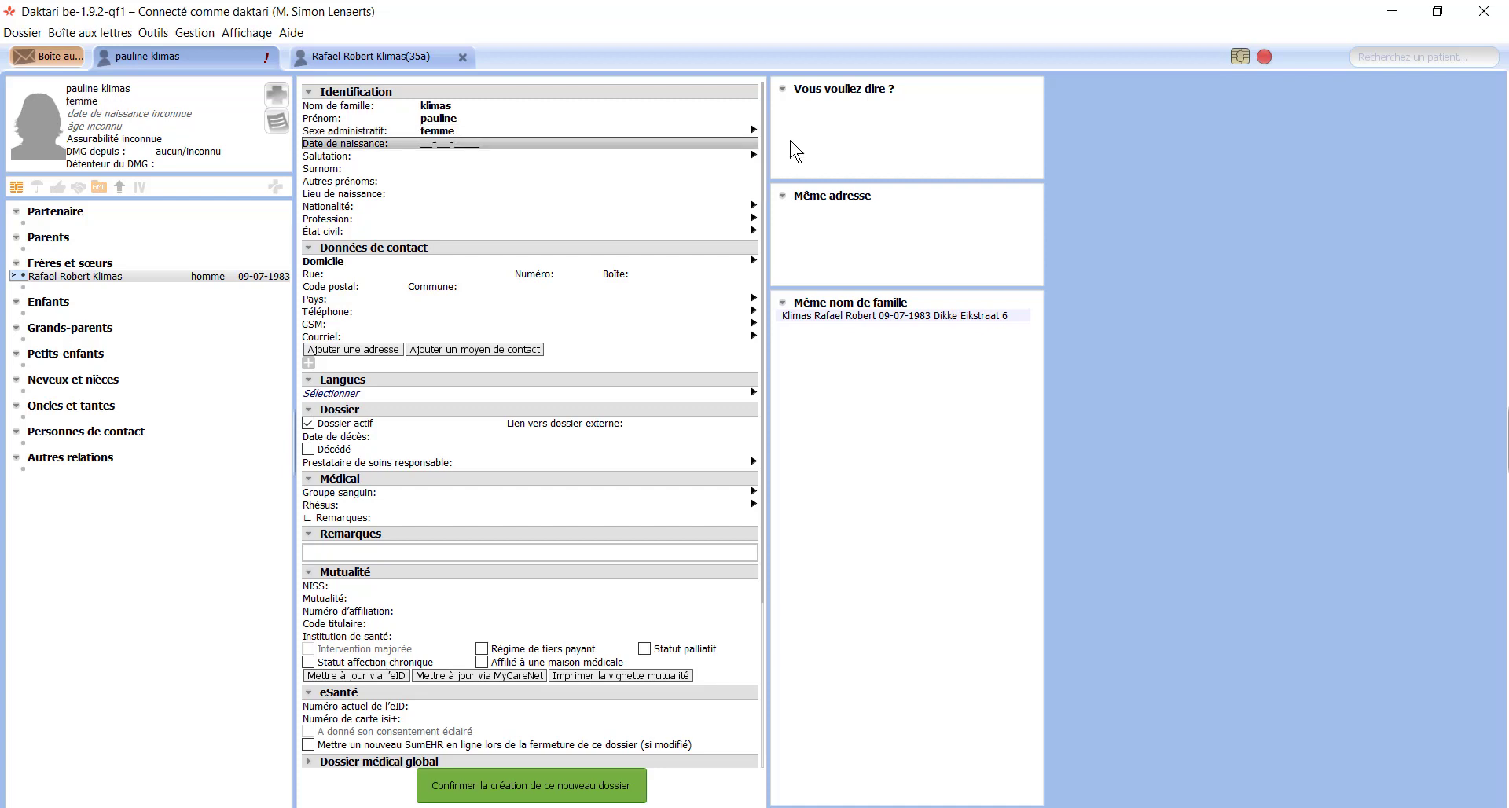
pyautogui.write('291111')
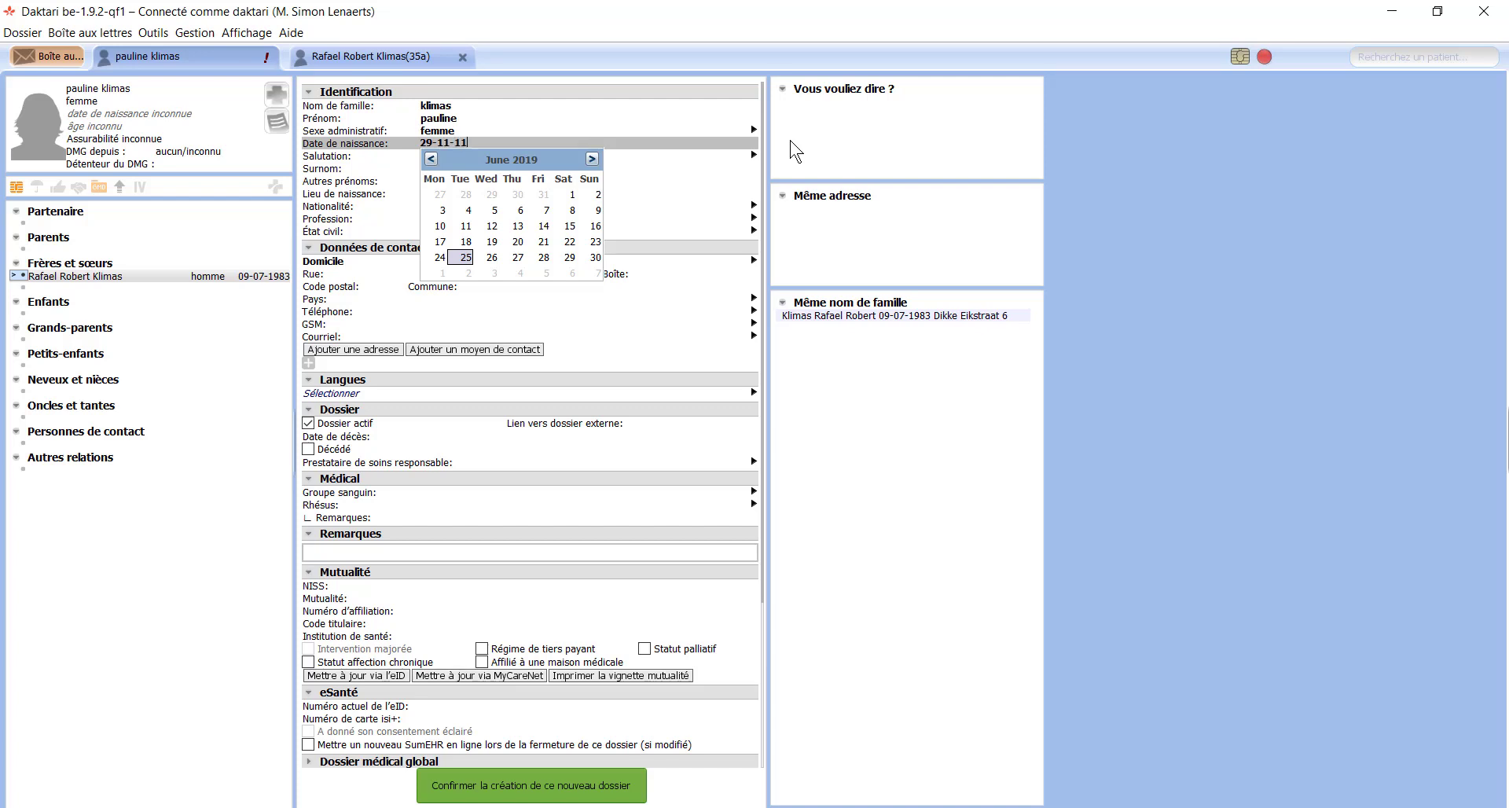
pyautogui.write('91')
pyautogui.press('Return')
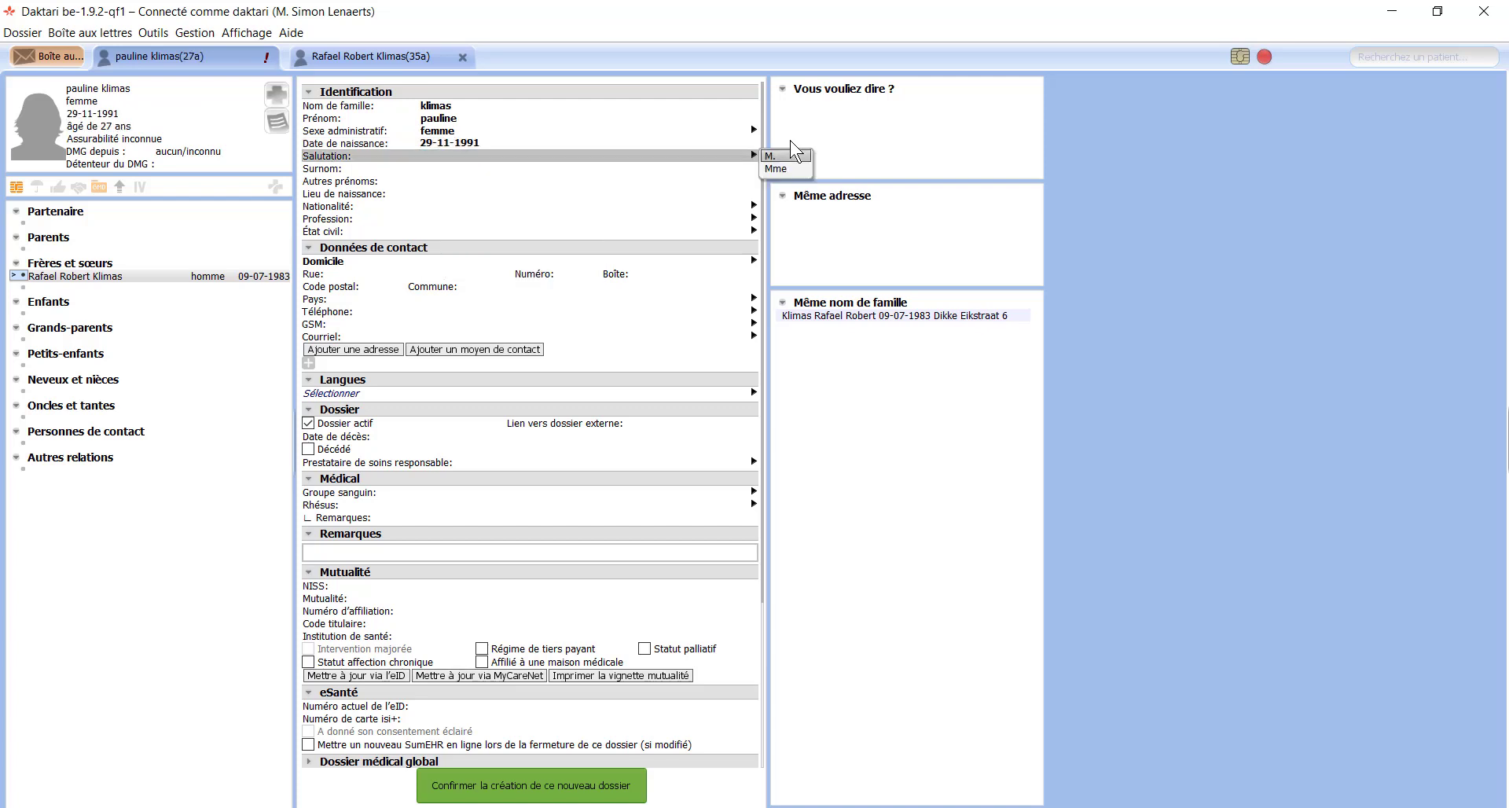
pyautogui.press('Down')
pyautogui.press('Return')
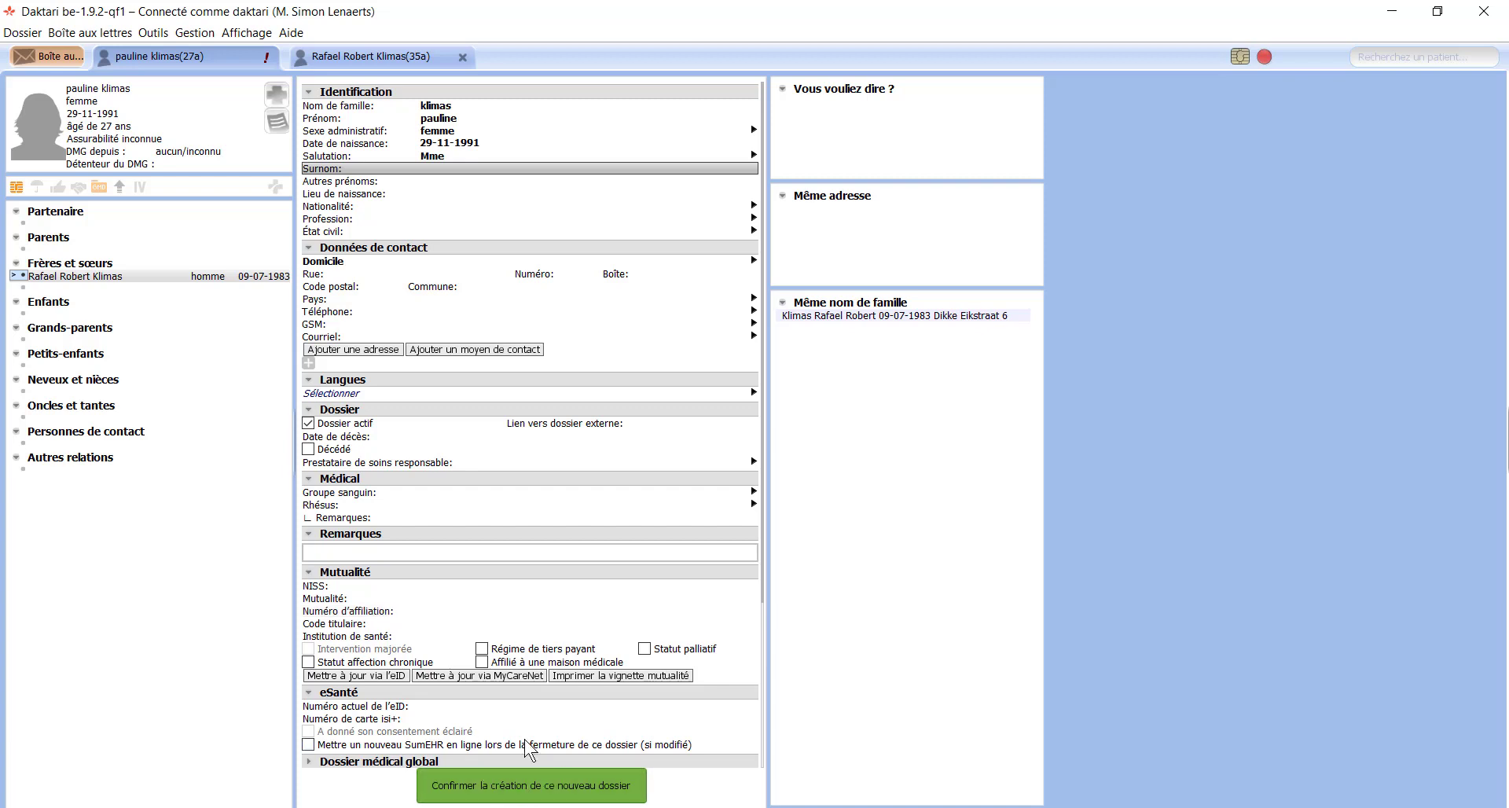
# Step: Confirm creation of the new patient dossier
pyautogui.click(507, 784)
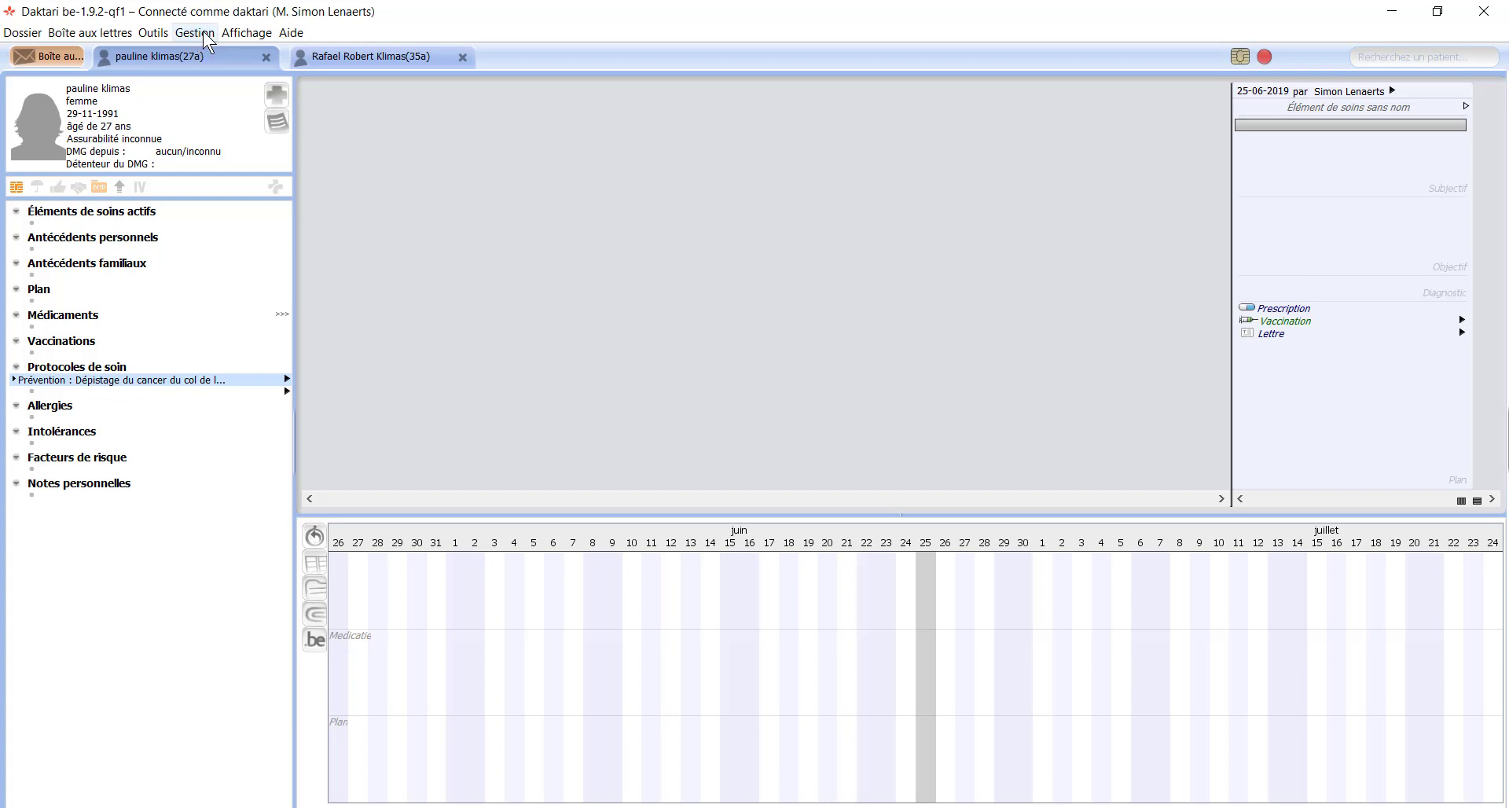
# Step: Toggle the timeline off and back on, then make the timeline panel shorter
pyautogui.click(247, 35)
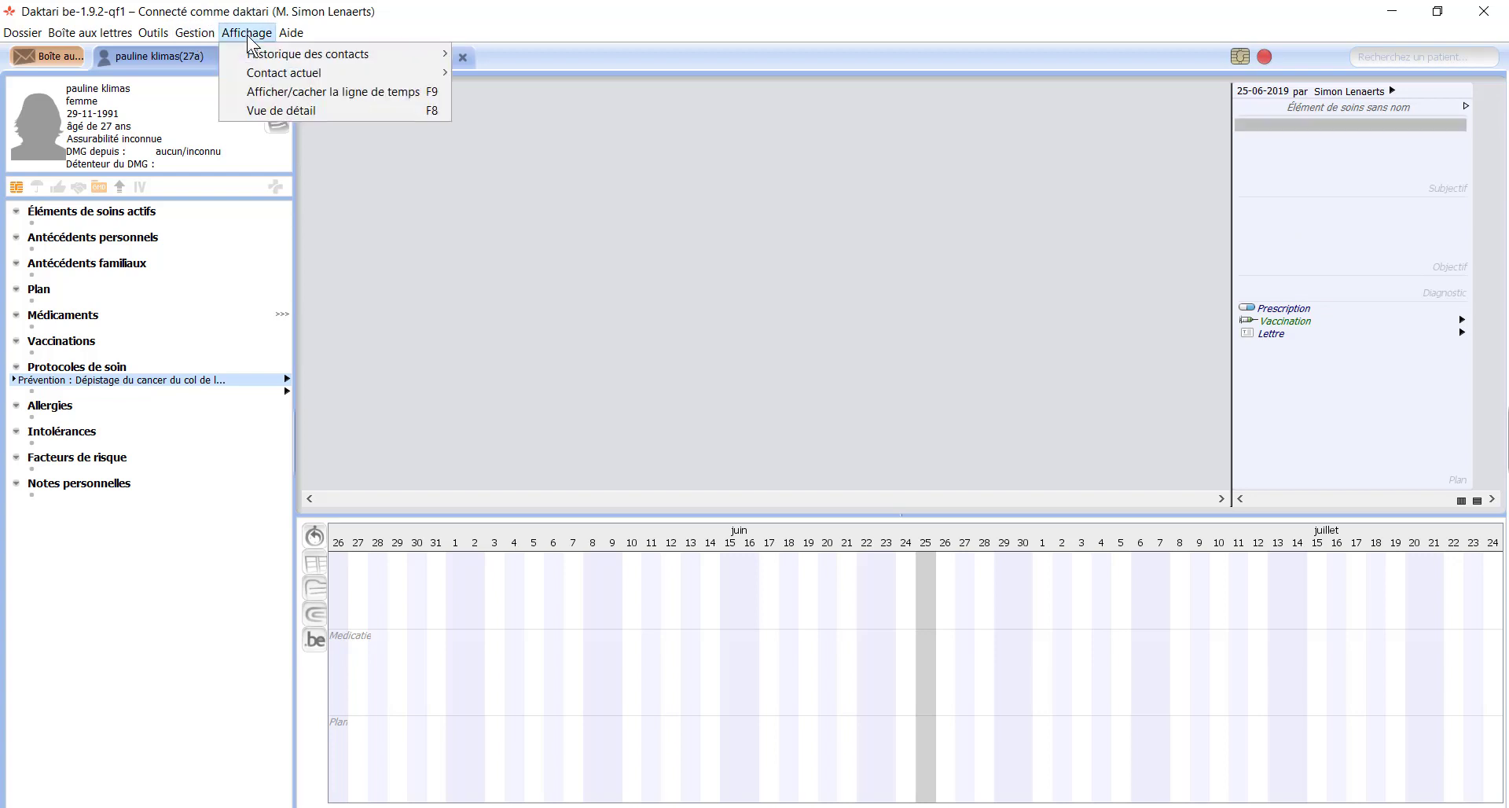
pyautogui.click(377, 97)
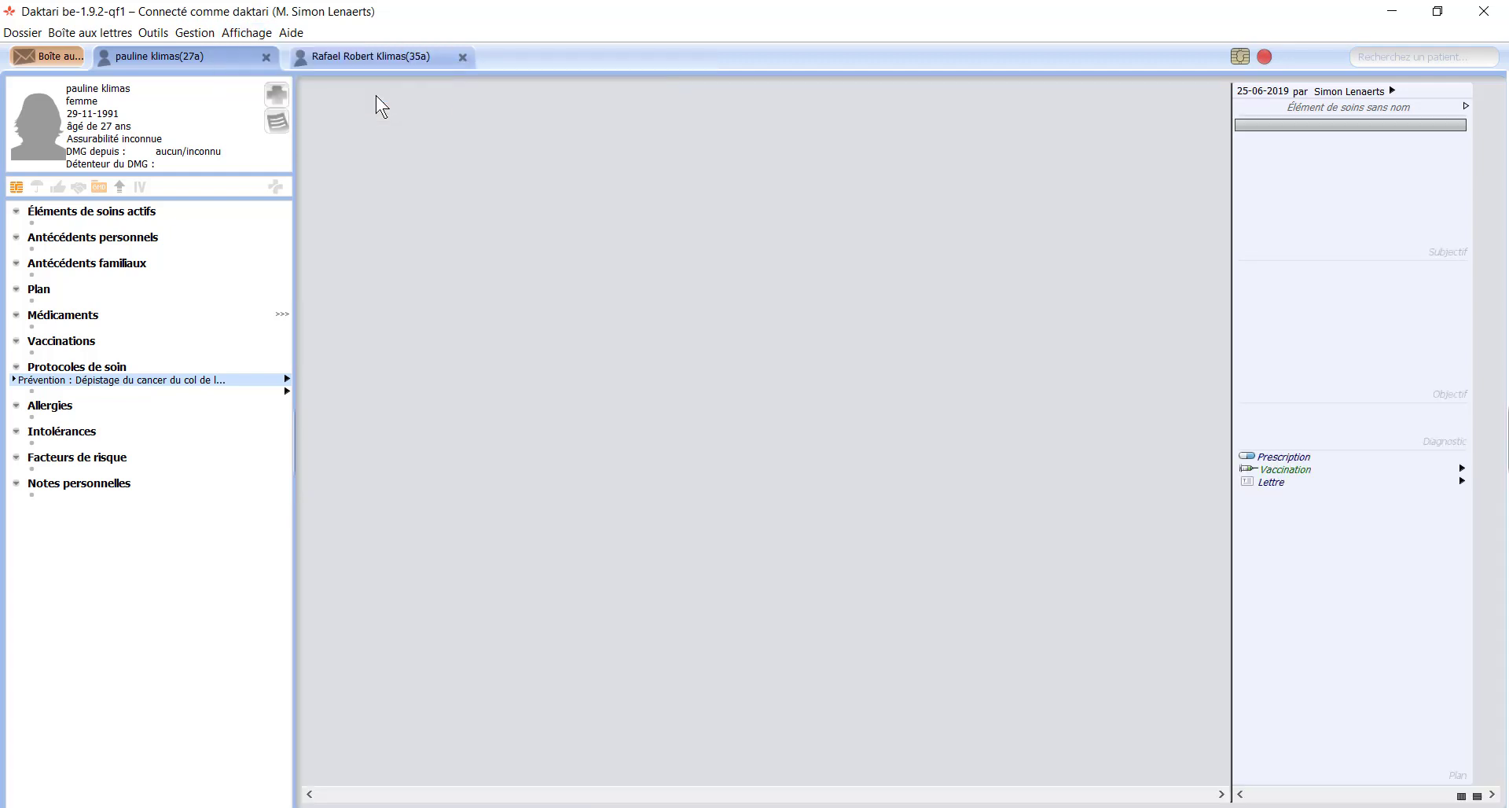
pyautogui.click(248, 31)
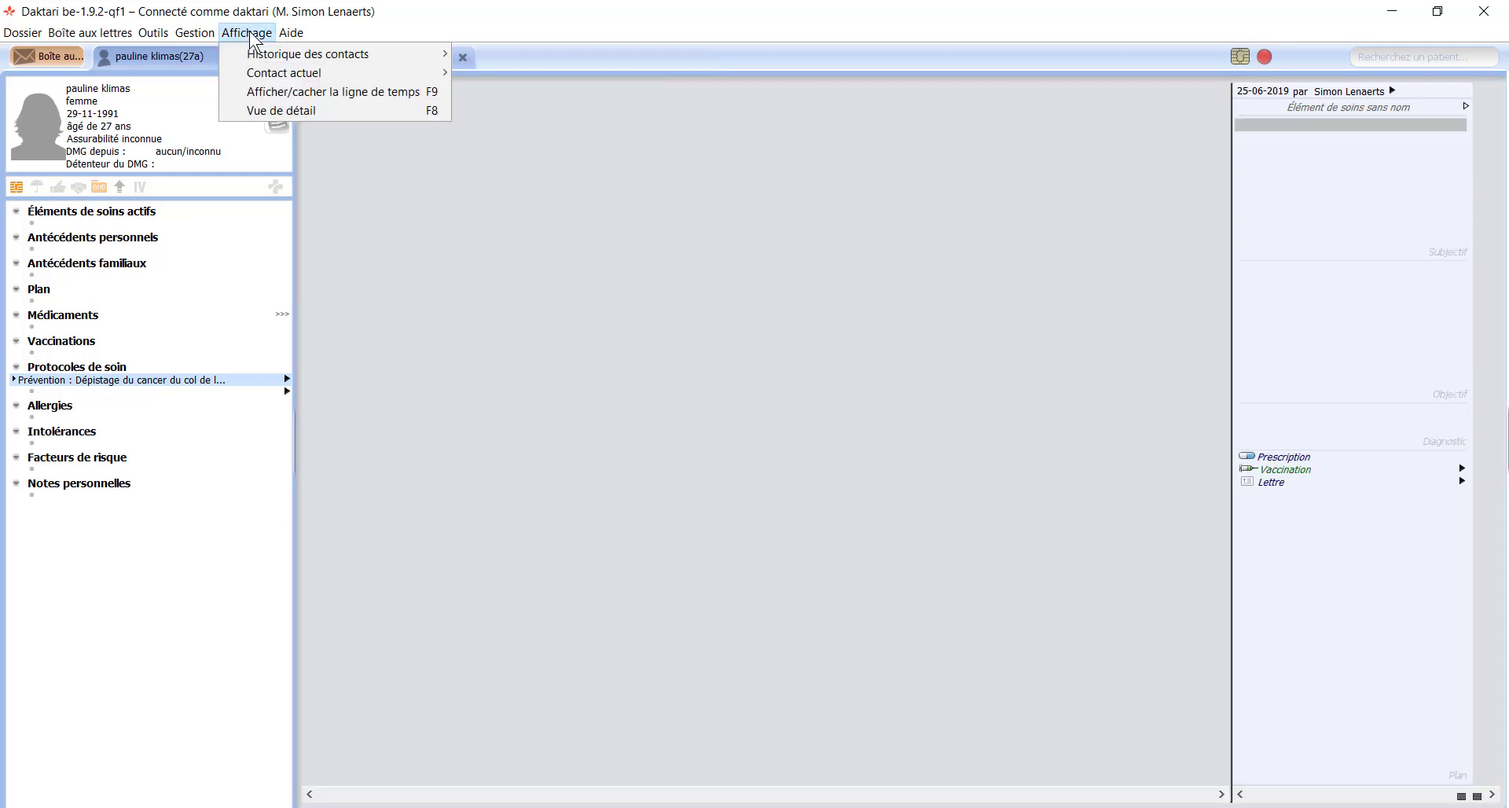
pyautogui.click(305, 92)
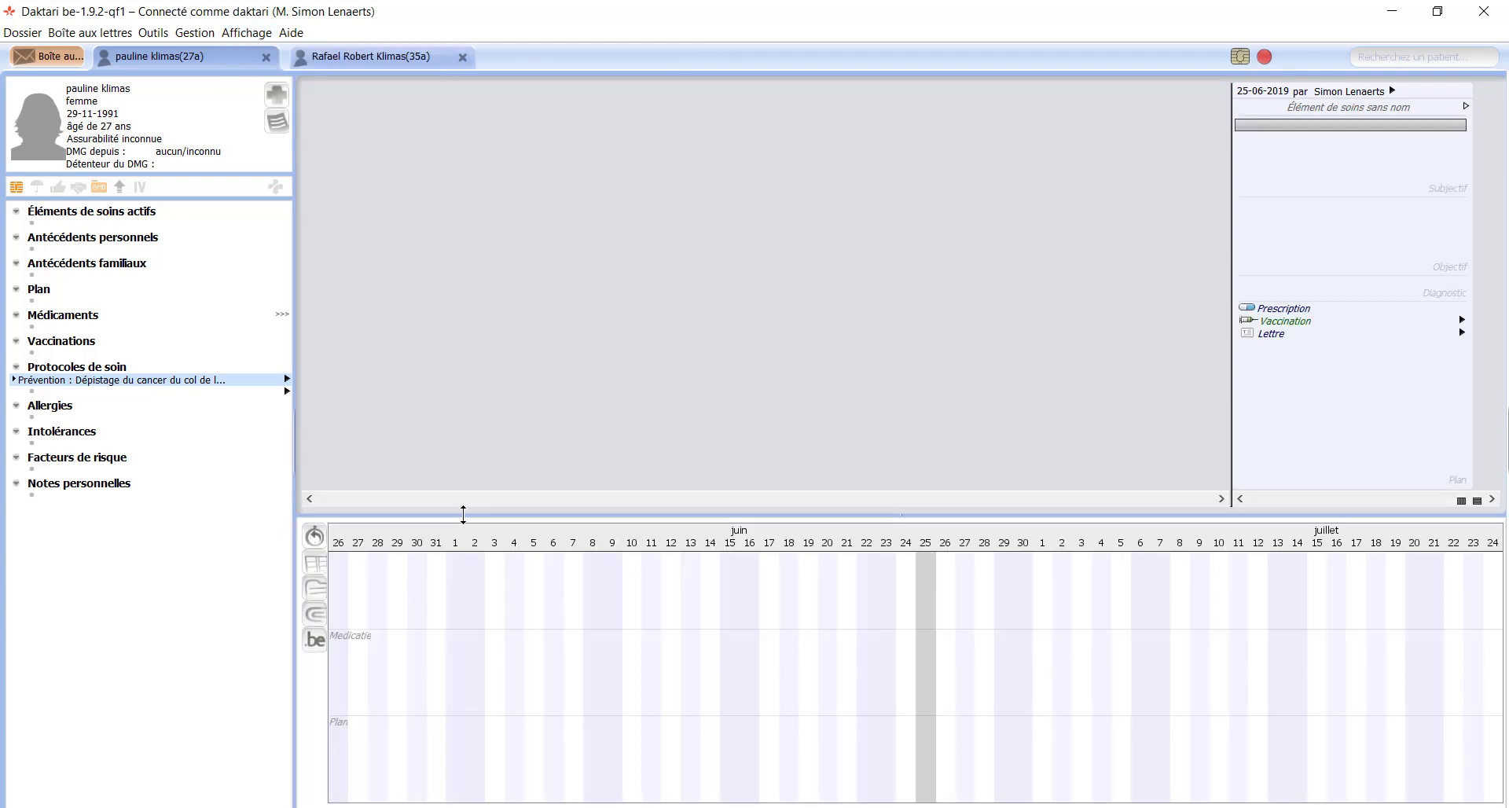
pyautogui.moveTo(463, 514); pyautogui.dragTo(442, 648)
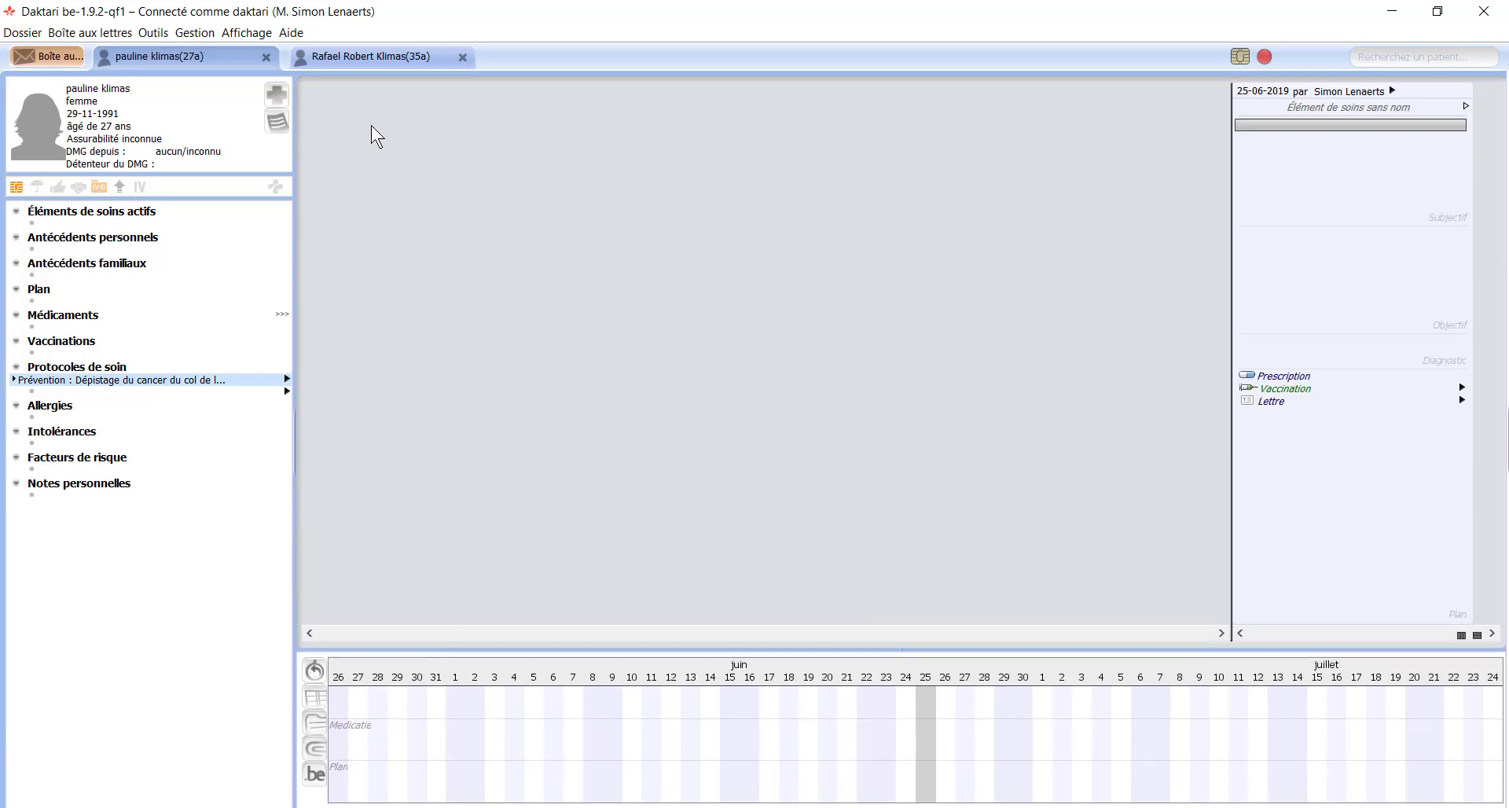
# Step: Hide the contact history via Affichage > Contact actuel > Cacher l'historique
pyautogui.click(240, 32)
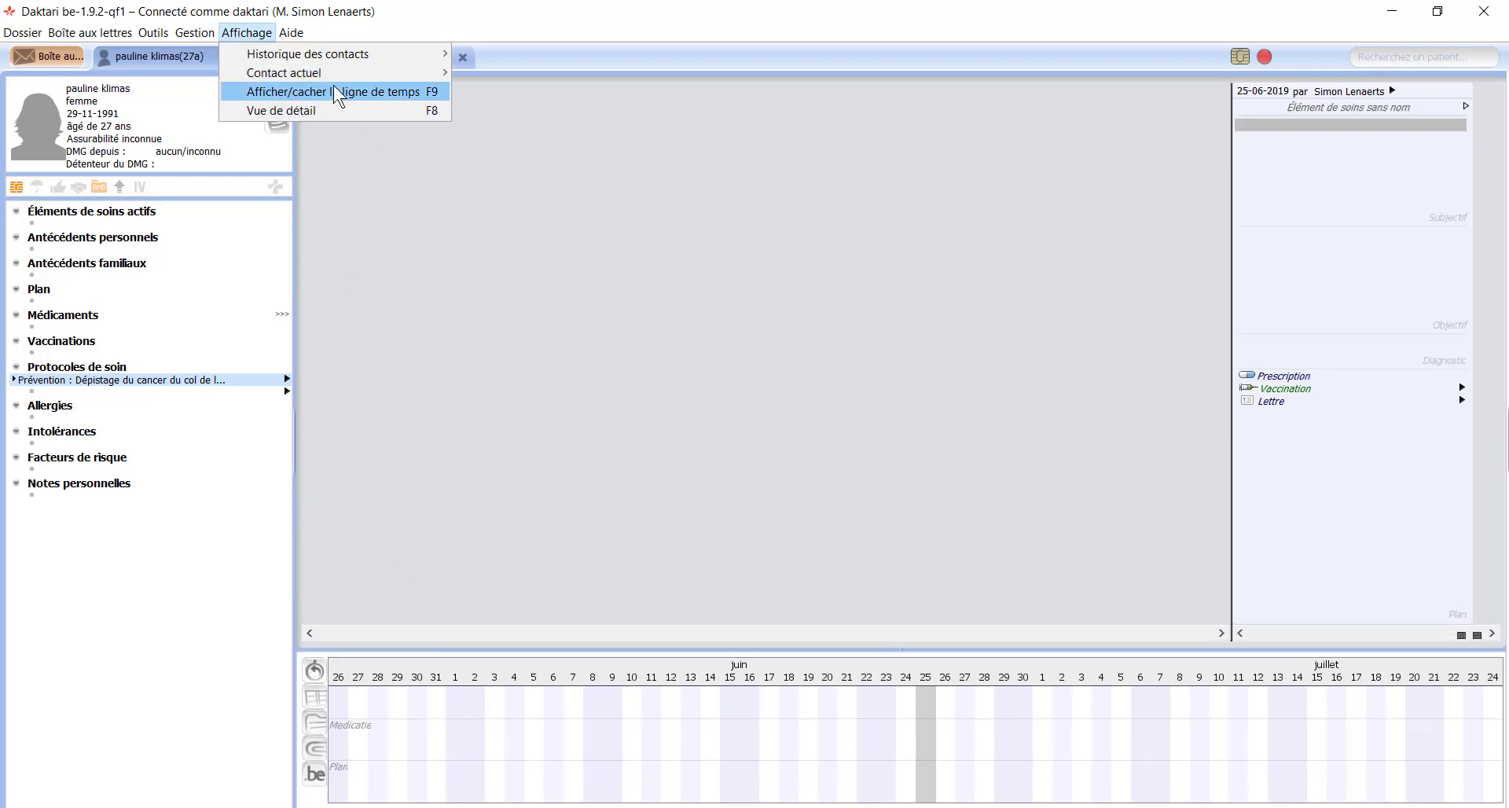
pyautogui.moveTo(425, 72)
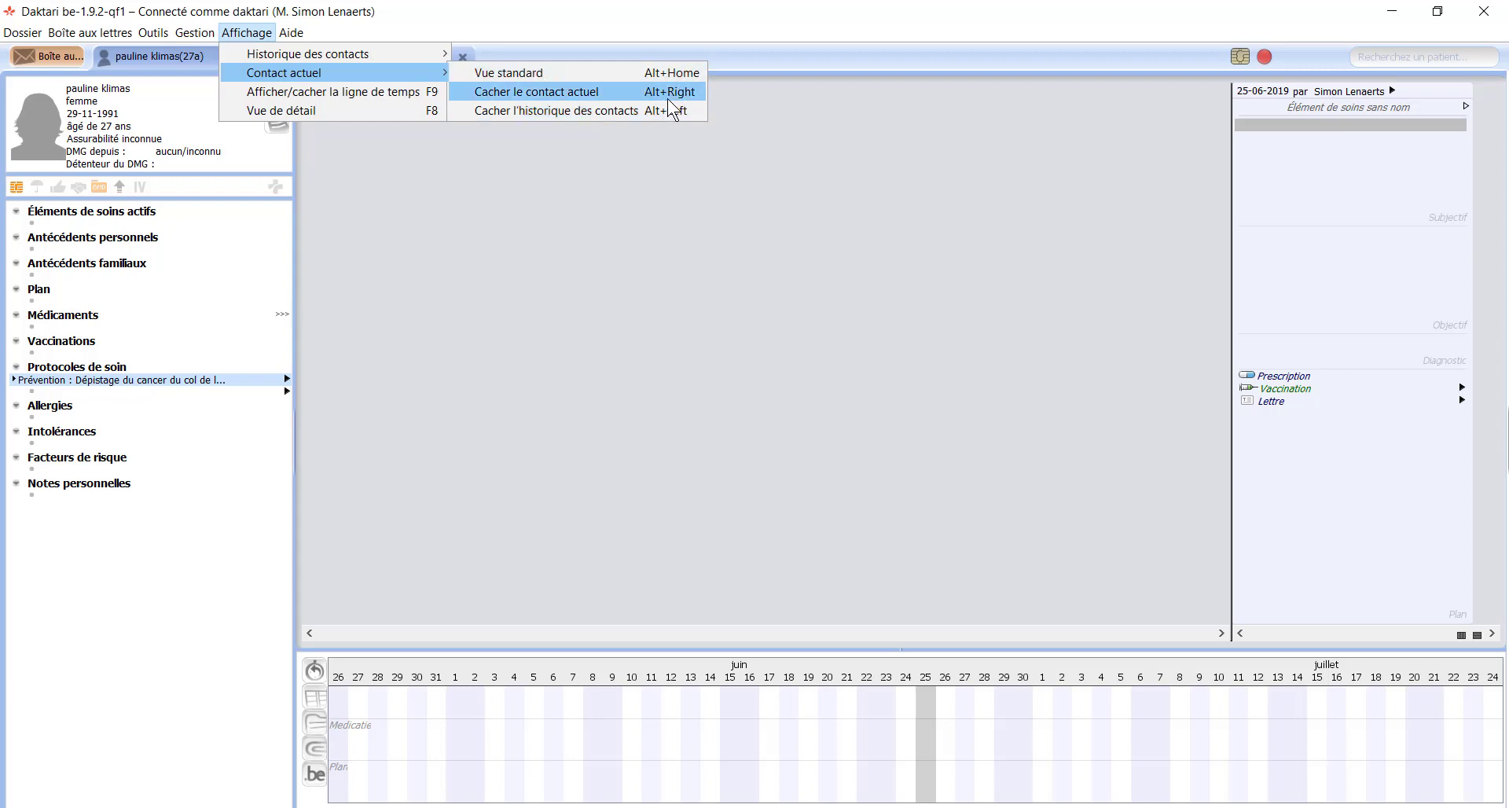
pyautogui.click(578, 113)
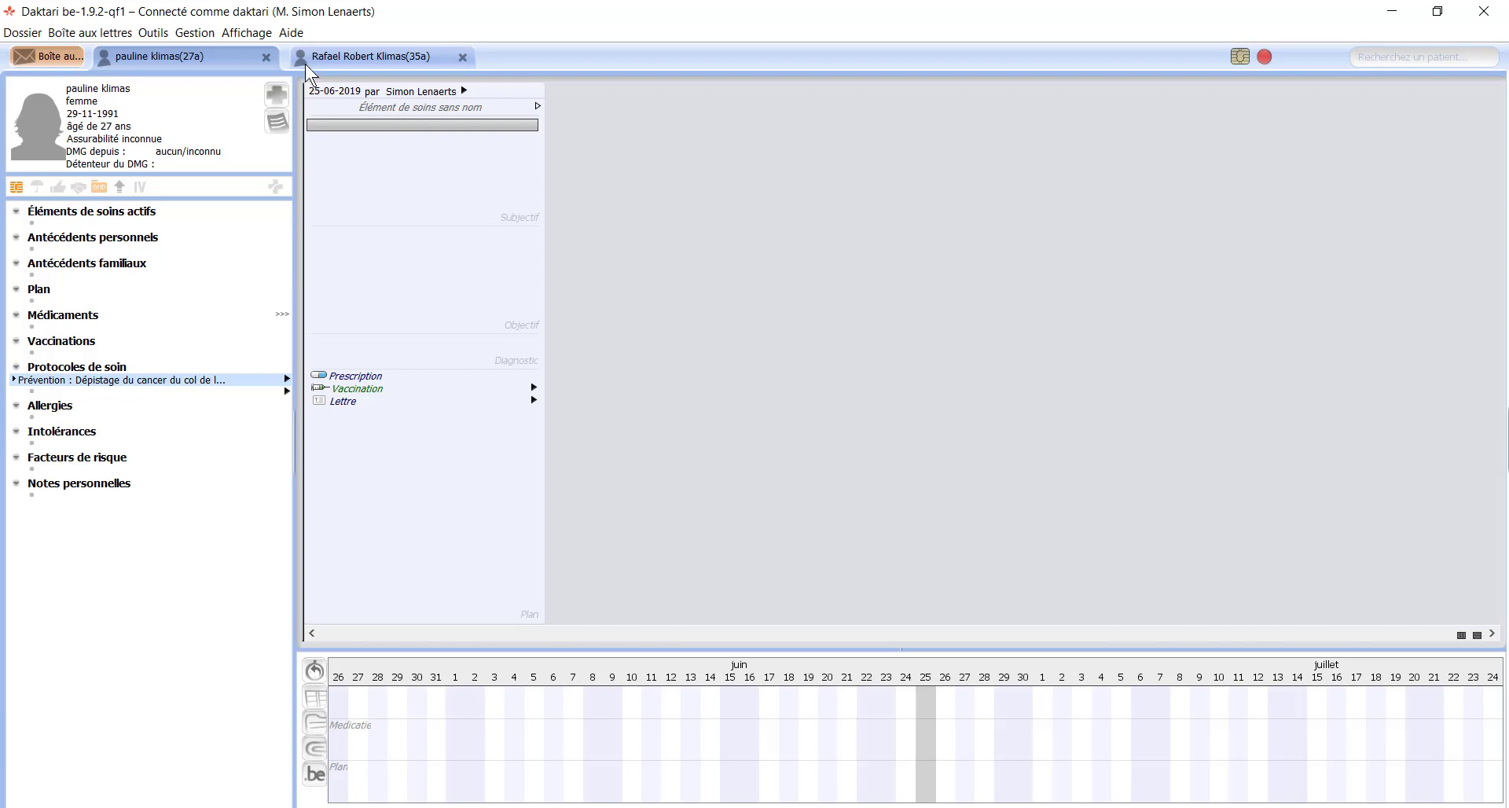
pyautogui.click(294, 33)
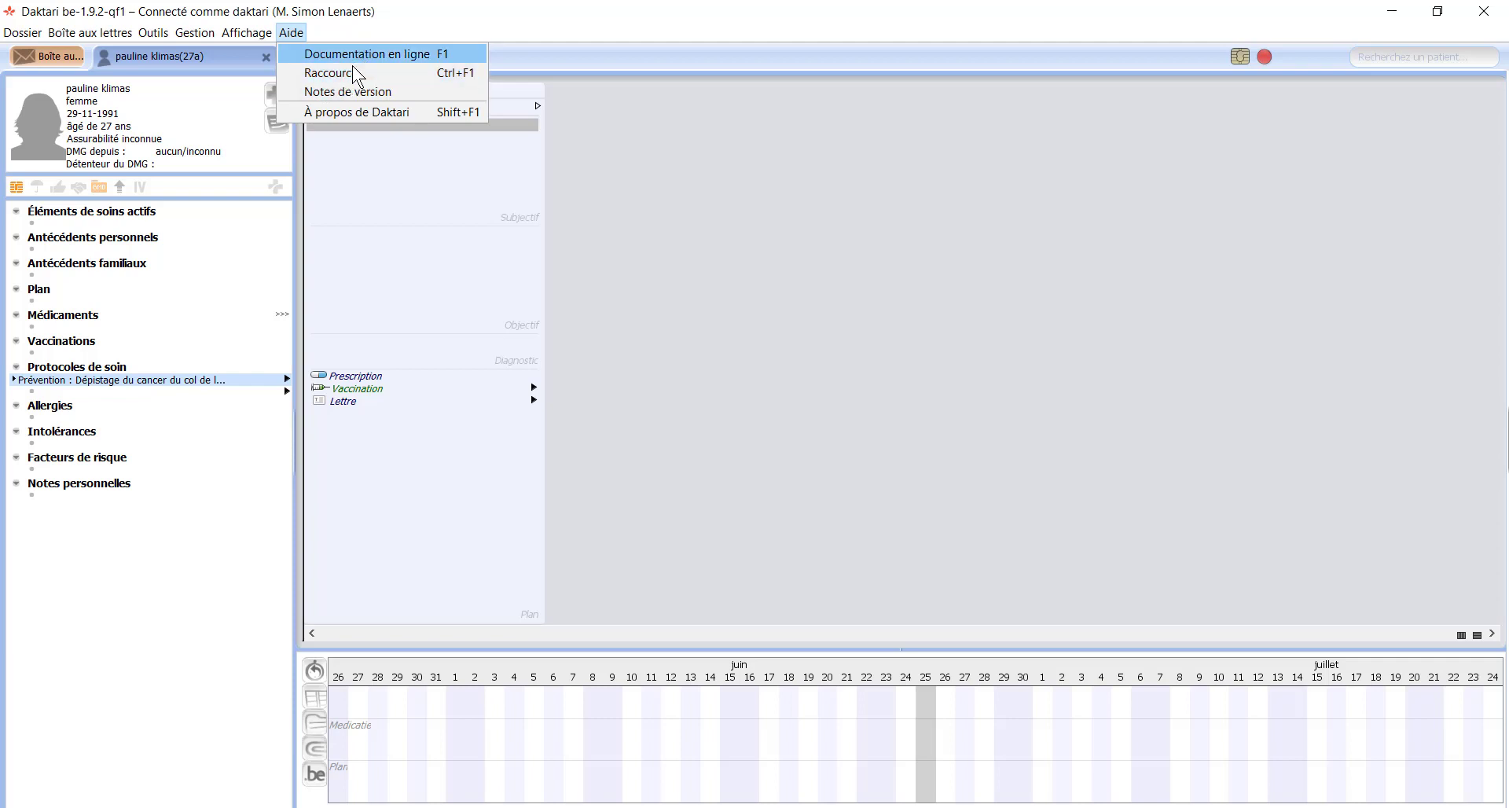
# Step: Close the Aide menu
pyautogui.click(417, 19)
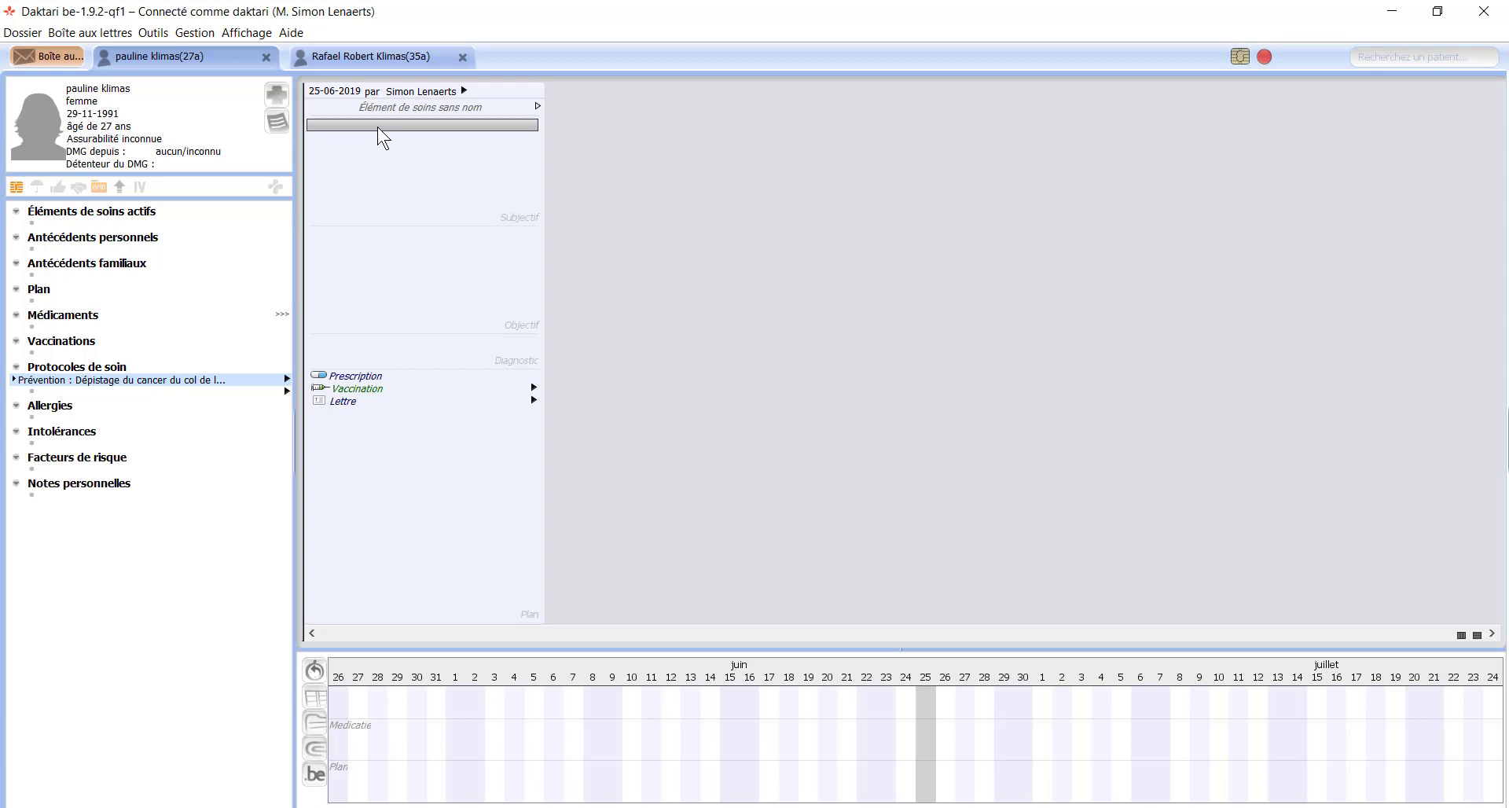
# Step: Record the subjective complaints 'fièvre depuis 3 jours' and 'toux sèche'
pyautogui.write('fièvre ')
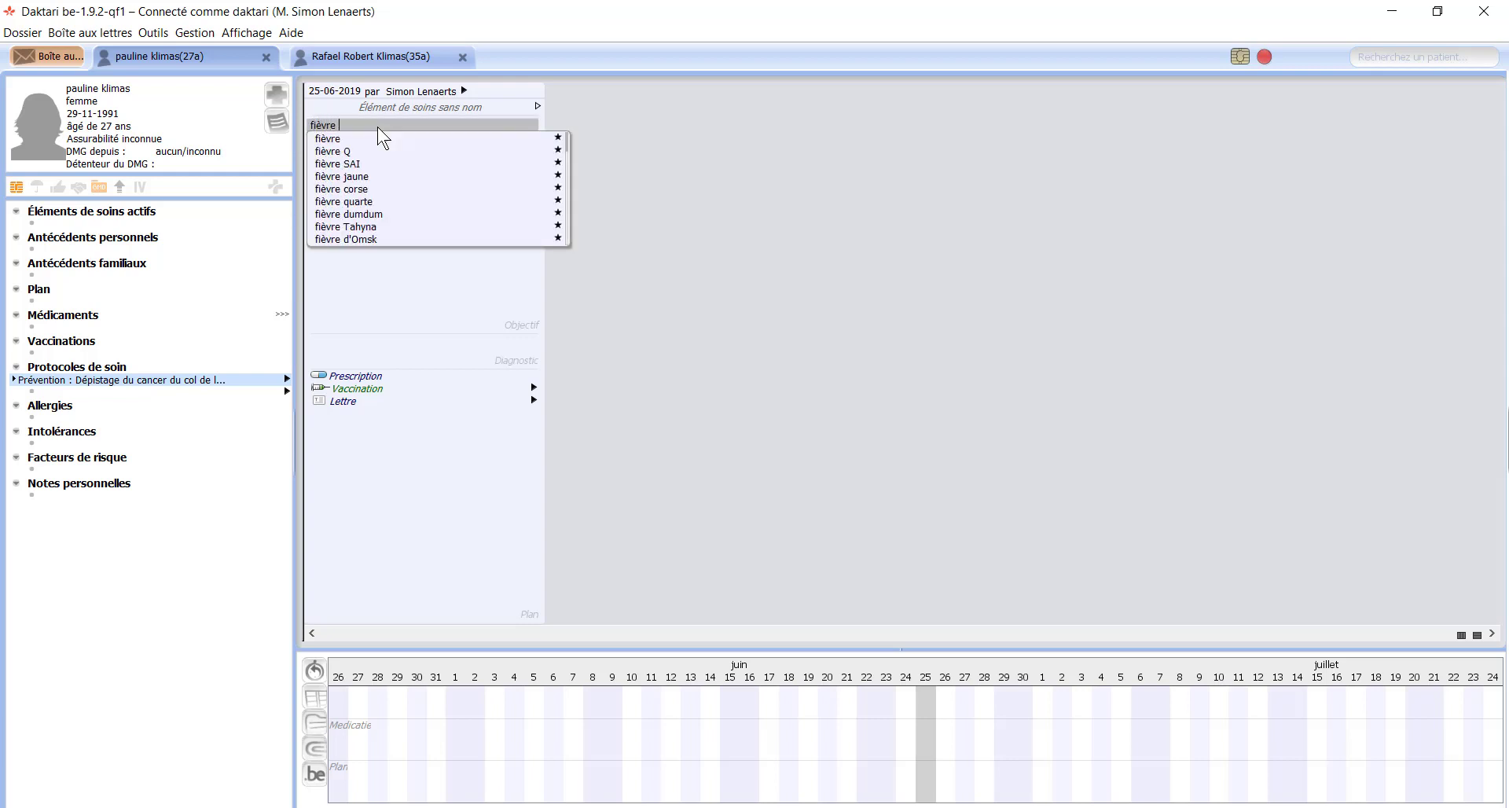
pyautogui.write('depuis ')
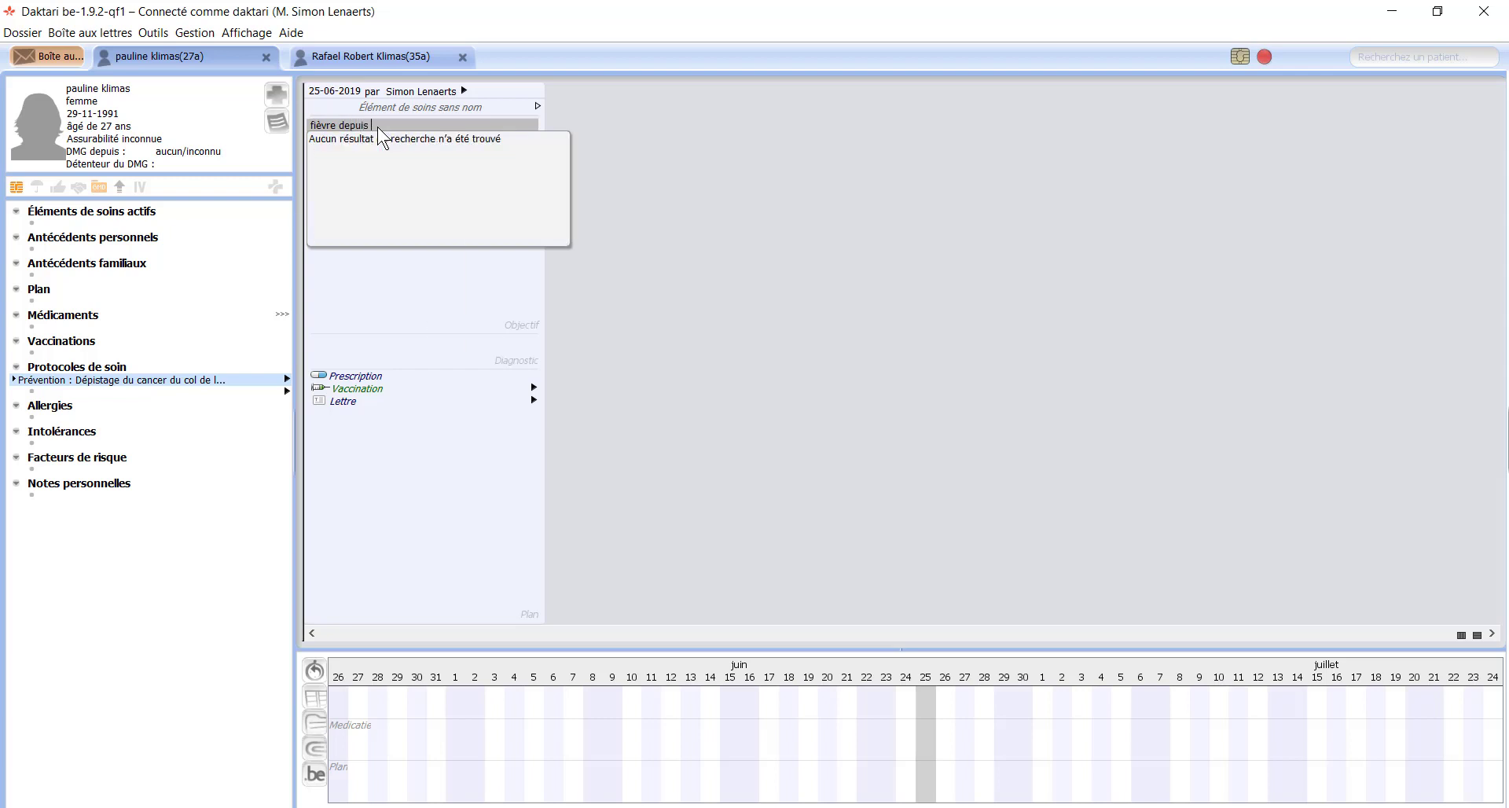
pyautogui.write('3 jours')
pyautogui.press('Return')
pyautogui.write('toux')
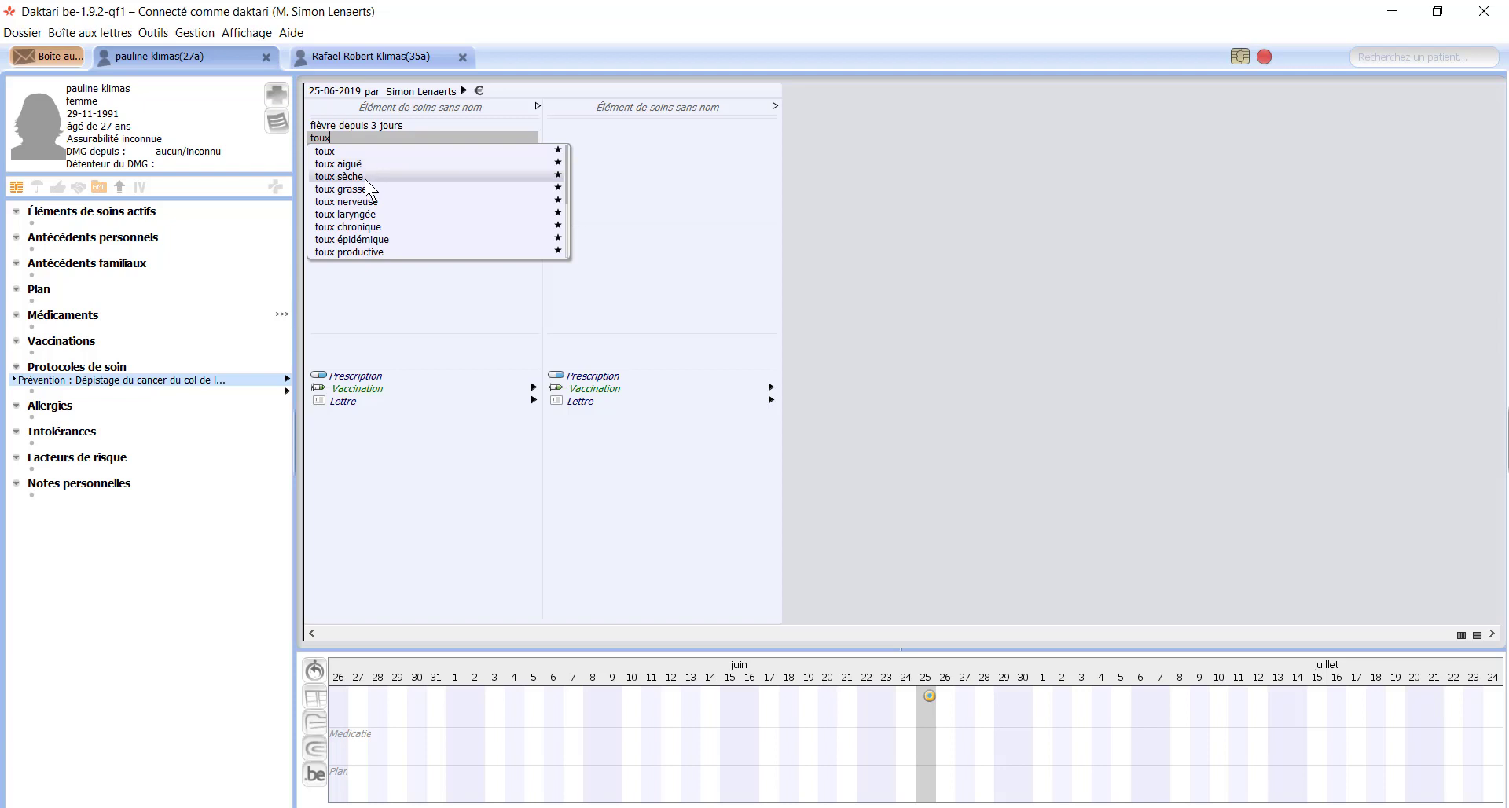
pyautogui.click(366, 178)
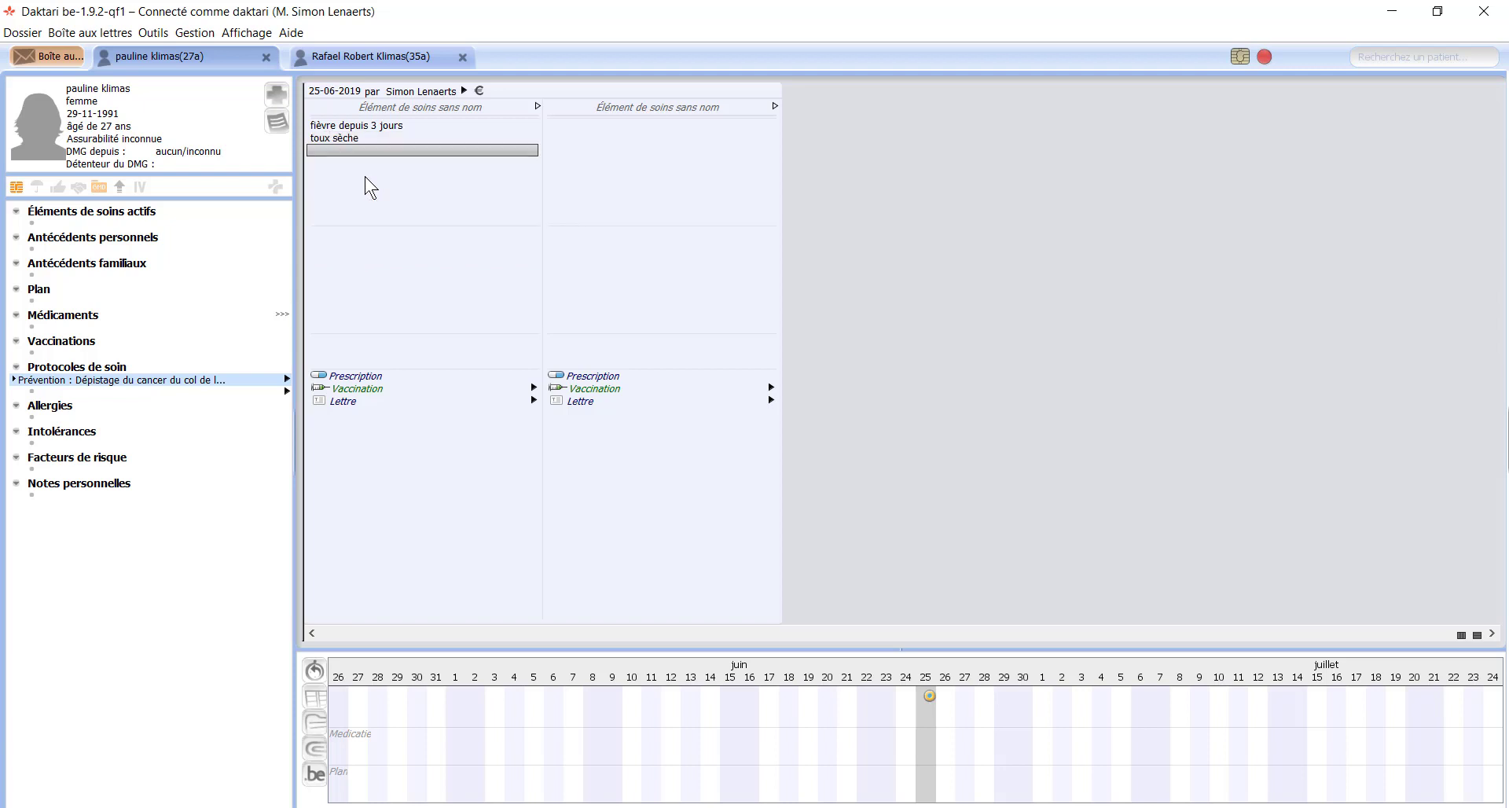
pyautogui.write('dispn')
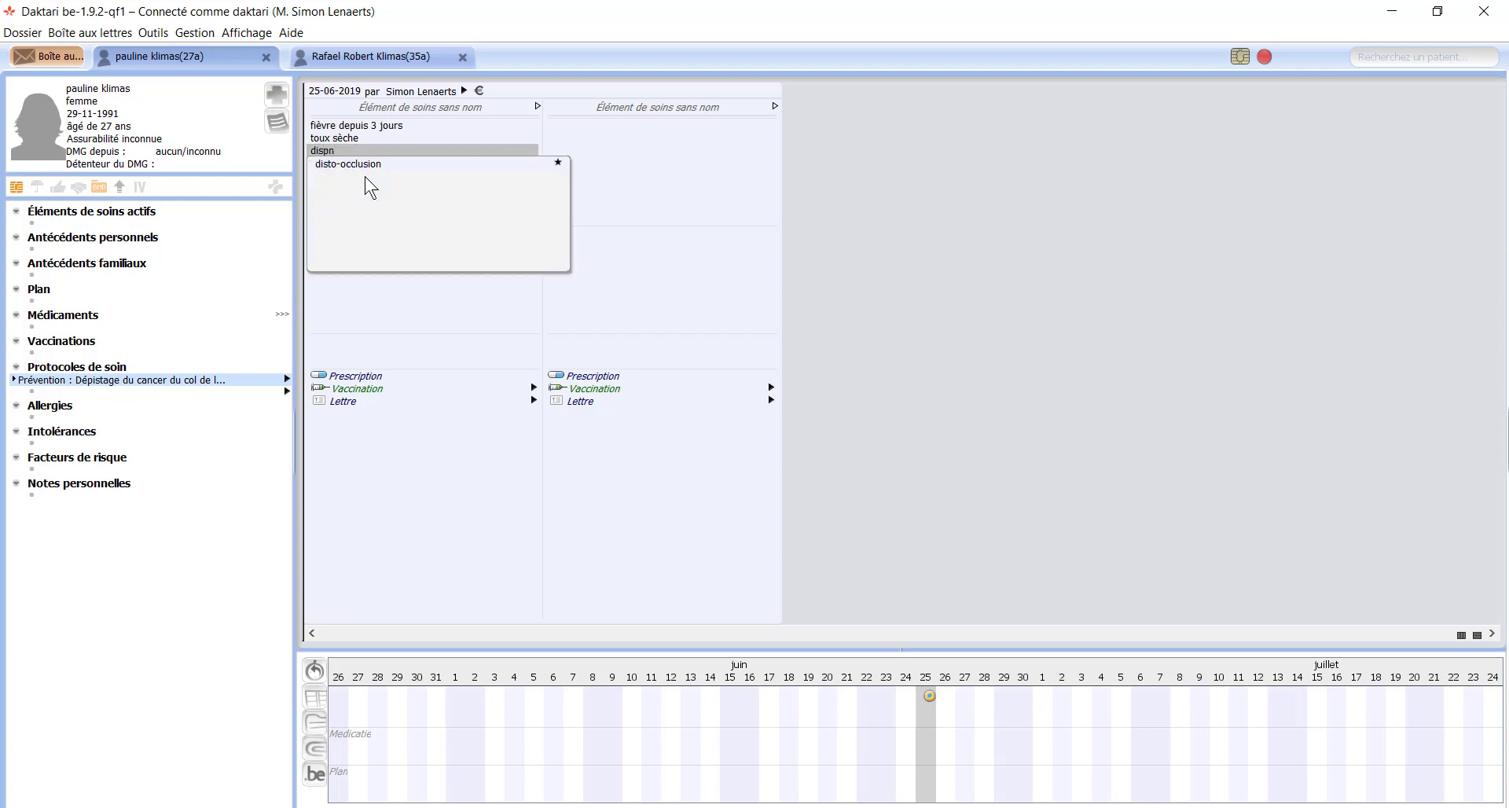
pyautogui.press('BackSpace')
pyautogui.press('BackSpace')
pyautogui.press('BackSpace')
pyautogui.press('BackSpace')
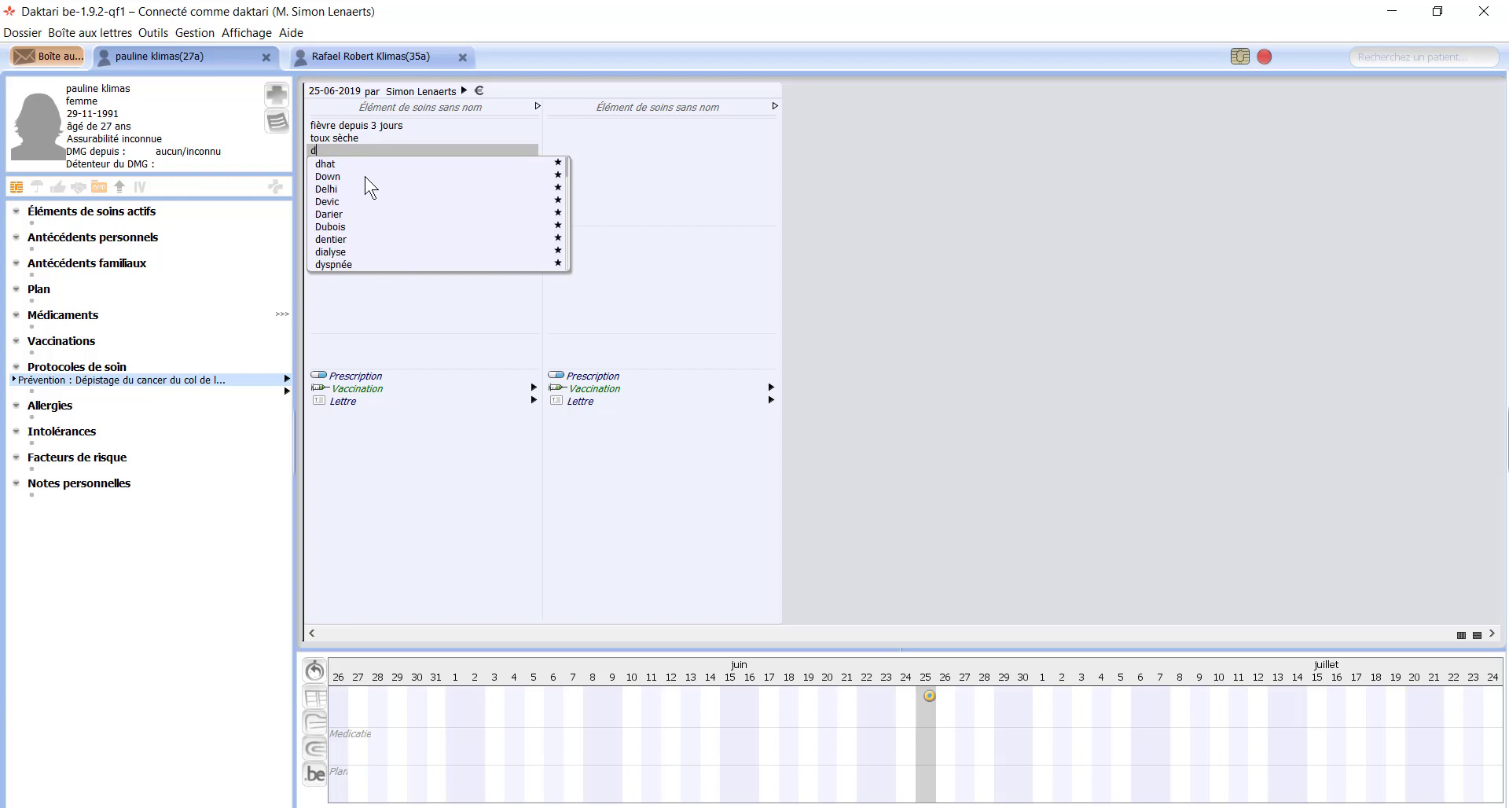
pyautogui.press('BackSpace')
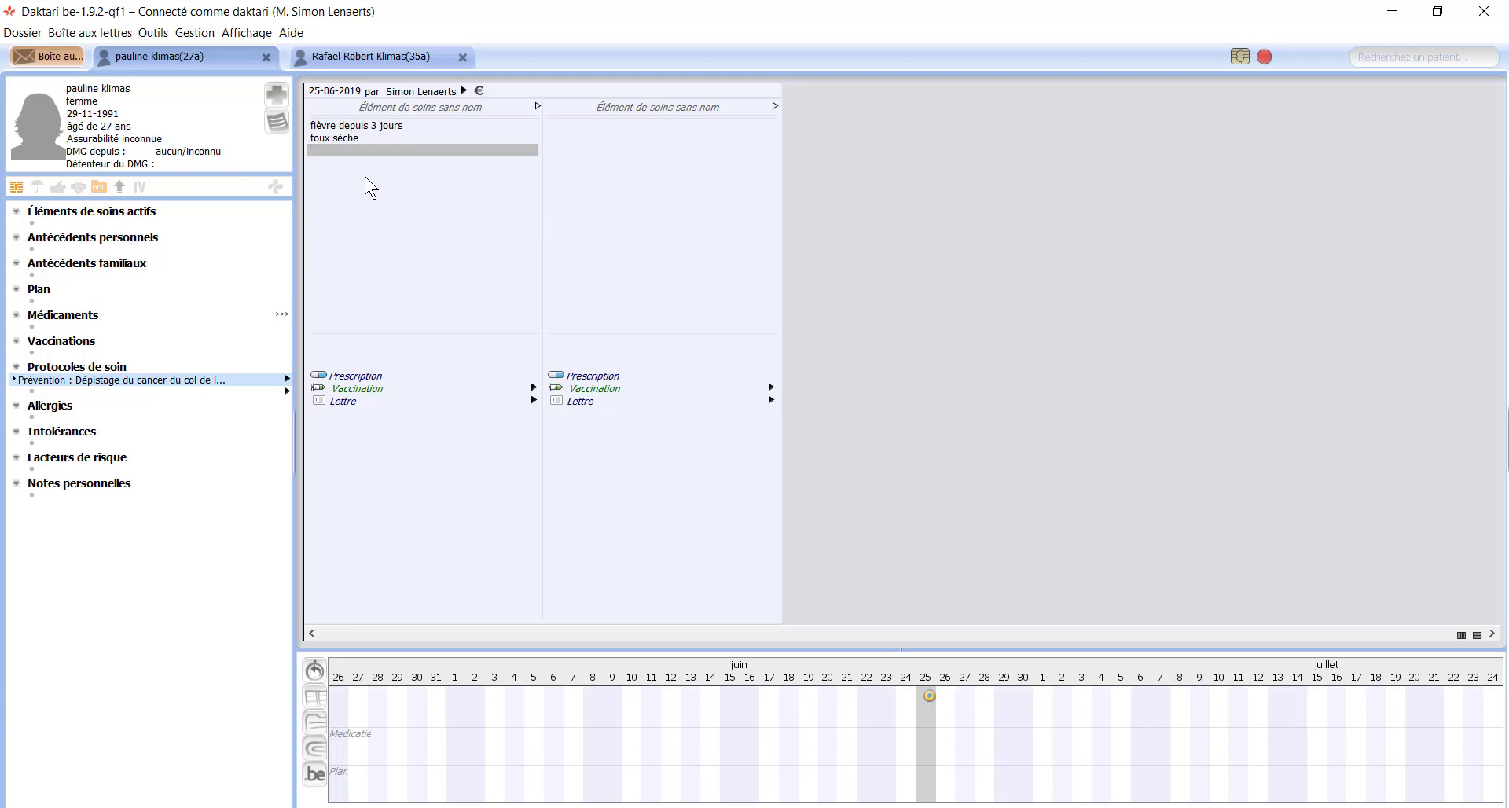
pyautogui.press('Down')
pyautogui.press('Up')
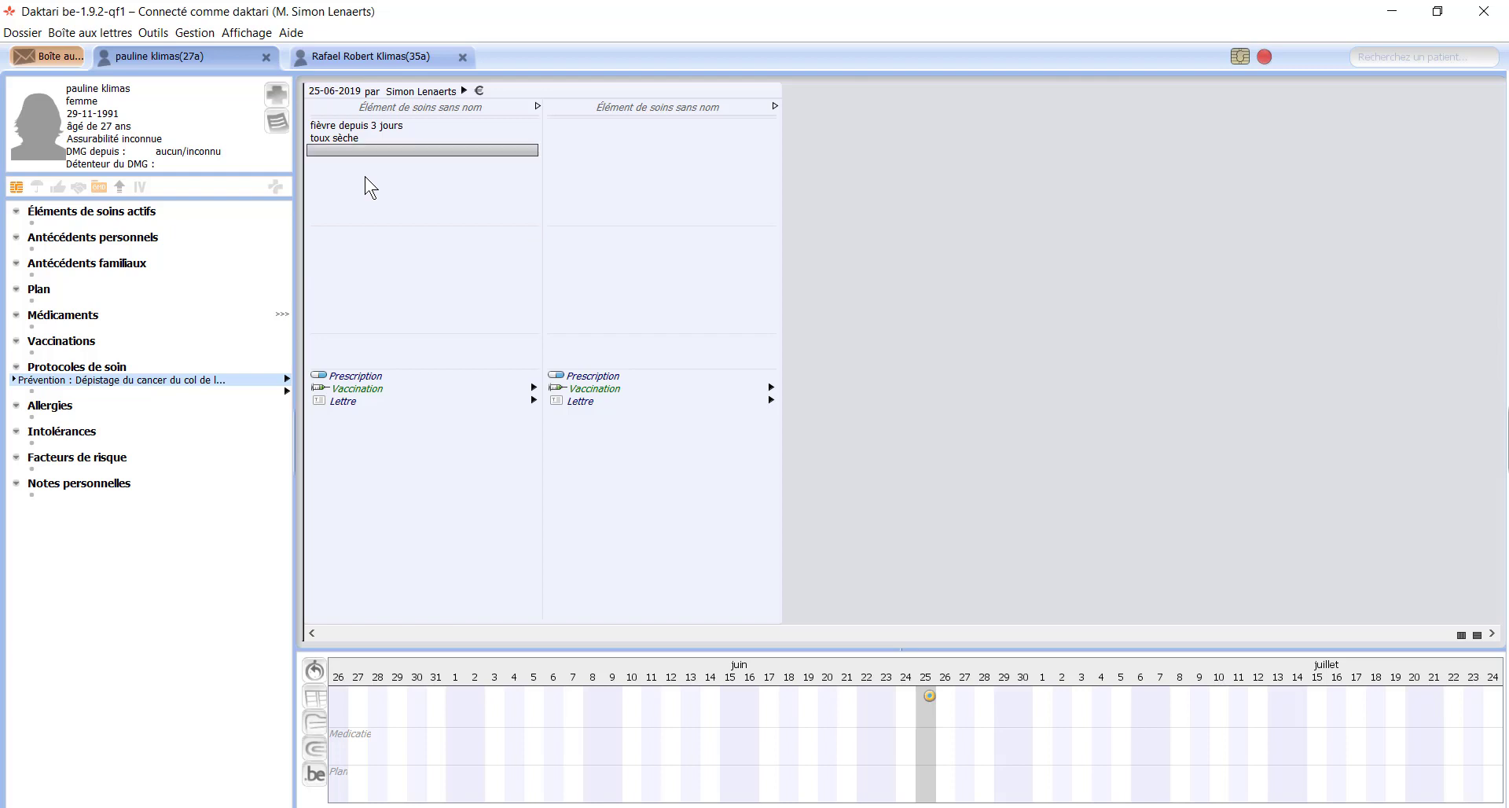
# Step: Record a température corporelle of 38 °C in the Objectif section
pyautogui.press('Down')
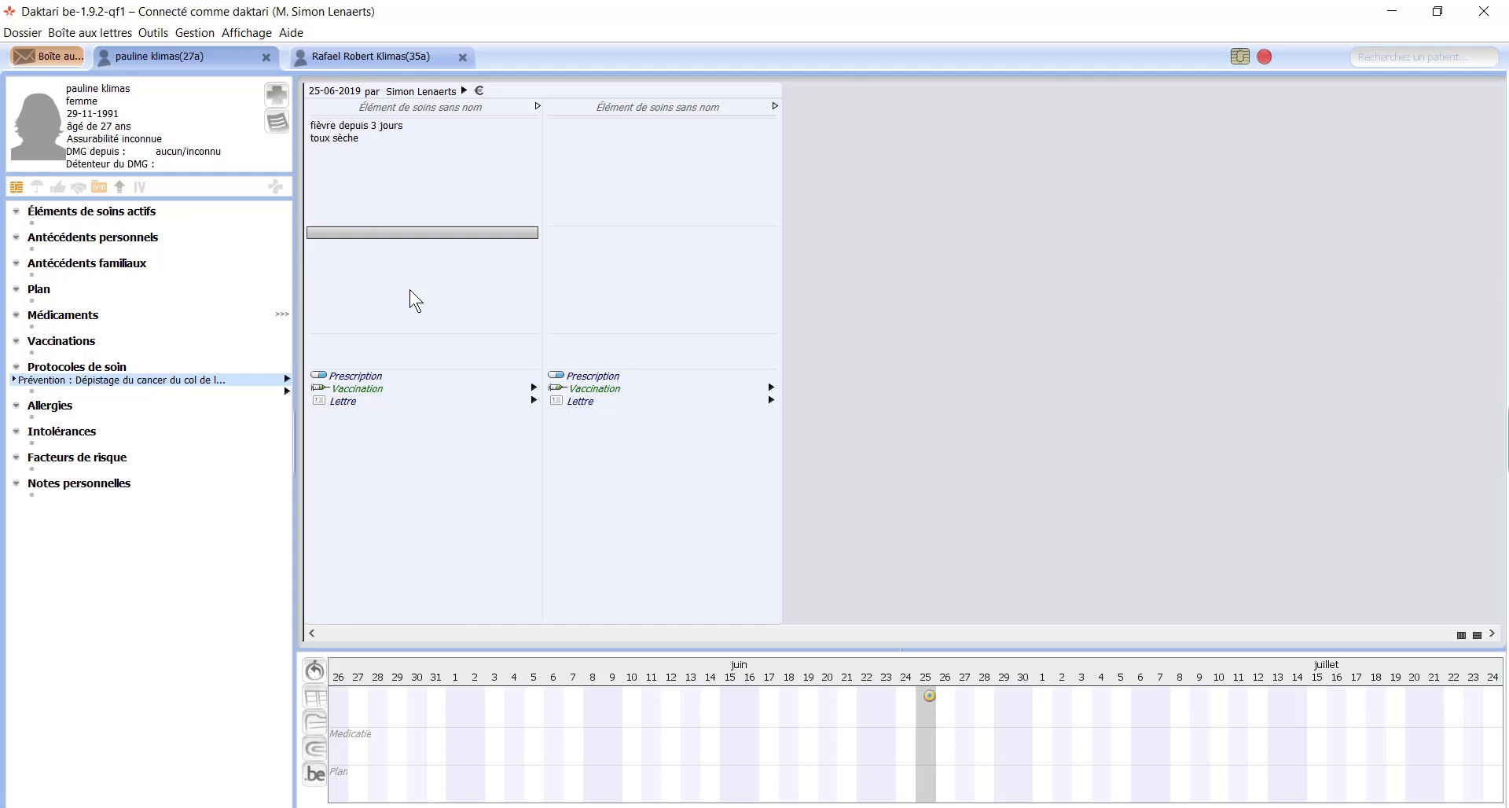
pyautogui.write('tempe')
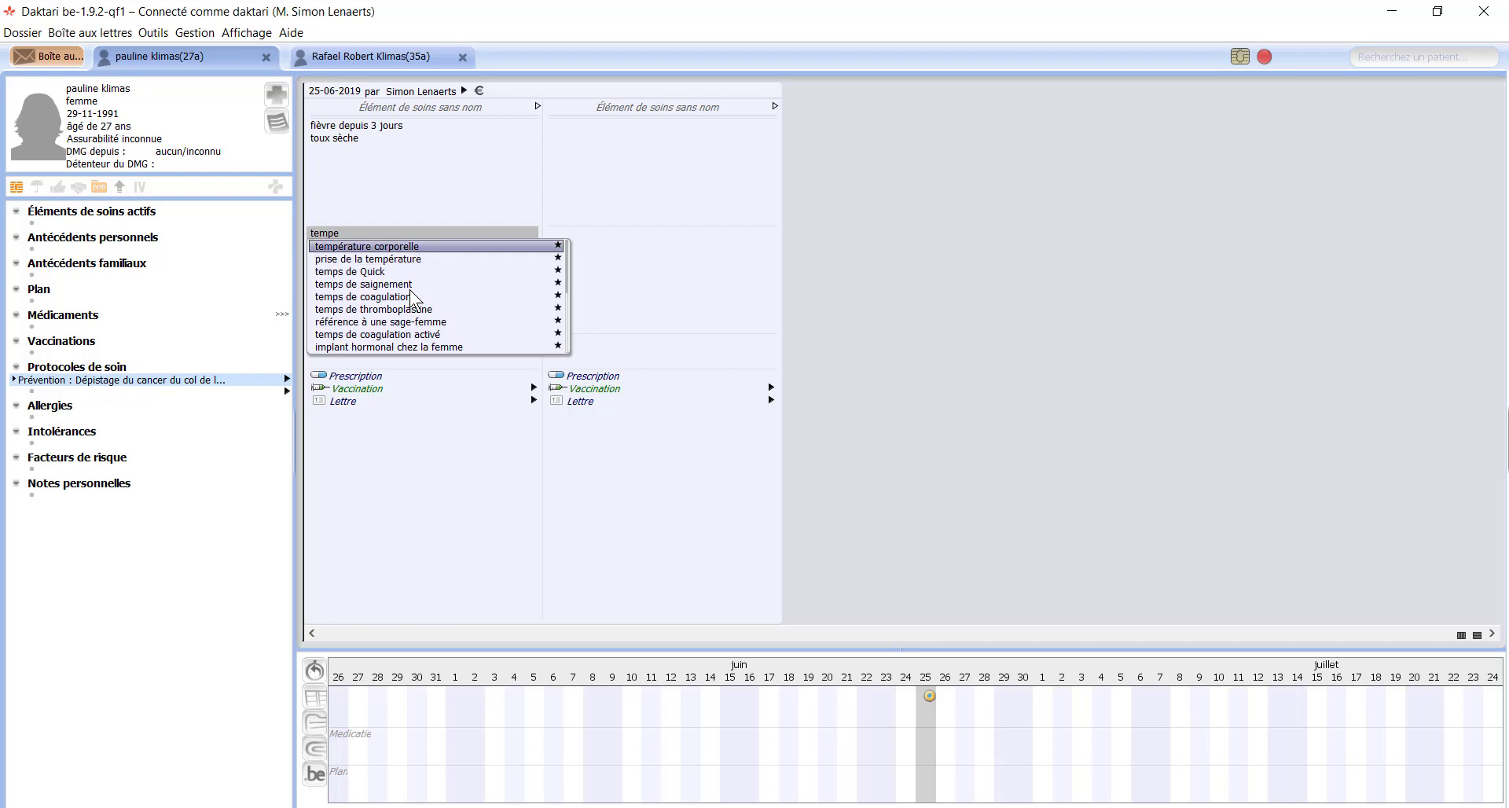
pyautogui.click(477, 250)
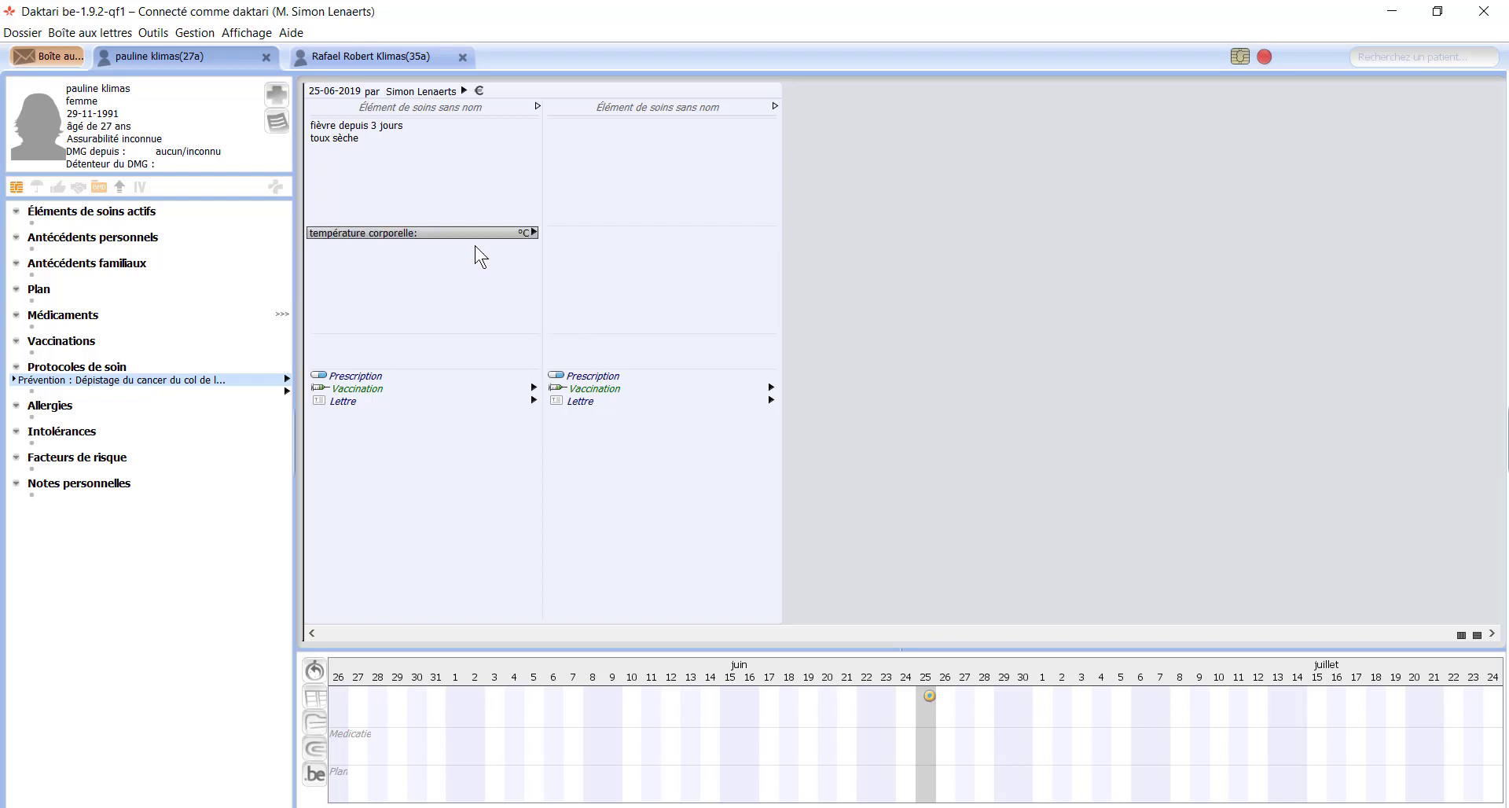
pyautogui.write('38')
pyautogui.press('Return')
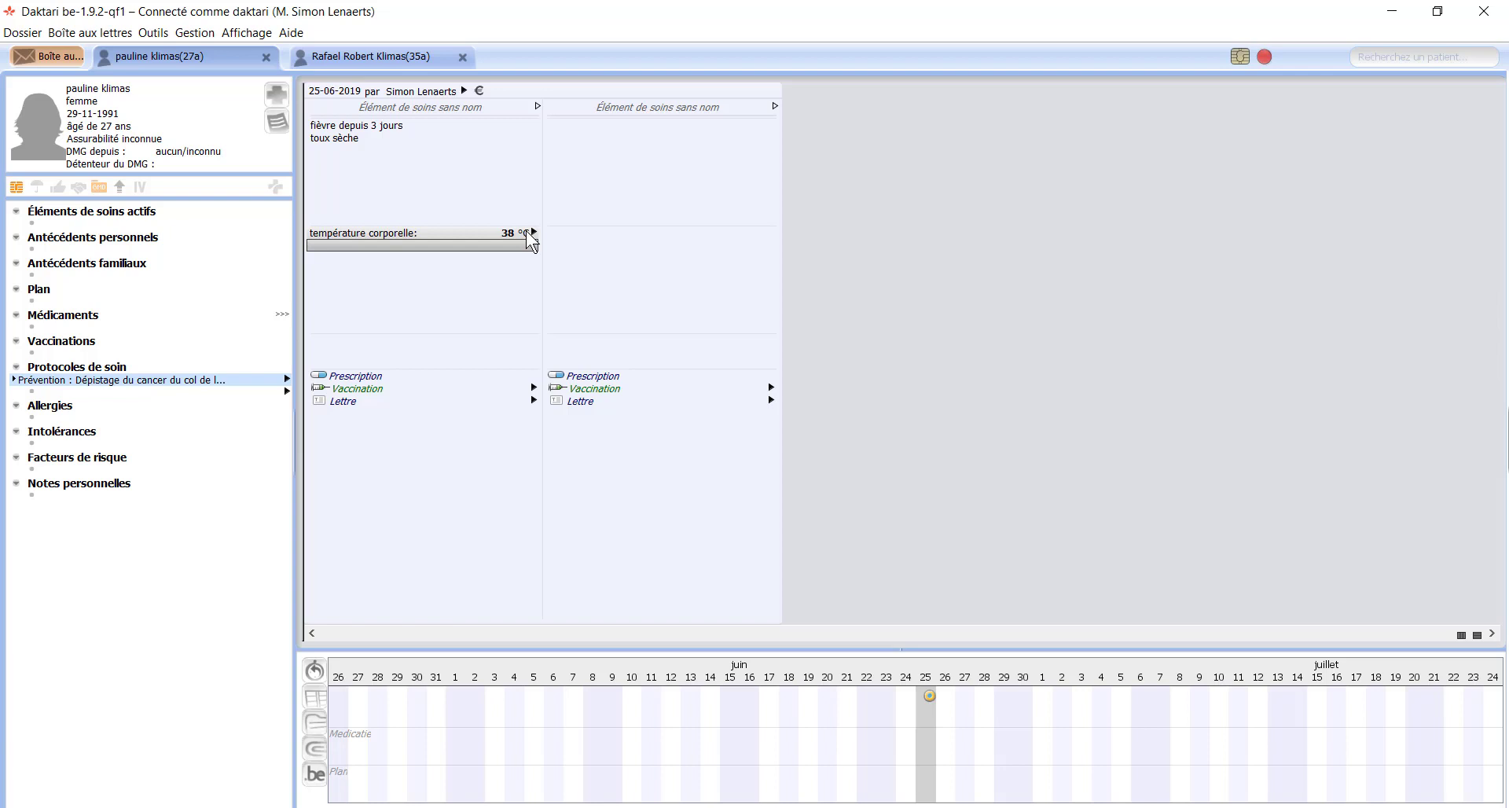
# Step: Type 'exam' on the next objective line and highlight Examen ORL in the suggestions
pyautogui.write('nk')
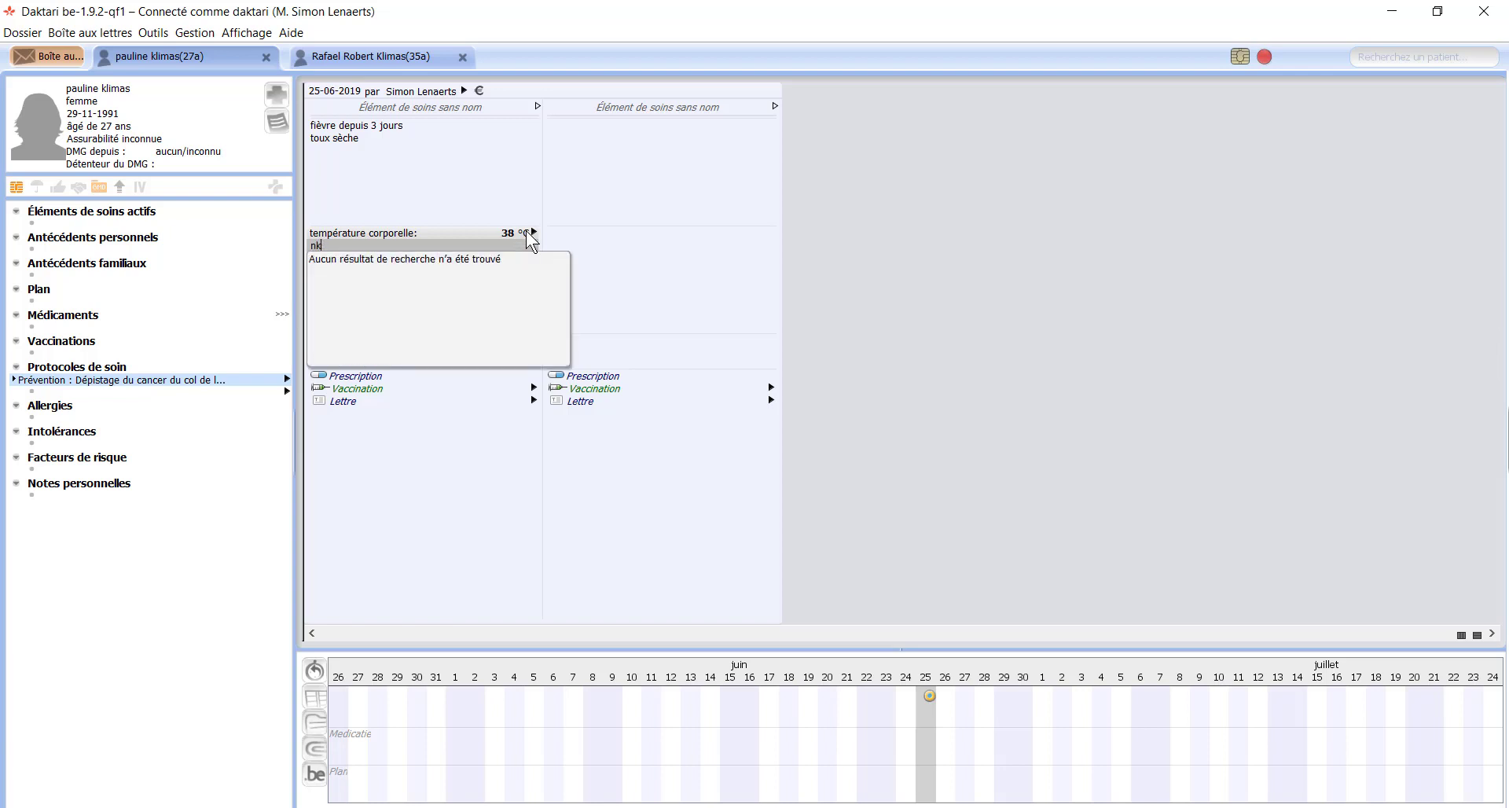
pyautogui.press('BackSpace')
pyautogui.press('BackSpace')
pyautogui.write('exam')
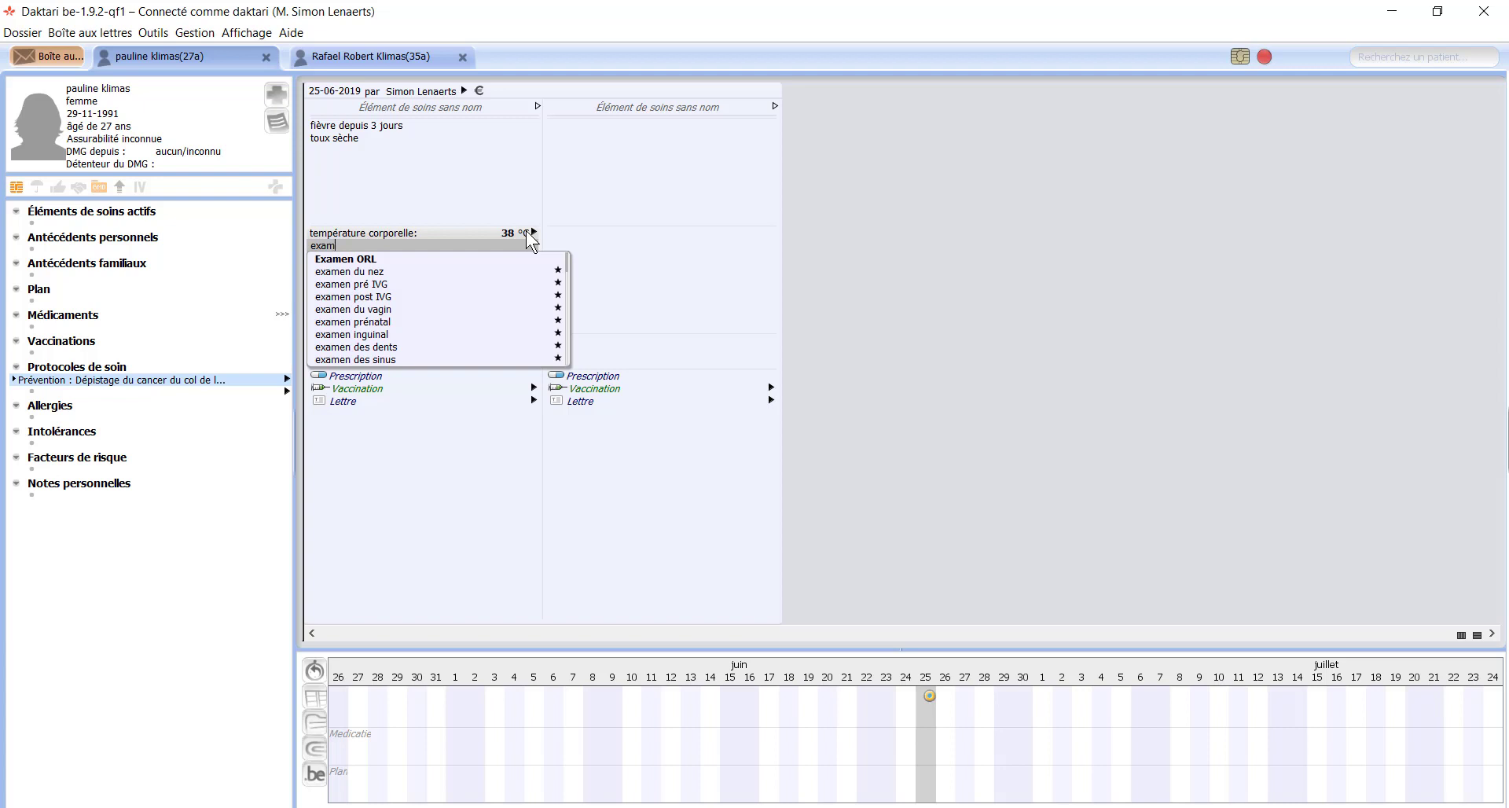
pyautogui.press('Down')
# Step: Insert Examen ORL with gorge rouge and poumons crépitants droit
pyautogui.press('Return')
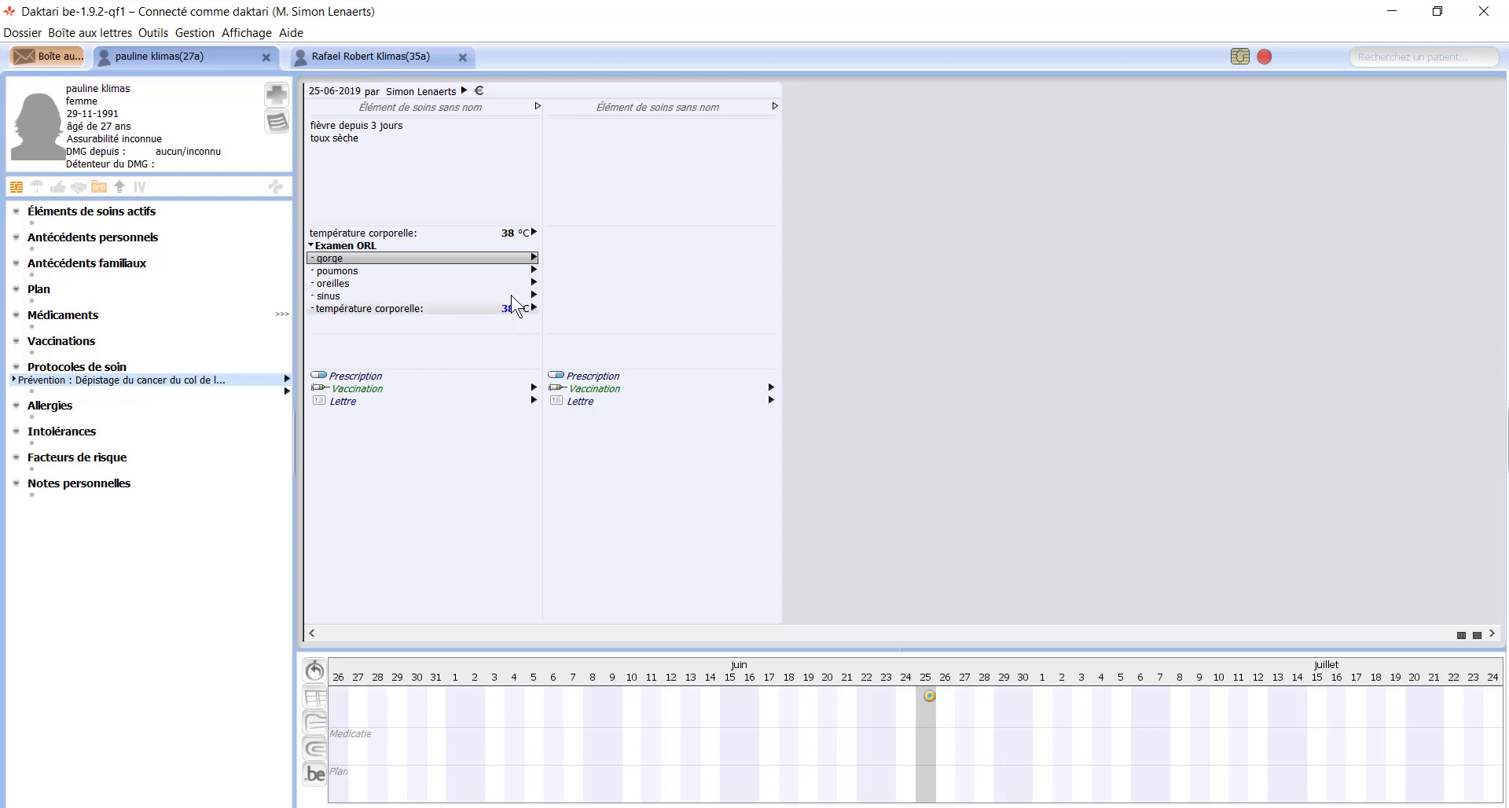
pyautogui.click(534, 258)
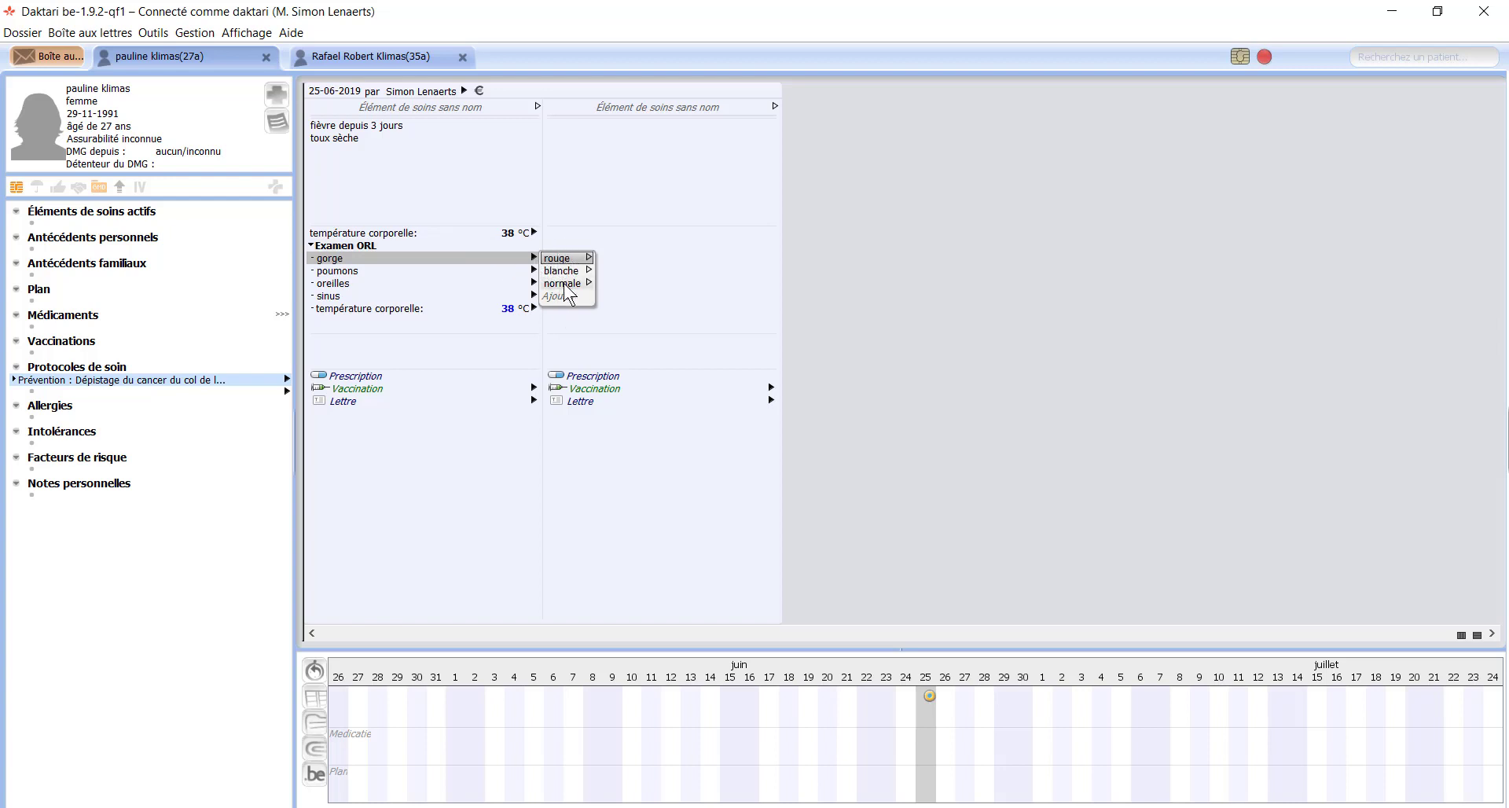
pyautogui.click(560, 258)
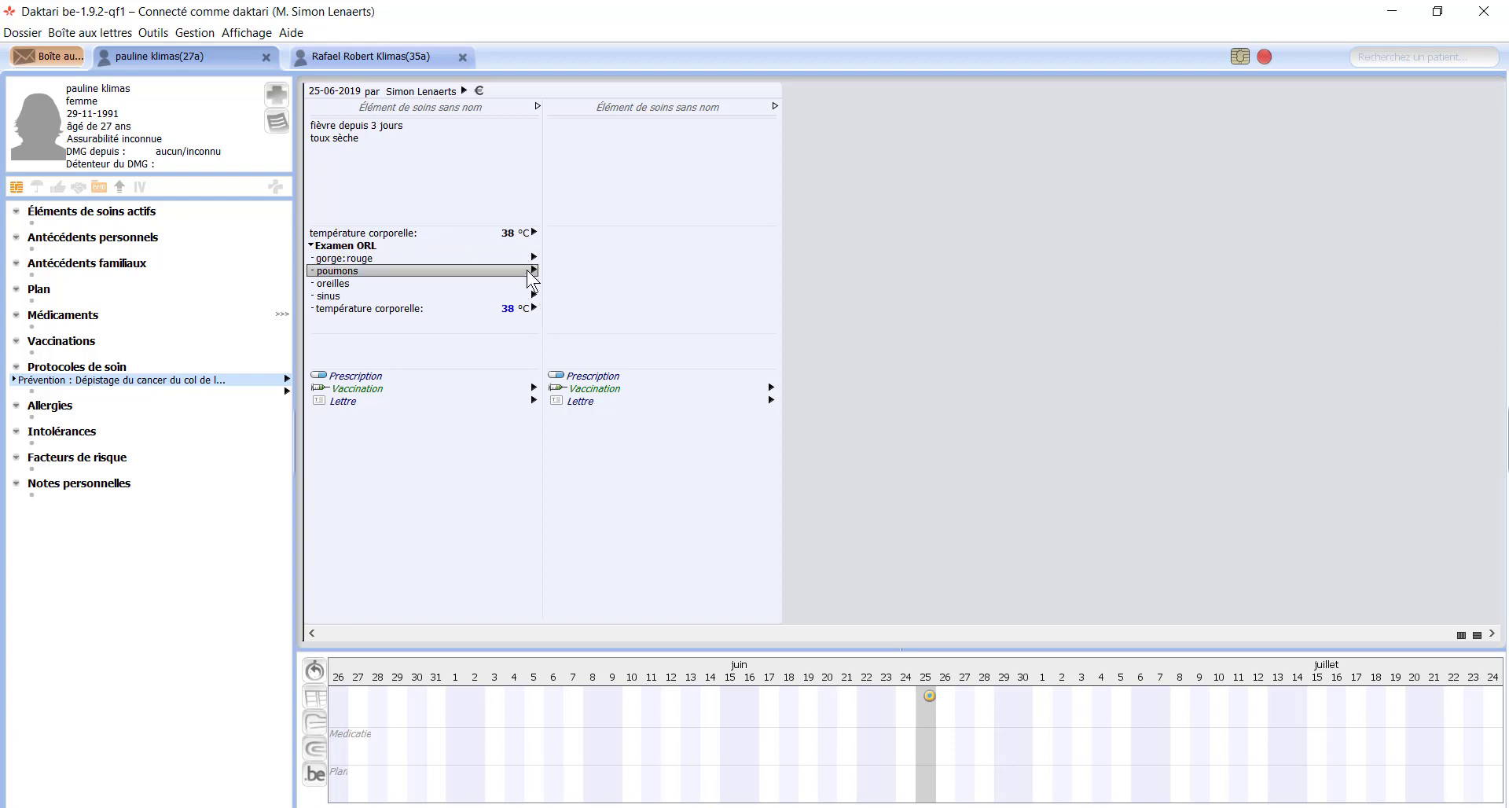
pyautogui.click(534, 271)
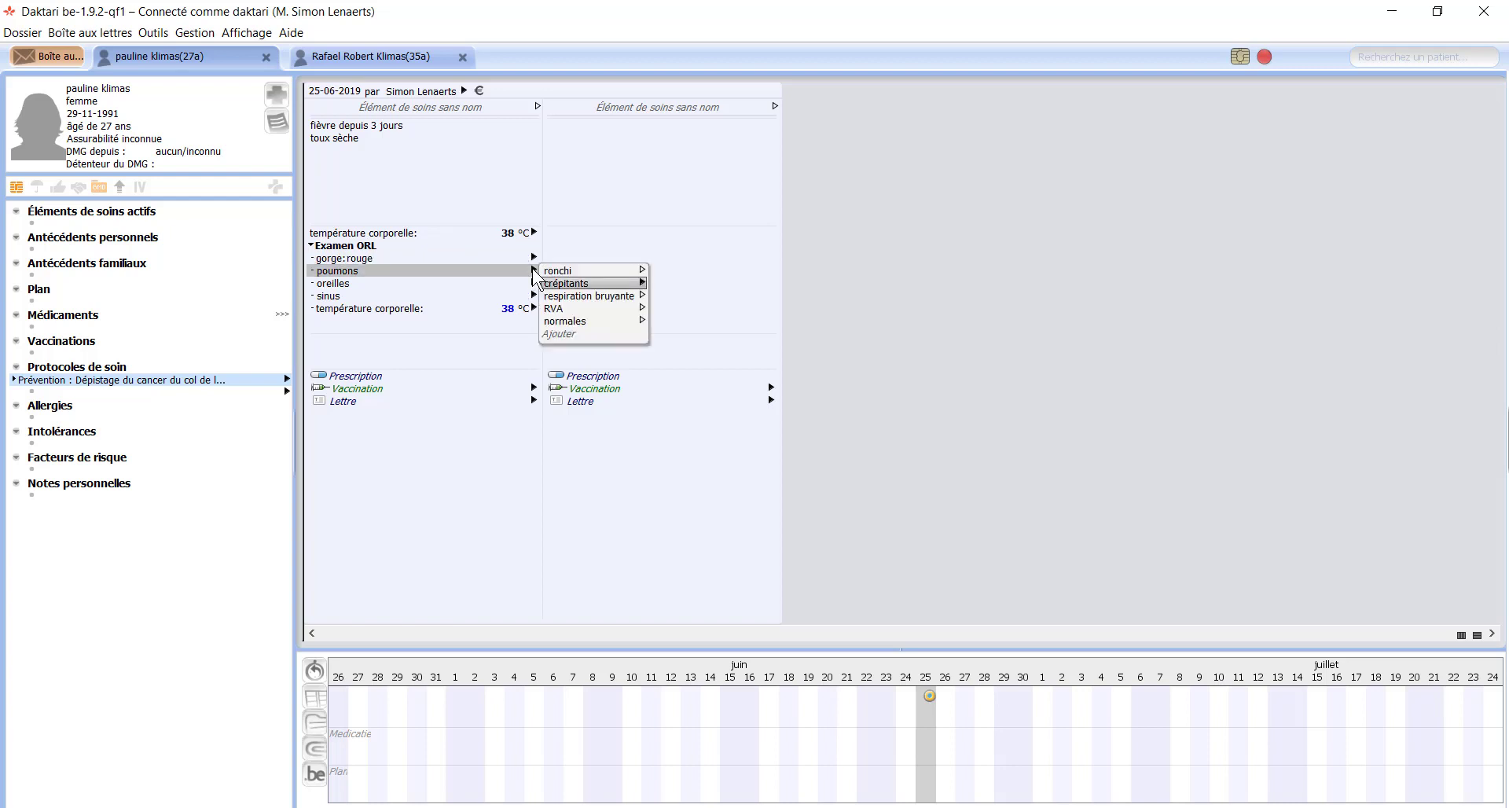
pyautogui.press('Right')
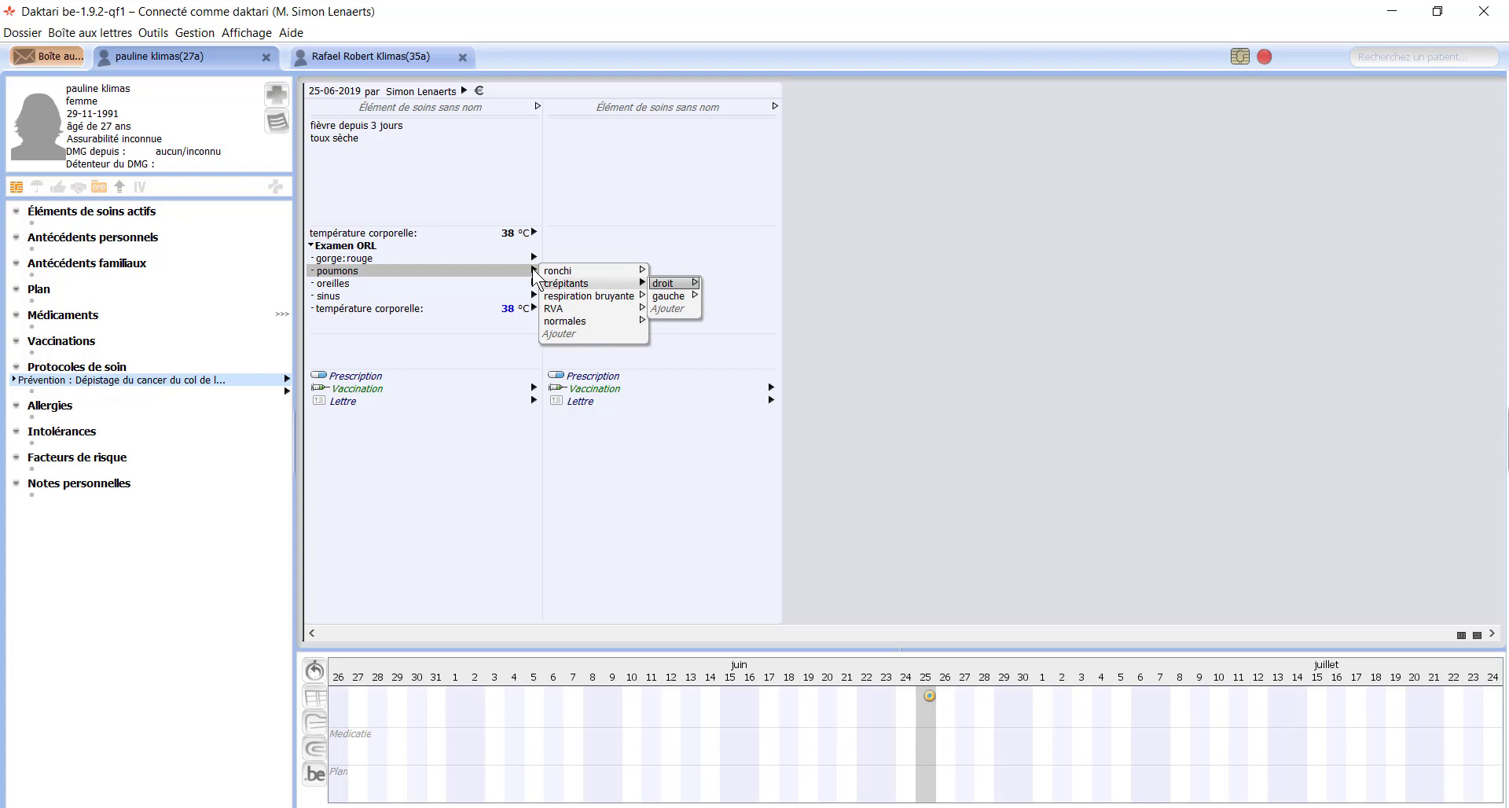
pyautogui.press('Right')
pyautogui.press('Left')
# Step: Set oreilles to normales and sinus to normal, then enter temperature 38
pyautogui.press('Return')
pyautogui.press('Right')
pyautogui.press('Return')
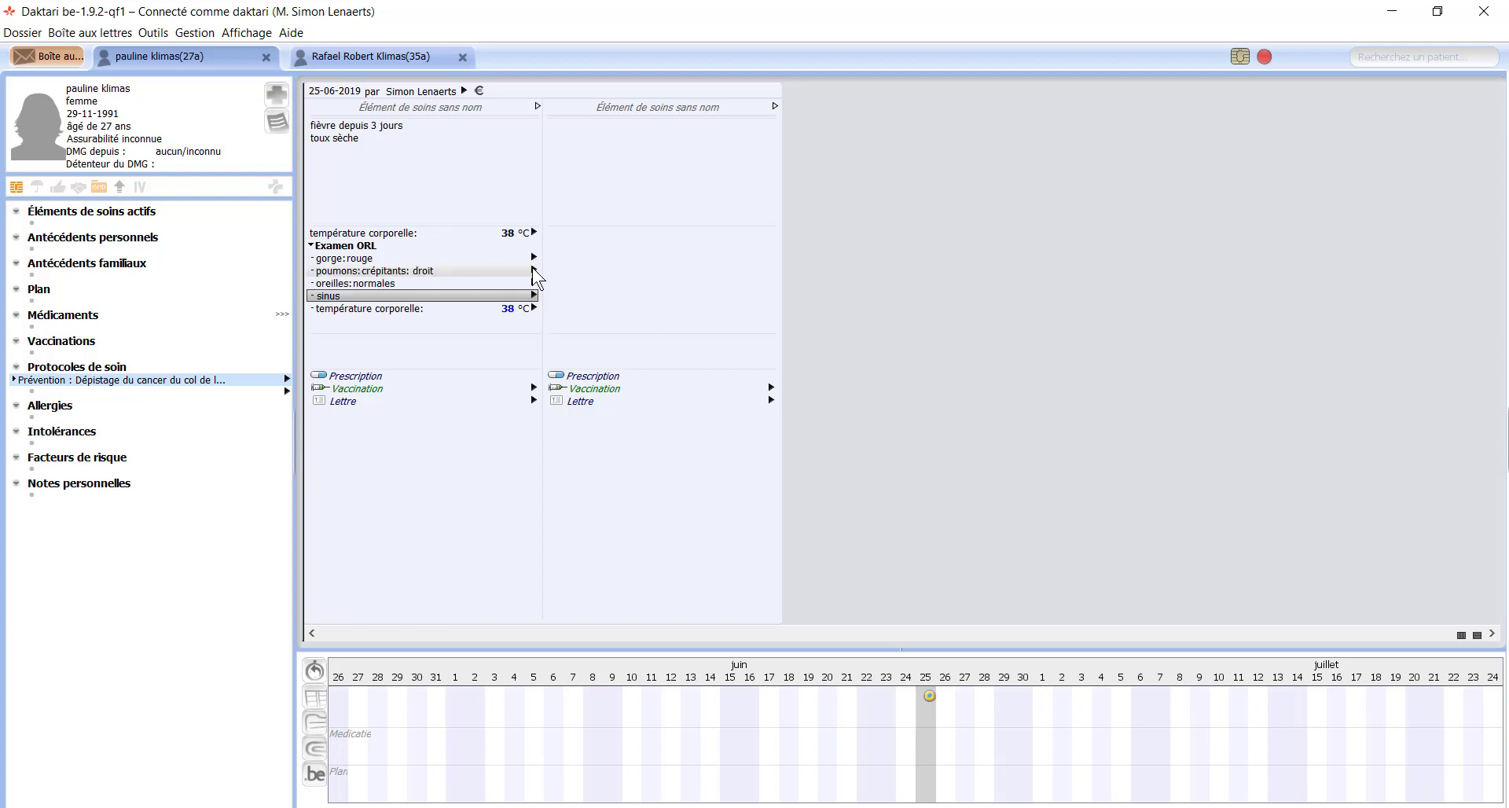
pyautogui.press('Right')
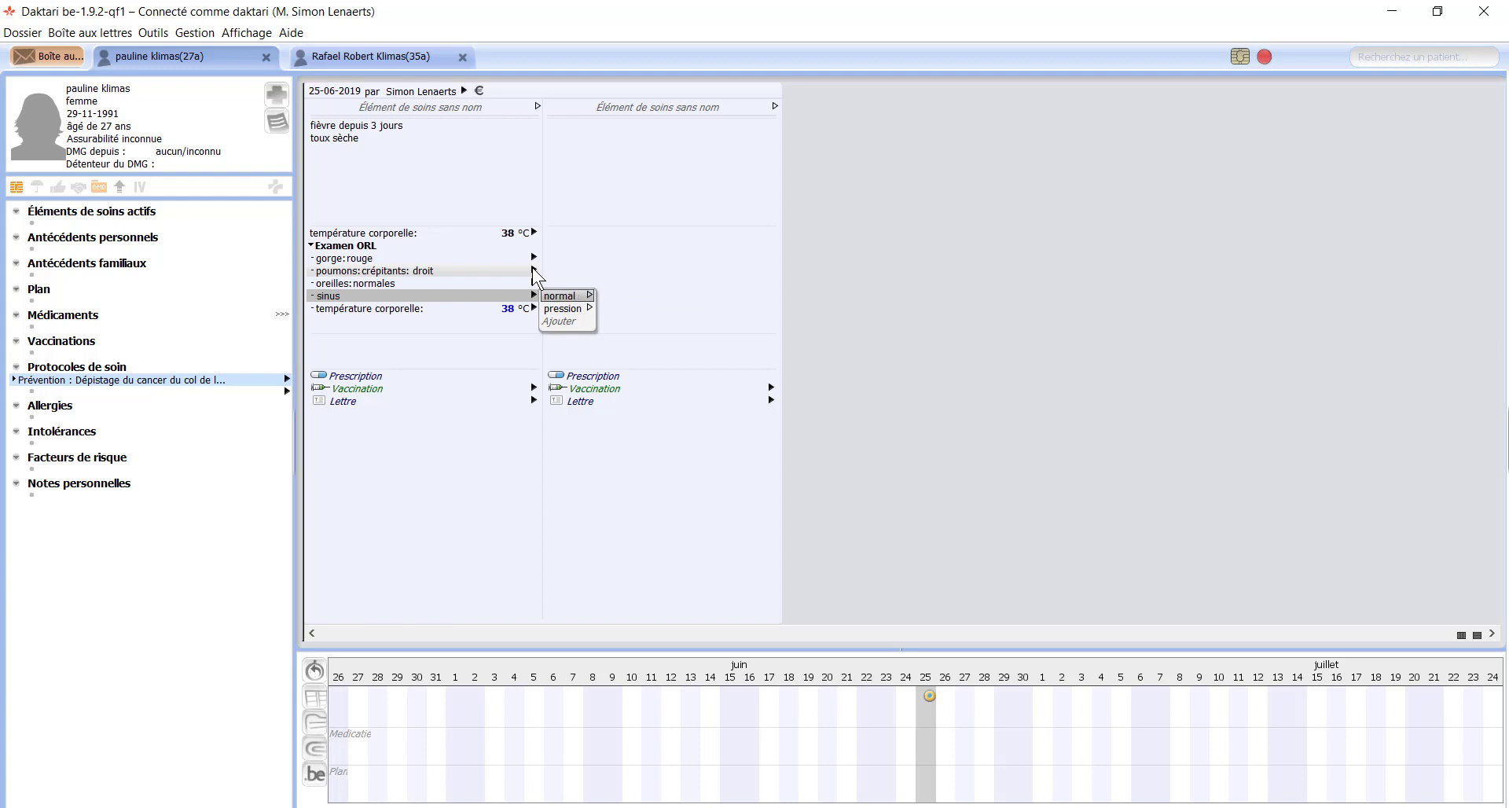
pyautogui.press('Return')
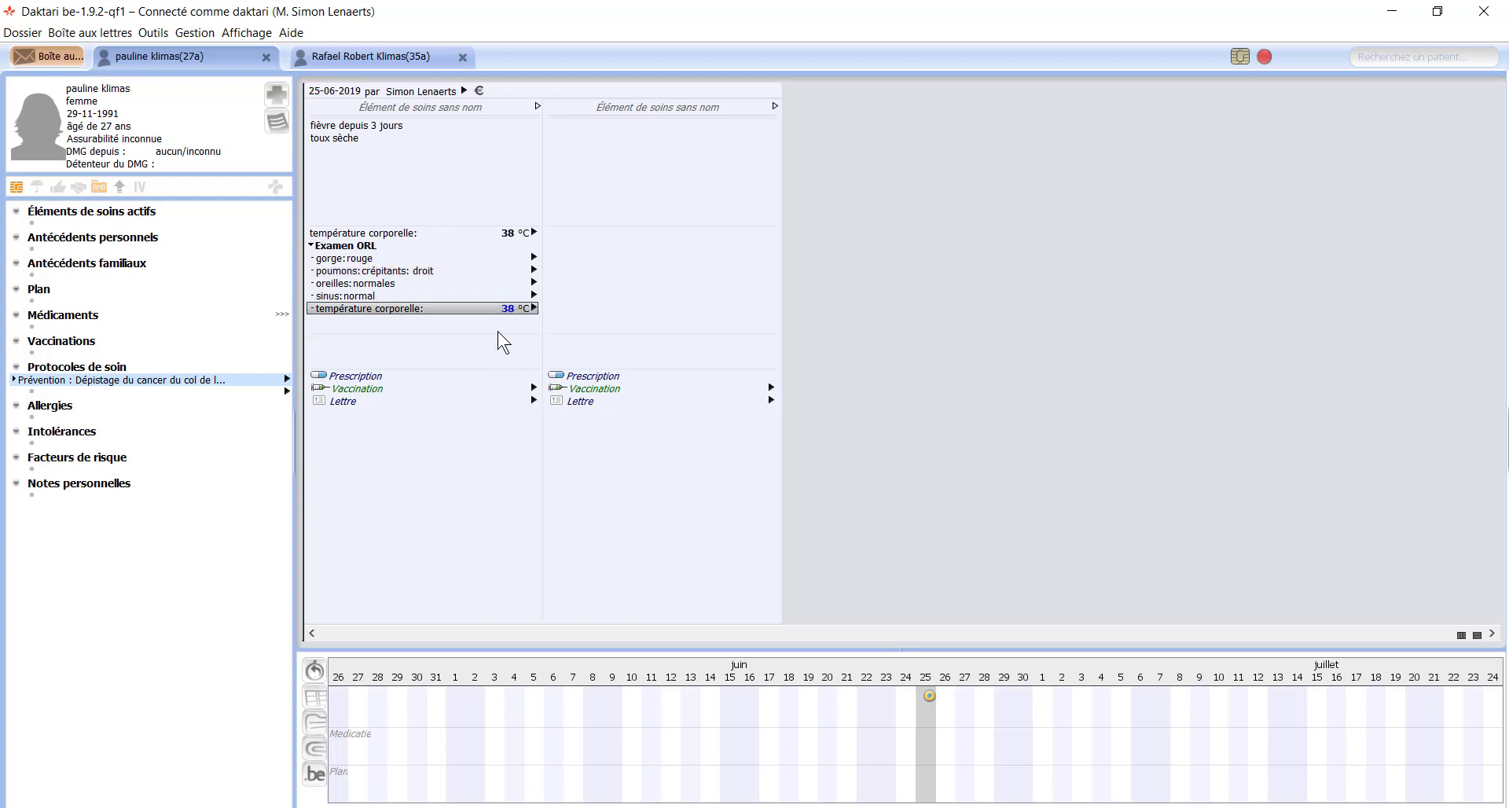
pyautogui.write('38')
# Step: Change the Examen ORL temperature to 37 °C and add a free-text note line beneath it
pyautogui.write('37')
pyautogui.press('Return')
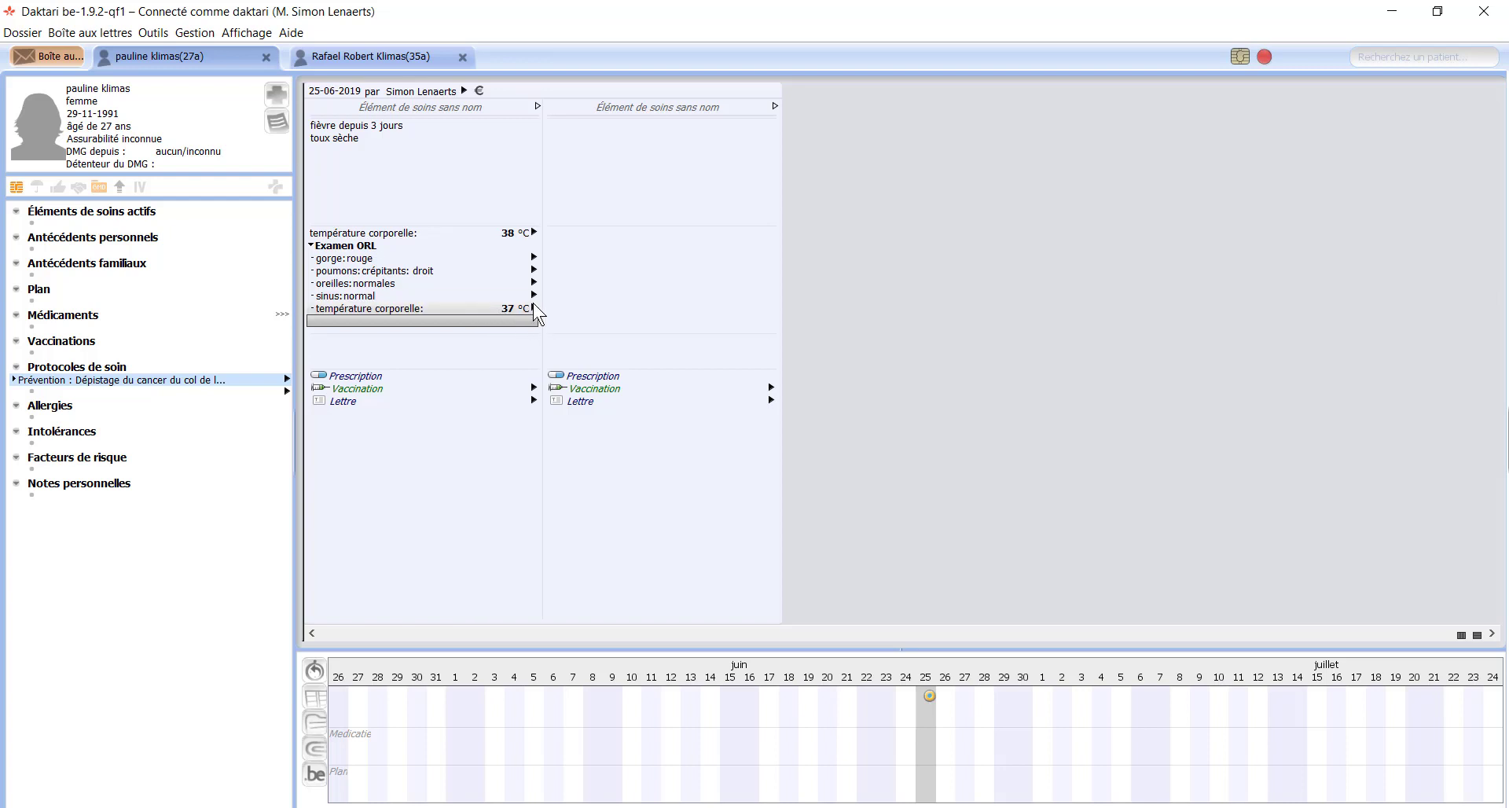
pyautogui.click(421, 321)
pyautogui.write('nofjilfnv')
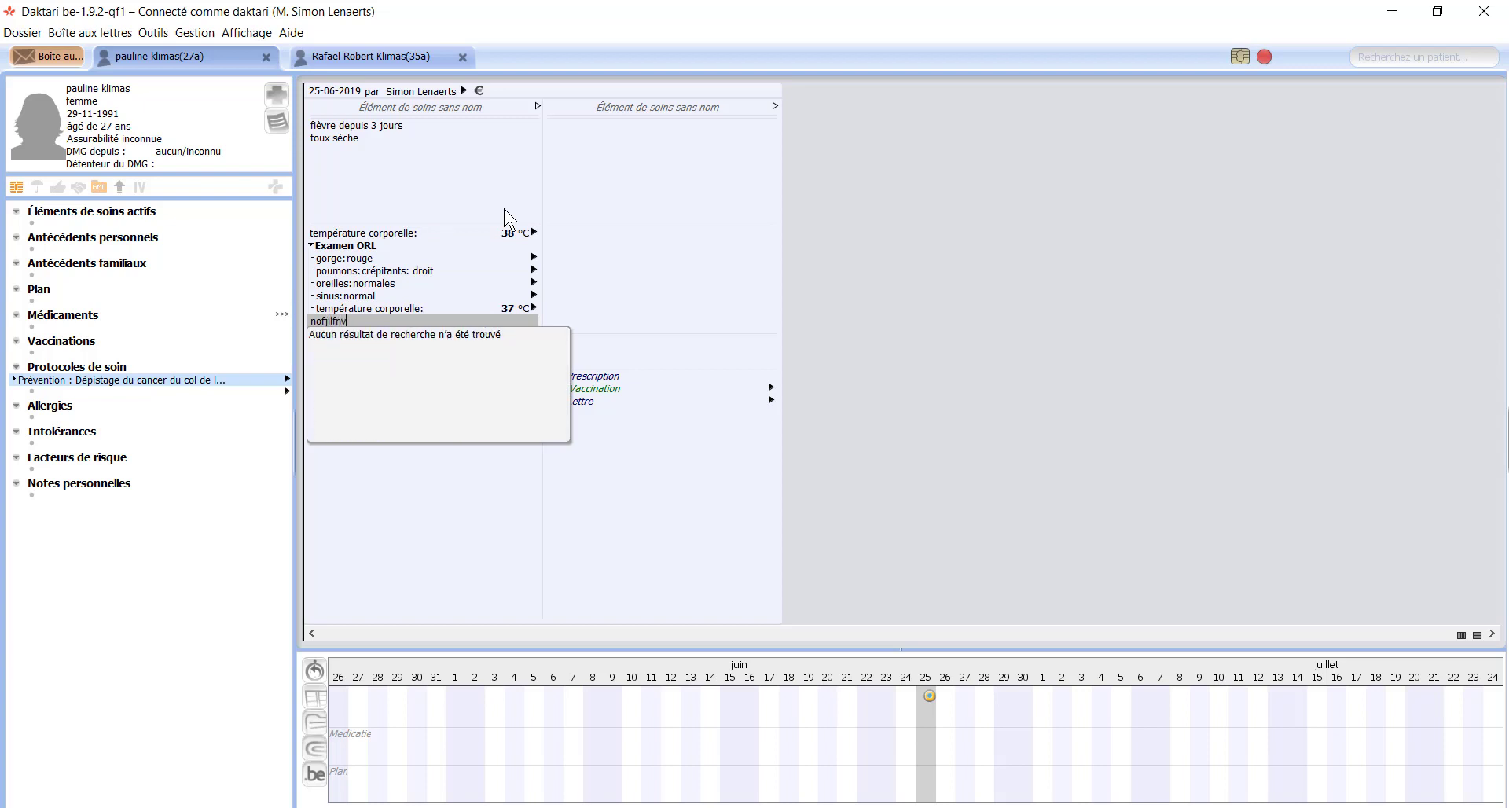
pyautogui.write('dilfvn dnvjfdjvnifvn jnvifnjvipdf')
pyautogui.press('Return')
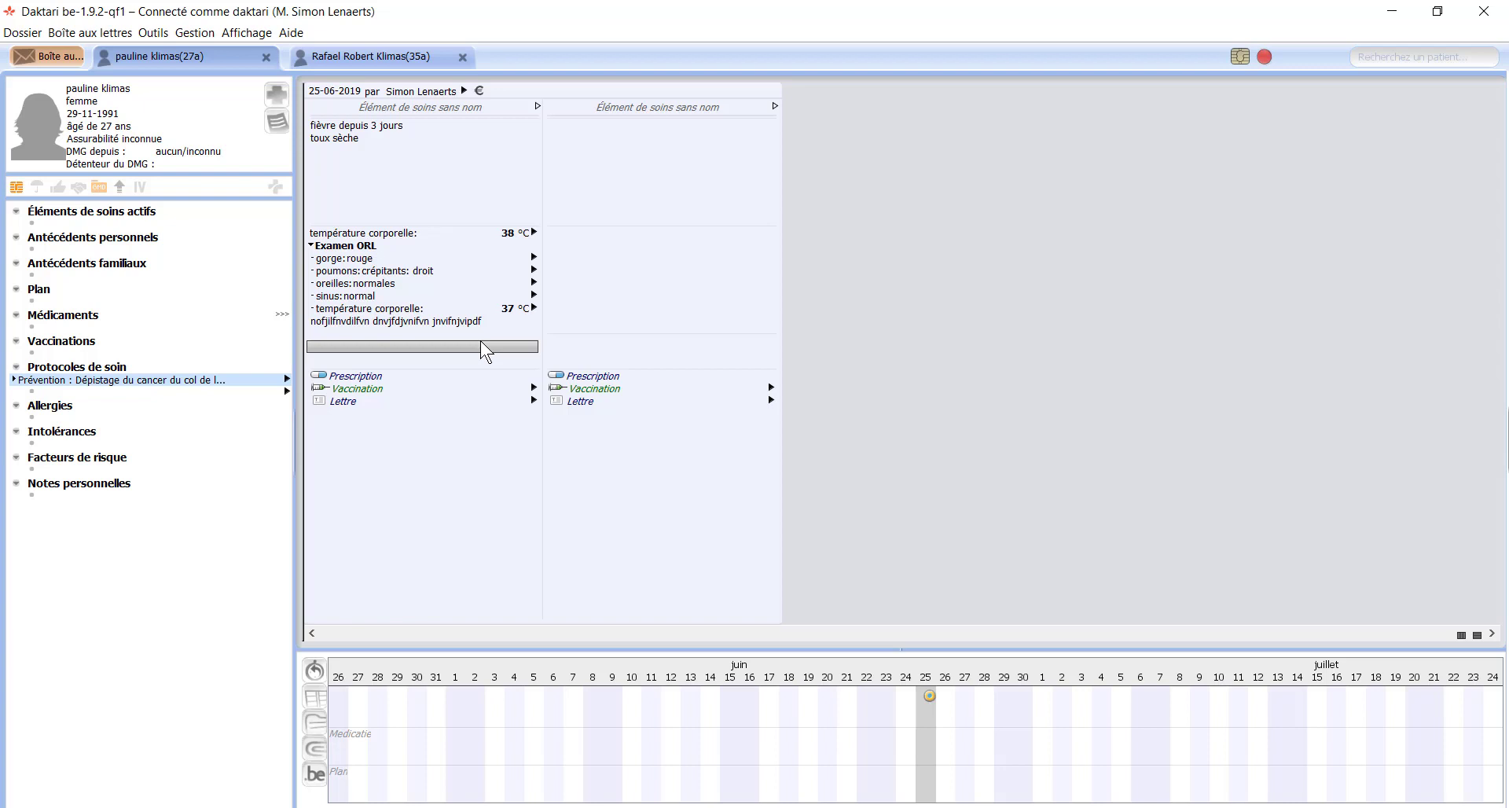
# Step: Enter 'pneu' in the Diagnostic field and select pneumonie as the contact's diagnosis
pyautogui.write('pneu')
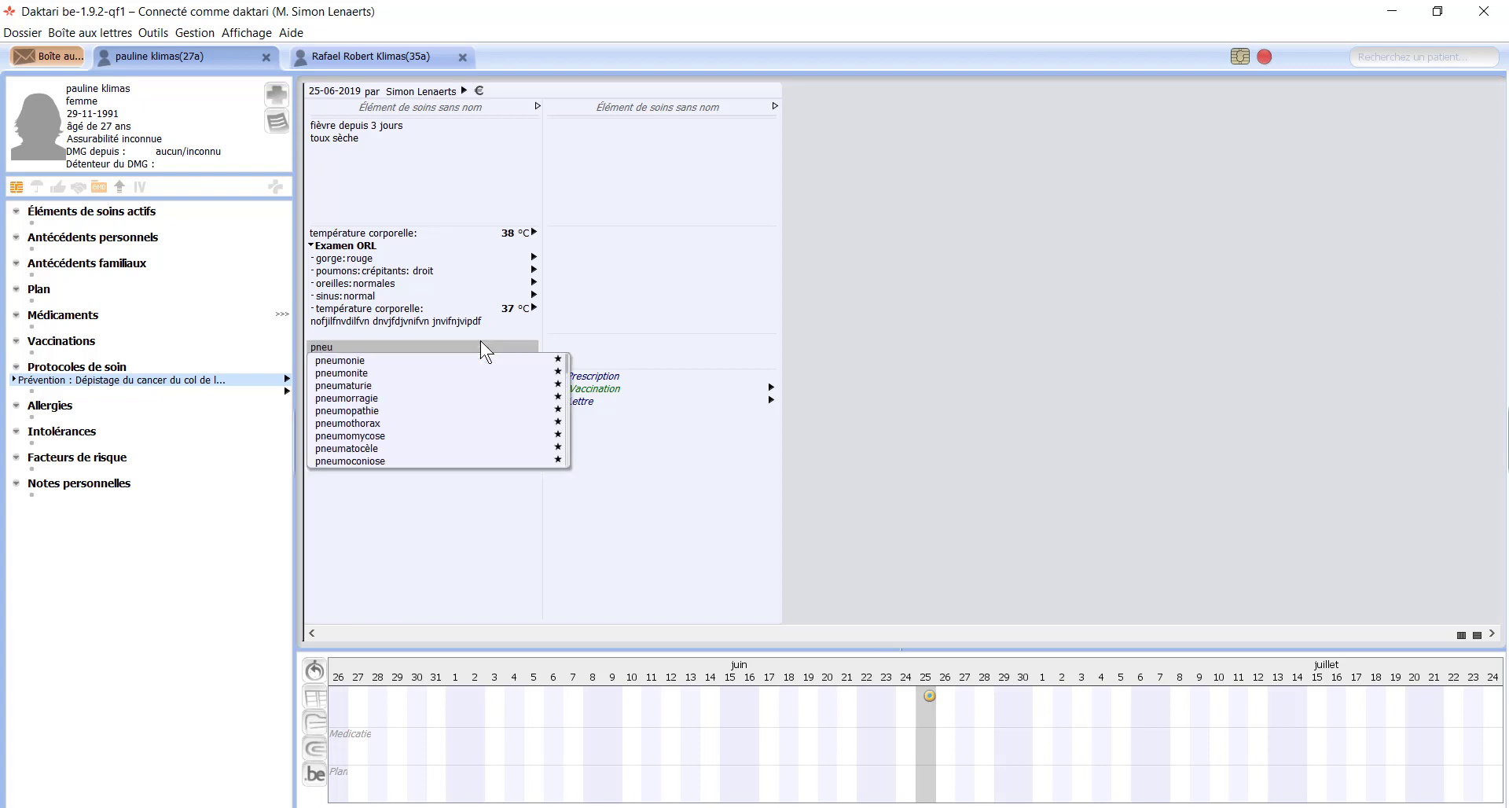
pyautogui.press('Down')
pyautogui.press('Down')
pyautogui.press('Down')
pyautogui.press('Down')
pyautogui.press('Down')
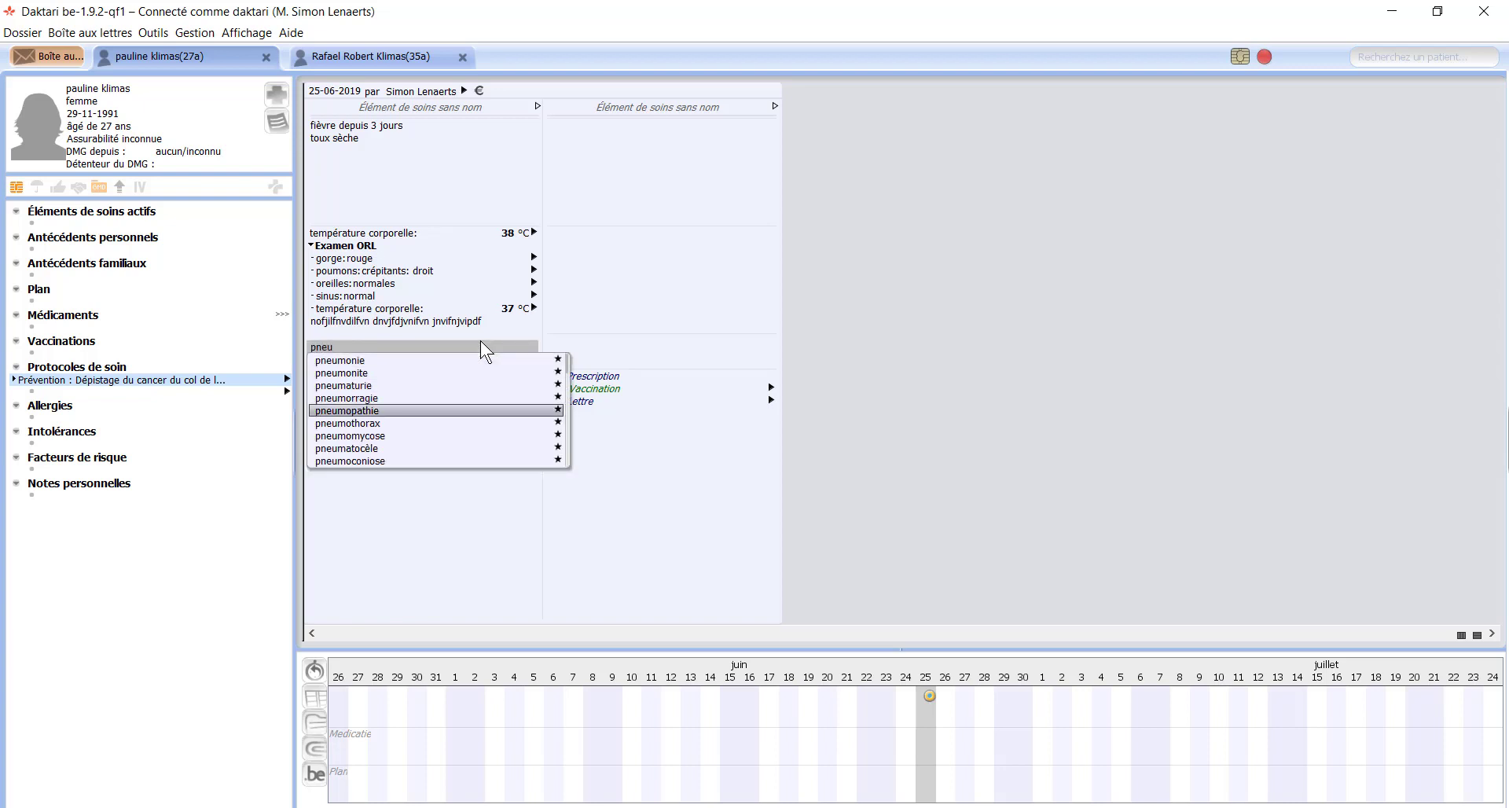
pyautogui.press('Up')
pyautogui.press('Up')
pyautogui.press('Up')
pyautogui.press('Up')
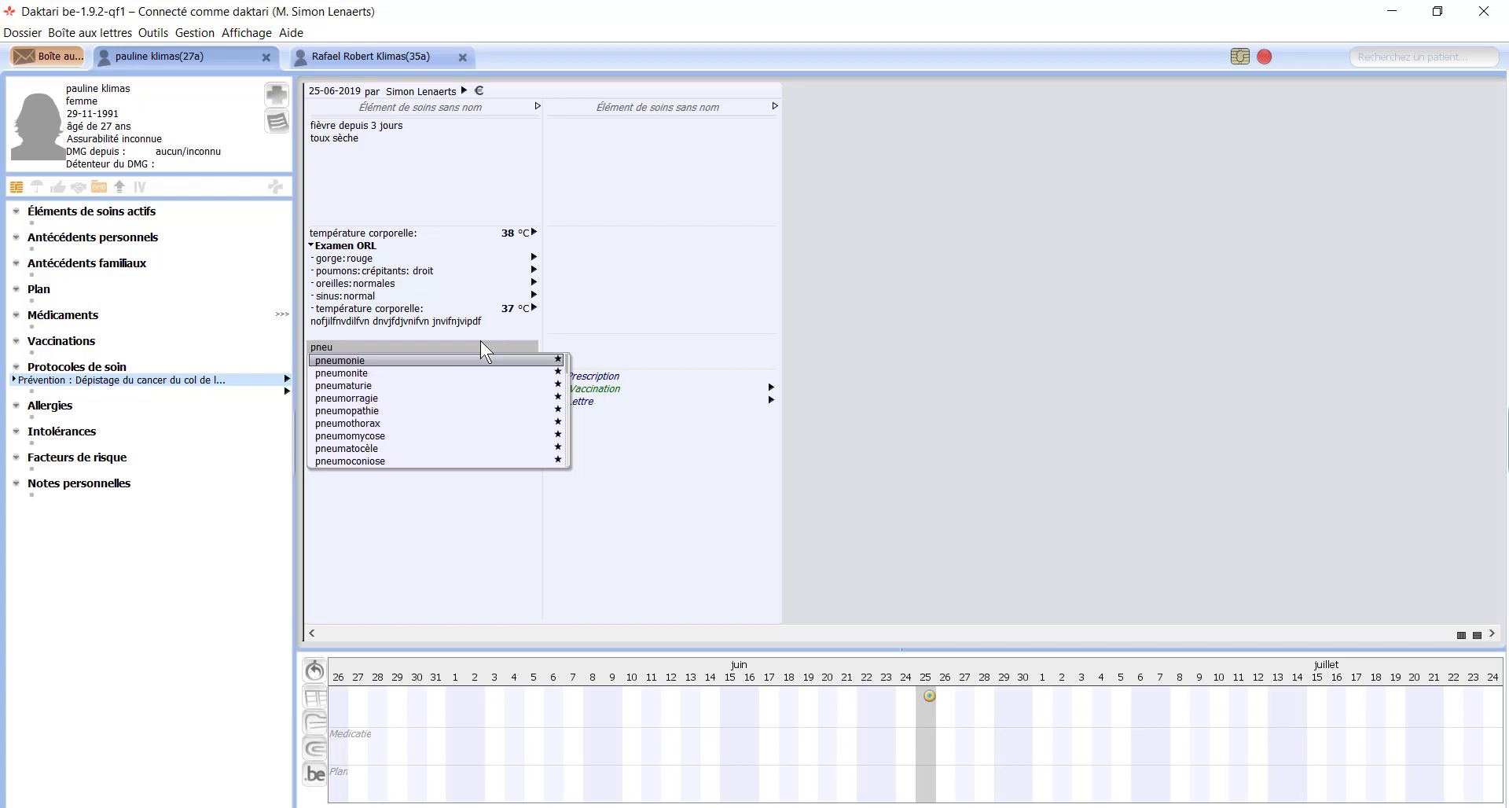
pyautogui.press('Return')
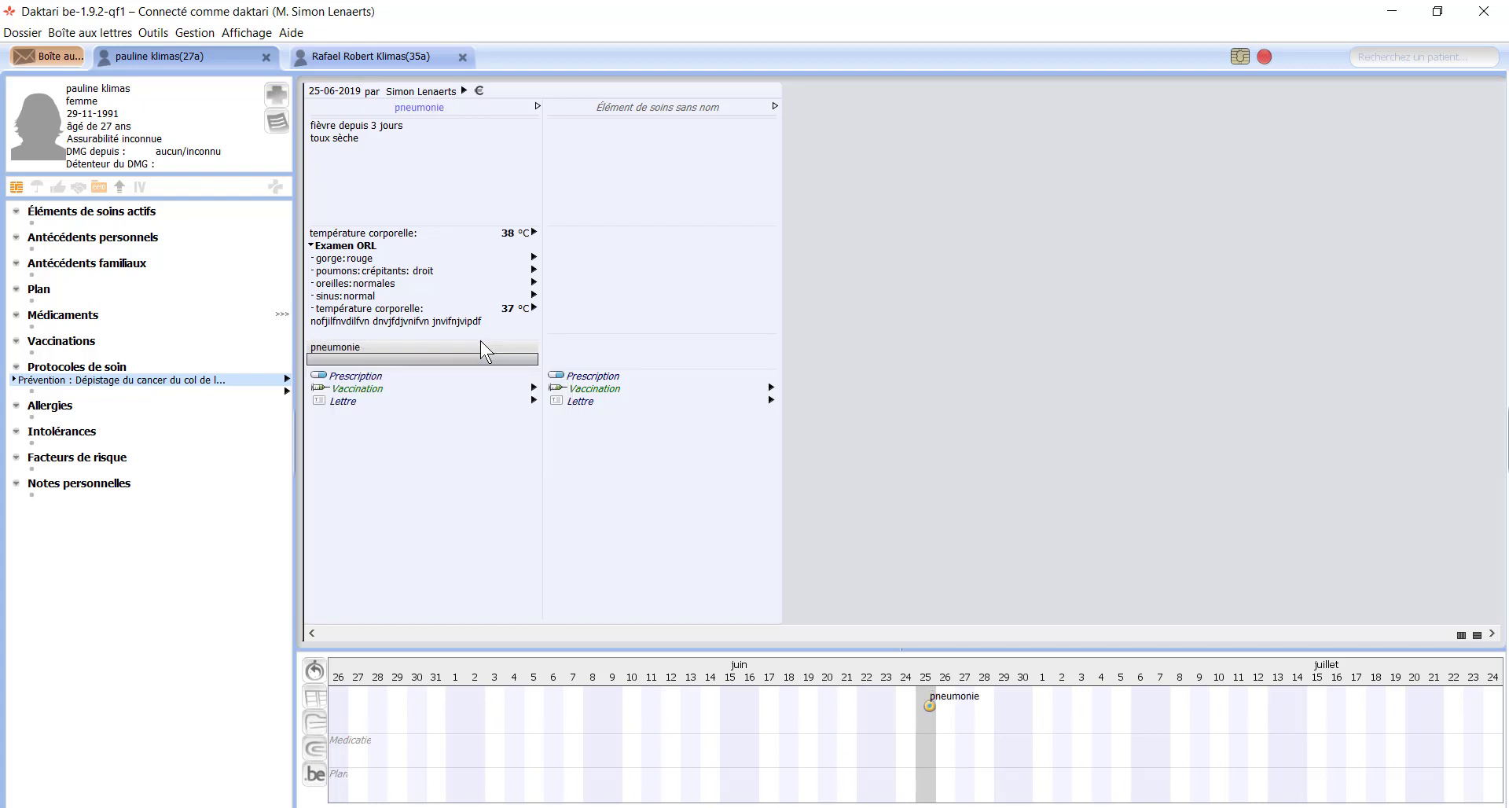
pyautogui.click(455, 346)
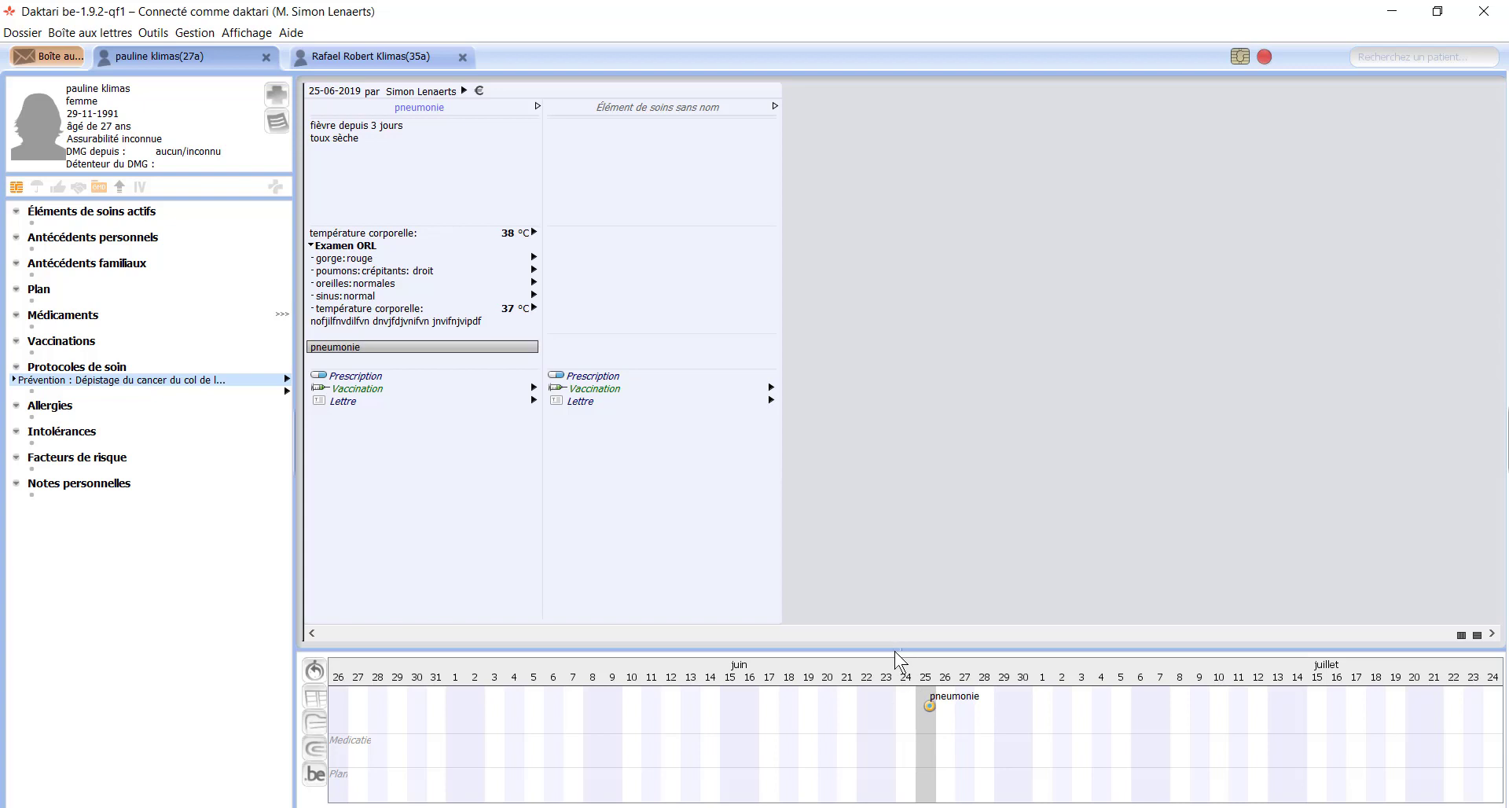
pyautogui.moveTo(895, 649); pyautogui.dragTo(875, 573)
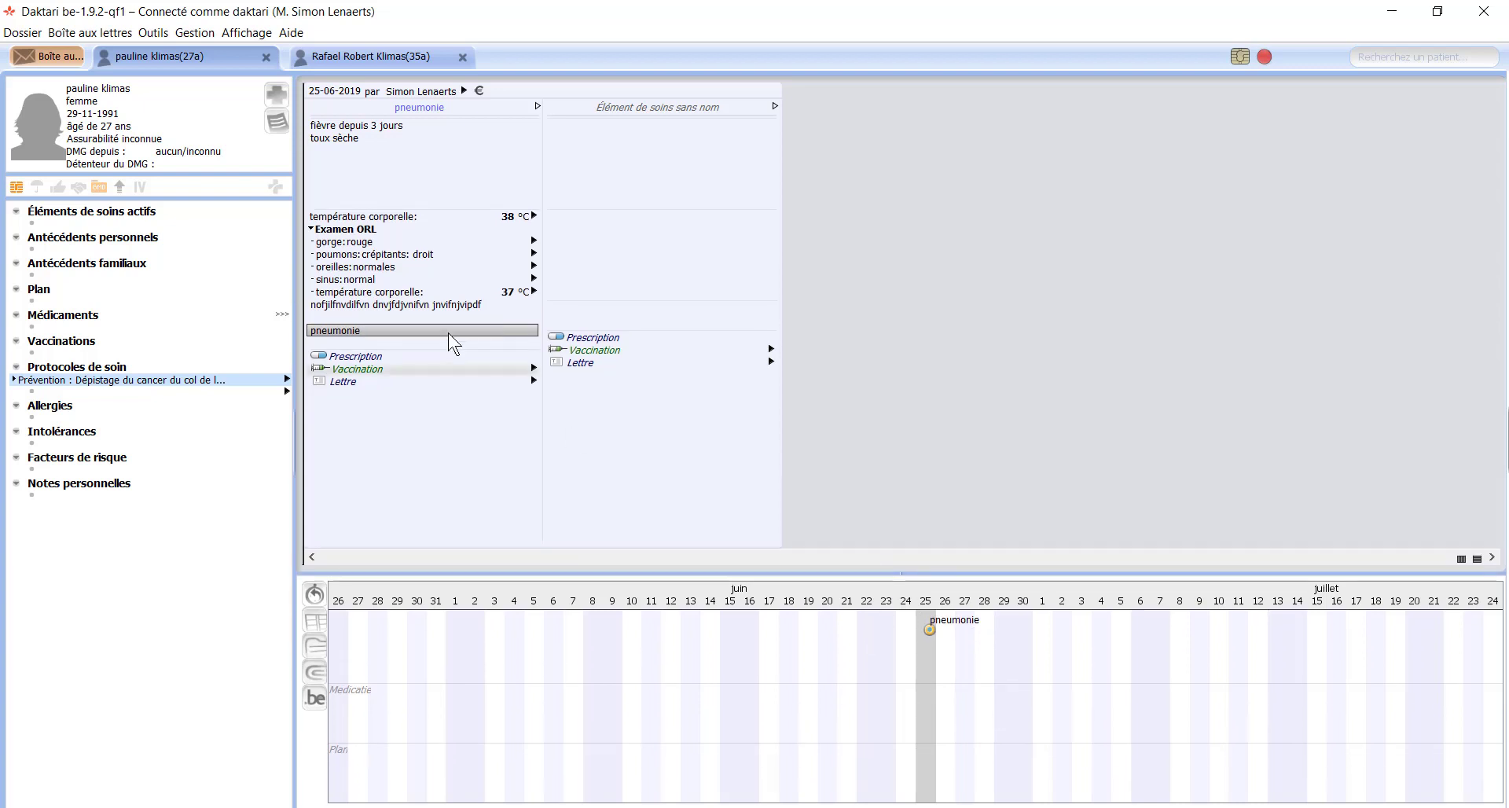
pyautogui.rightClick(337, 336)
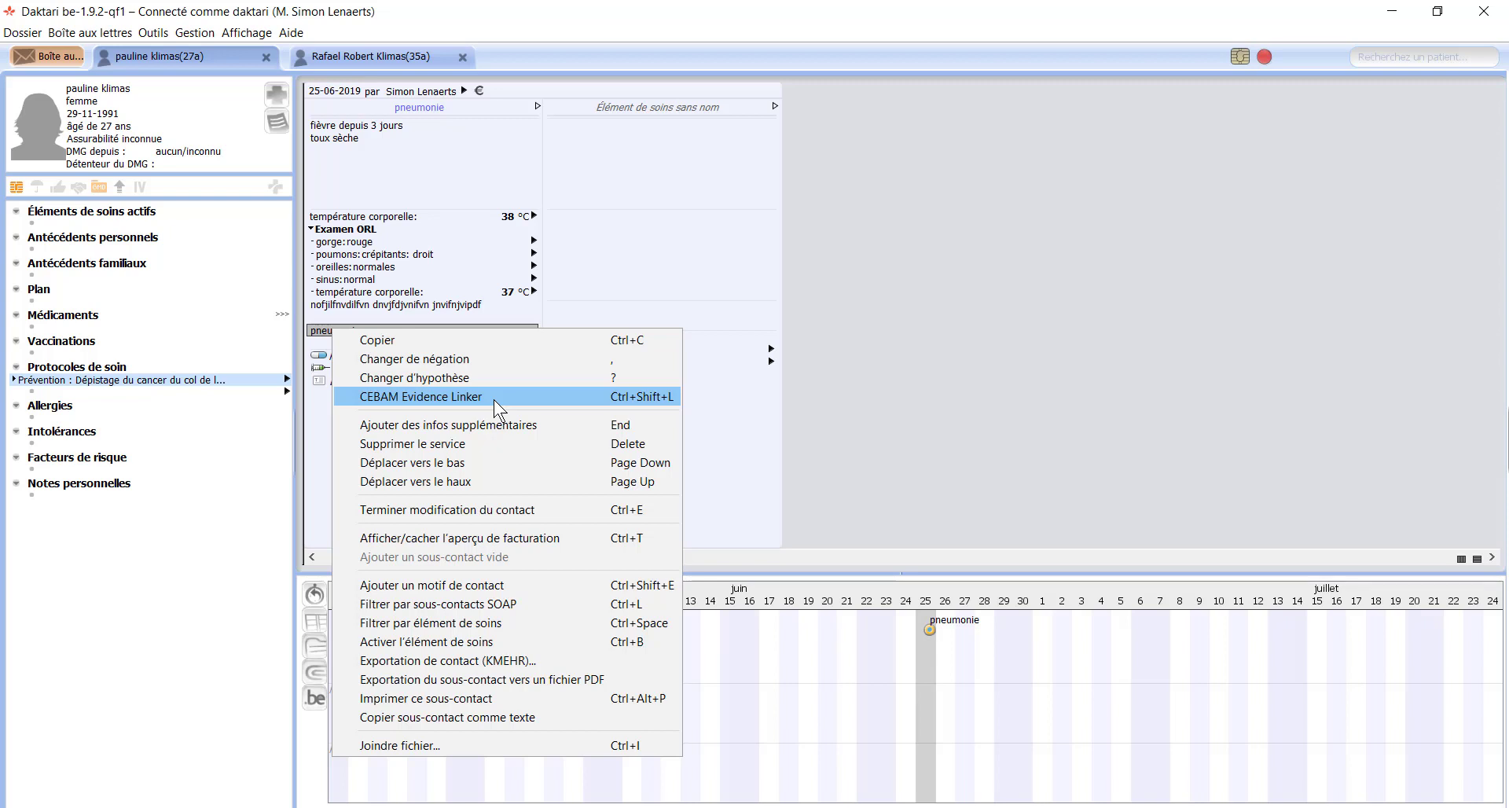
pyautogui.click(314, 338)
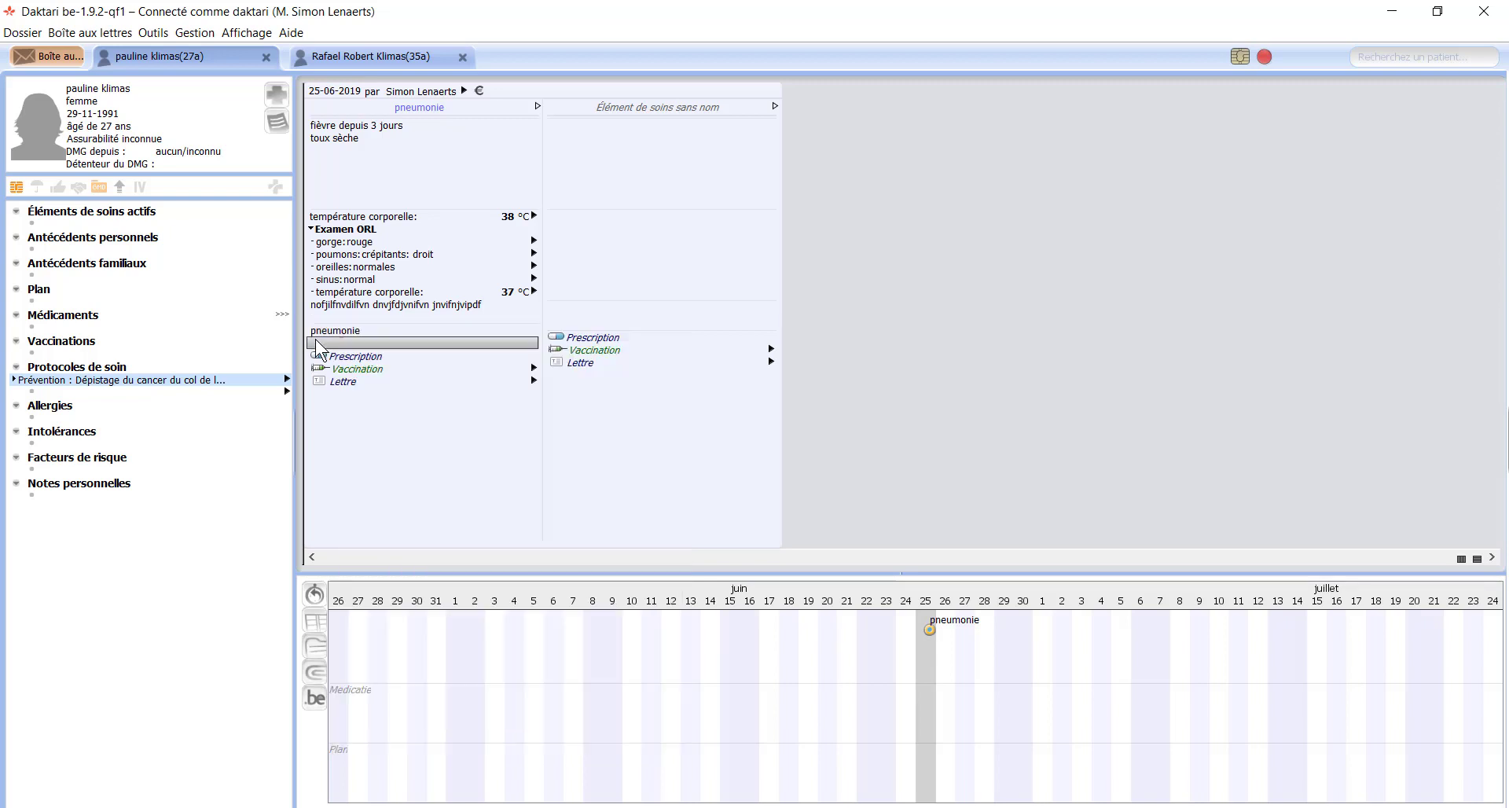
# Step: Search 'amox' in the Prescription row and prescribe Amoxicilline EG caps 30x 500mg
pyautogui.click(371, 358)
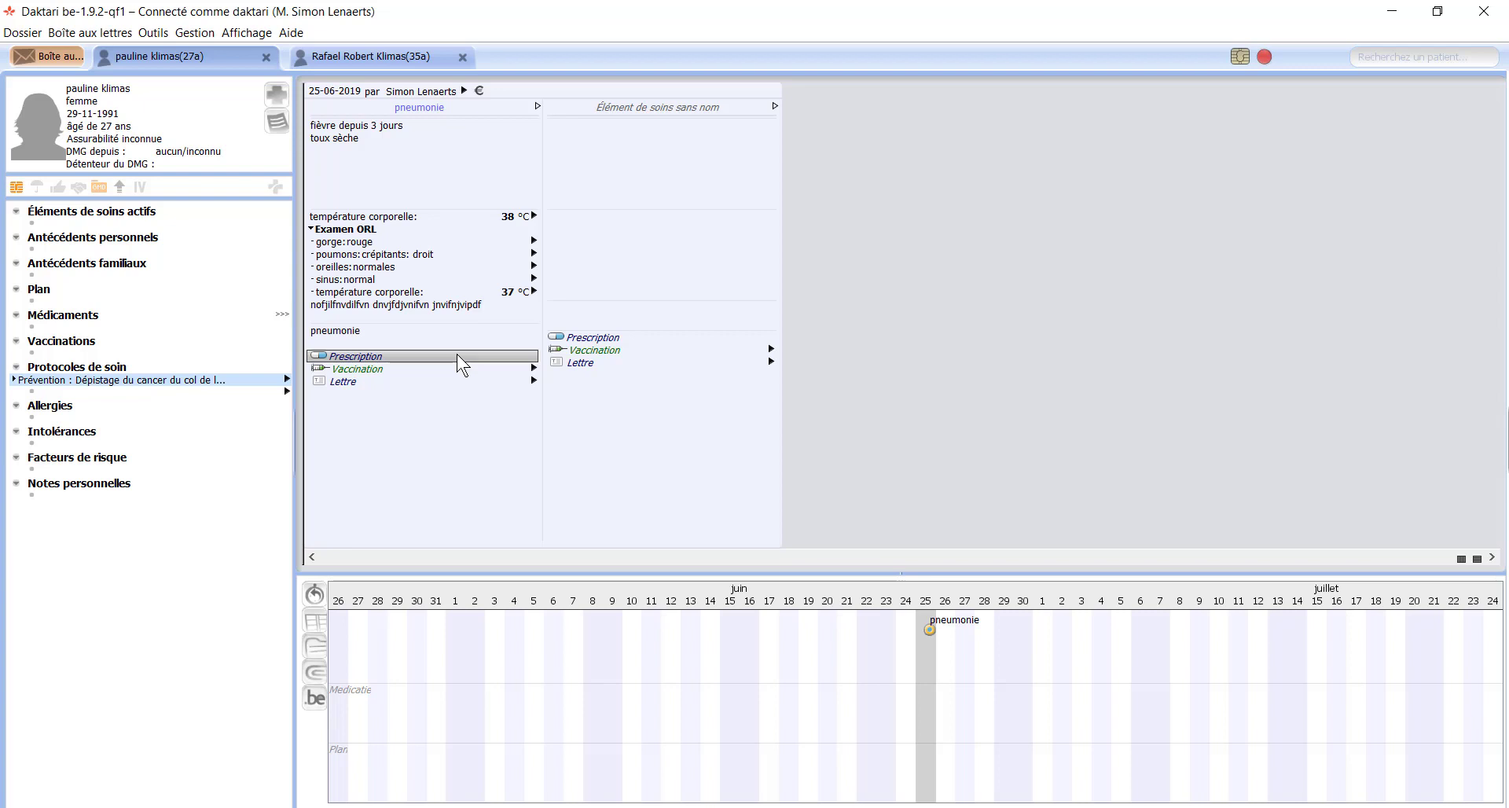
pyautogui.write('amox')
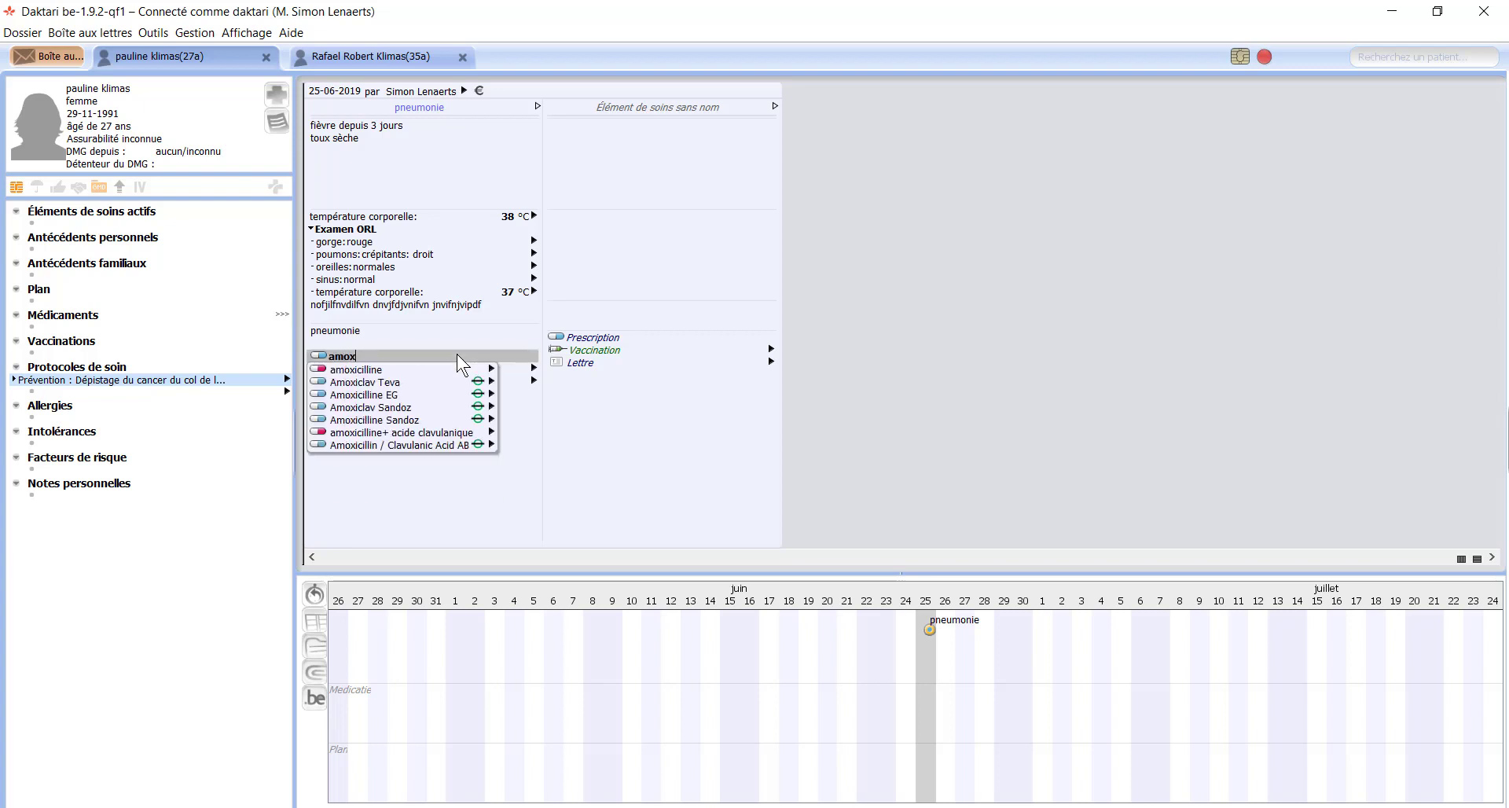
pyautogui.press('Down')
pyautogui.press('Down')
pyautogui.press('Up')
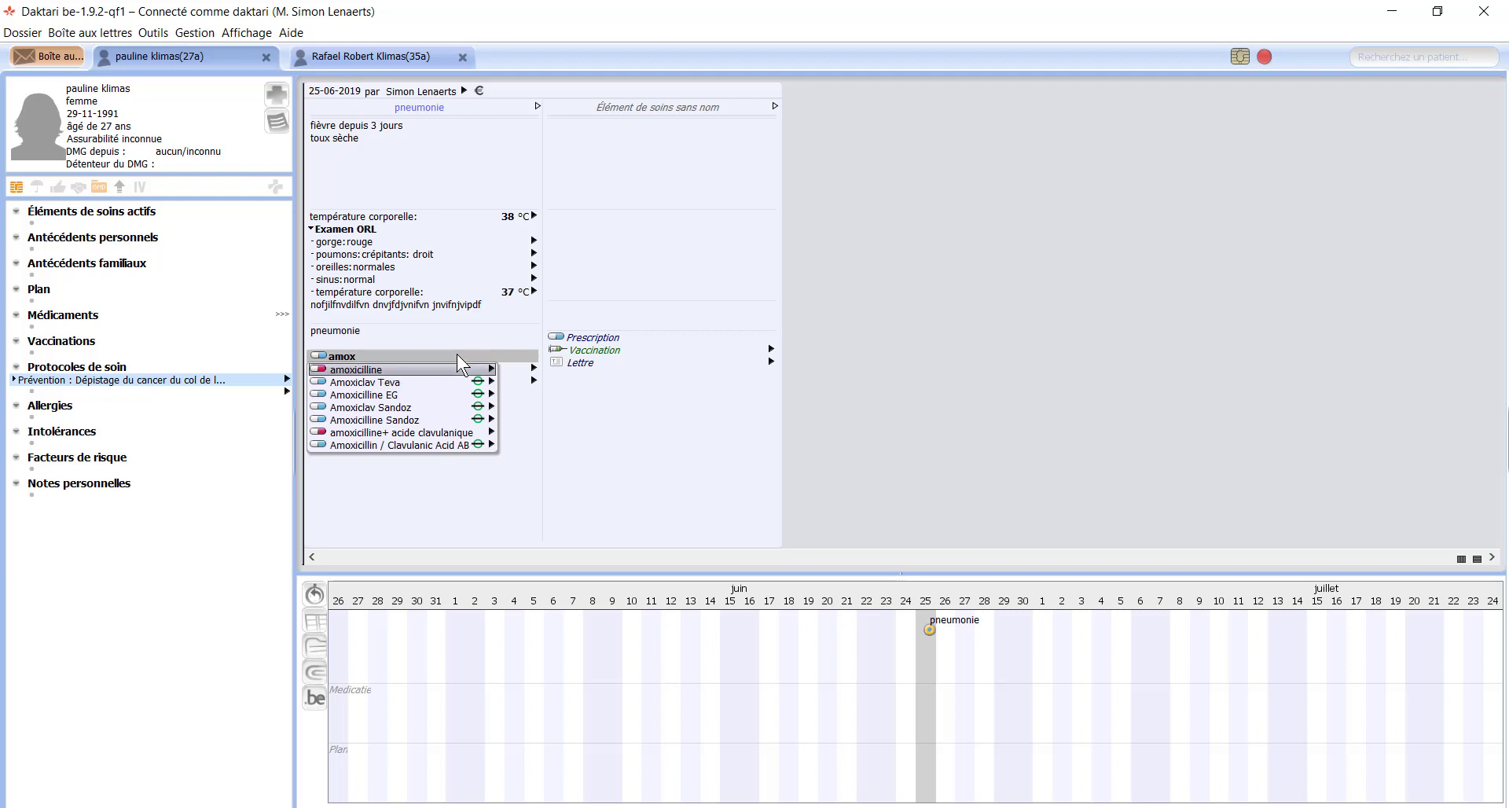
pyautogui.press('Down')
pyautogui.press('Down')
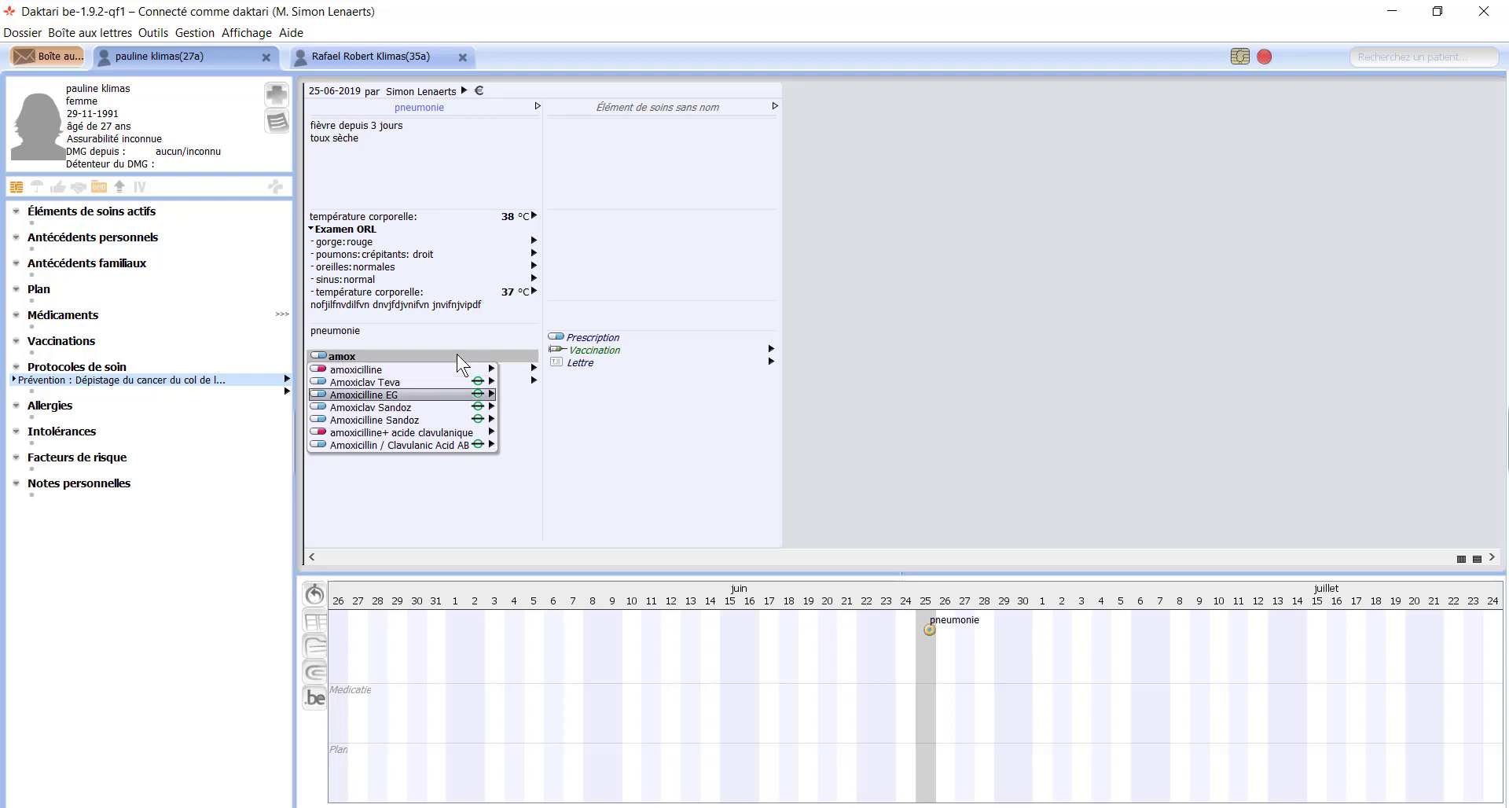
pyautogui.click(495, 396)
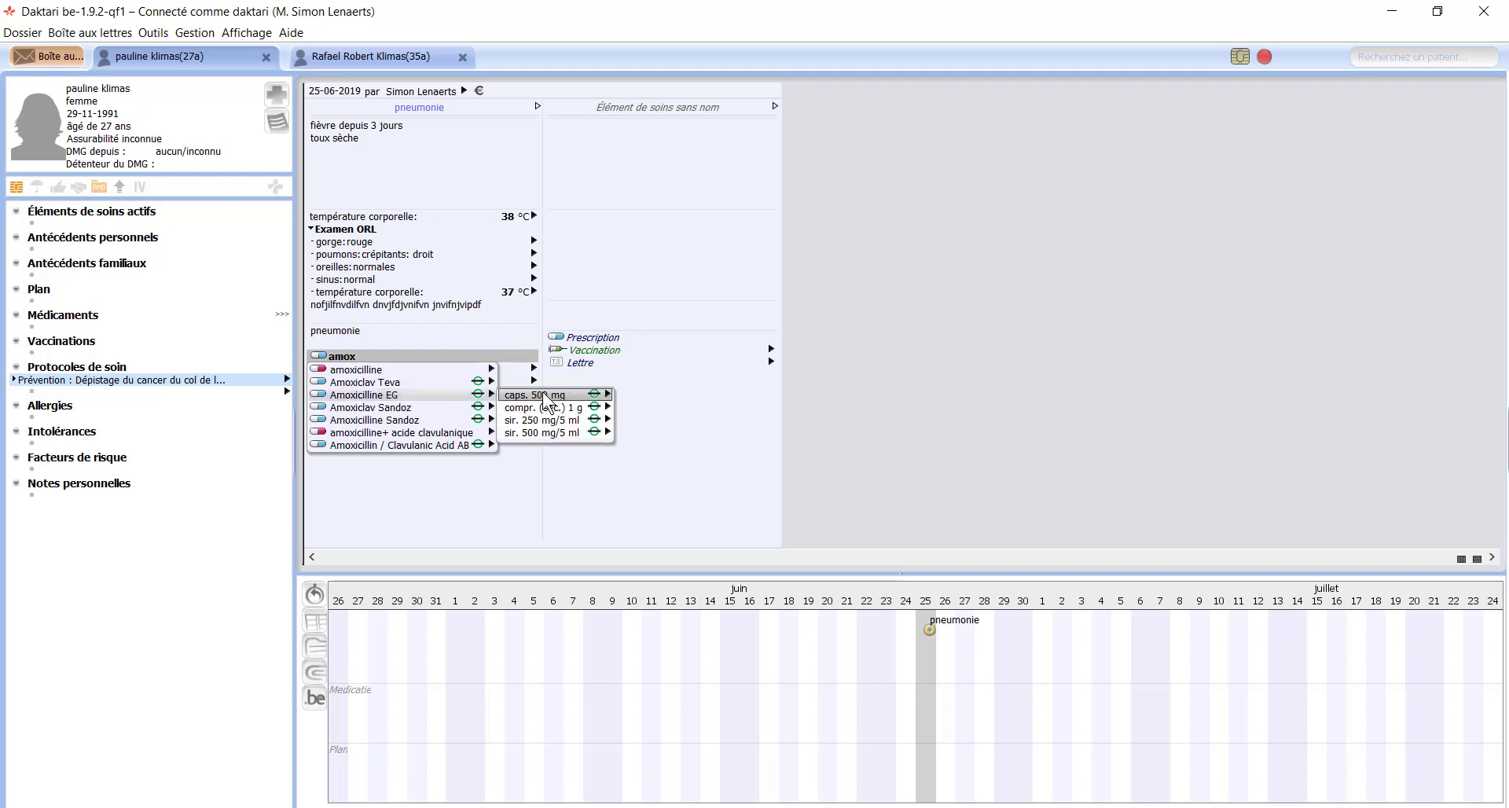
pyautogui.click(586, 396)
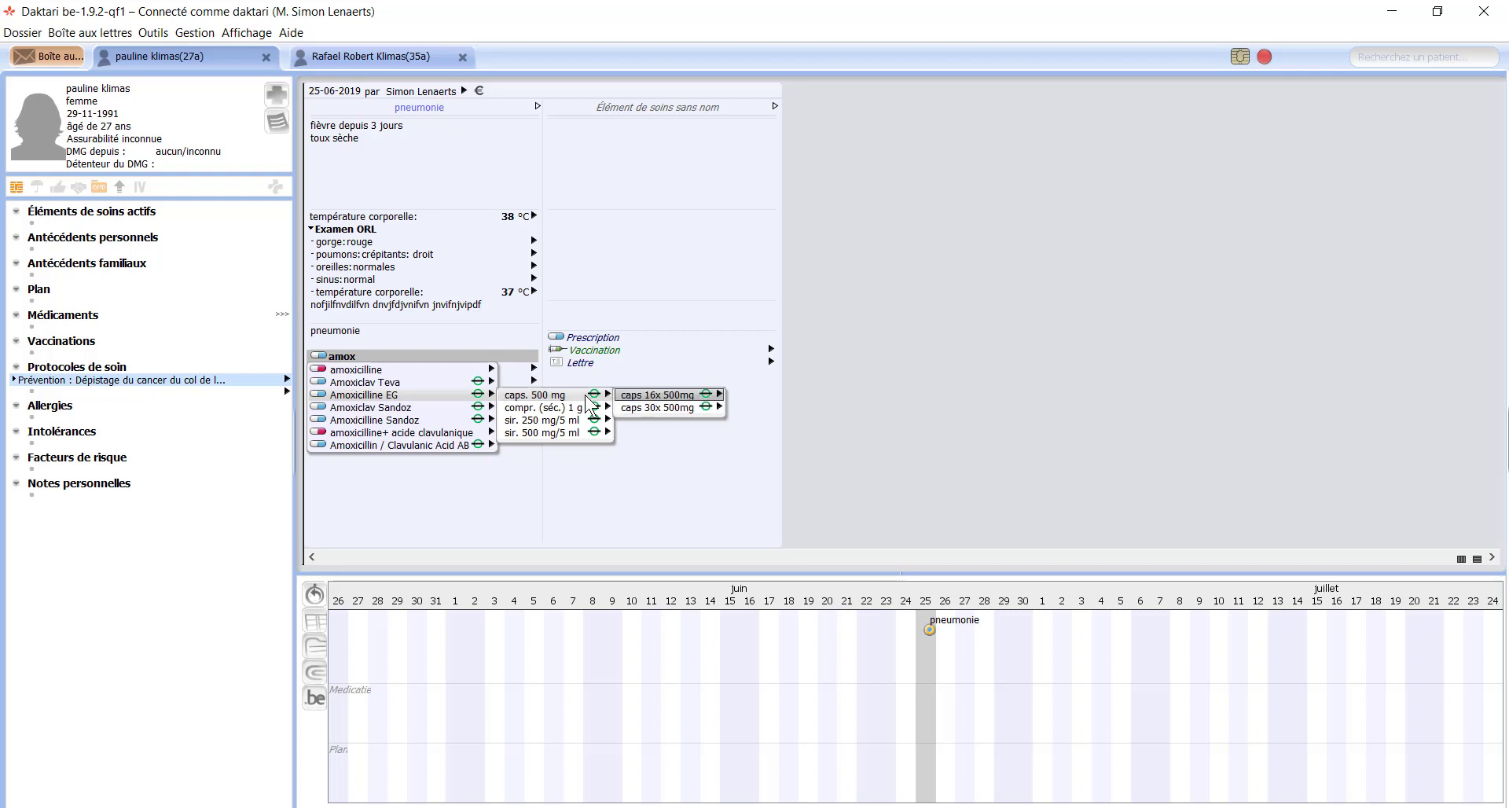
pyautogui.press('Right')
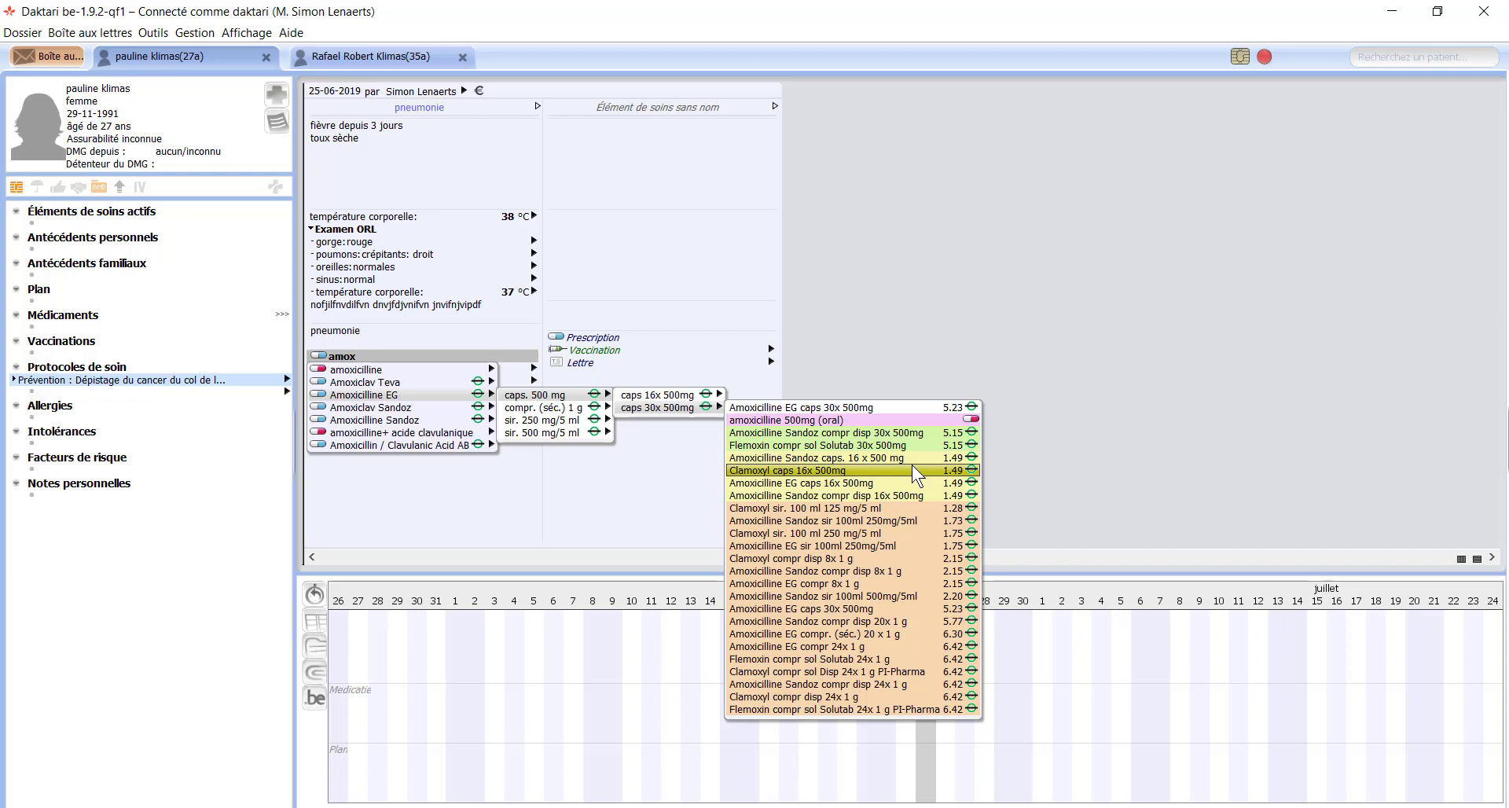
pyautogui.press('Down')
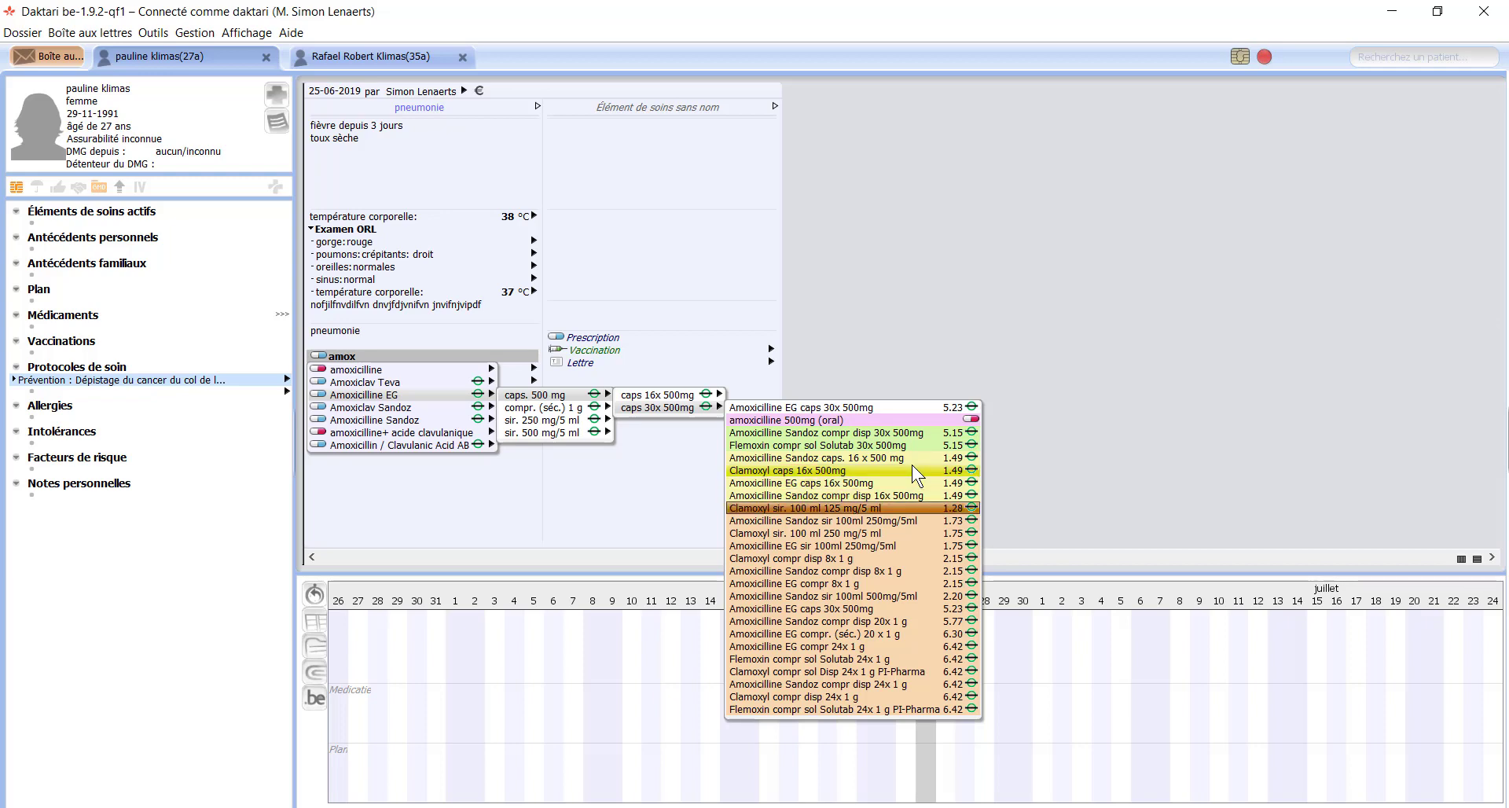
pyautogui.press('Up')
pyautogui.press('Up')
pyautogui.press('Up')
pyautogui.press('Up')
pyautogui.press('Up')
pyautogui.press('Up')
pyautogui.press('Up')
pyautogui.press('Up')
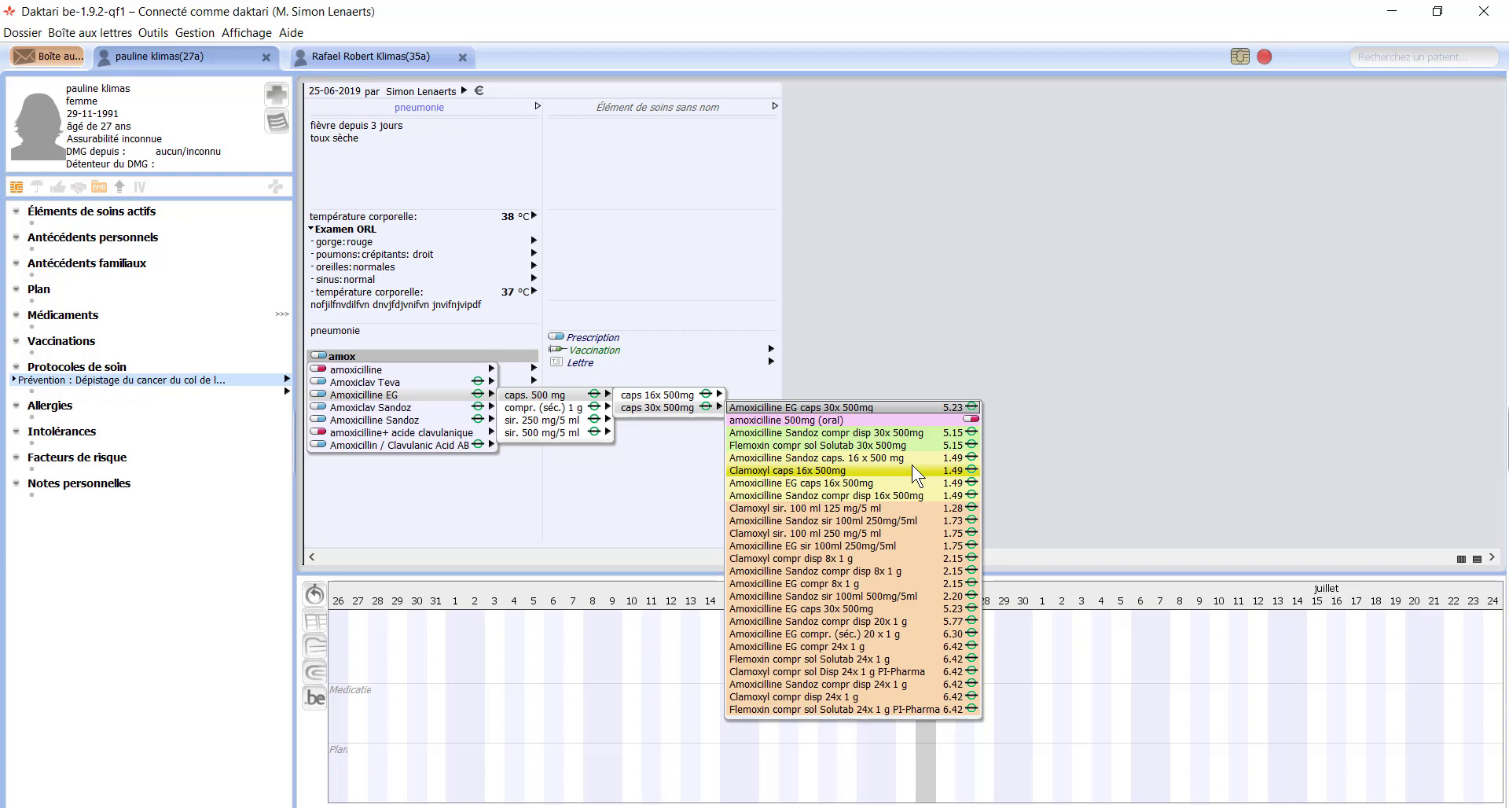
pyautogui.press('Return')
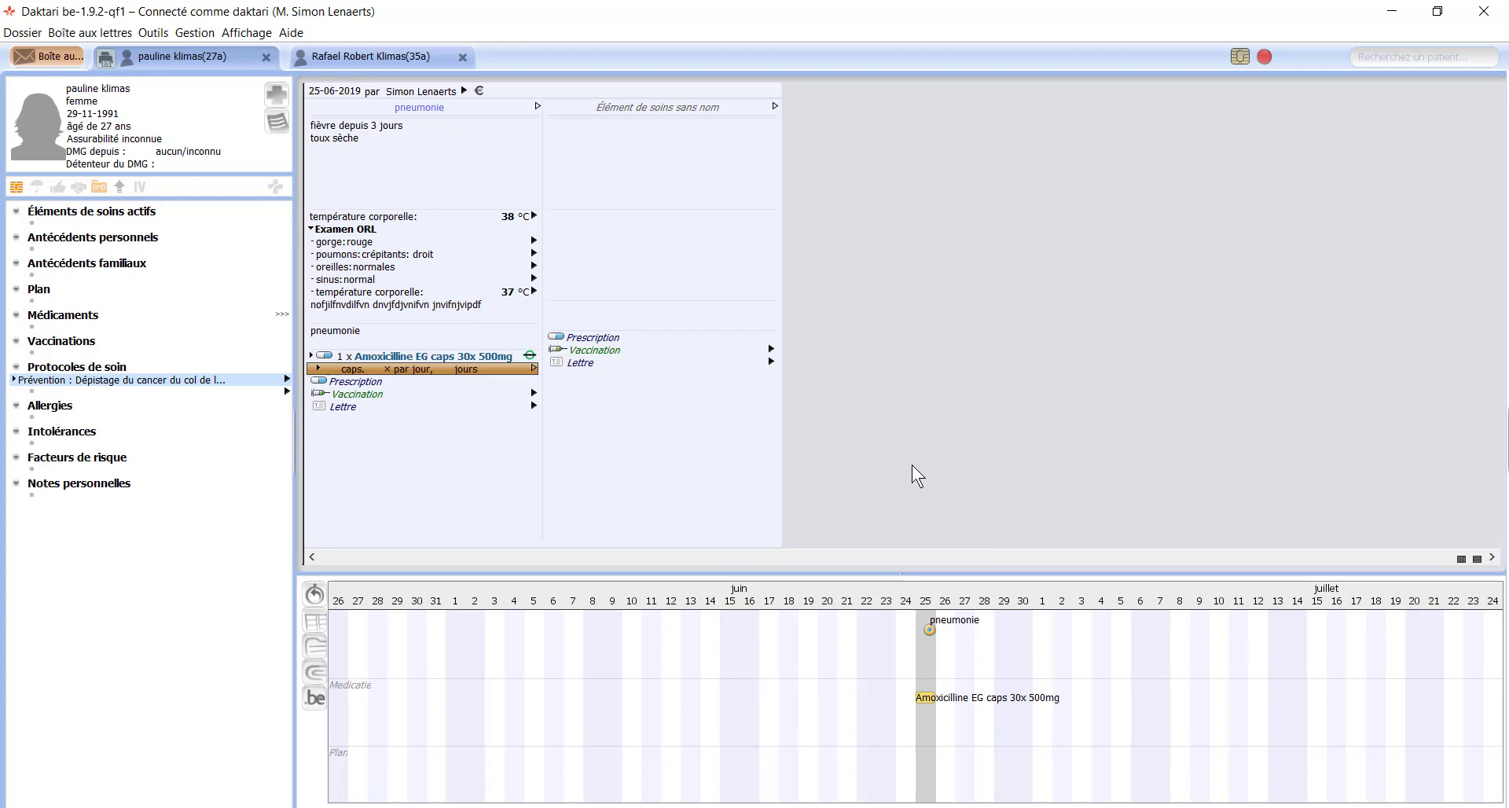
# Step: Set the amoxicillin posology to 1 capsule 3 times per day for 10 days
pyautogui.press('Return')
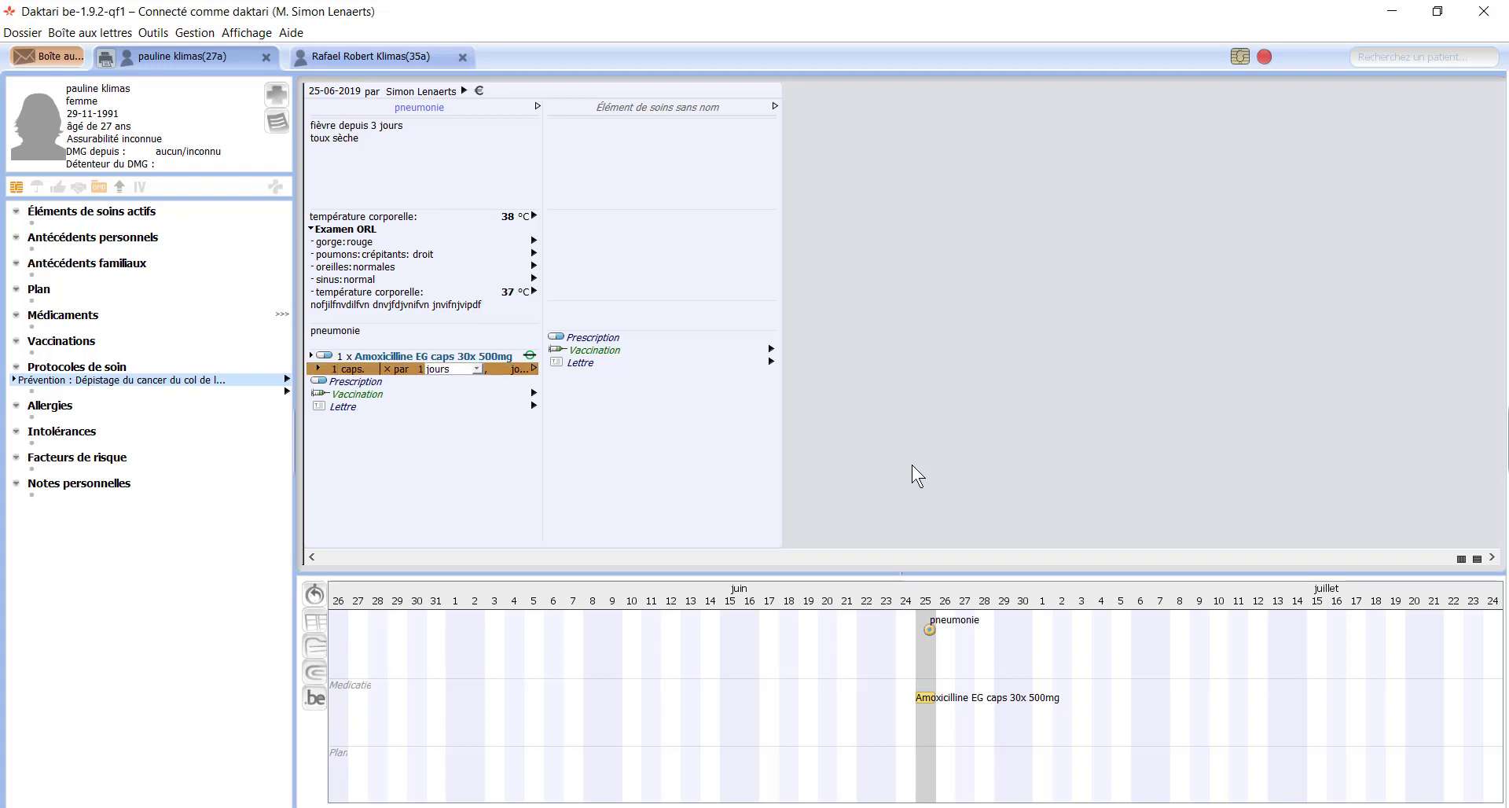
pyautogui.press('Return')
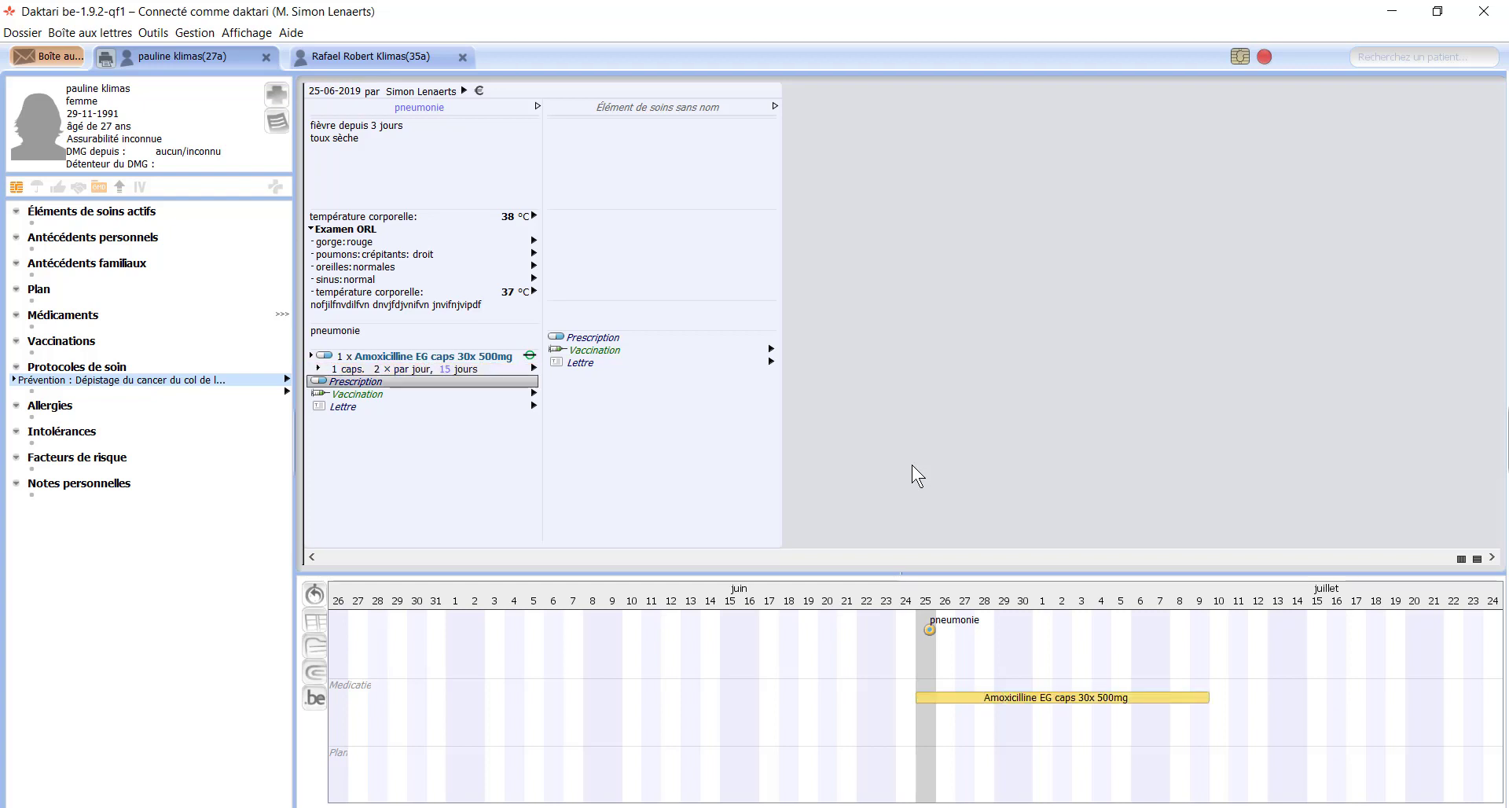
pyautogui.click(446, 366)
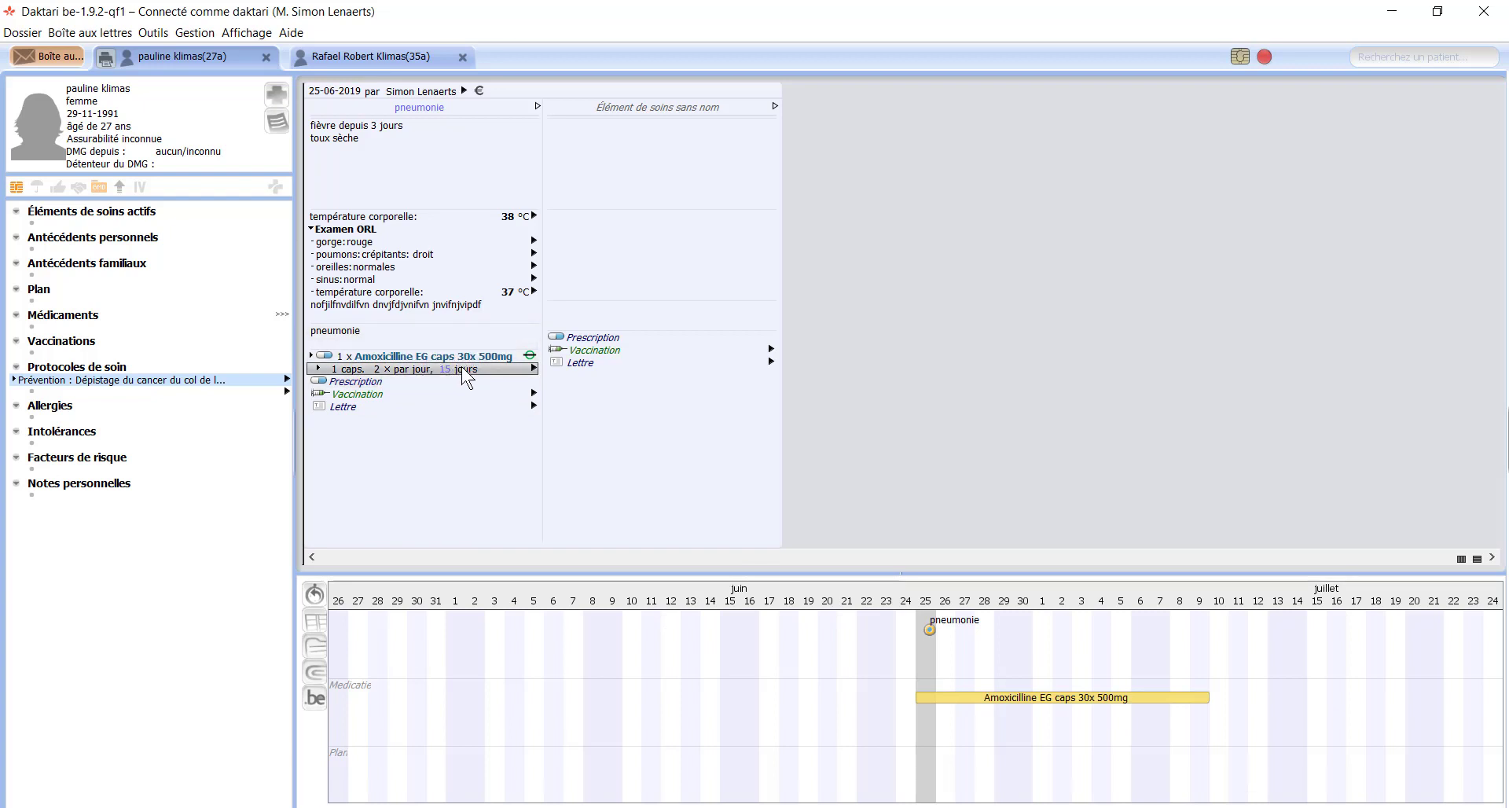
pyautogui.click(375, 374)
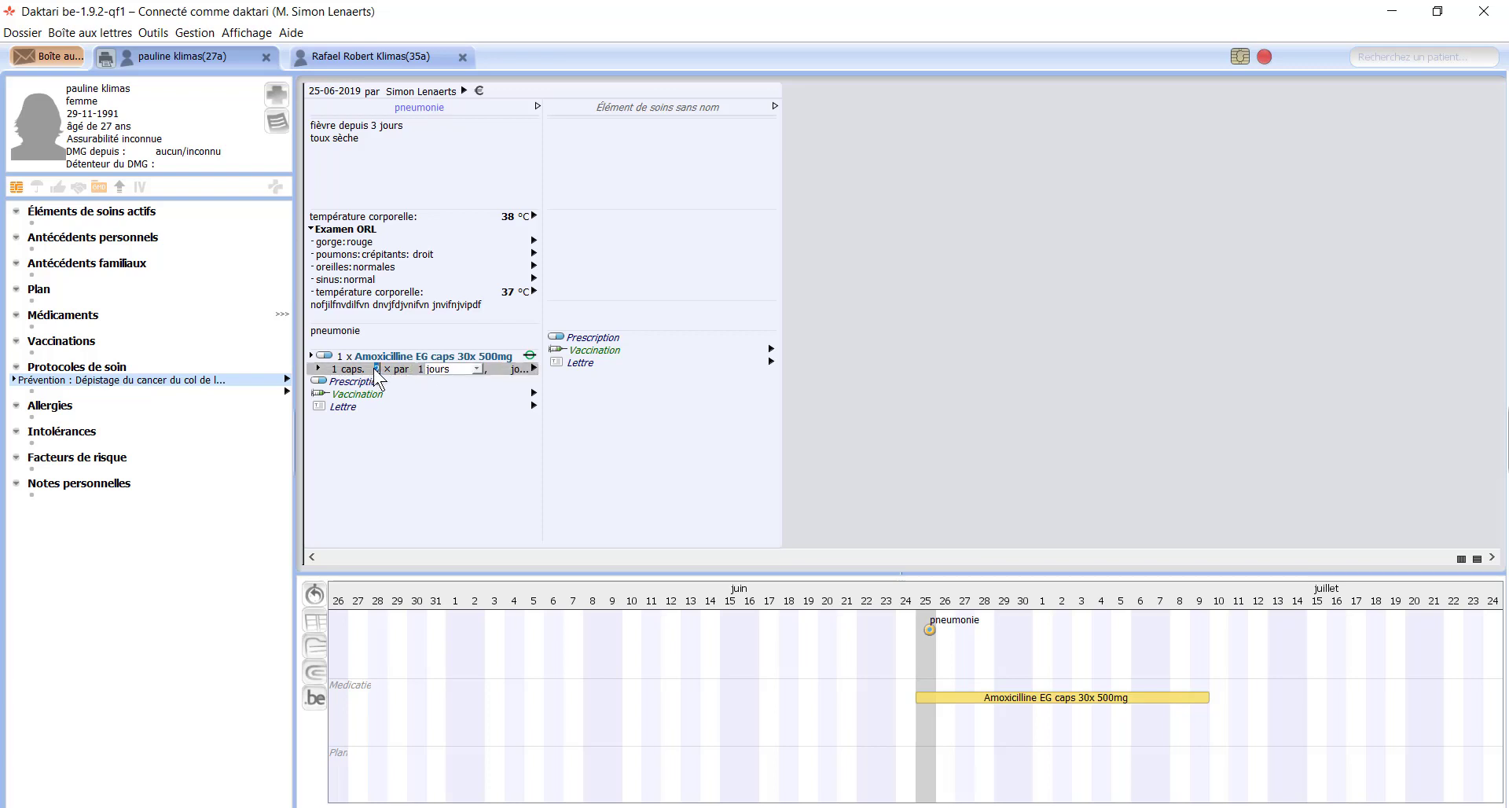
pyautogui.write('4')
pyautogui.press('Return')
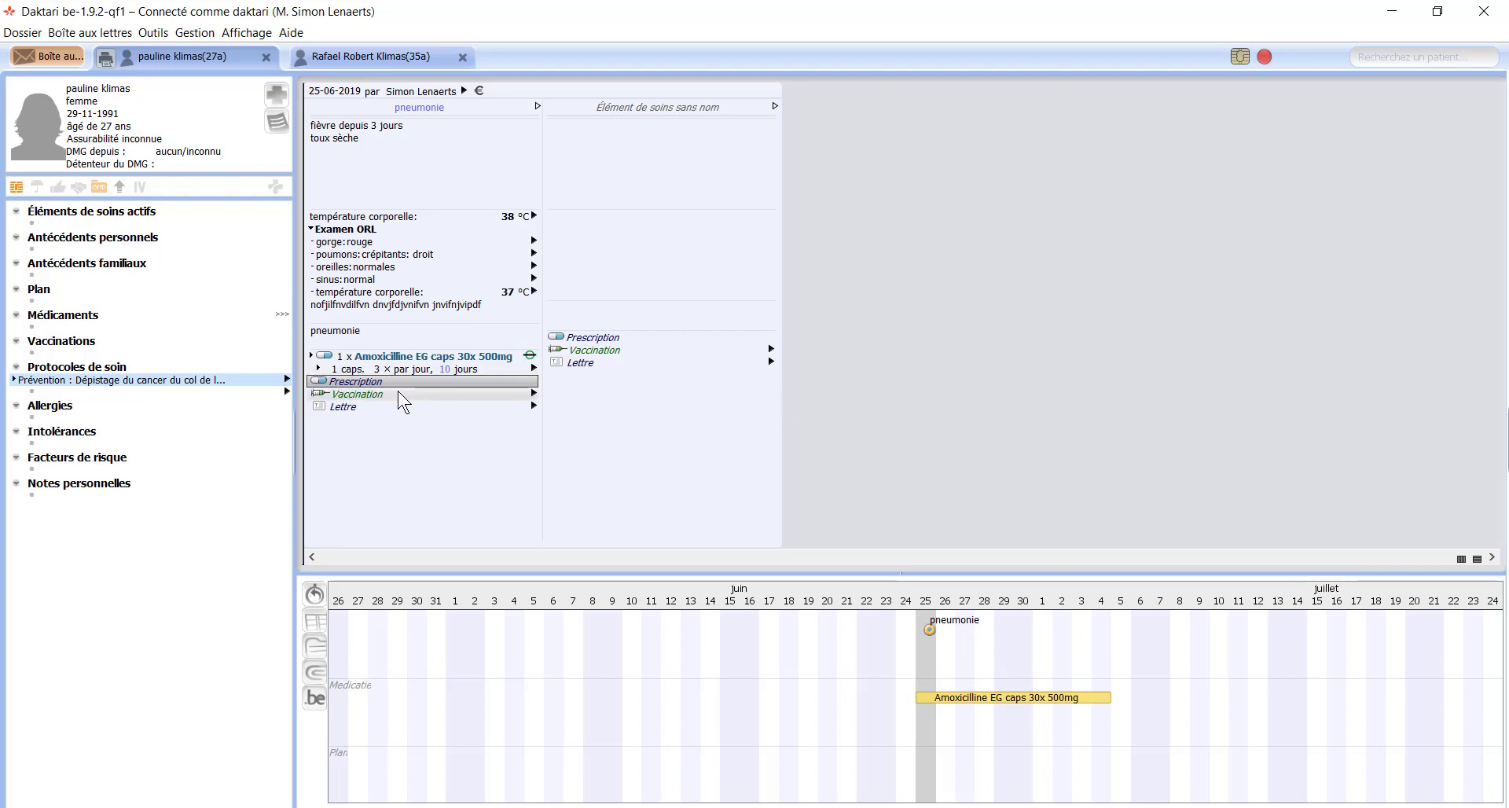
# Step: Expand the amoxicillin line to review dose times, preset dosages, start and delivery dates, and mentions
pyautogui.click(319, 368)
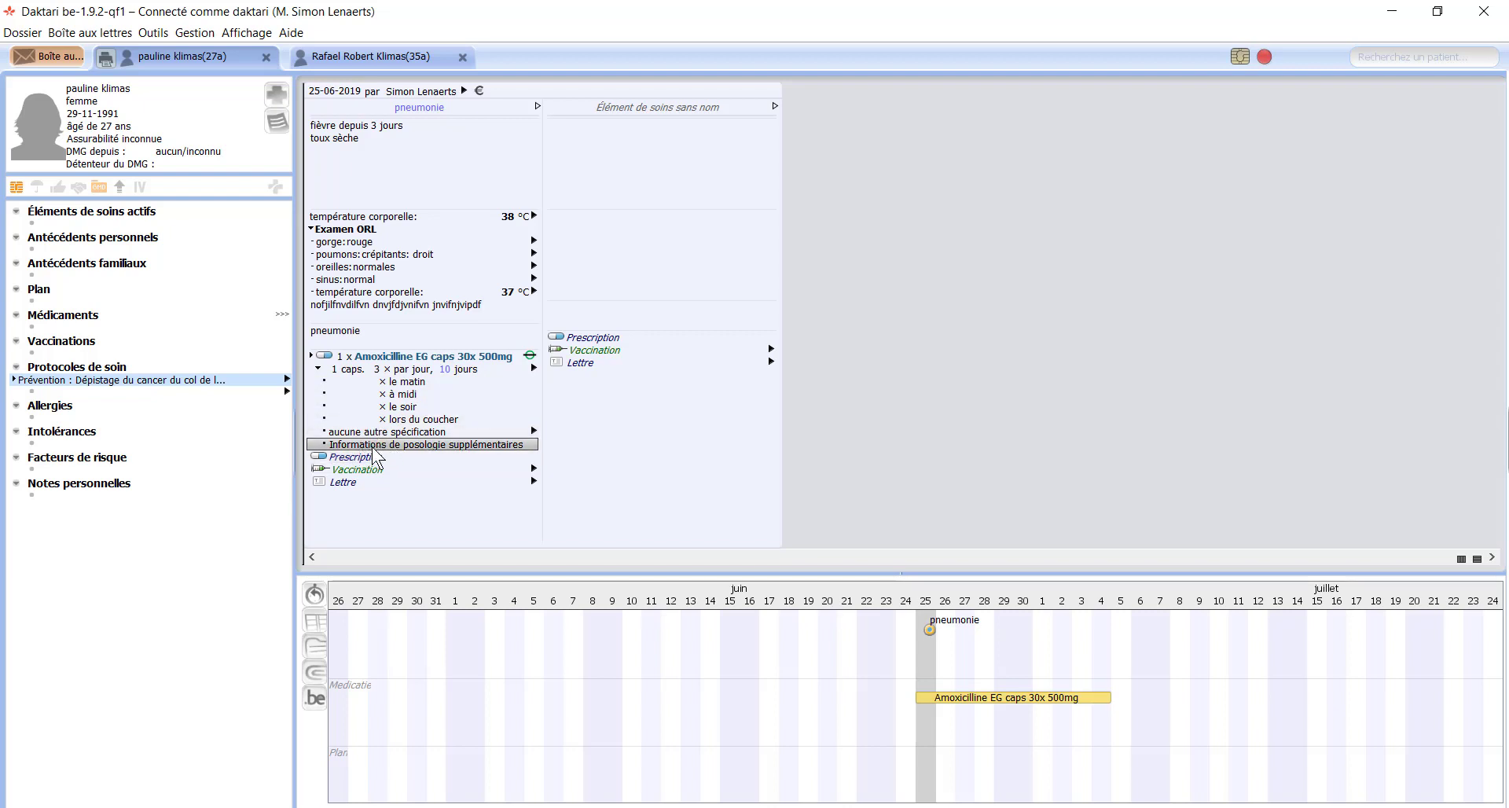
pyautogui.click(533, 367)
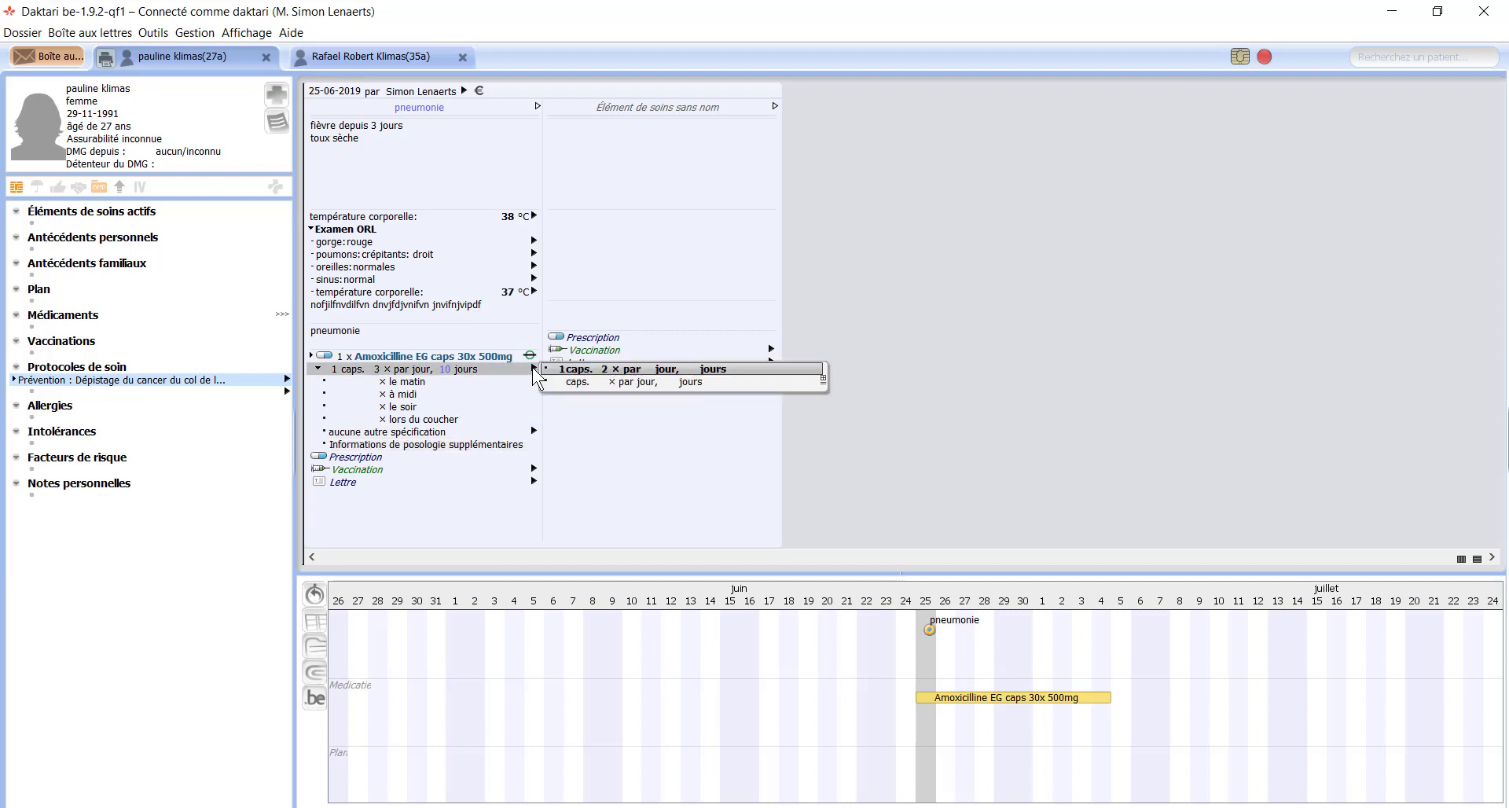
pyautogui.click(311, 356)
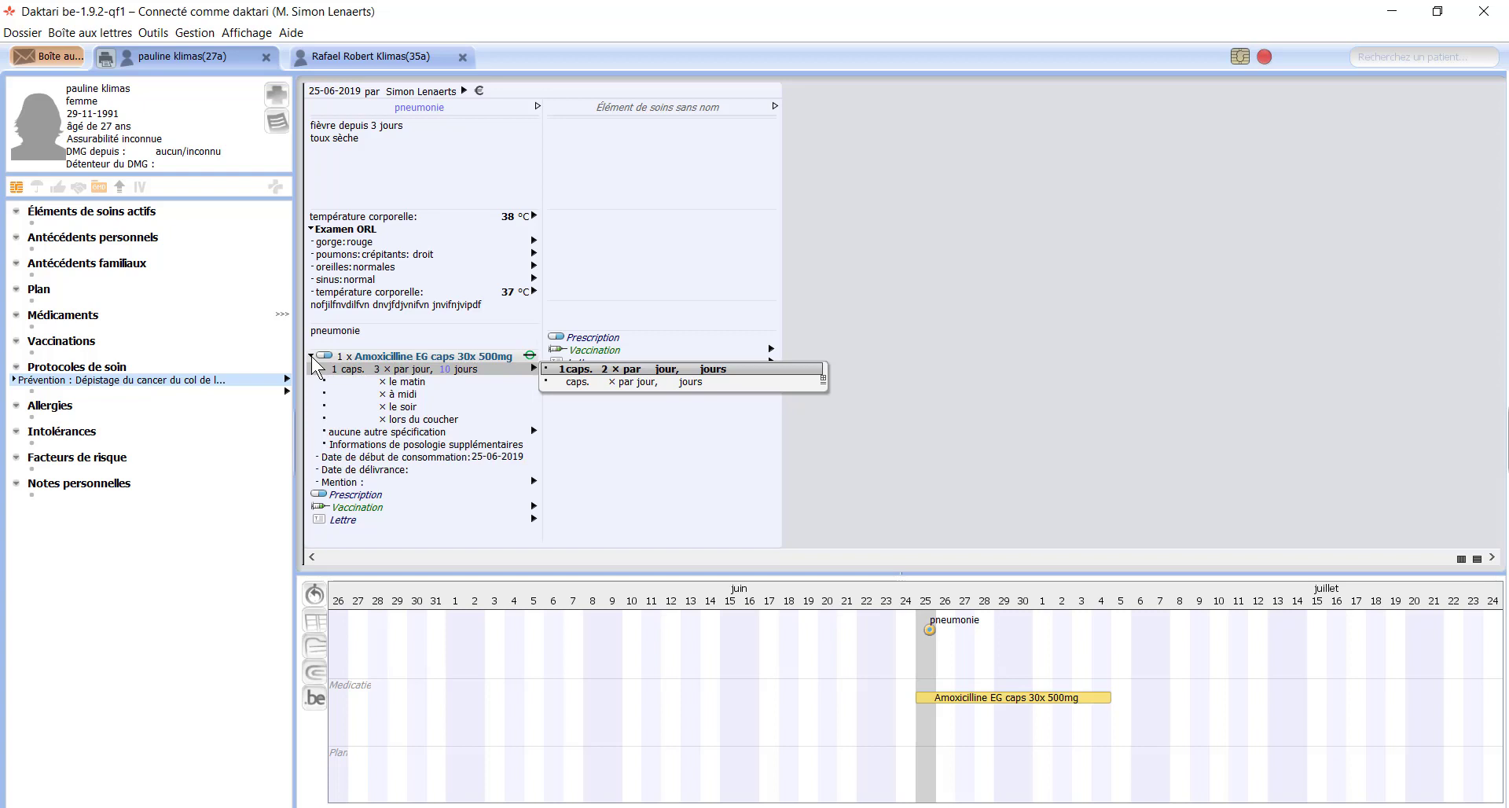
pyautogui.click(417, 469)
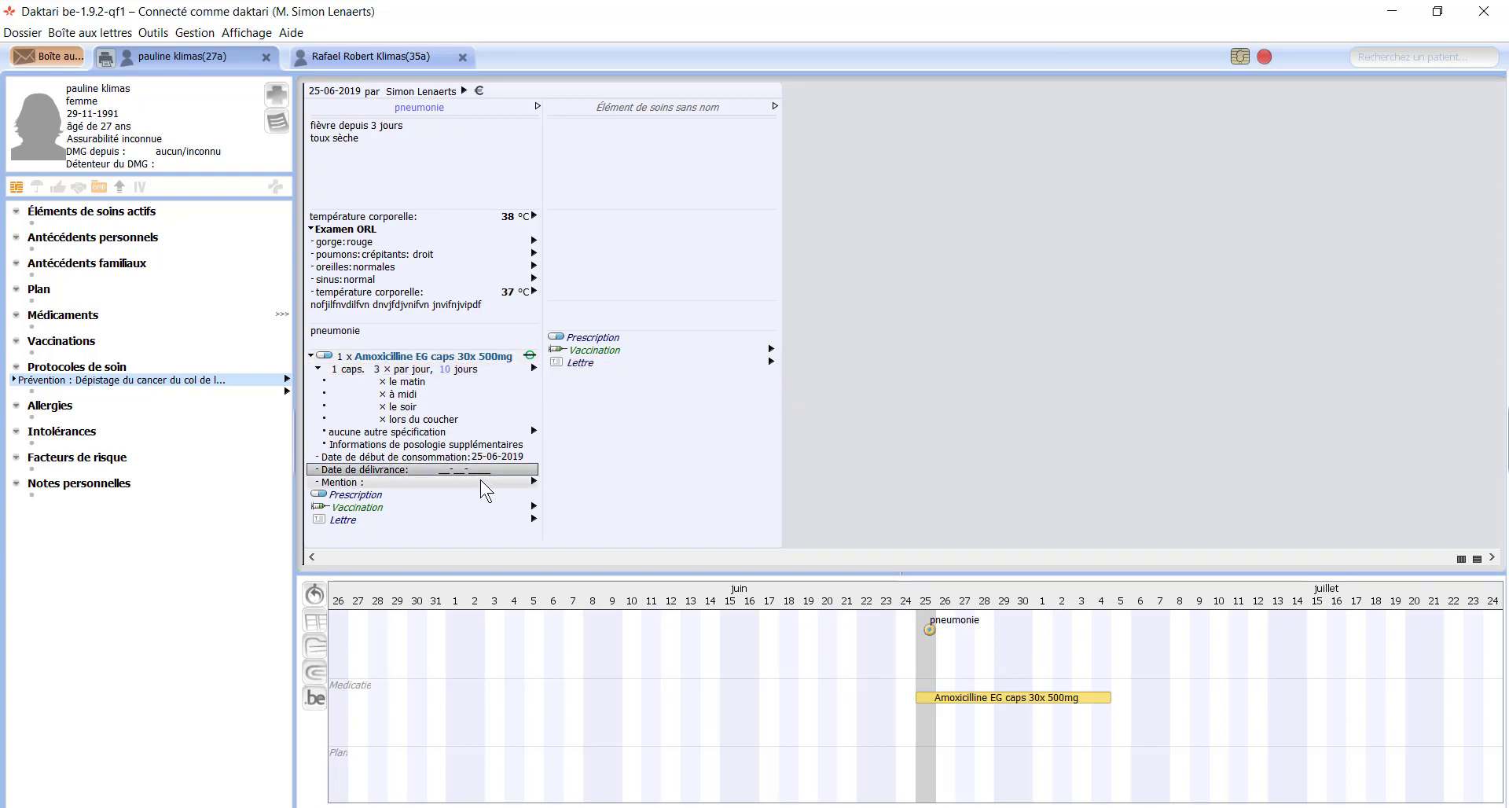
pyautogui.click(481, 481)
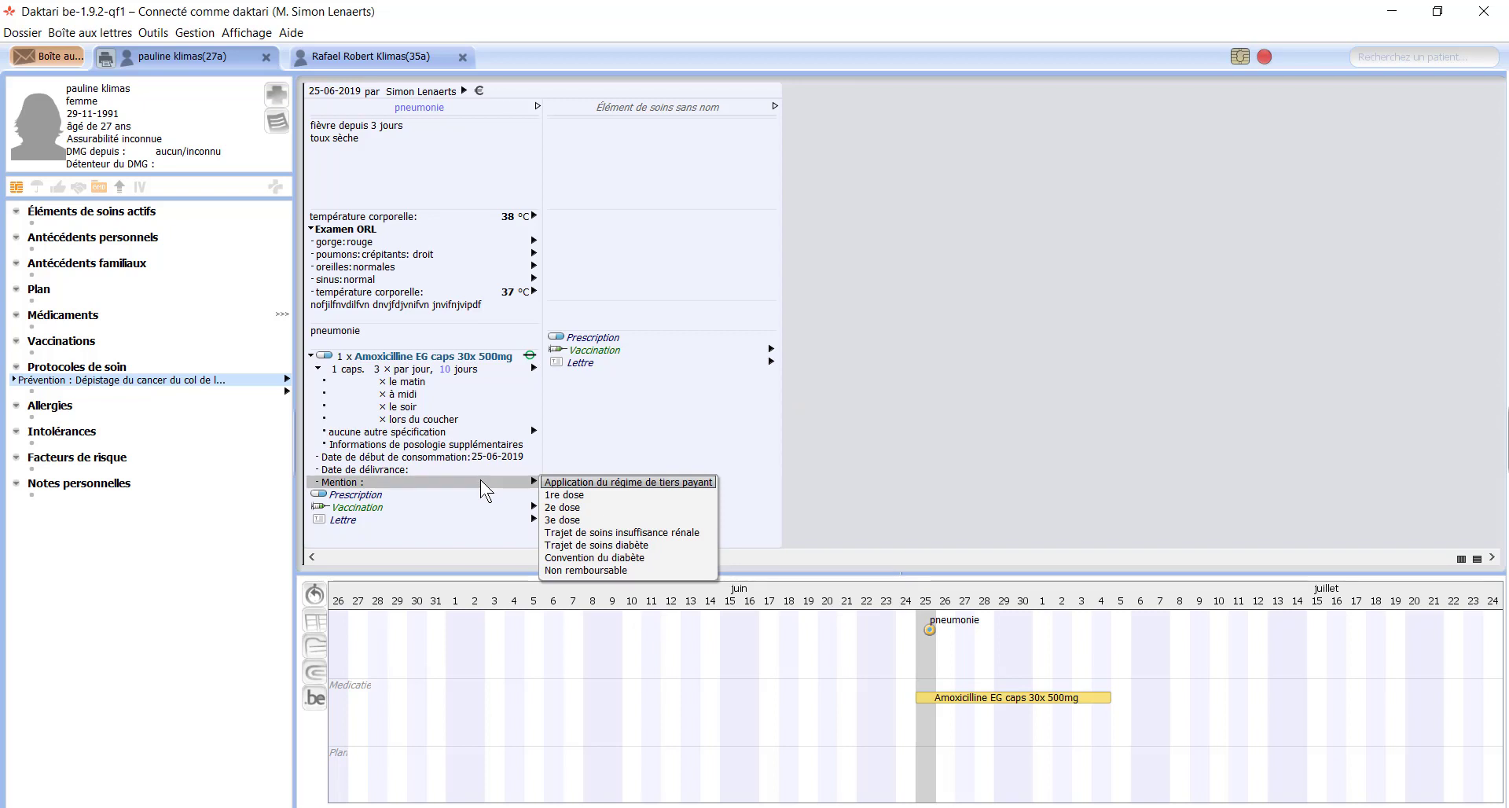
# Step: Close the mentions list and collapse the amoxicillin prescription back to a single line
pyautogui.press('Escape')
pyautogui.press('Up')
pyautogui.press('Up')
pyautogui.press('Up')
pyautogui.press('Up')
pyautogui.press('Up')
pyautogui.press('Up')
pyautogui.press('Up')
pyautogui.press('Up')
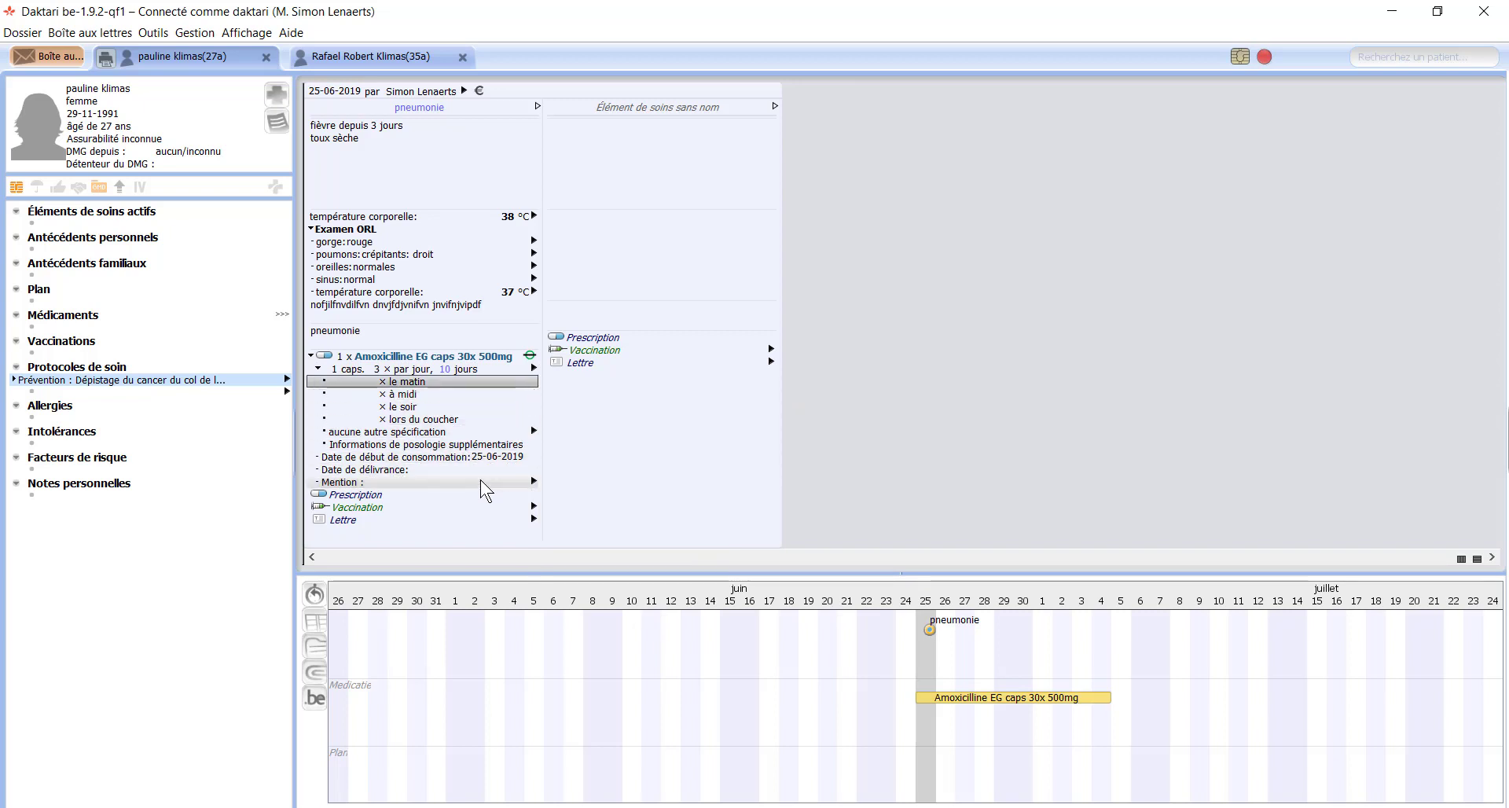
pyautogui.press('Left')
pyautogui.press('Left')
pyautogui.press('Left')
pyautogui.press('Left')
pyautogui.press('Down')
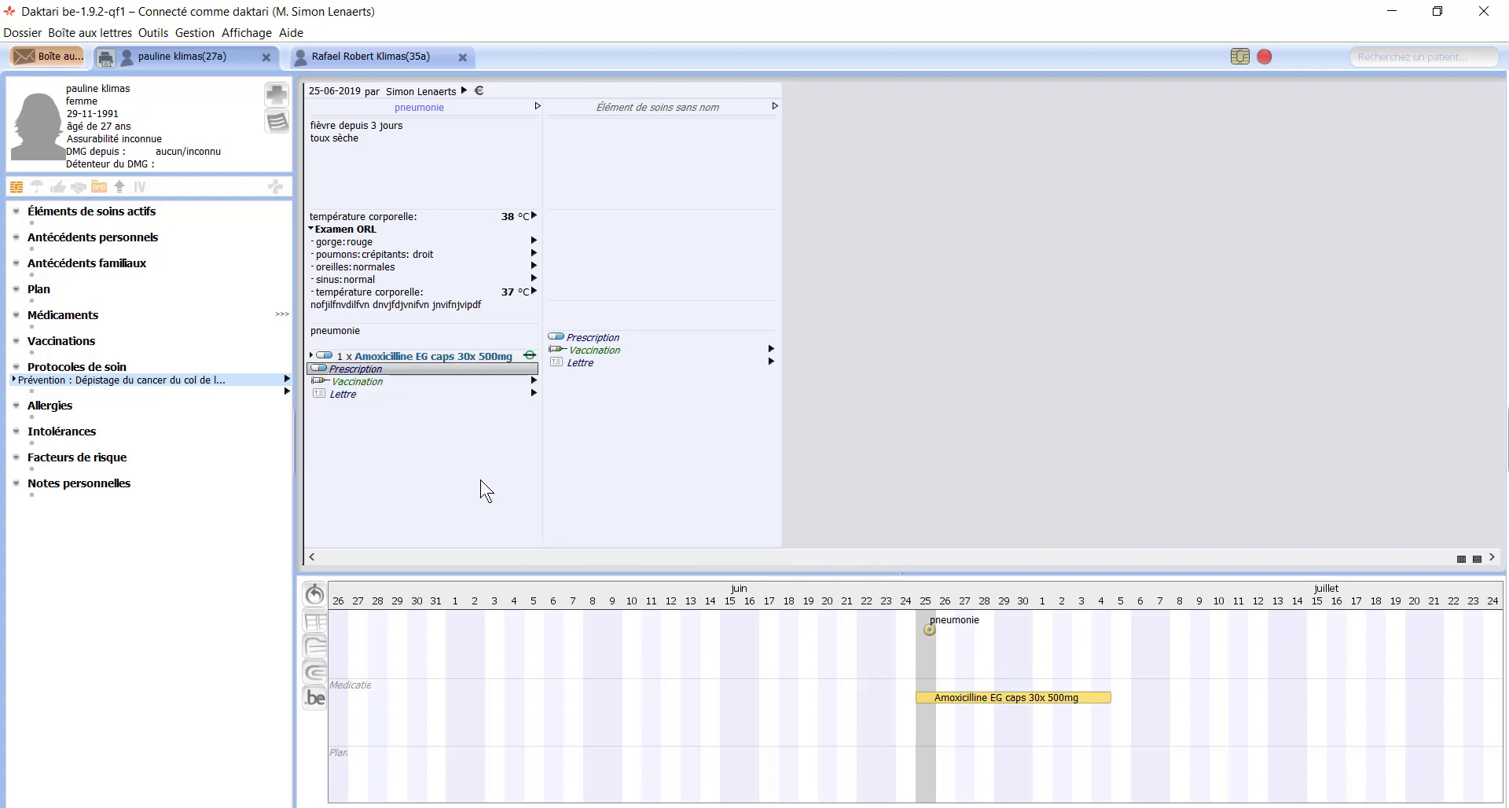
pyautogui.press('Down')
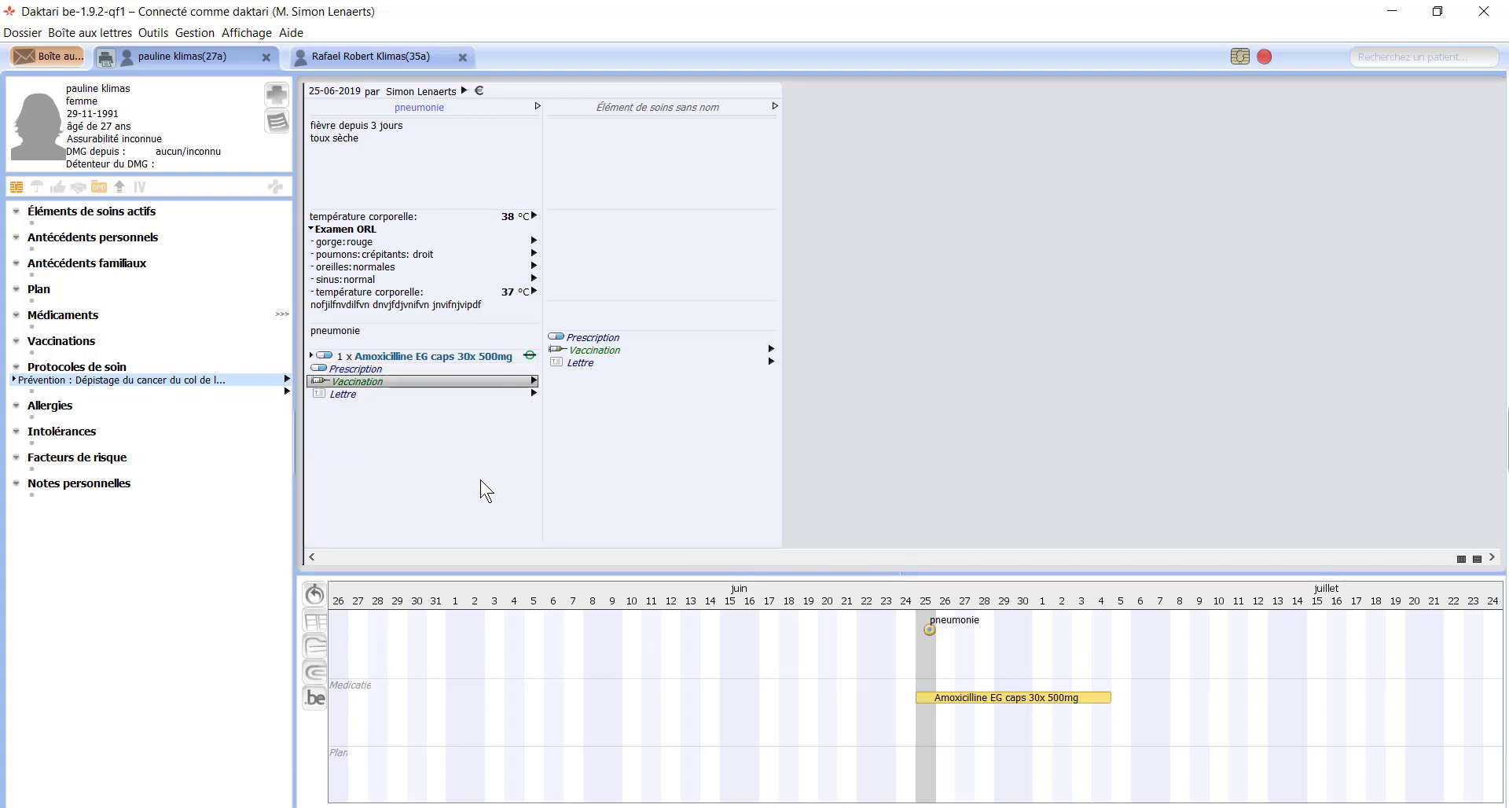
# Step: Record an administered Grippe vaccination with Influvac Tetra 1x 0,5 ml
pyautogui.click(535, 382)
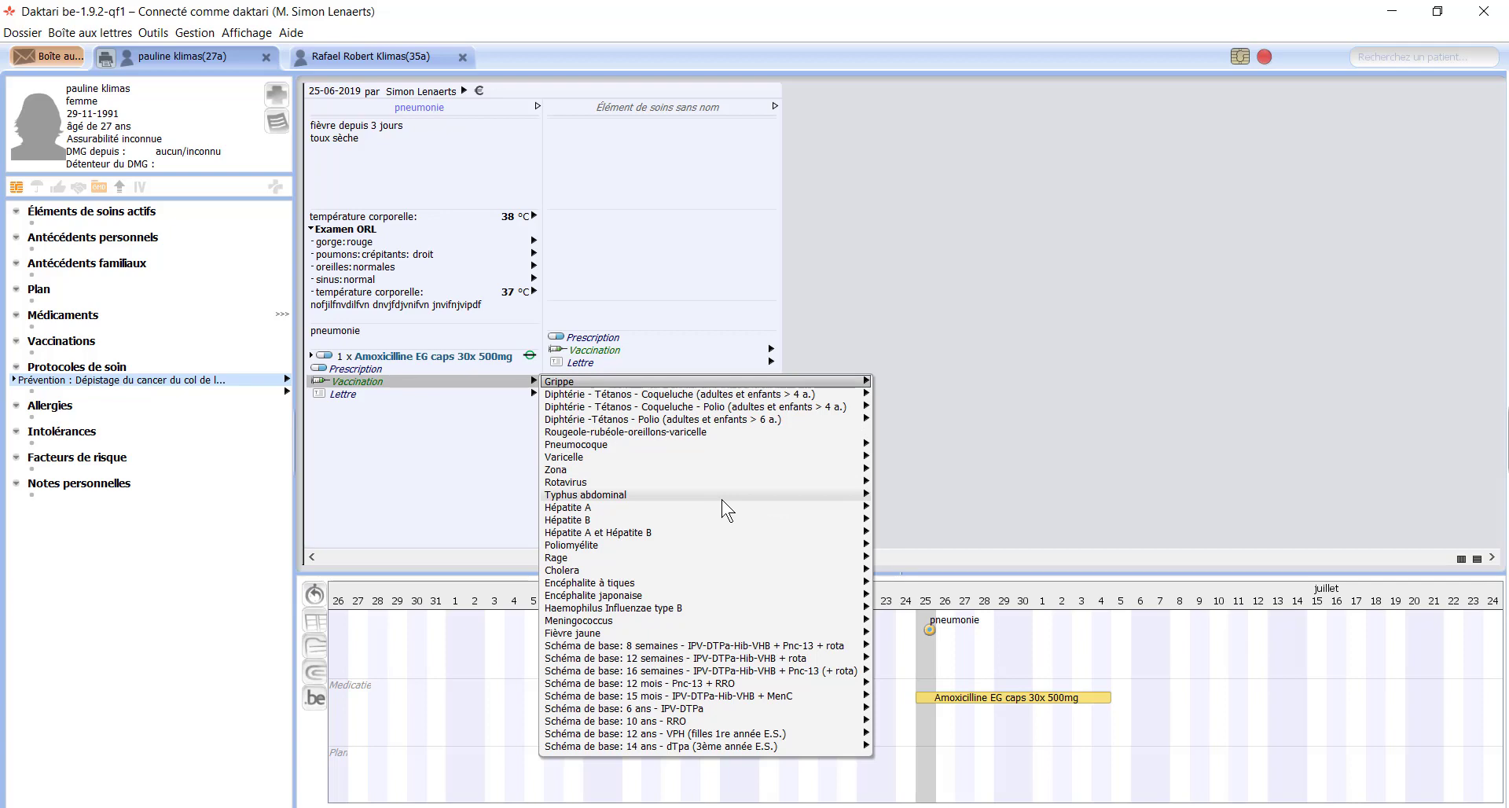
pyautogui.press('Right')
pyautogui.press('Down')
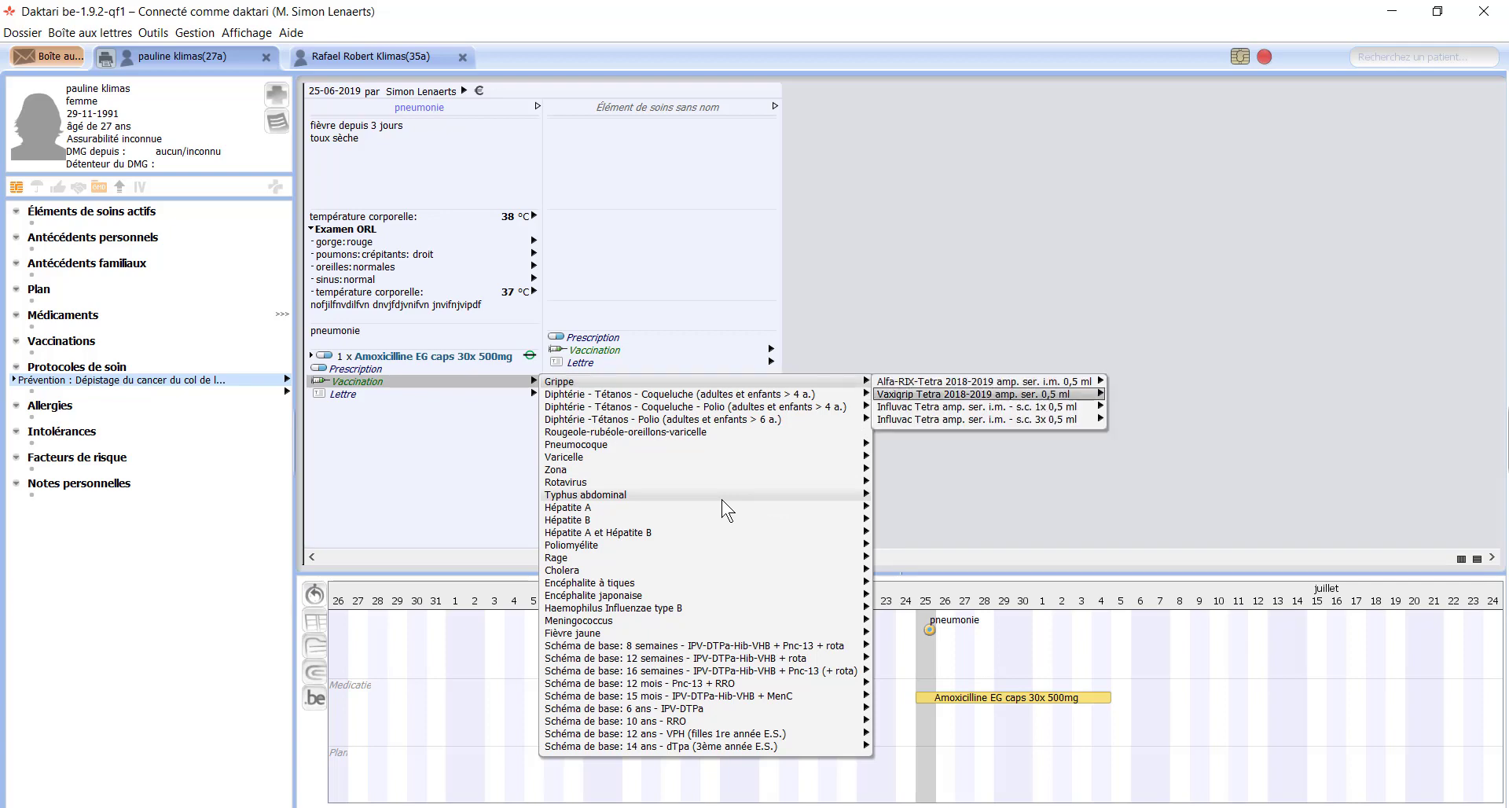
pyautogui.press('Down')
pyautogui.press('Right')
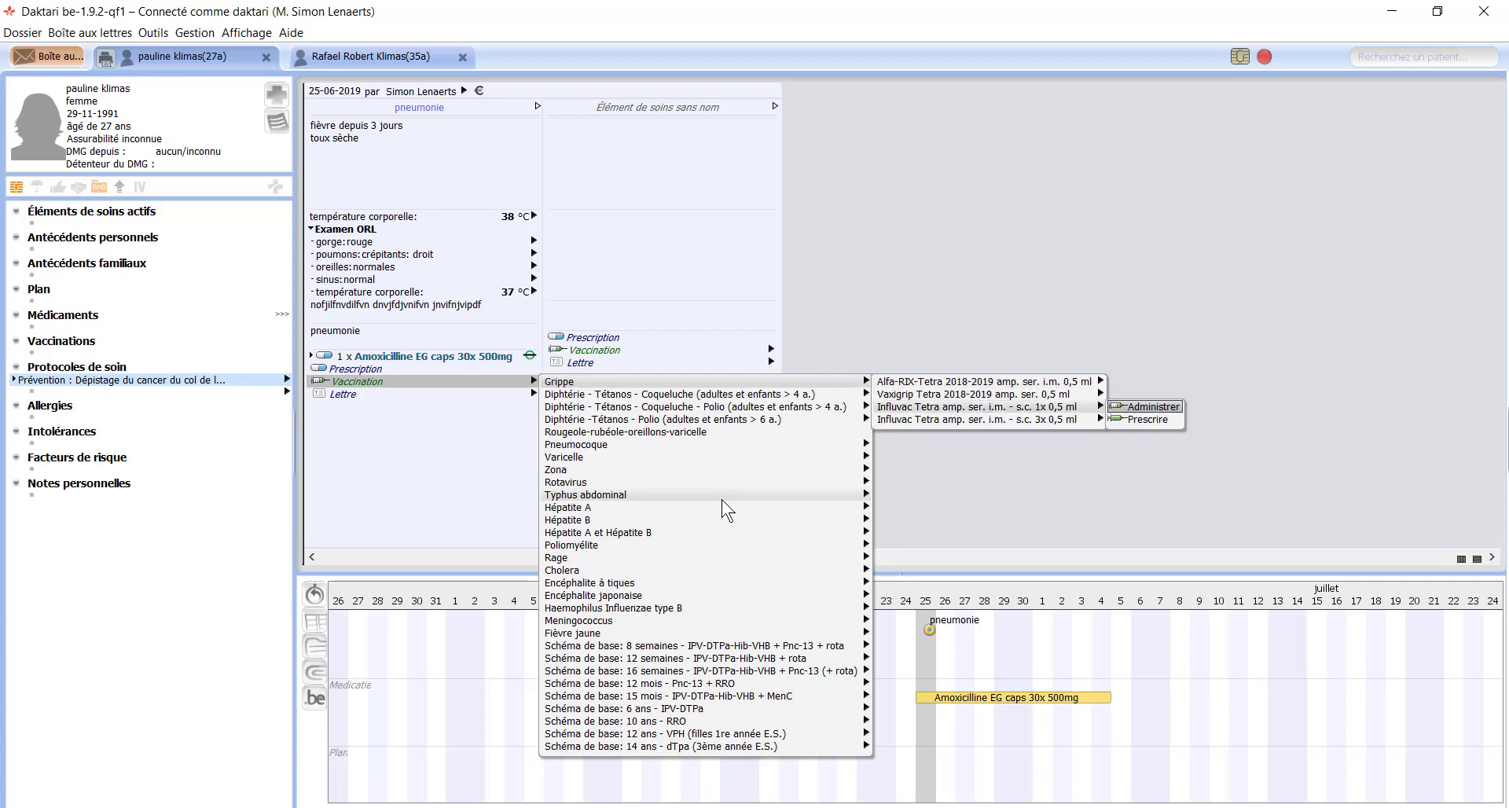
pyautogui.press('Down')
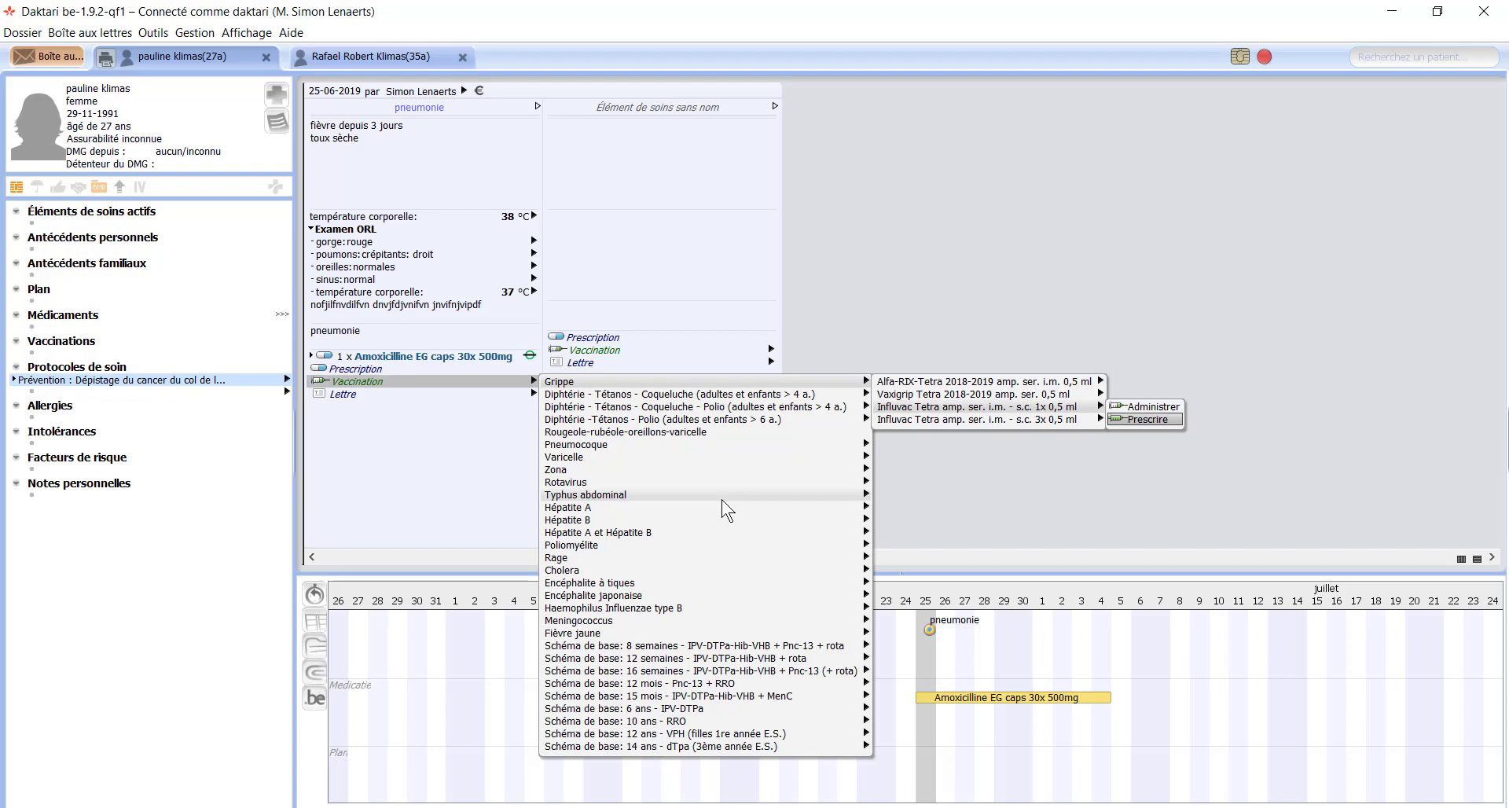
pyautogui.press('Up')
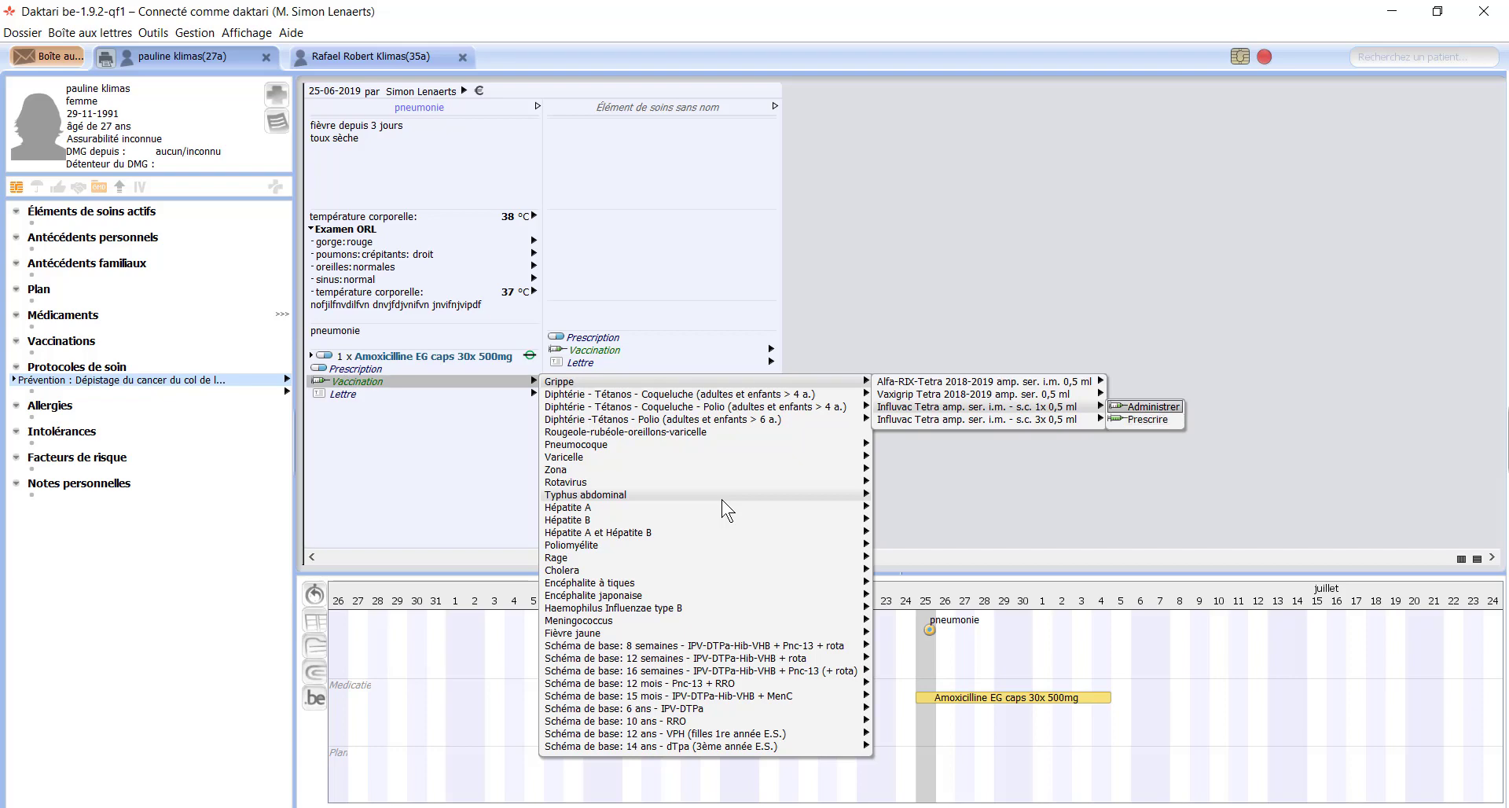
pyautogui.press('Return')
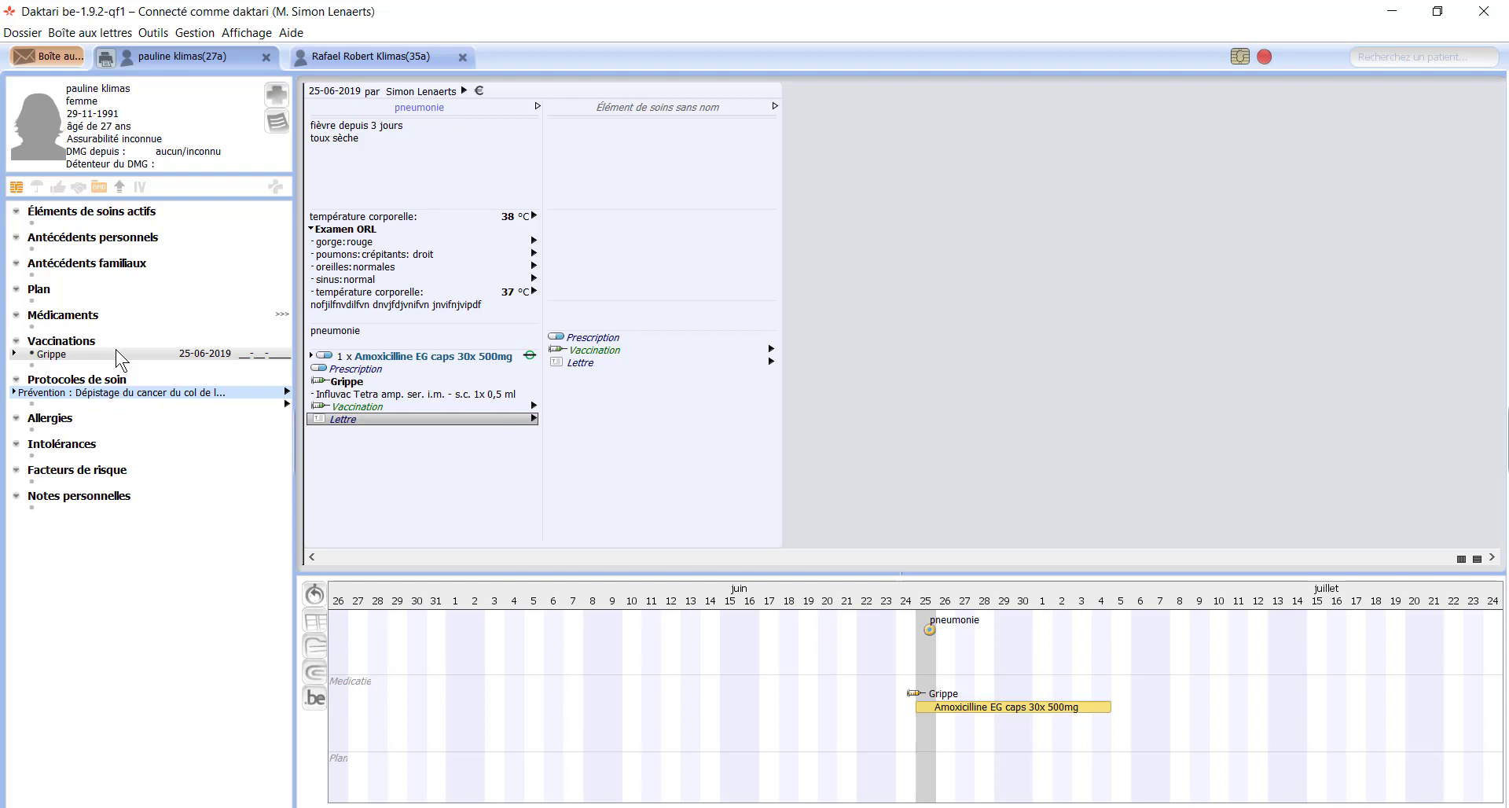
# Step: Open Gestion des formulaires électroniques from the Lettre list's Formulaires électroniques entry
pyautogui.click(433, 420)
pyautogui.press('Down')
pyautogui.press('Down')
pyautogui.press('Down')
pyautogui.press('Down')
pyautogui.press('Down')
pyautogui.press('Down')
pyautogui.press('Down')
pyautogui.press('Down')
pyautogui.press('Down')
pyautogui.press('Down')
pyautogui.press('Down')
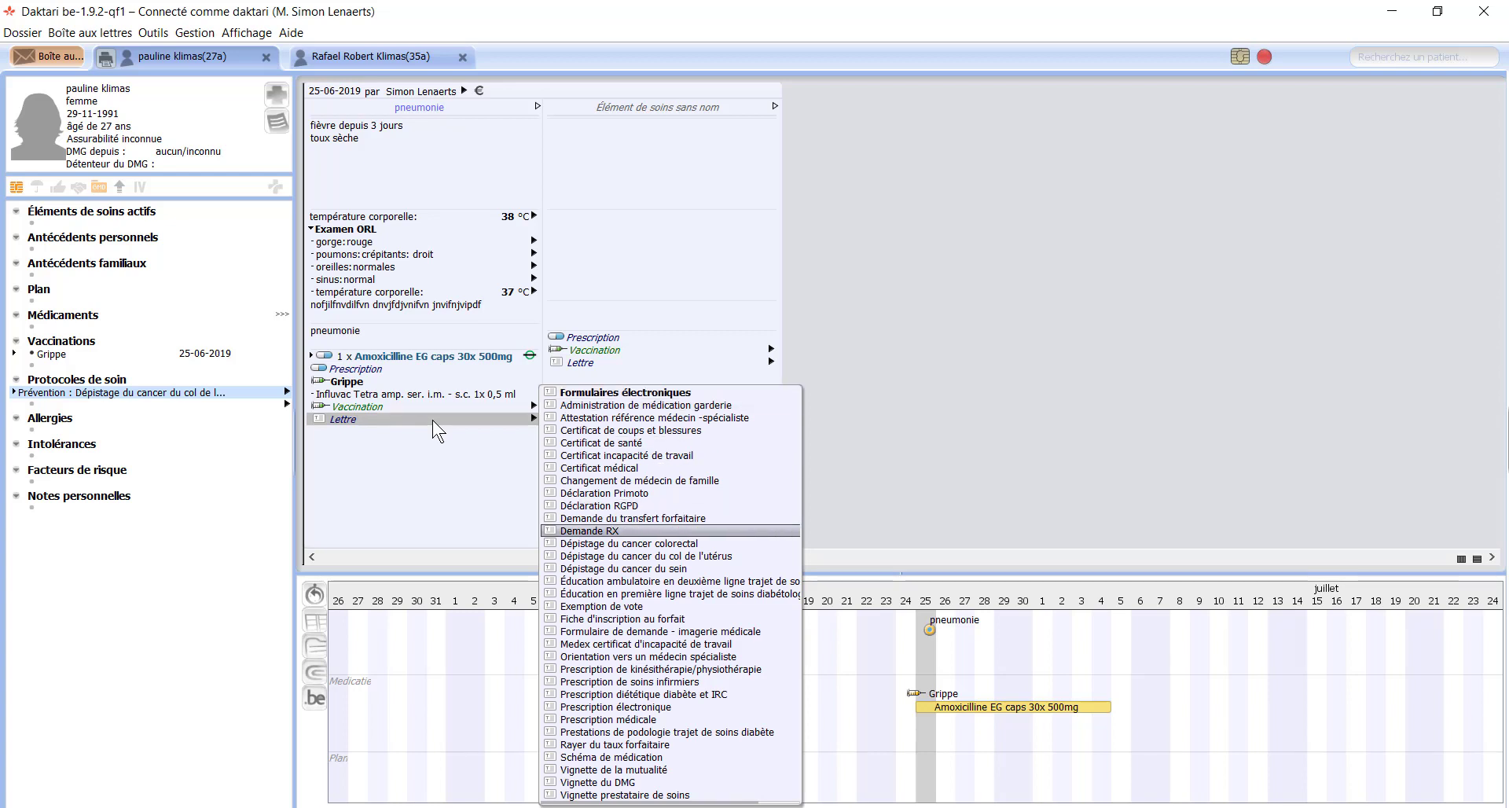
pyautogui.press('Up')
pyautogui.press('Up')
pyautogui.press('Up')
pyautogui.press('Up')
pyautogui.press('Up')
pyautogui.press('Up')
pyautogui.press('Up')
pyautogui.press('Up')
pyautogui.press('Up')
pyautogui.press('Up')
pyautogui.press('Up')
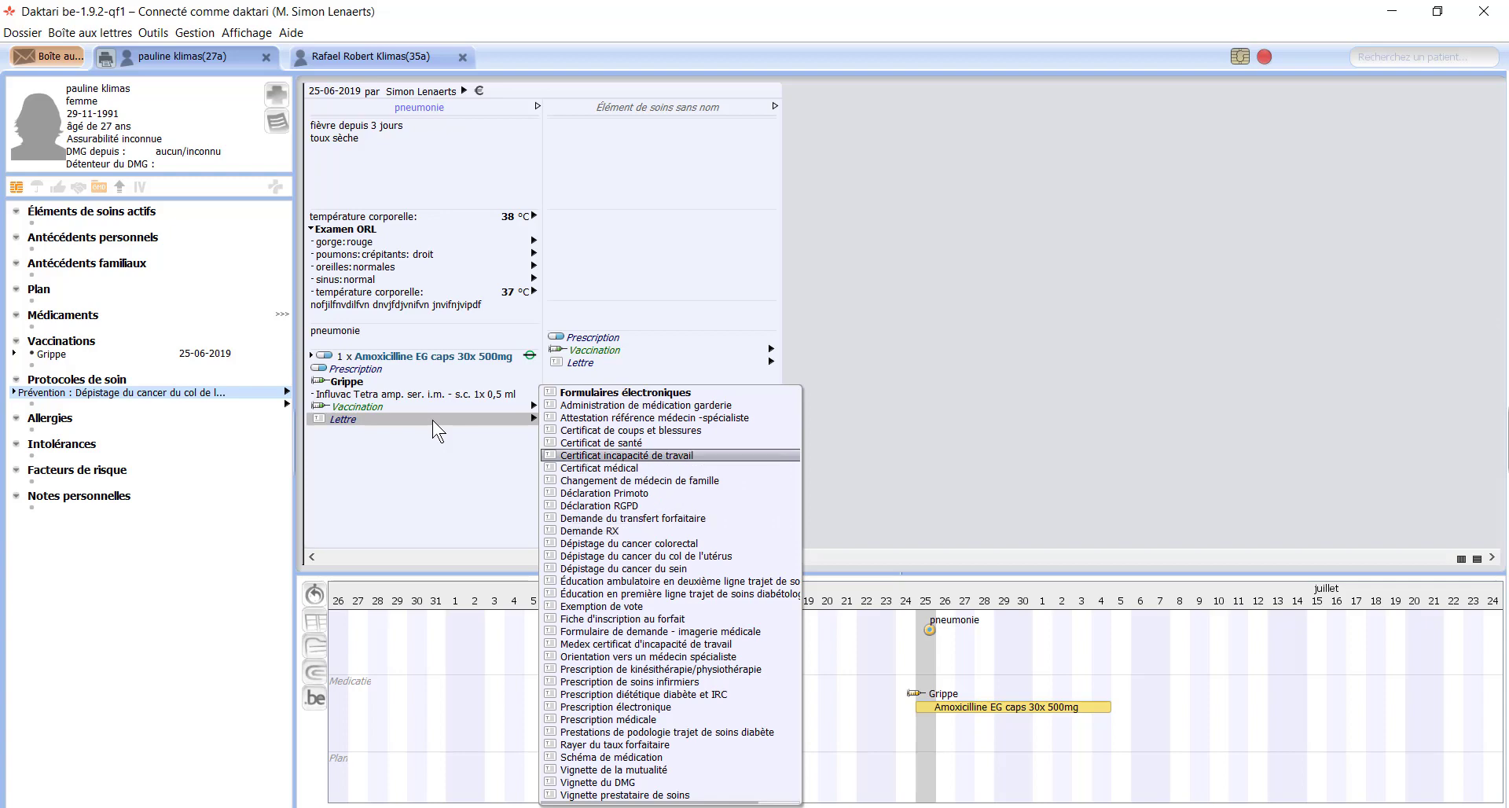
pyautogui.press('Right')
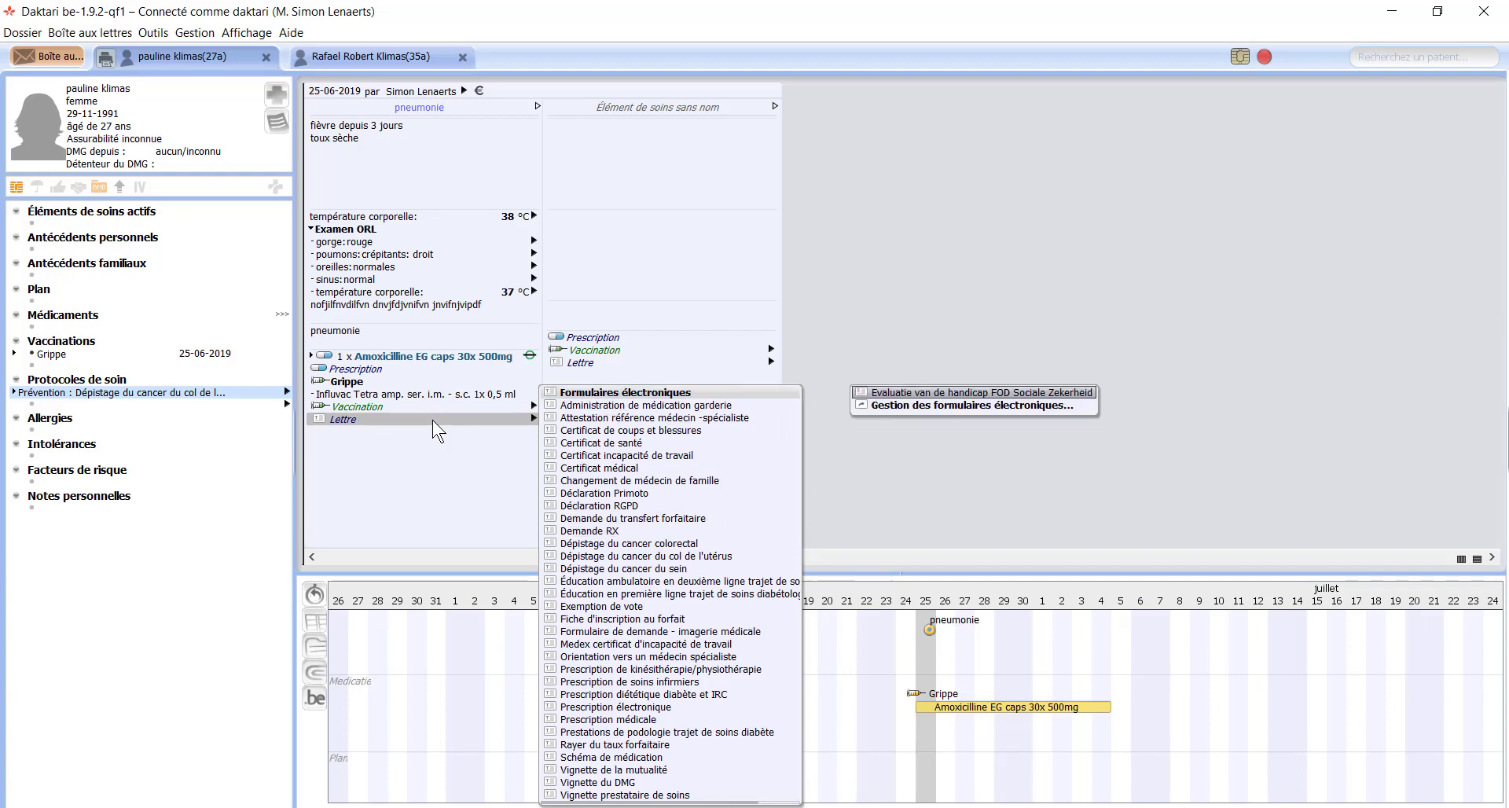
pyautogui.press('Down')
pyautogui.press('Return')
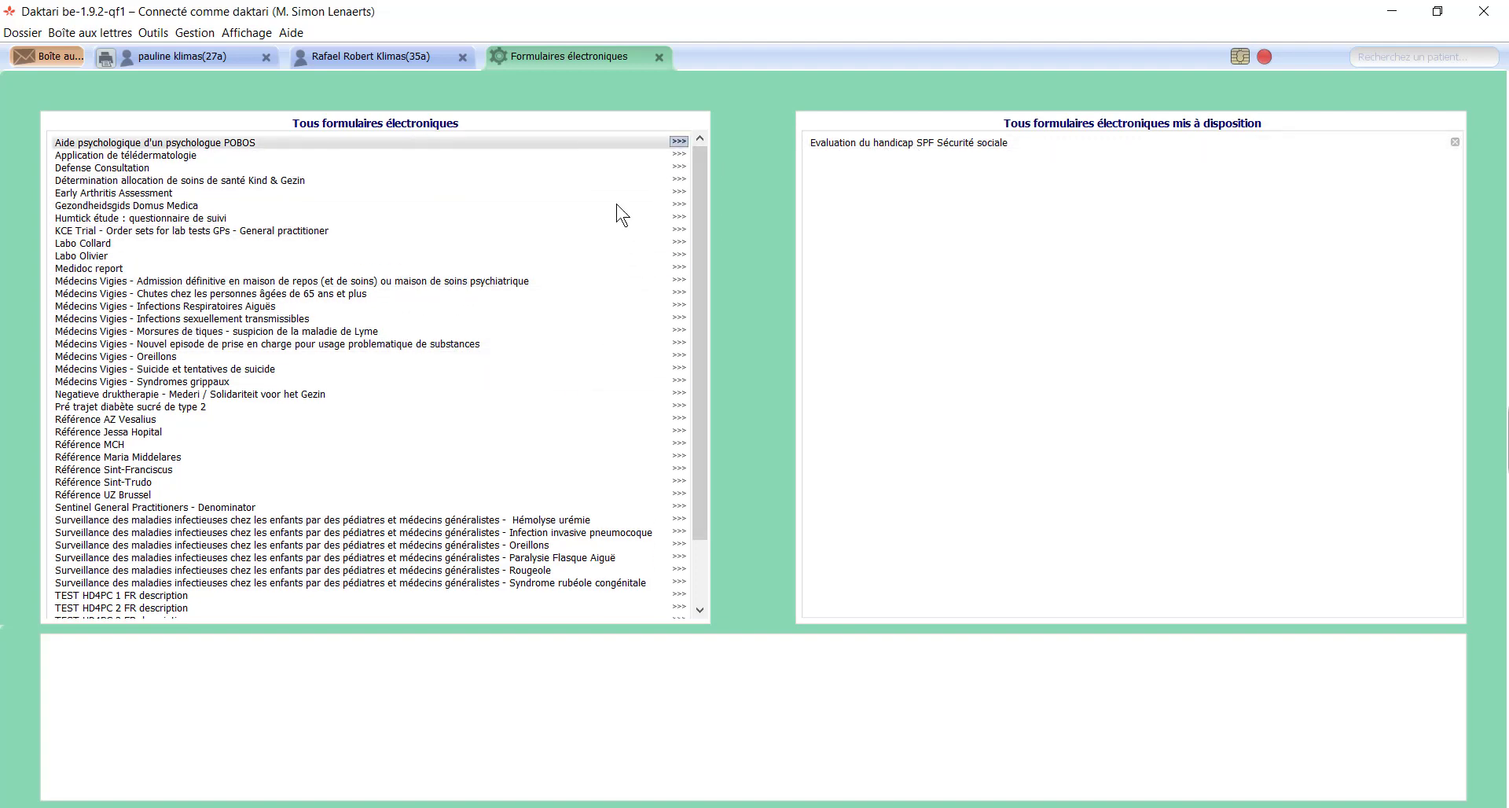
# Step: Close the Formulaires électroniques tab to return to the pneumonie contact
pyautogui.moveTo(693, 214); pyautogui.dragTo(697, 71)
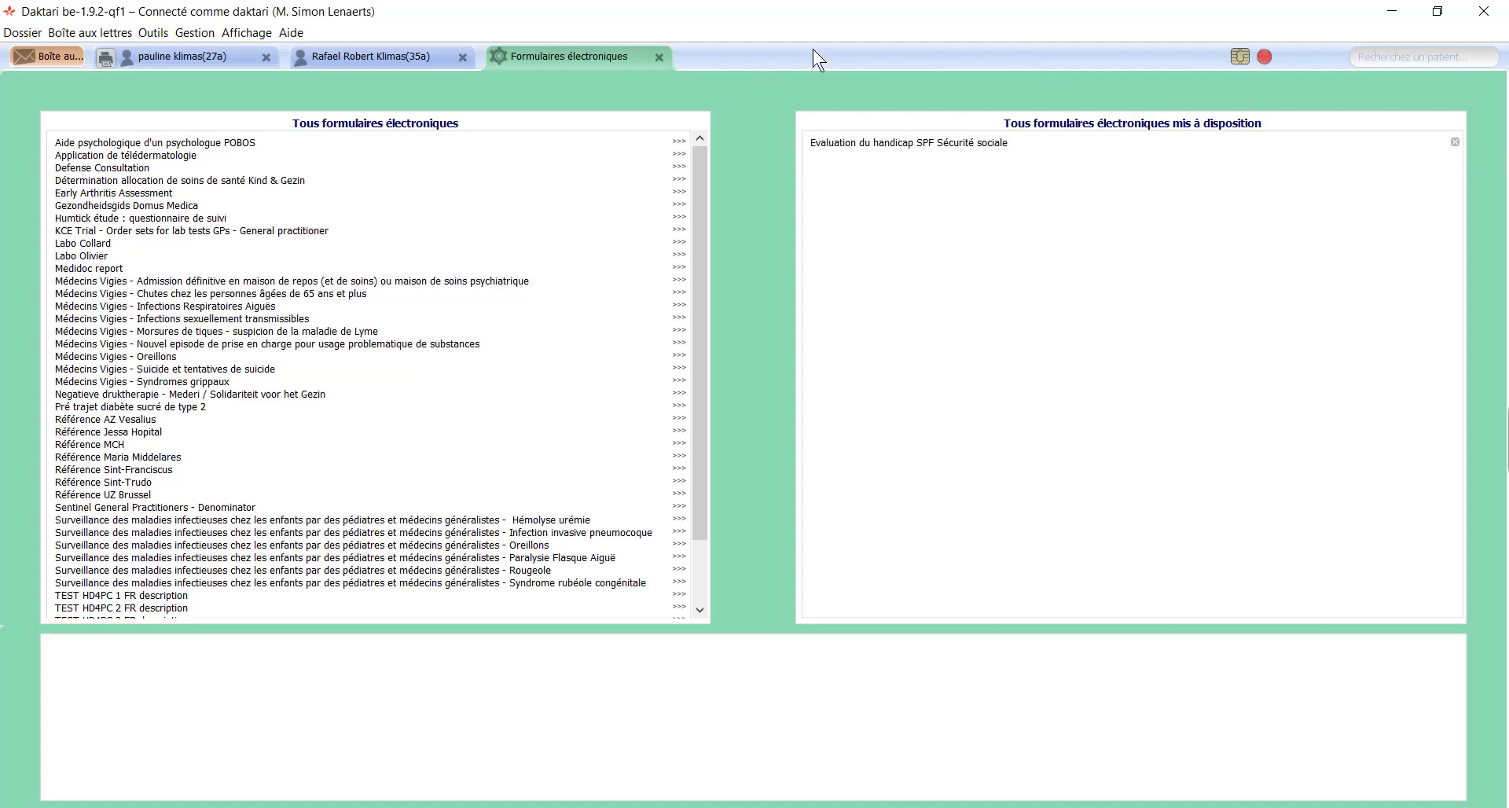
pyautogui.click(658, 56)
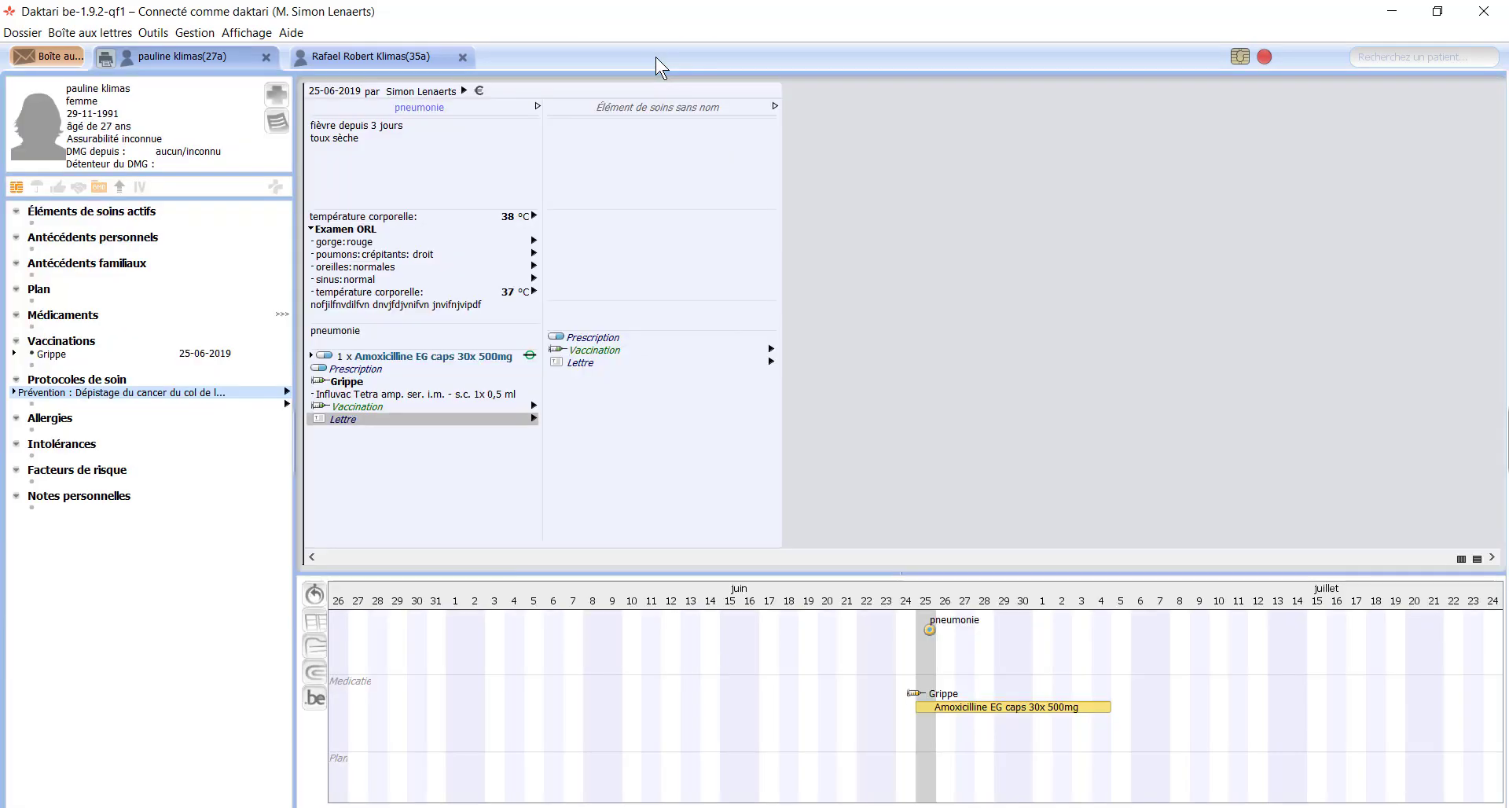
# Step: Insert a Certificat incapacité de travail from the Lettre list into the consultation
pyautogui.click(533, 419)
pyautogui.press('Down')
pyautogui.press('Down')
pyautogui.press('Down')
pyautogui.press('Down')
pyautogui.press('Down')
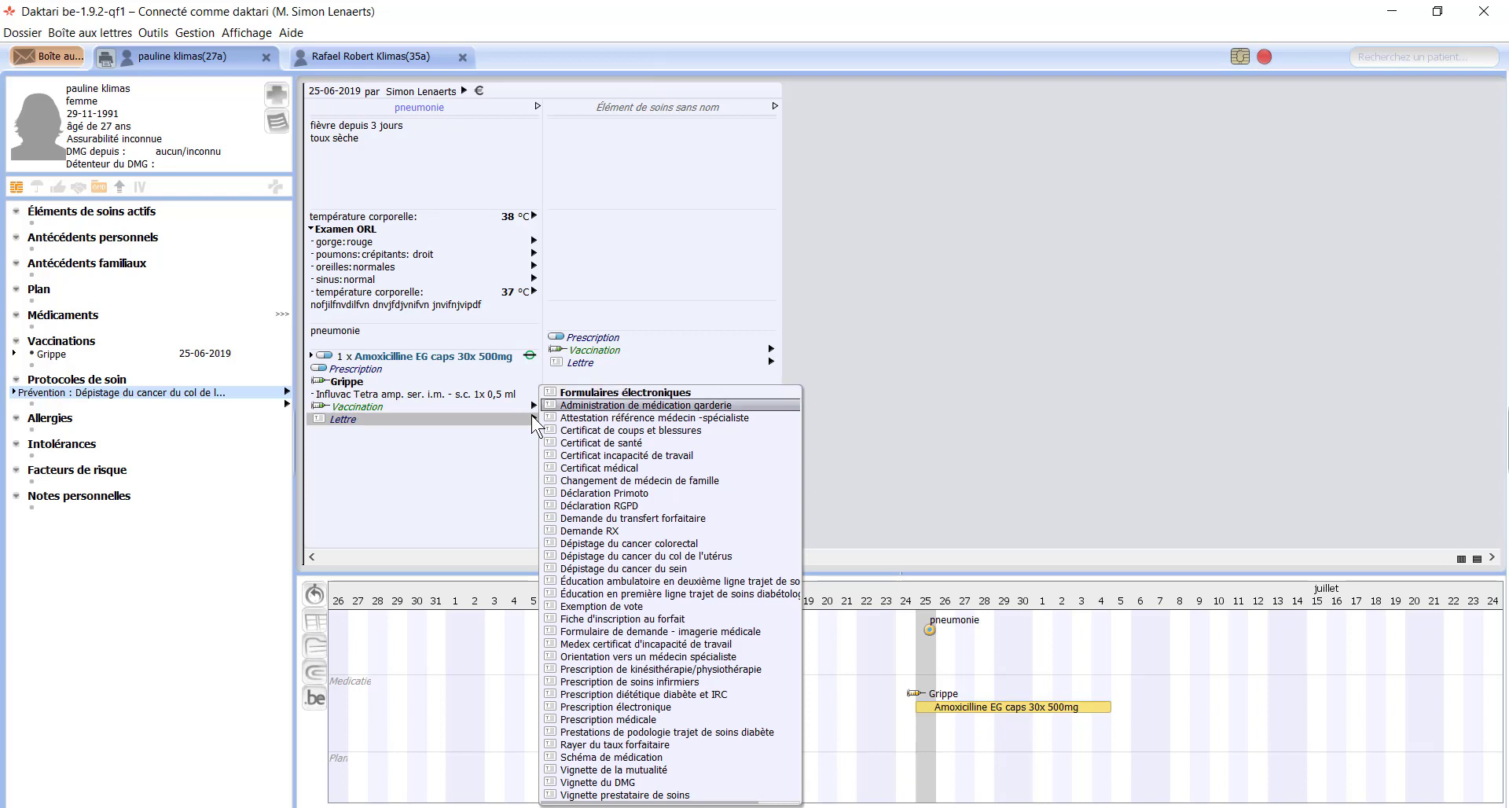
pyautogui.press('Down')
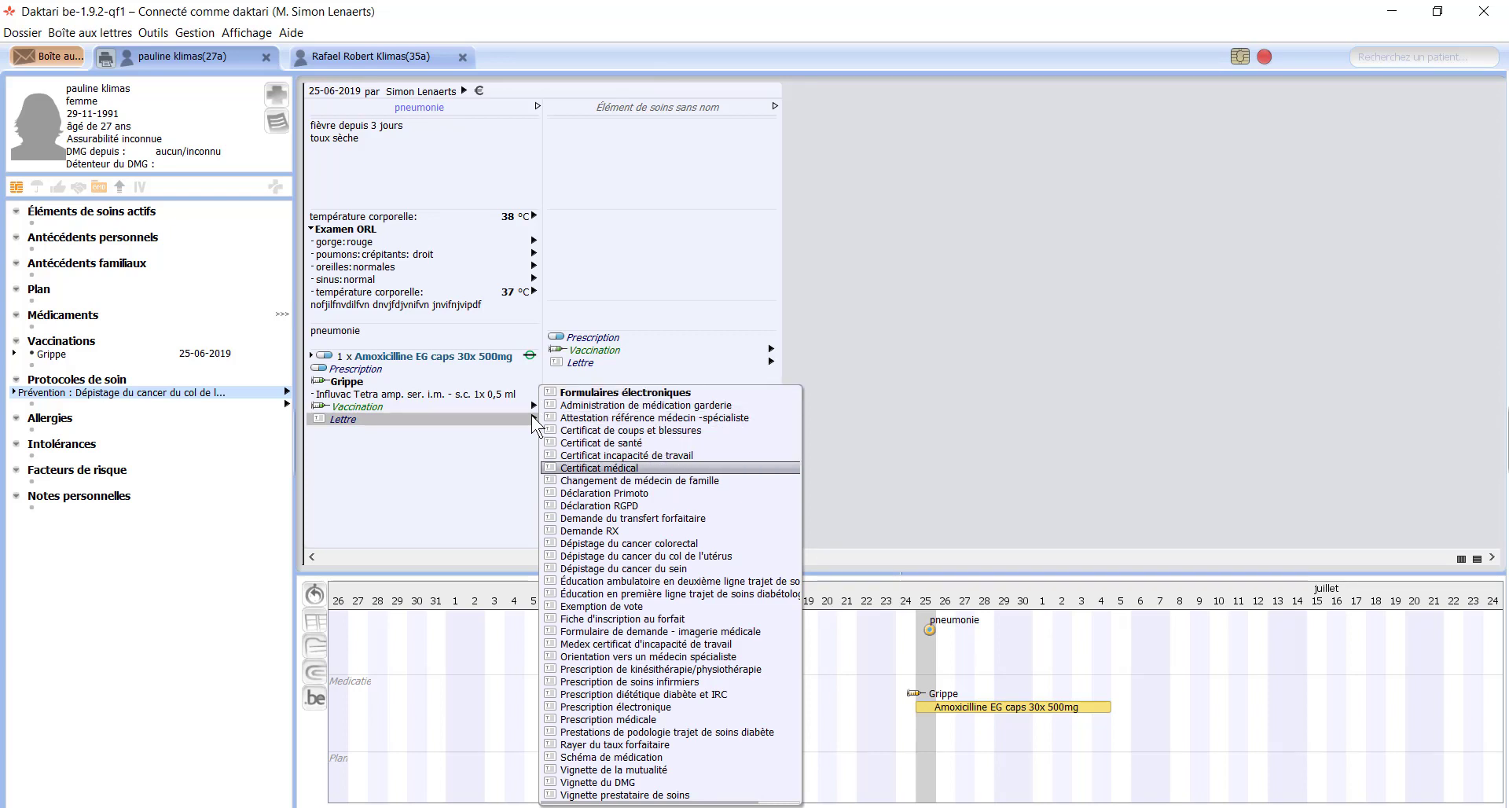
pyautogui.press('Up')
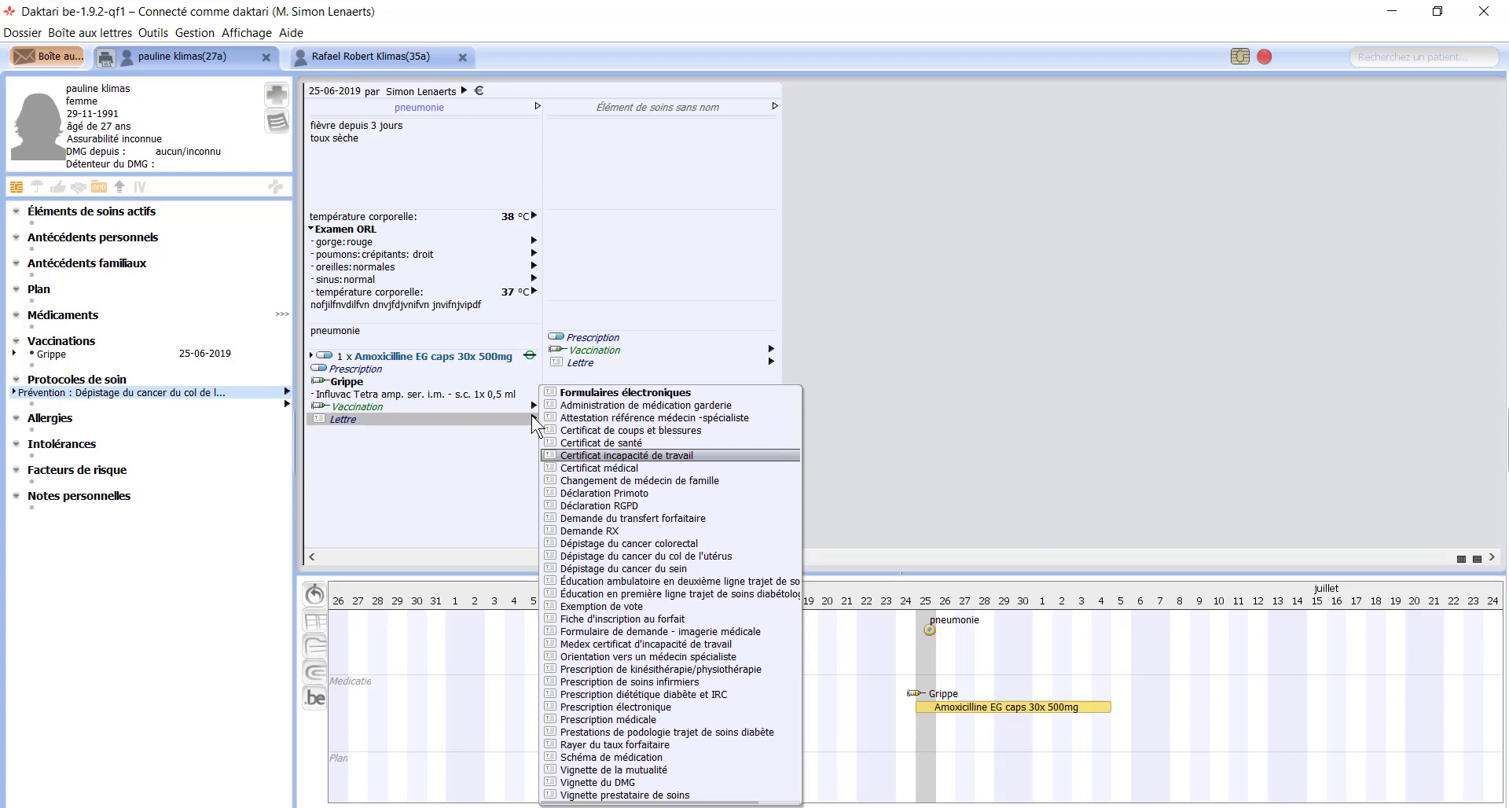
pyautogui.press('Return')
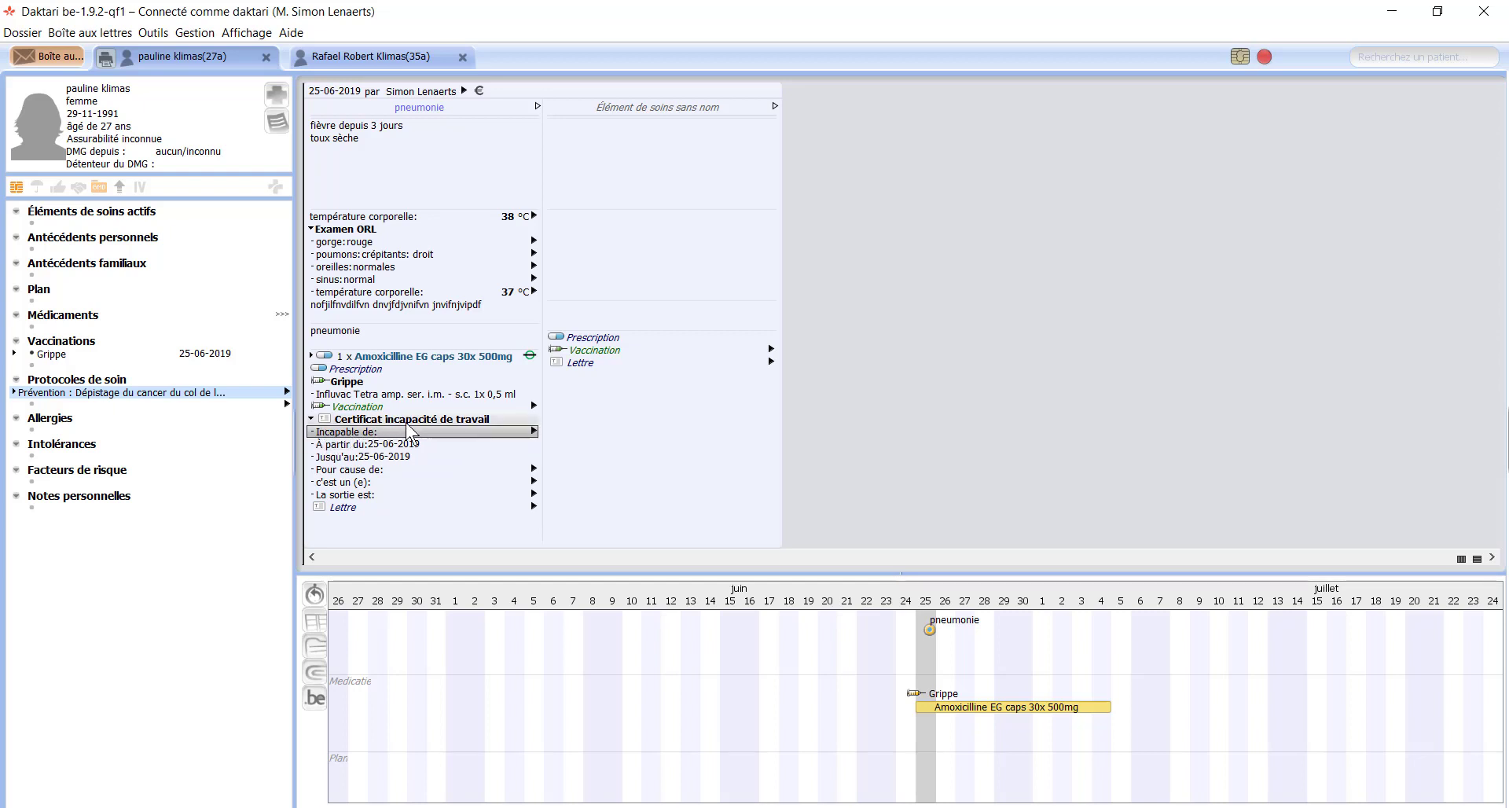
# Step: Mark the patient incapable de travailler until 28-06-2019 on the certificate
pyautogui.click(534, 432)
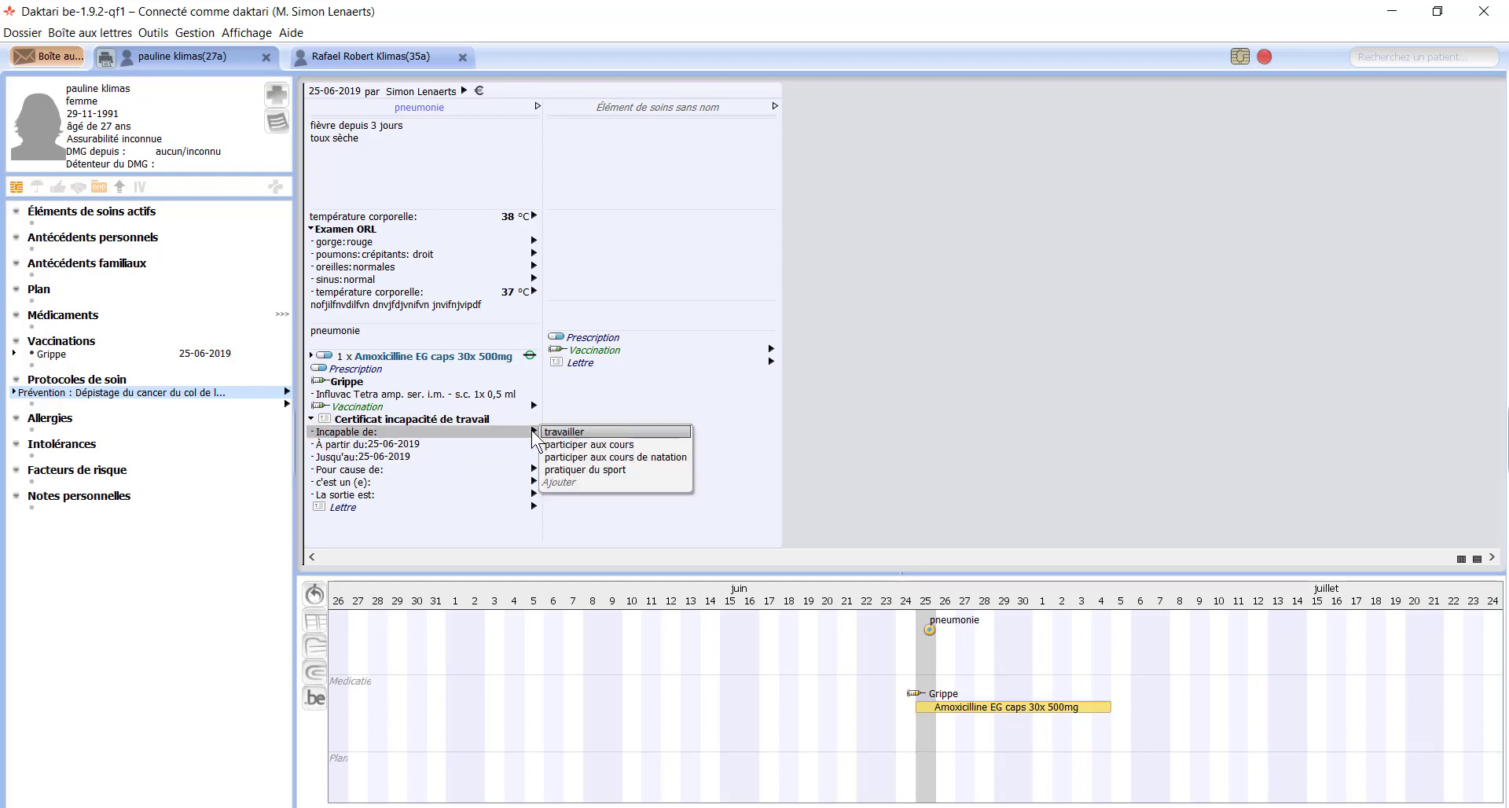
pyautogui.click(611, 432)
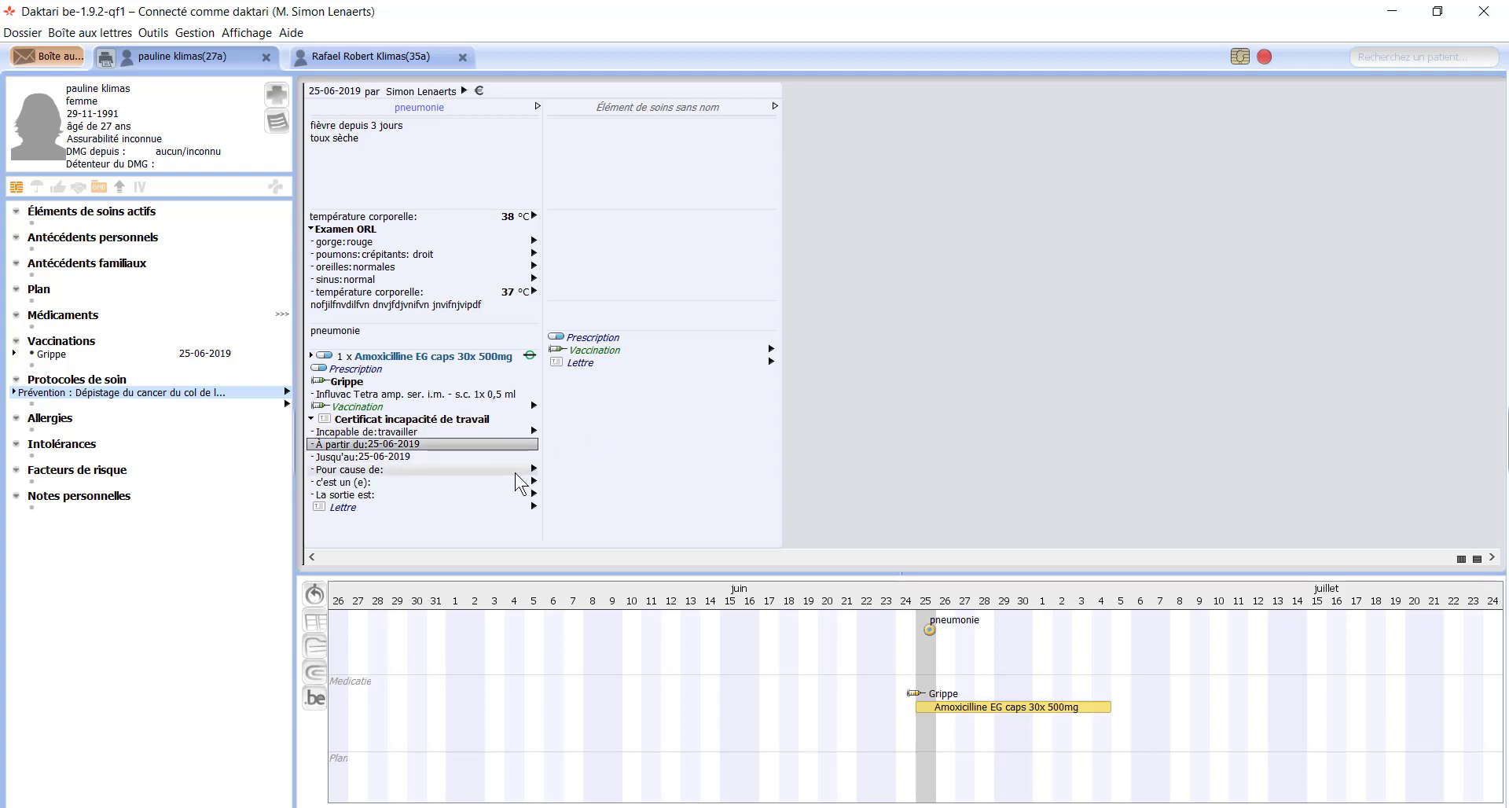
pyautogui.press('Return')
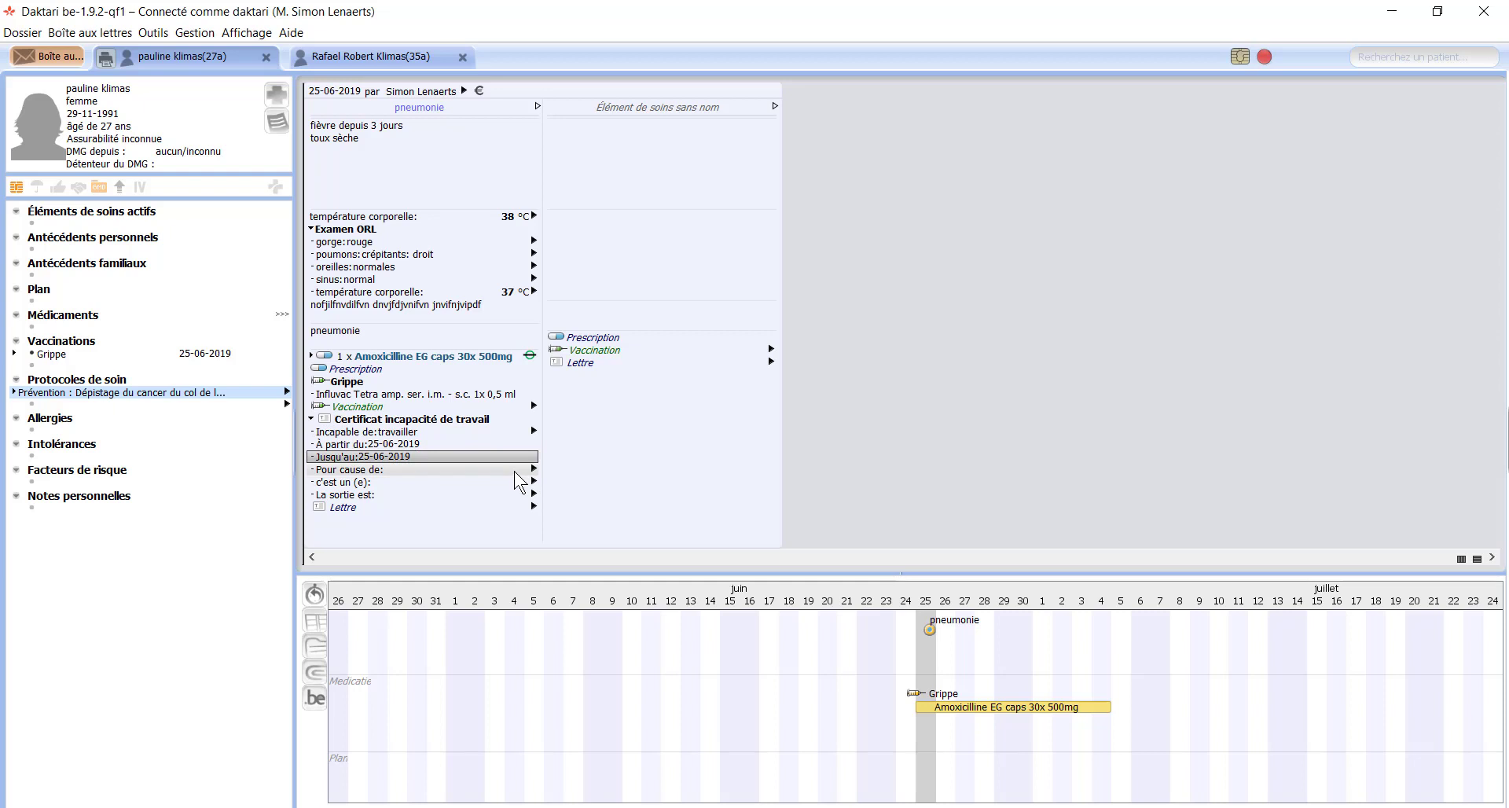
pyautogui.write('28')
pyautogui.press('Return')
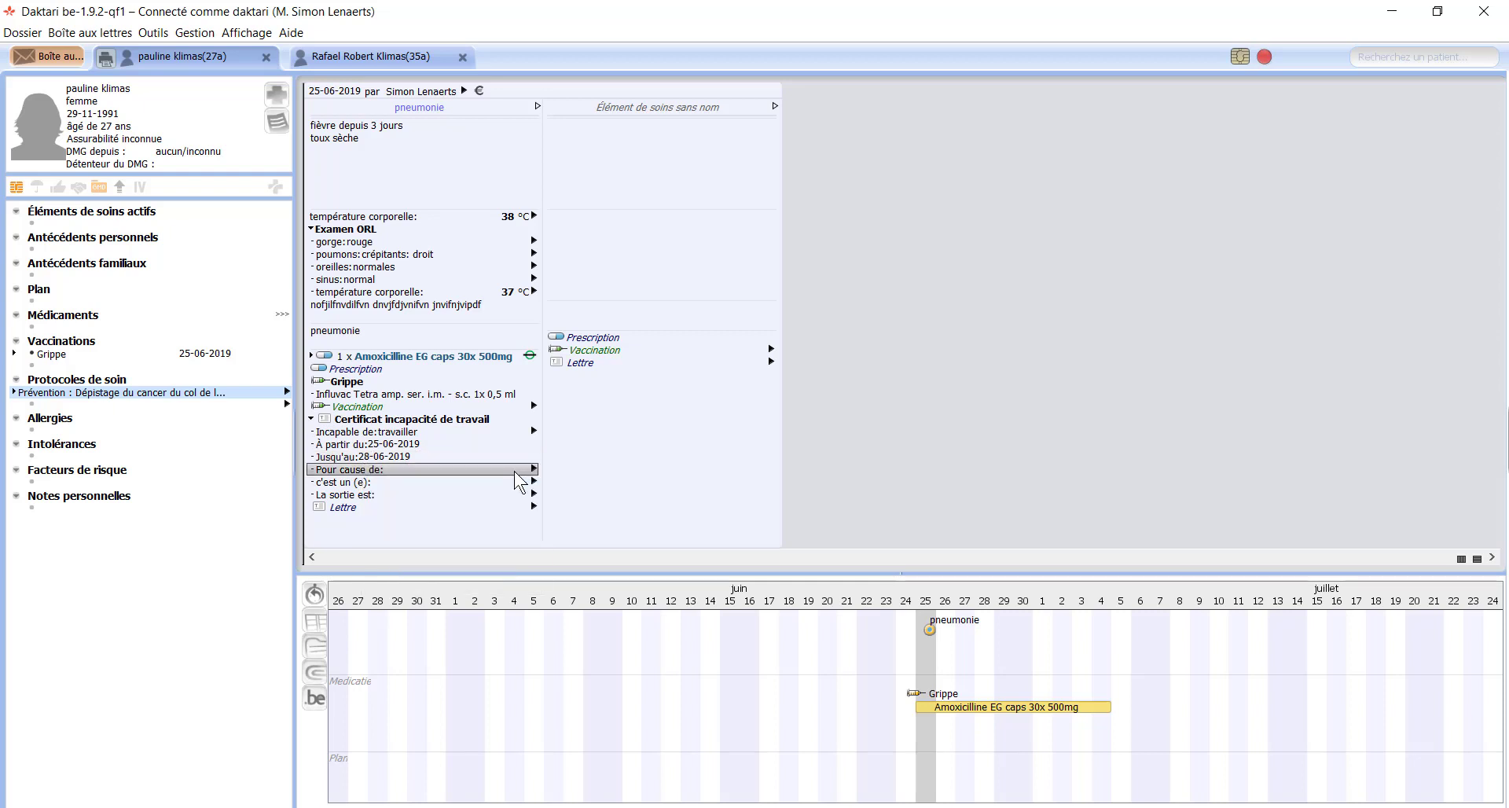
# Step: Set the certificate cause to maladie, première attestation, with sortie autorisé
pyautogui.click(515, 472)
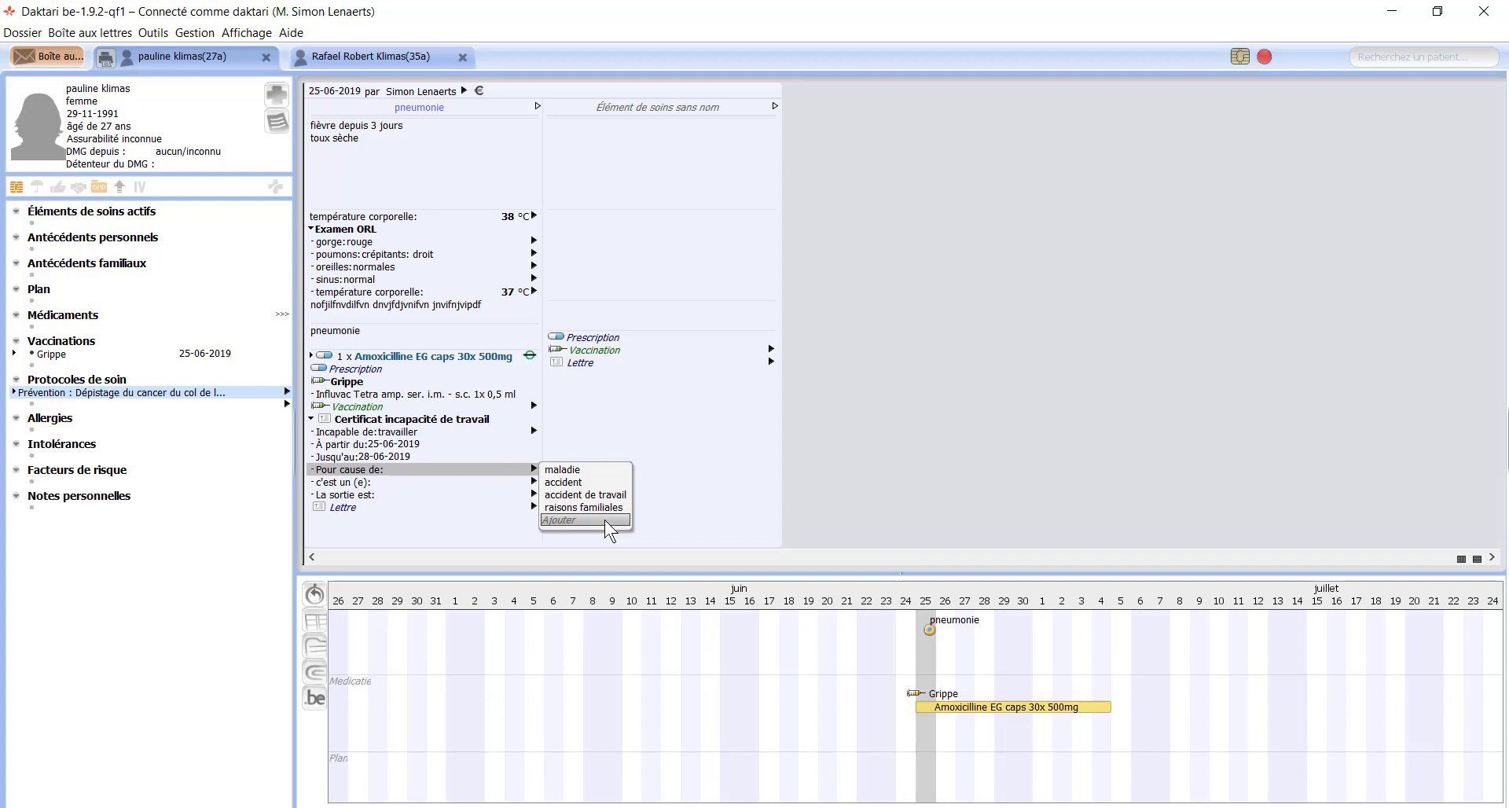
pyautogui.press('Up')
pyautogui.press('Up')
pyautogui.press('Up')
pyautogui.press('Up')
pyautogui.press('Return')
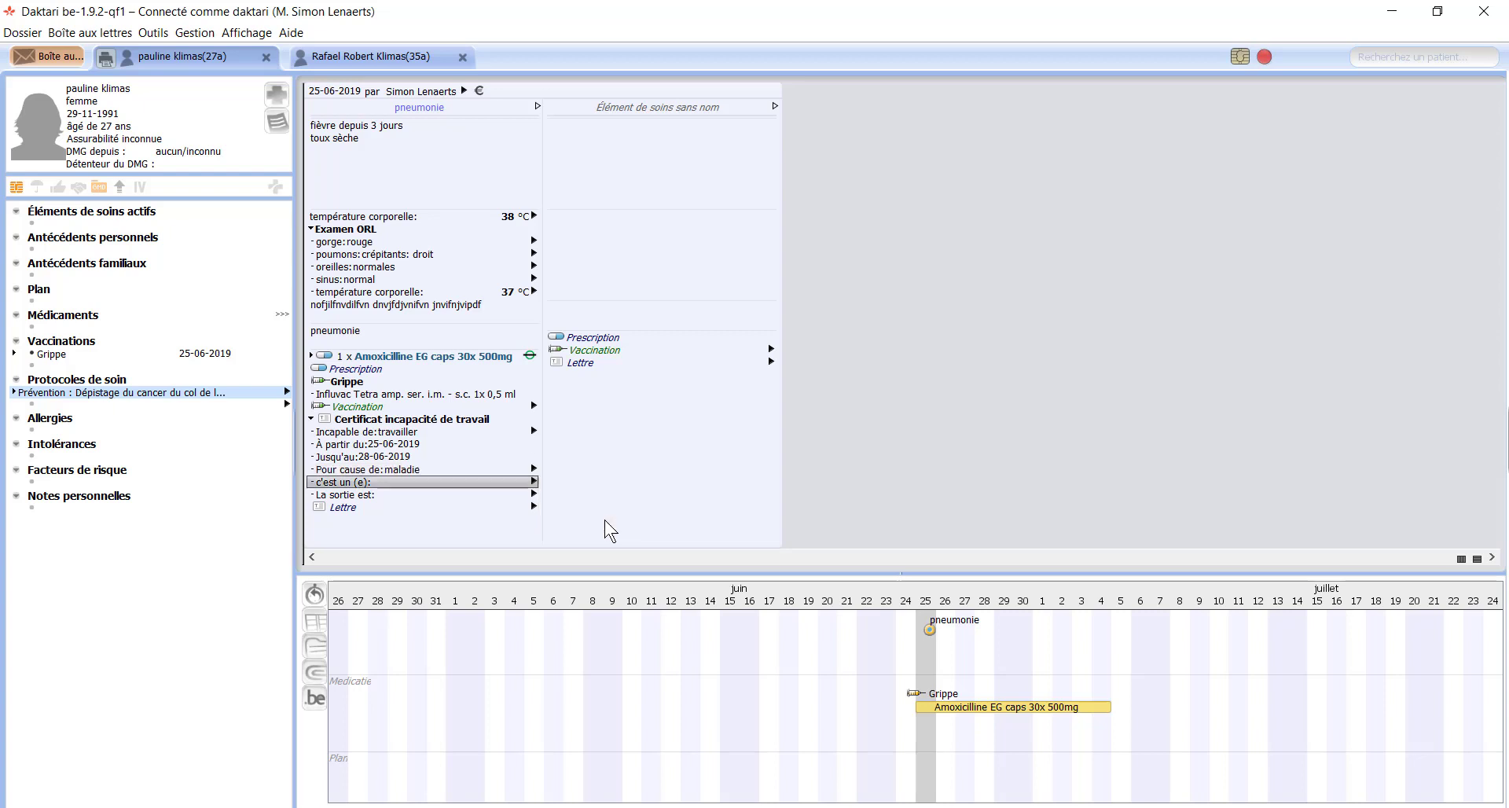
pyautogui.press('Right')
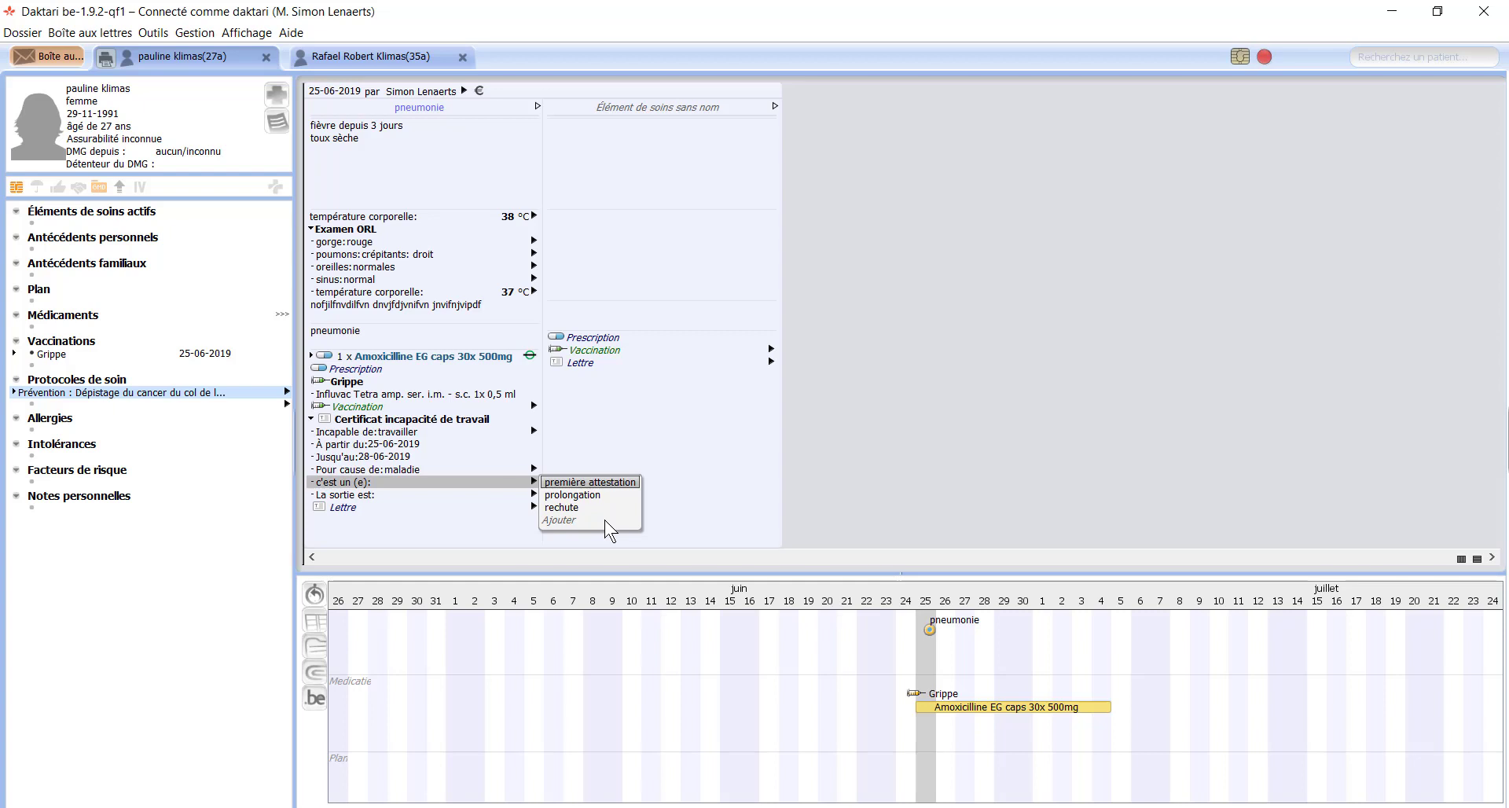
pyautogui.press('Return')
pyautogui.press('Right')
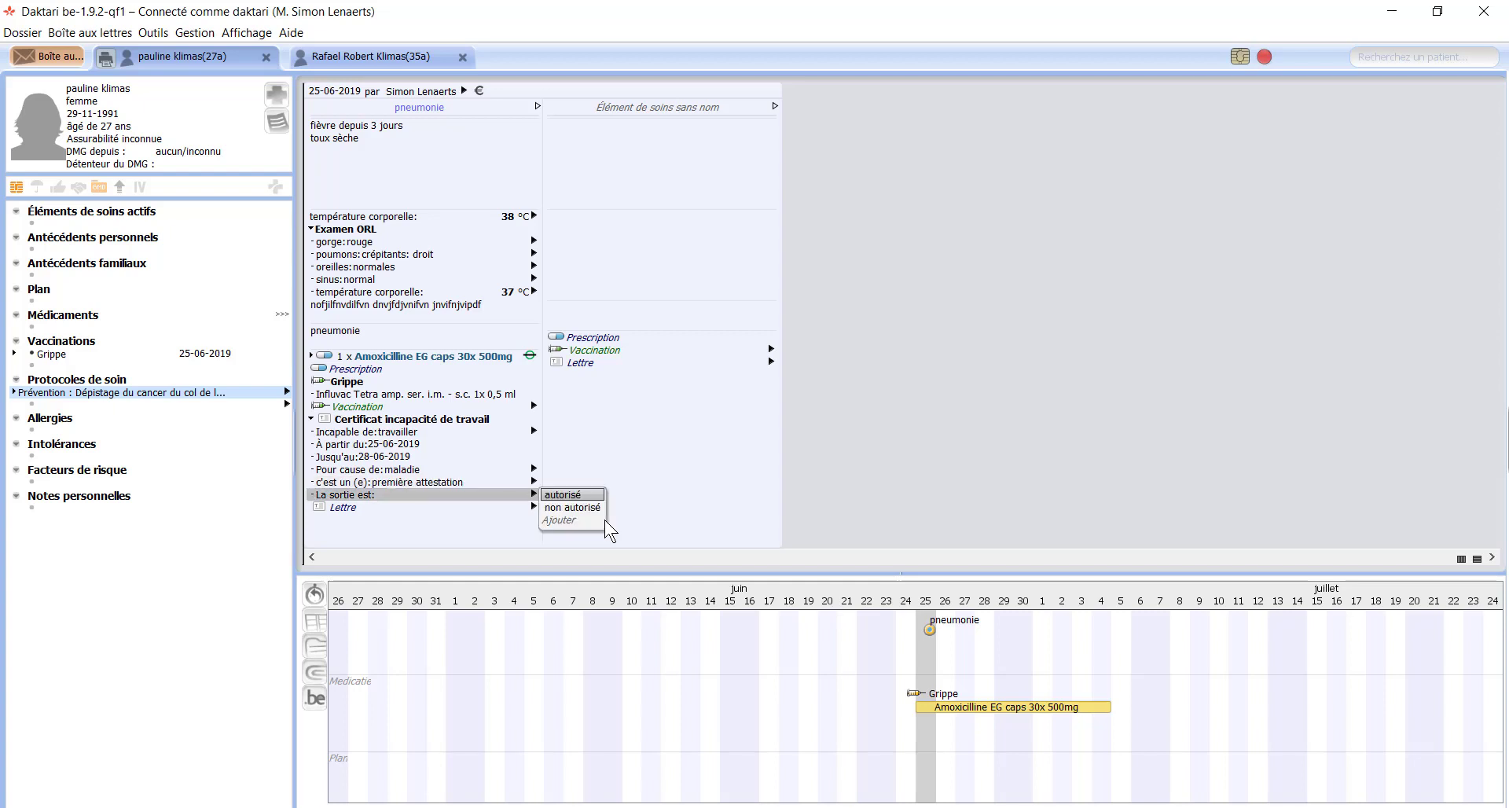
pyautogui.press('Return')
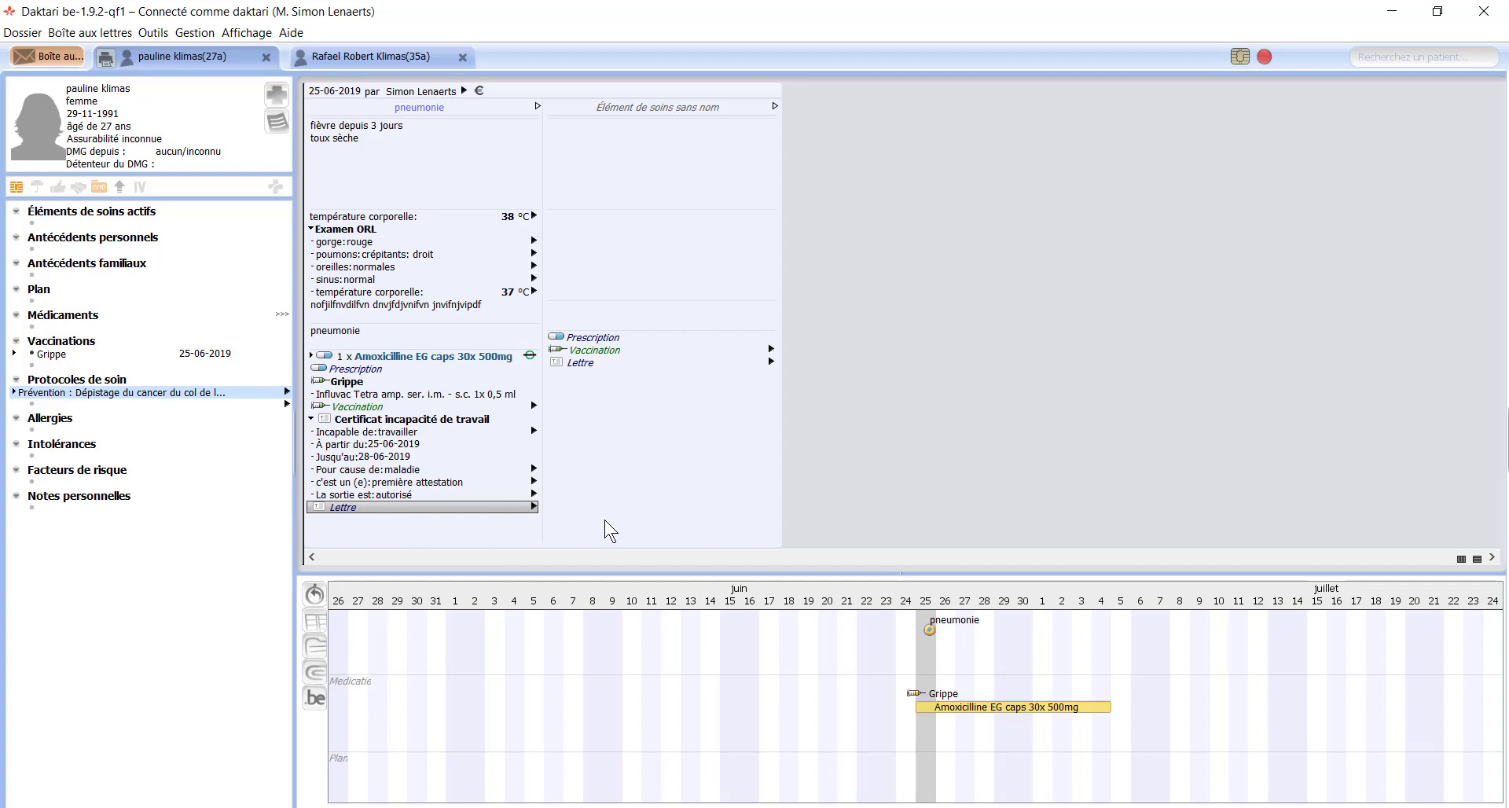
pyautogui.press('Up')
pyautogui.press('Up')
pyautogui.press('Up')
pyautogui.press('Up')
pyautogui.press('Up')
pyautogui.press('Up')
pyautogui.press('Up')
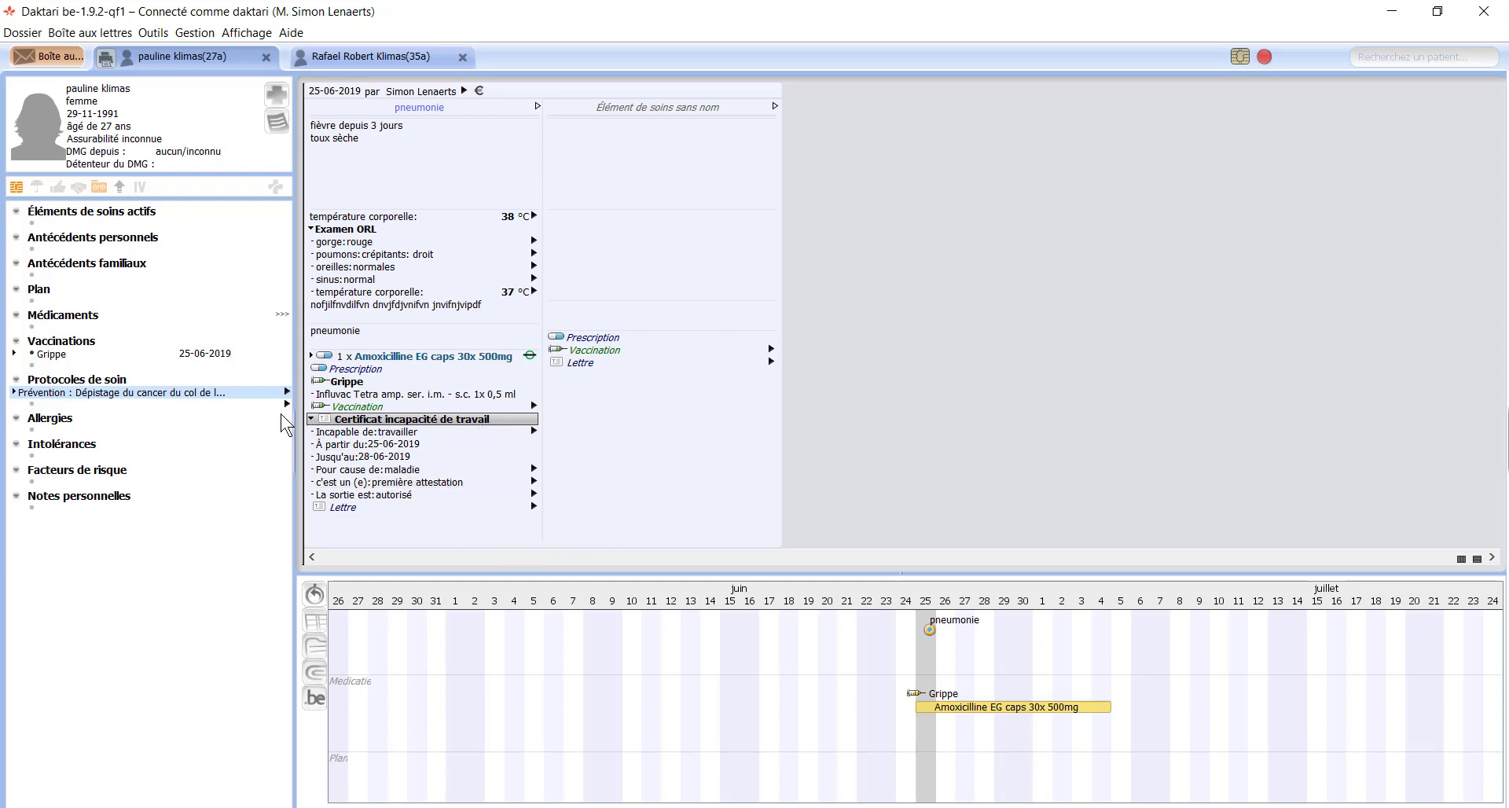
# Step: Replace the certificate's going-out-authorised sentence with 'bjkbkjbjk kjnkjnkjn' and close the editor
pyautogui.doubleClick(433, 421)
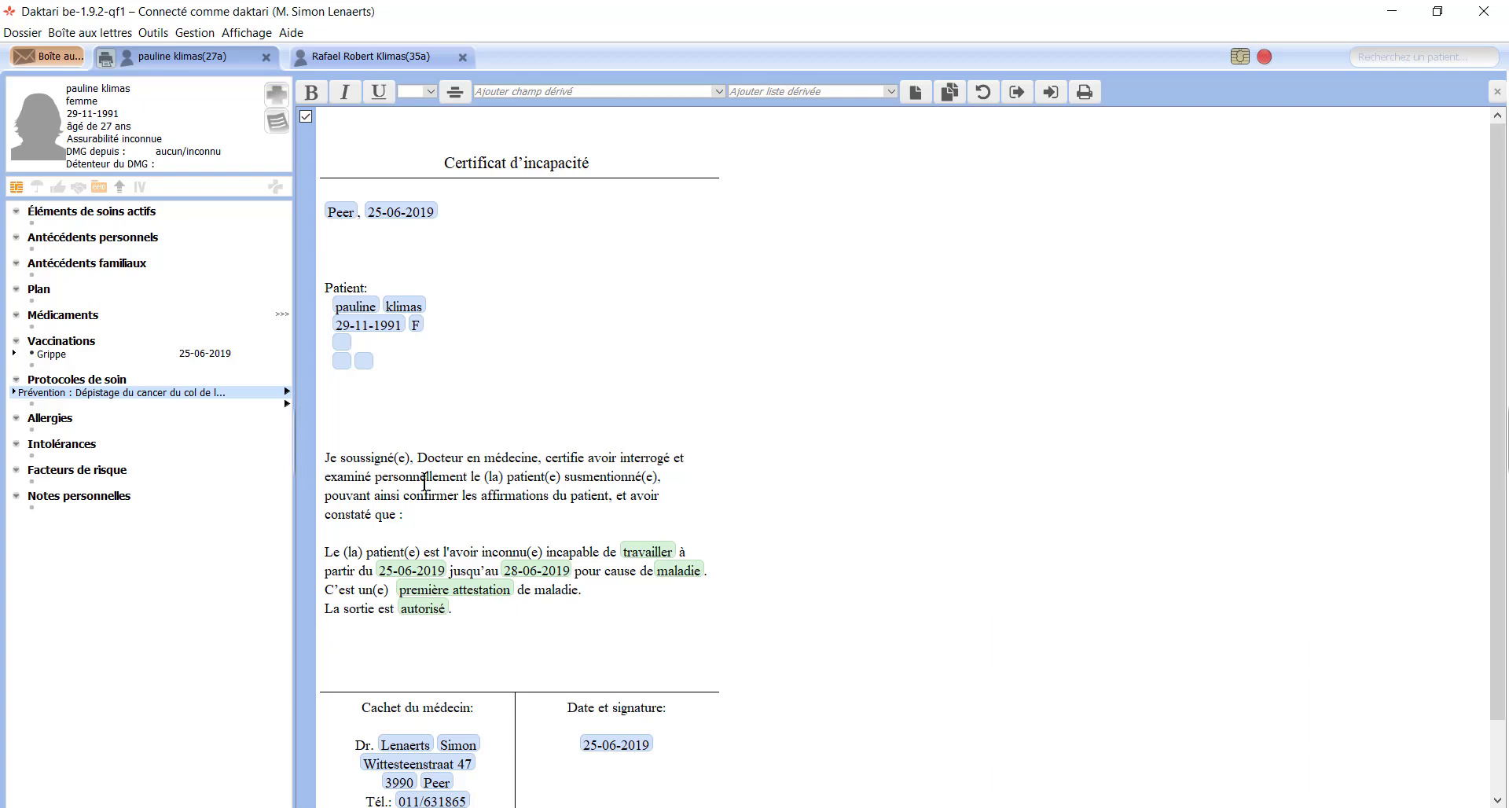
pyautogui.moveTo(469, 613)
pyautogui.mouseDown()
pyautogui.moveTo(389, 602)
pyautogui.moveTo(310, 618)
pyautogui.moveTo(454, 609)
pyautogui.mouseUp()
pyautogui.click(428, 651)
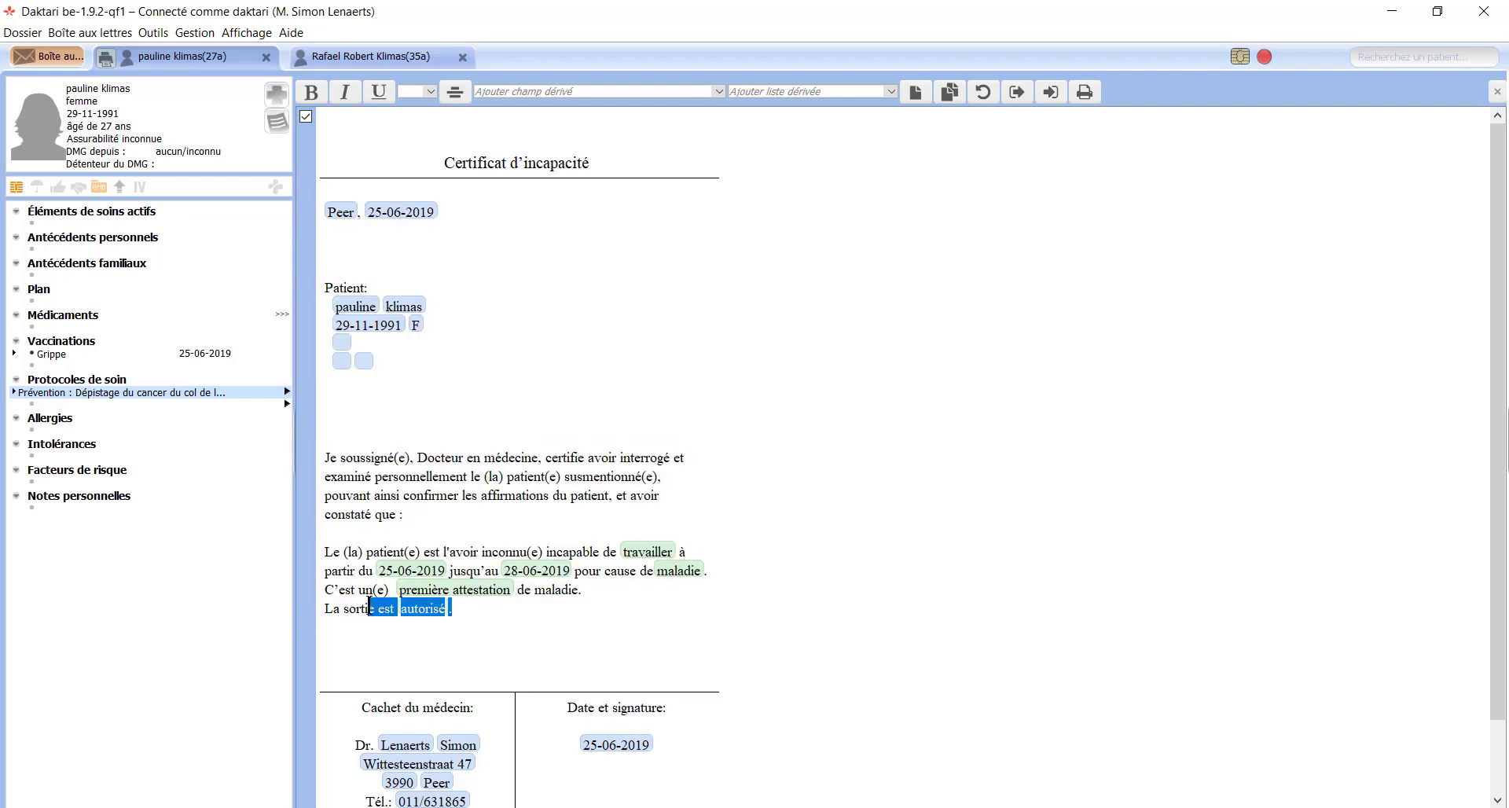
pyautogui.press('BackSpace')
pyautogui.write('bjkbkjbjk kjnkjnkjn')
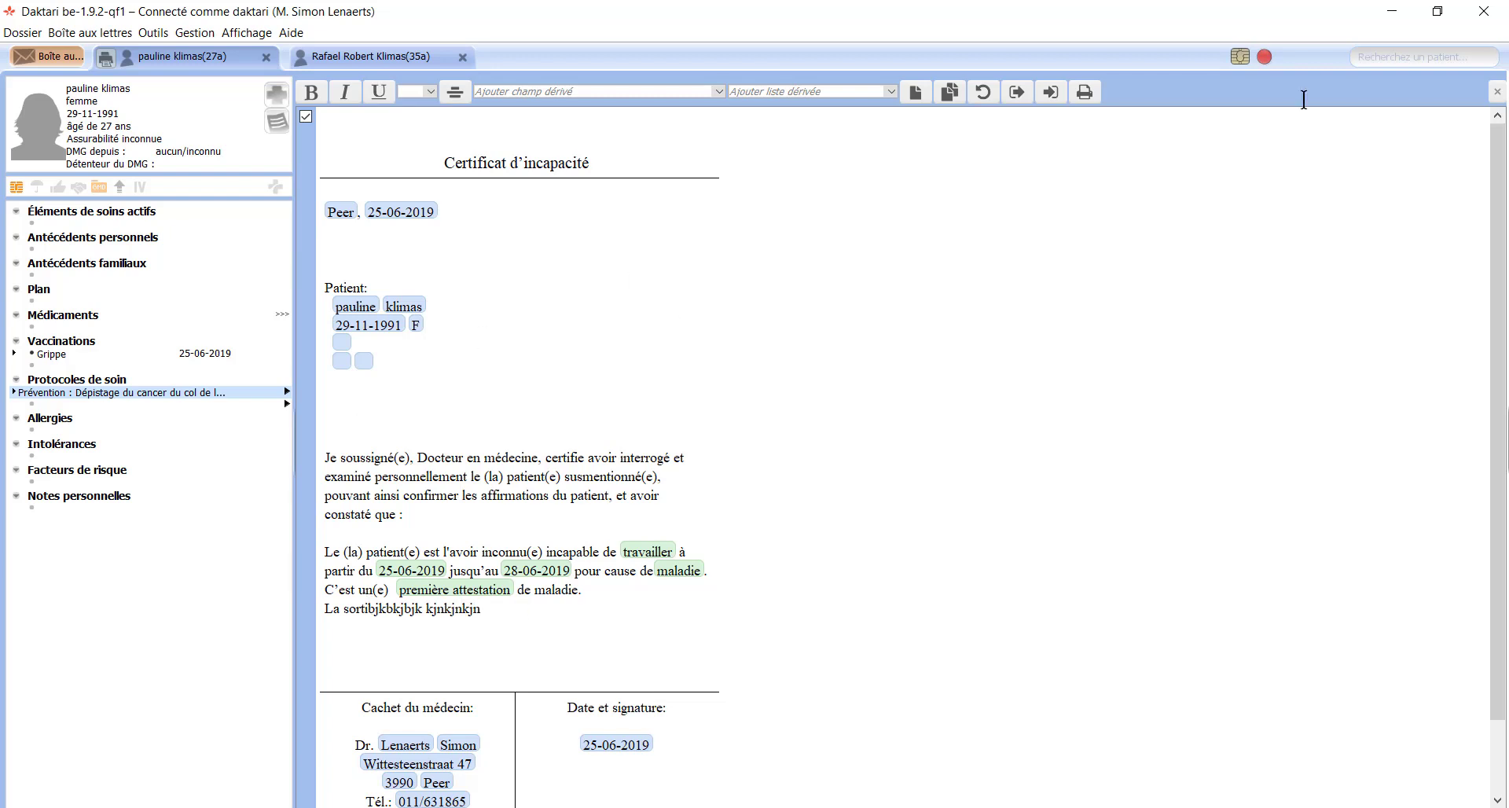
pyautogui.click(1497, 91)
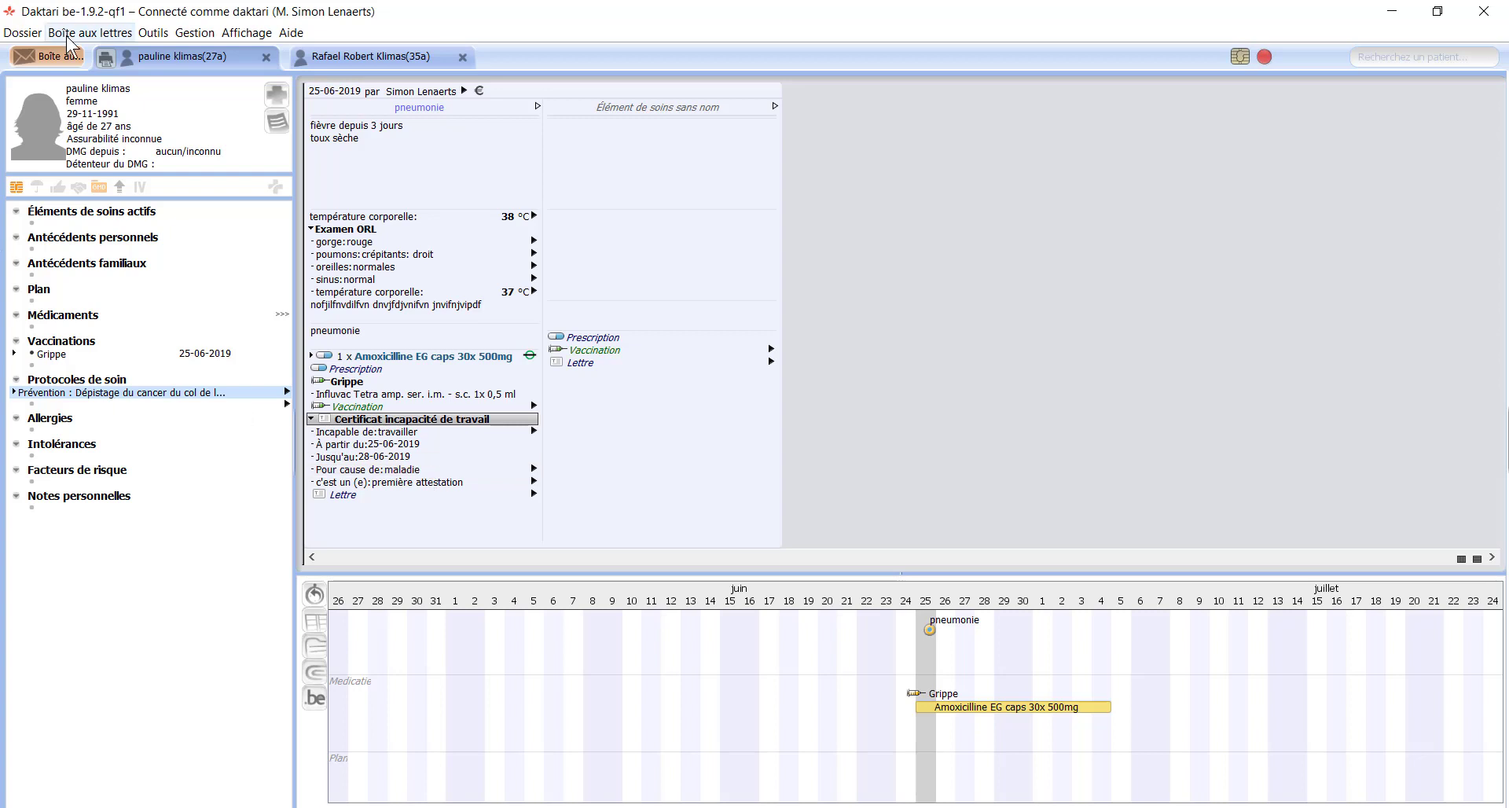
pyautogui.click(103, 57)
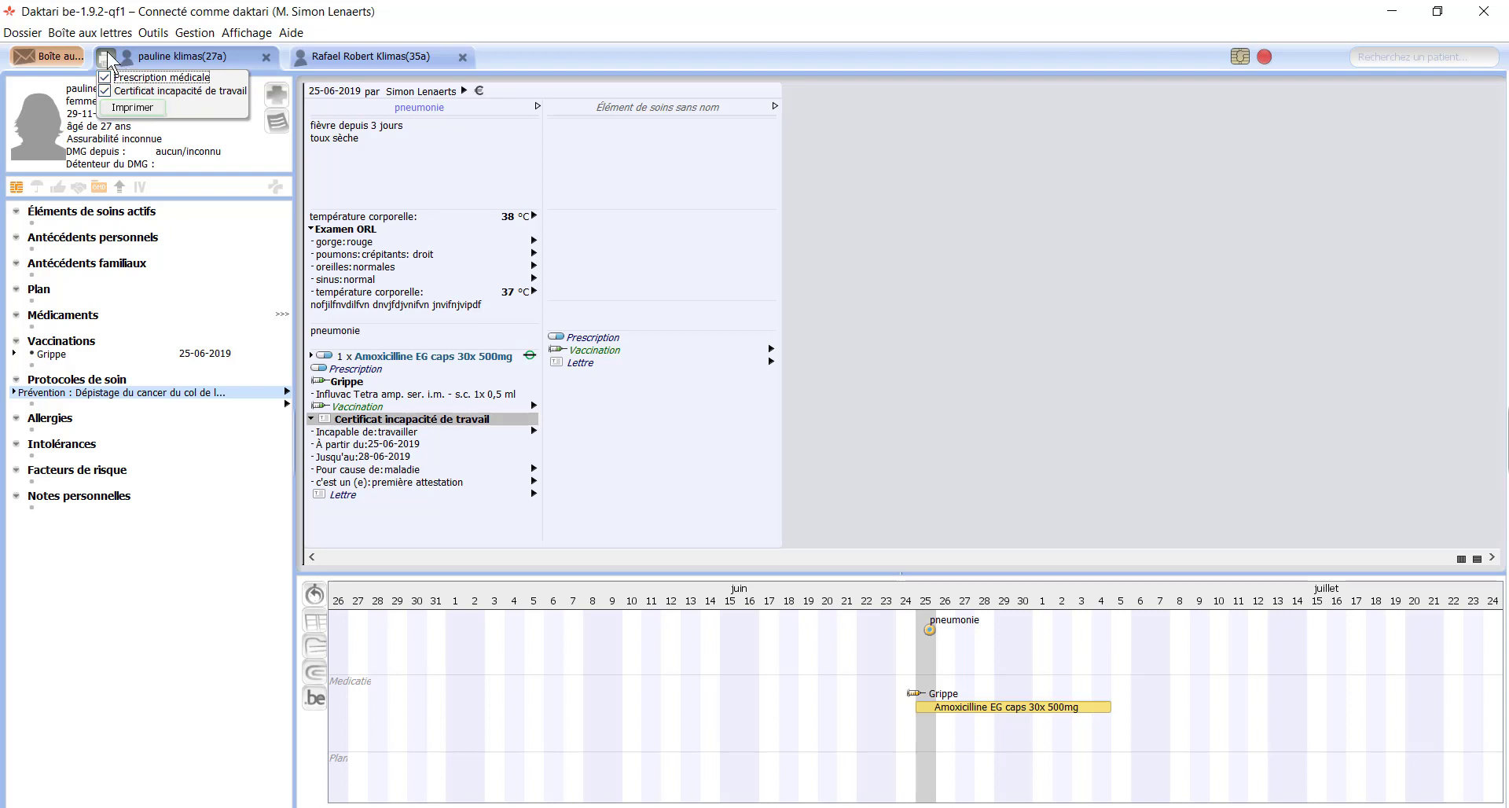
pyautogui.click(109, 60)
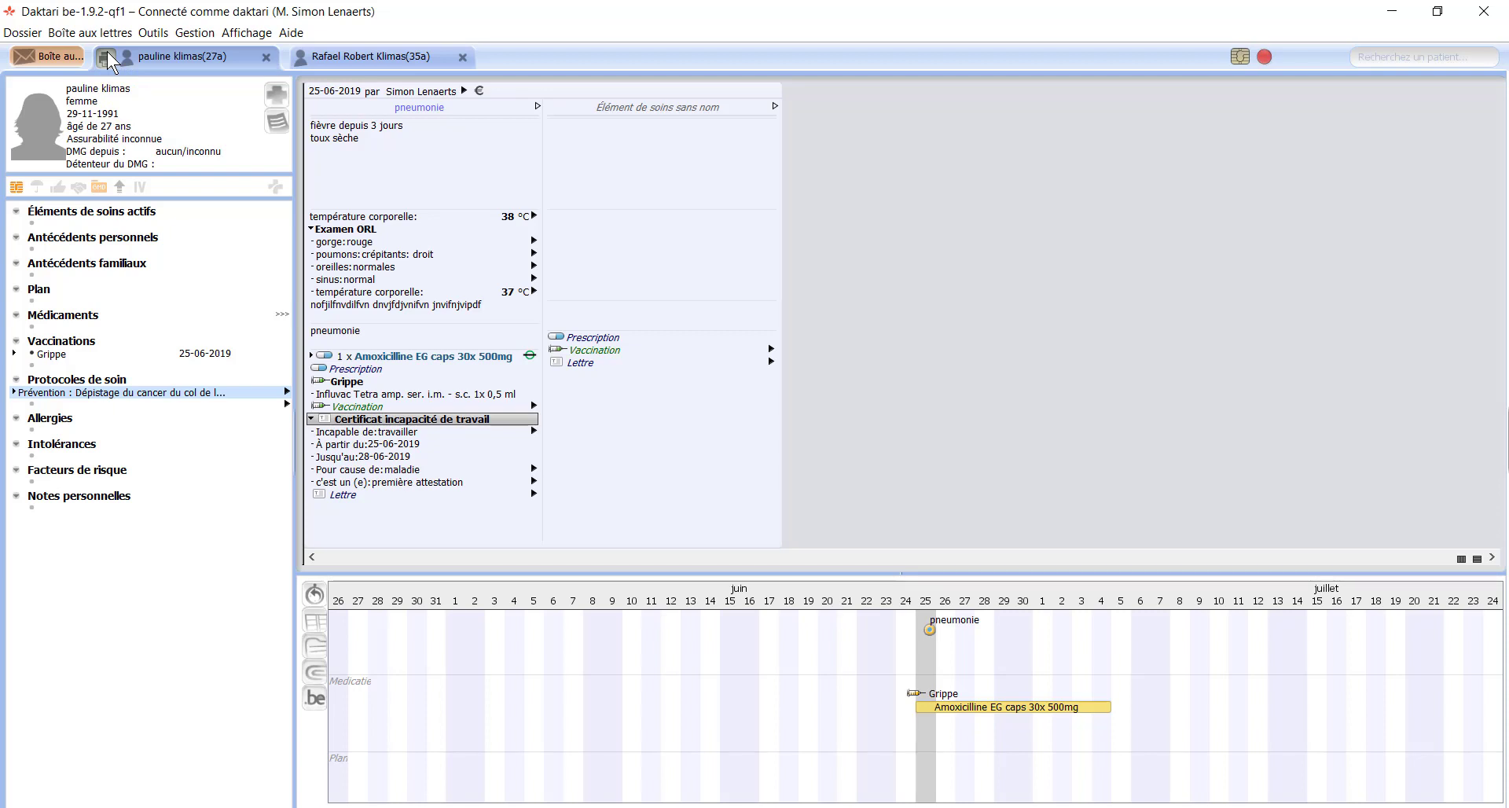
pyautogui.click(108, 53)
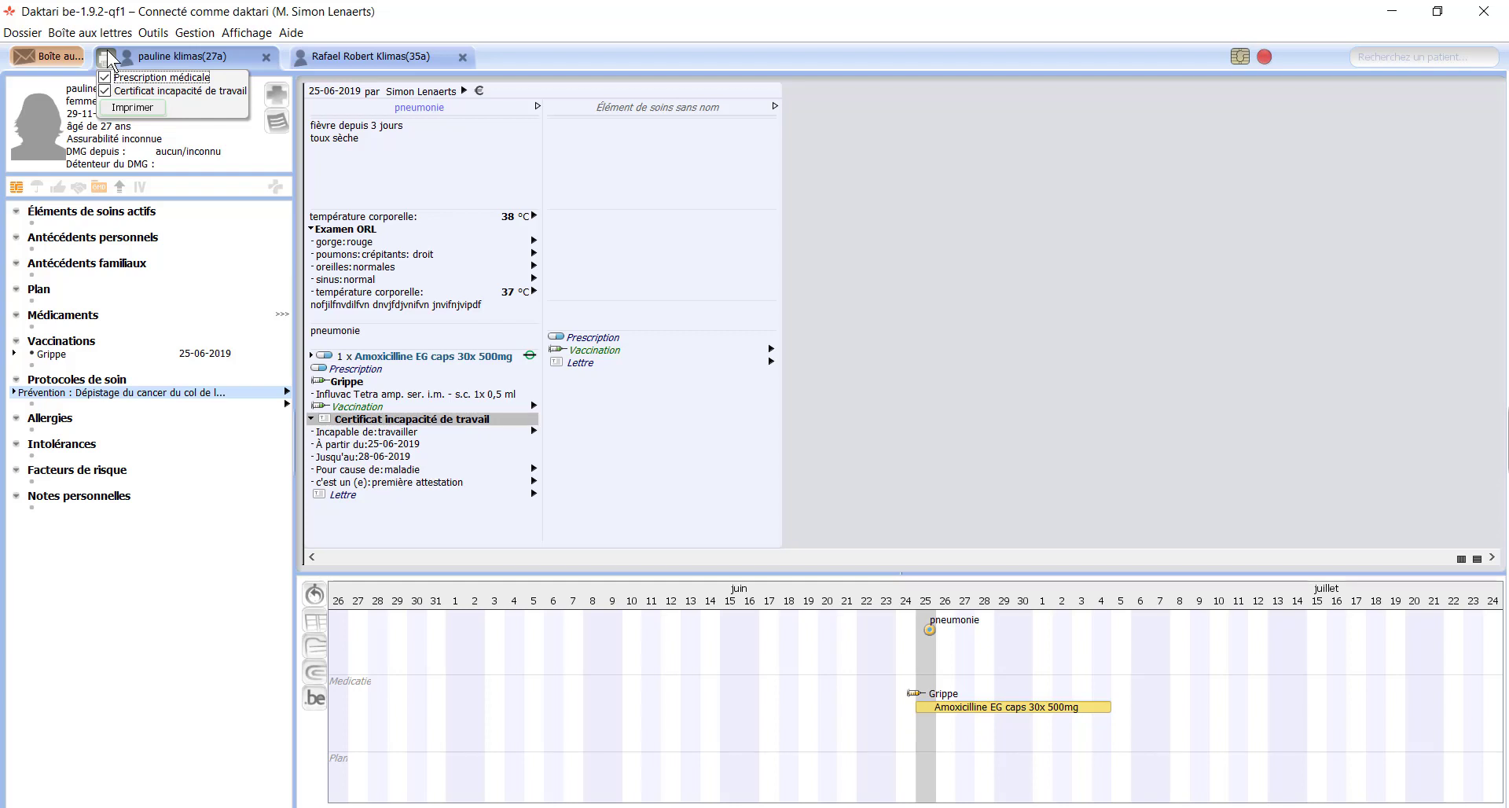
pyautogui.click(108, 52)
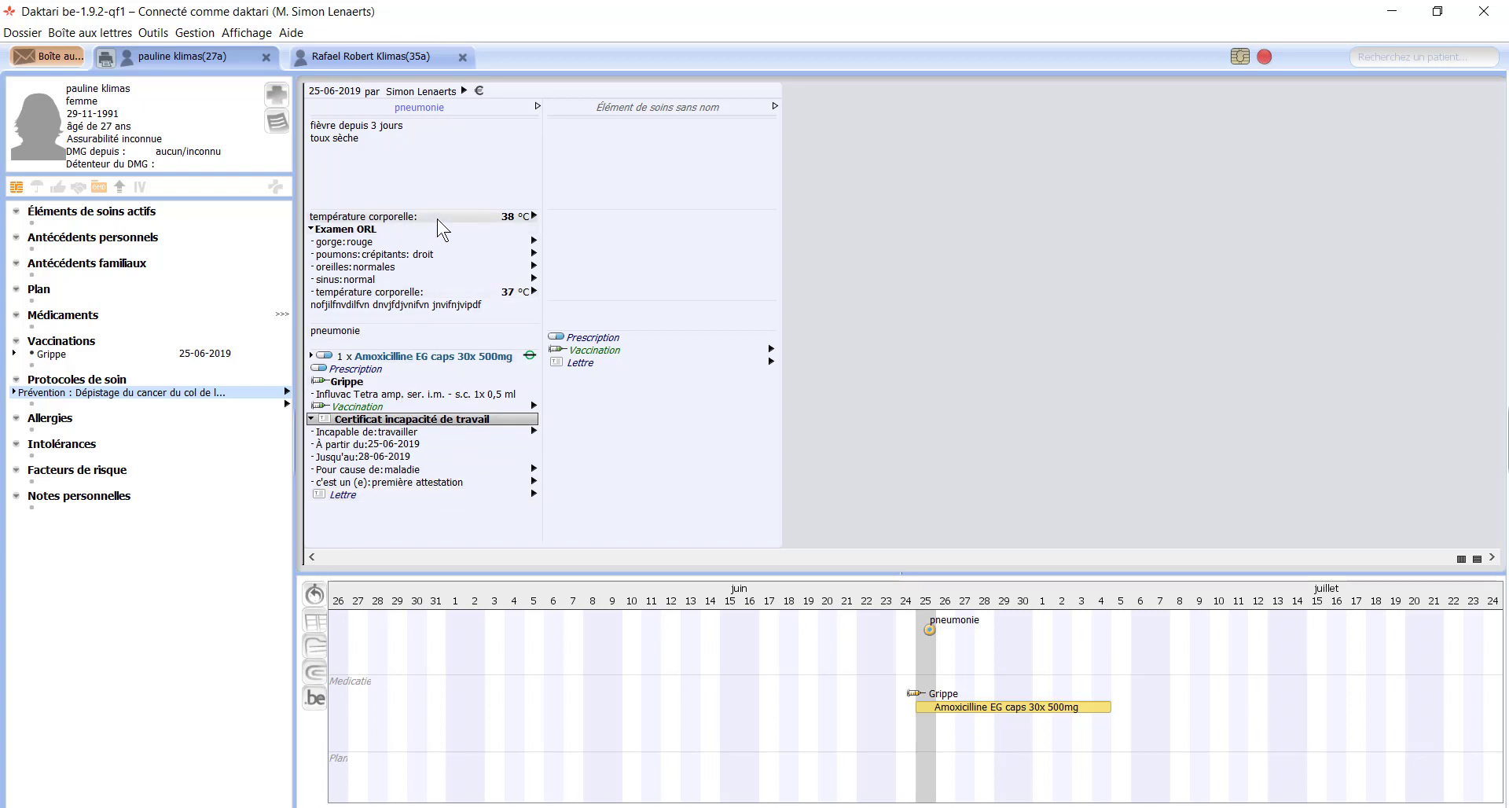
# Step: Add a care element with complaint 'douleur lombaire' and diagnosis 'lumbago' from the suggestions
pyautogui.click(623, 171)
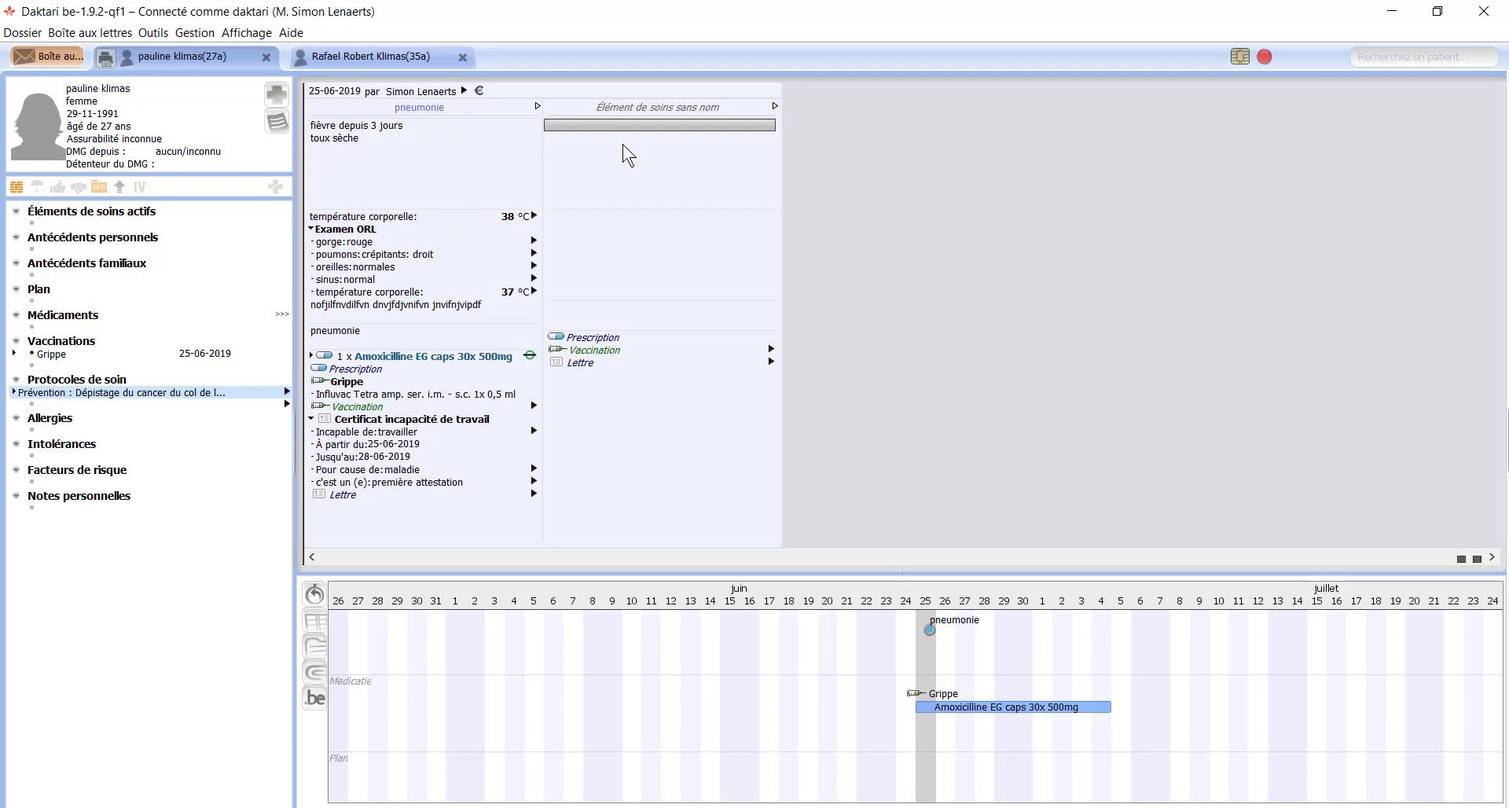
pyautogui.write('douleur')
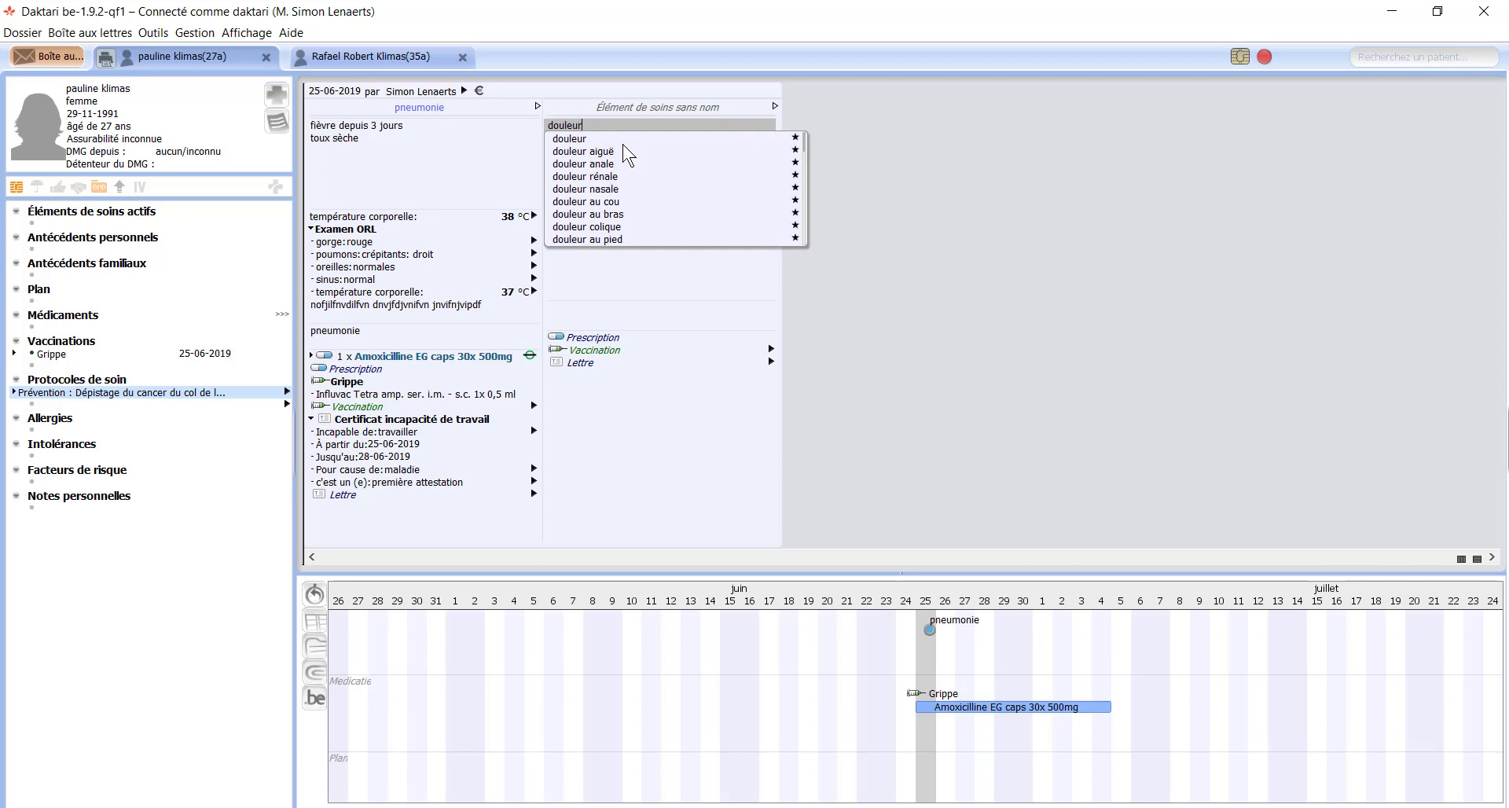
pyautogui.write(' lo')
pyautogui.press('Down')
pyautogui.press('Return')
pyautogui.press('Down')
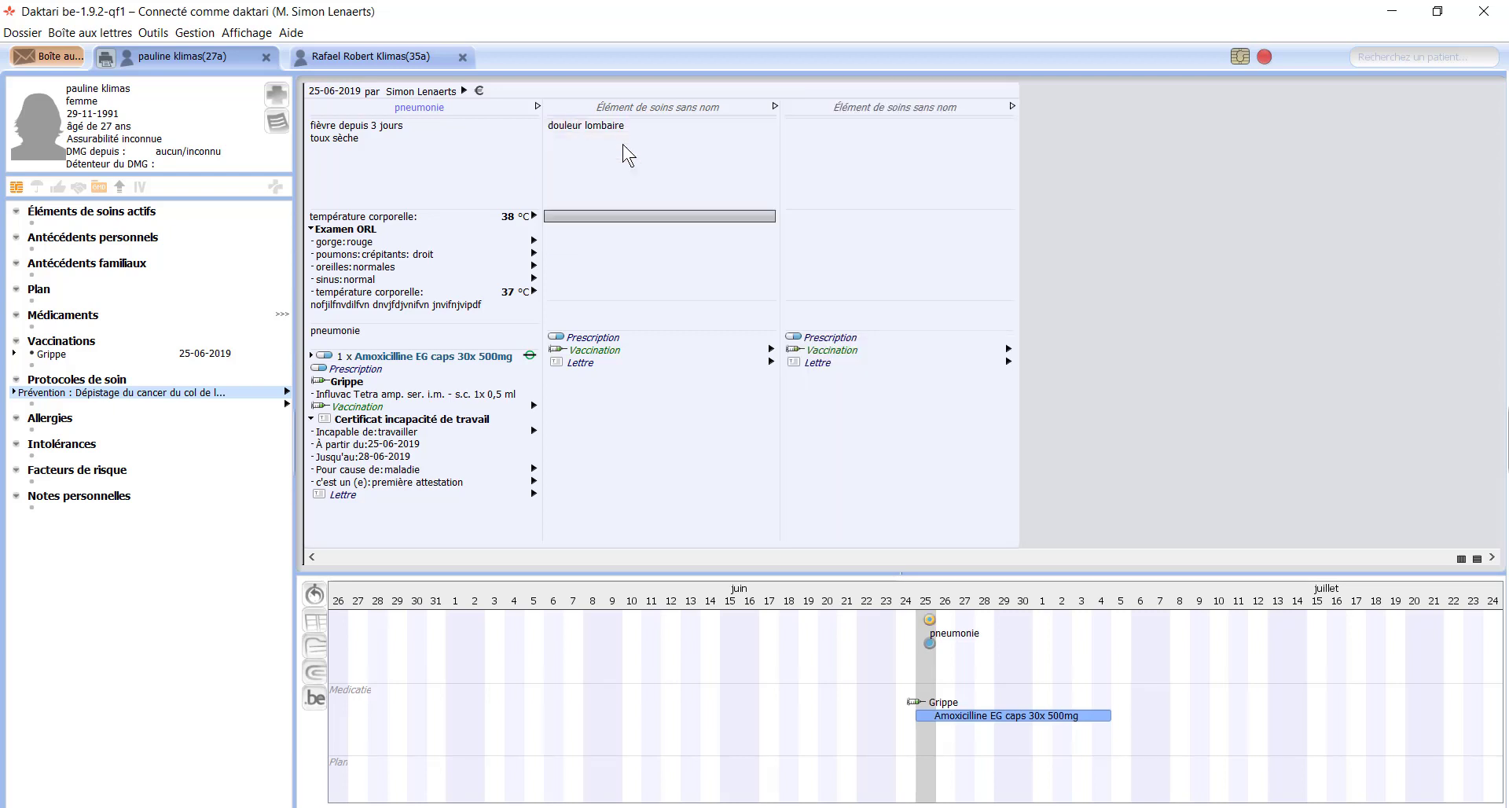
pyautogui.press('Down')
pyautogui.write('lum')
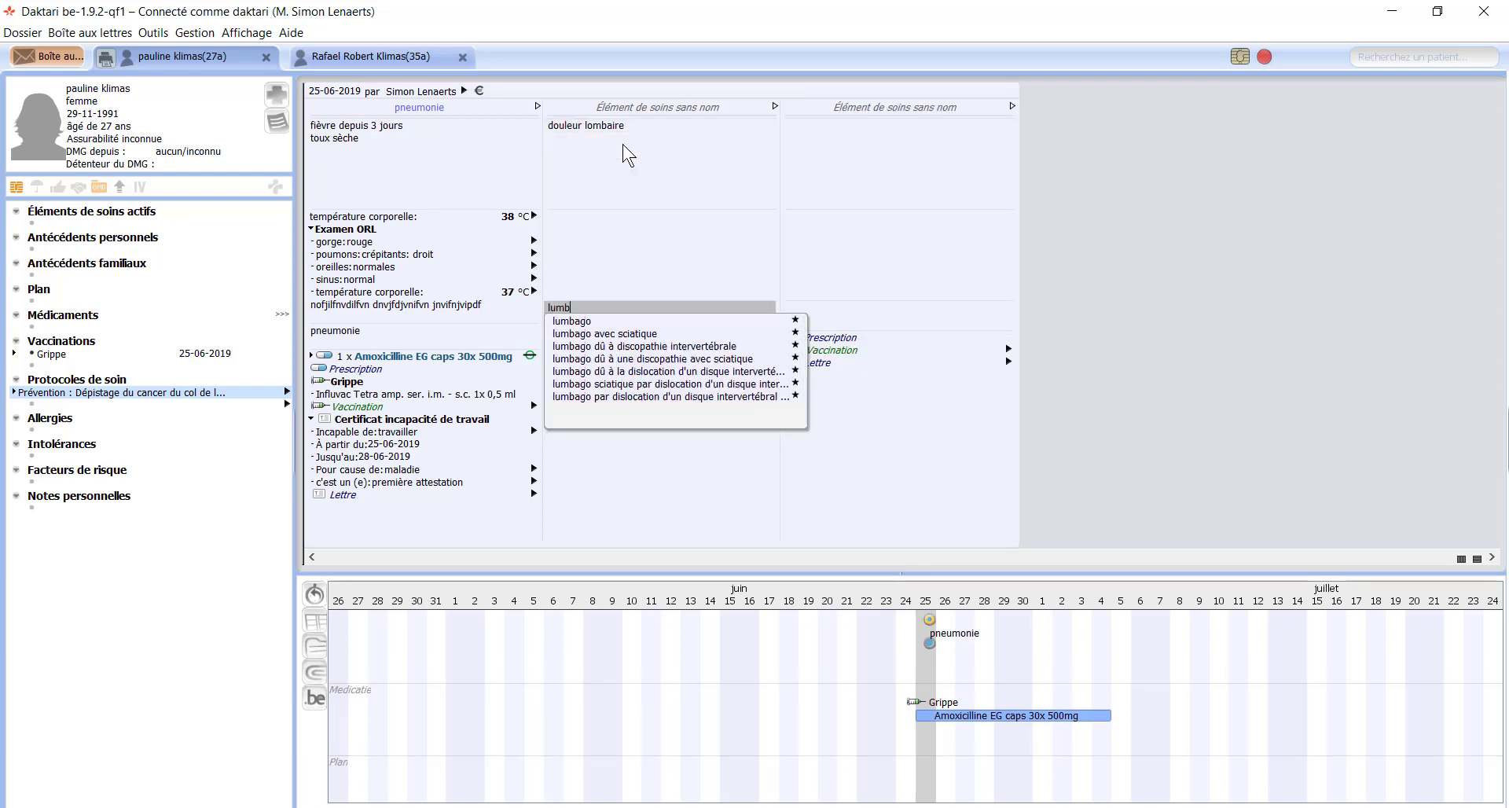
pyautogui.press('Down')
pyautogui.press('Return')
# Step: Prescribe Motifene caps retard 28x 75mg for lumbago, one capsule daily for 28 days
pyautogui.press('Down')
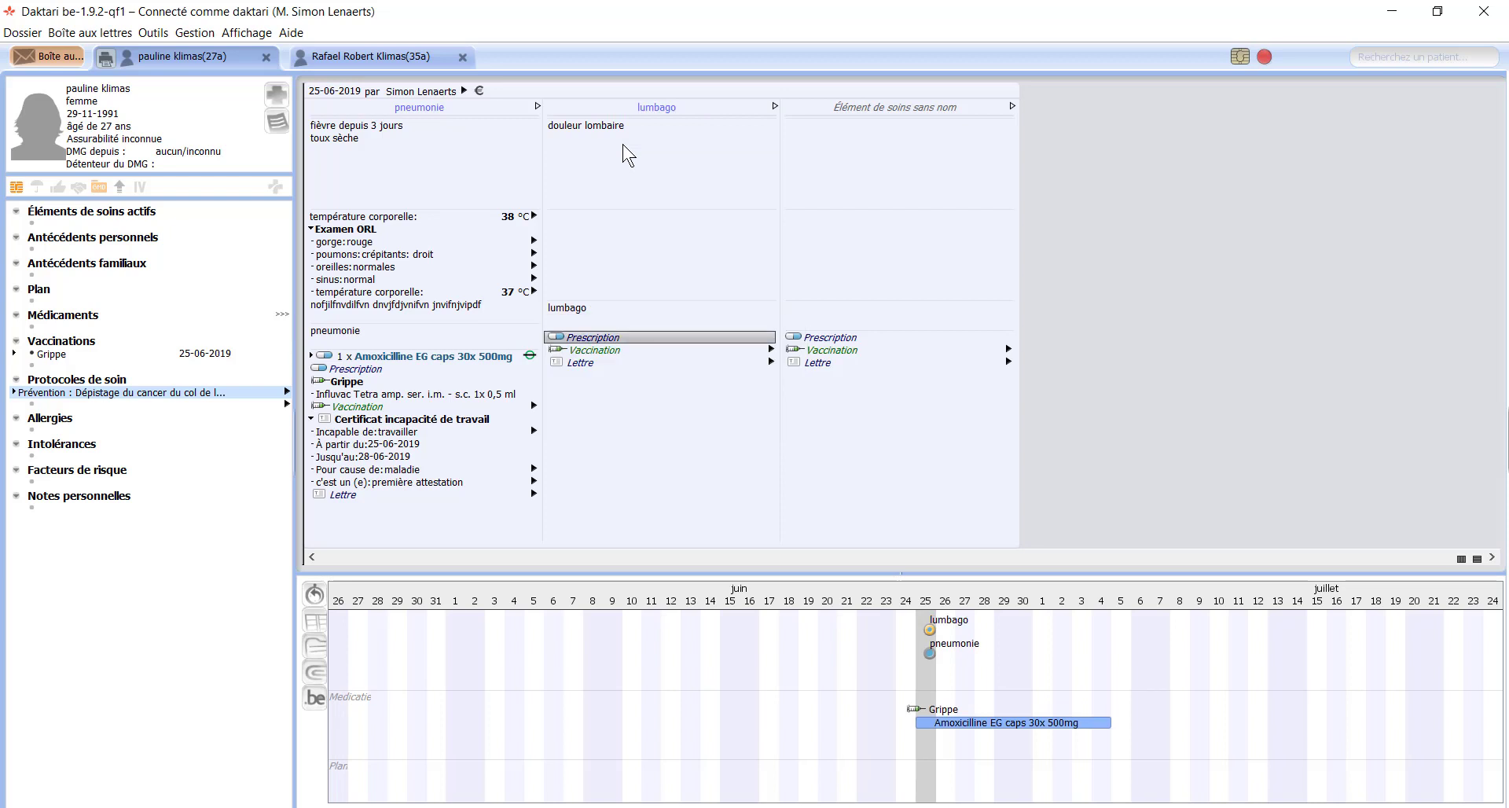
pyautogui.write('motif')
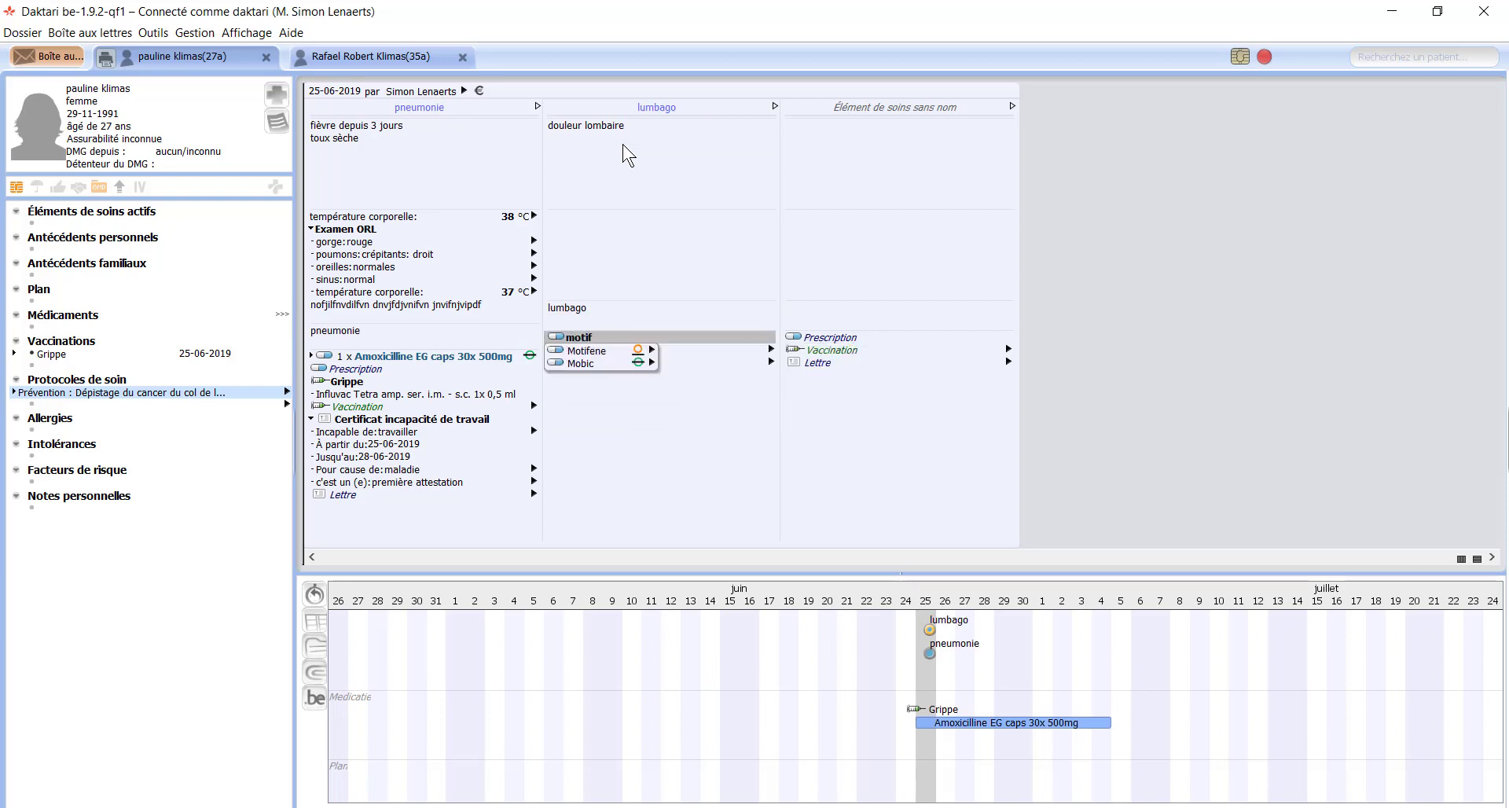
pyautogui.press('Down')
pyautogui.press('Return')
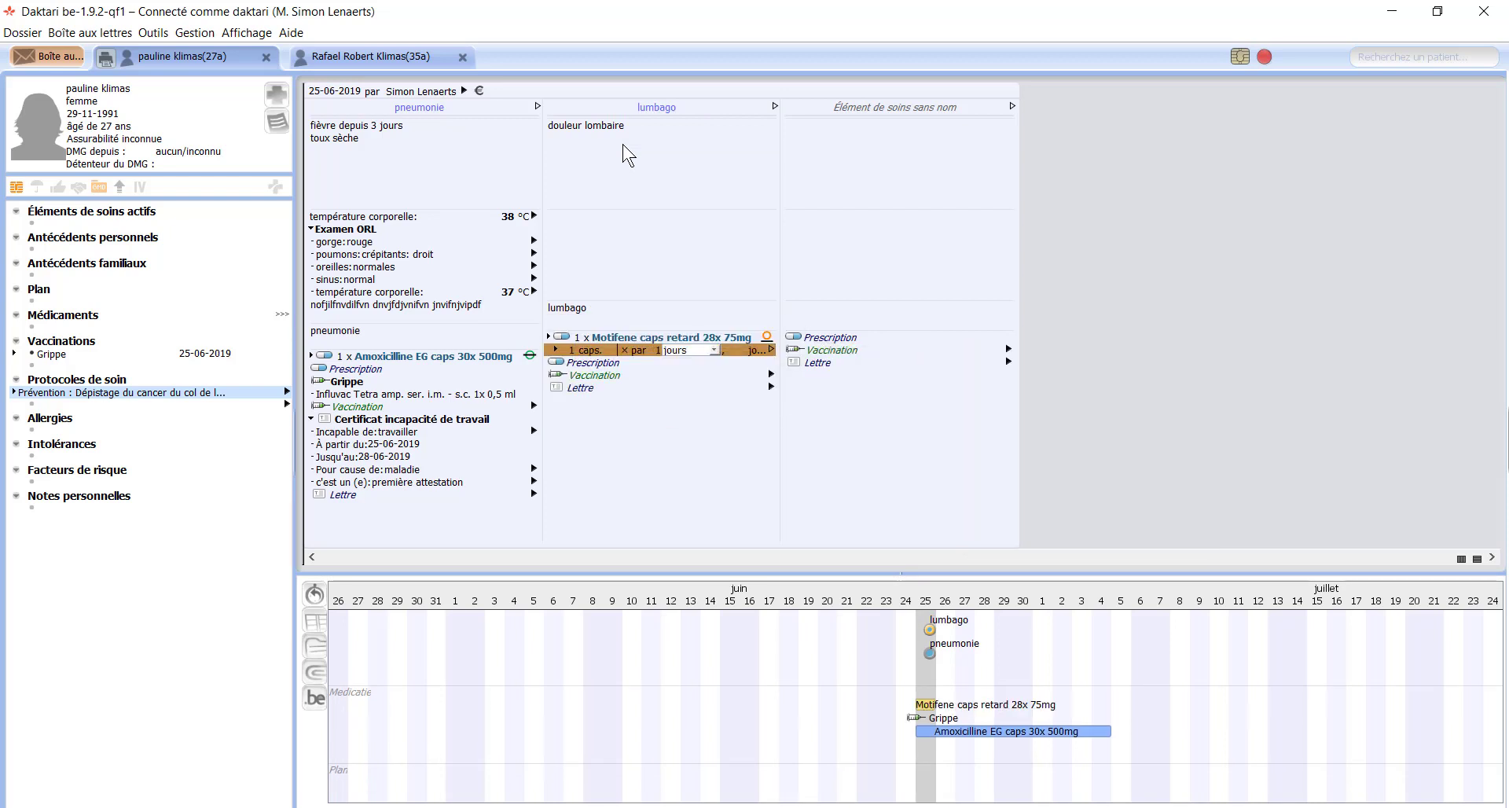
pyautogui.press('Return')
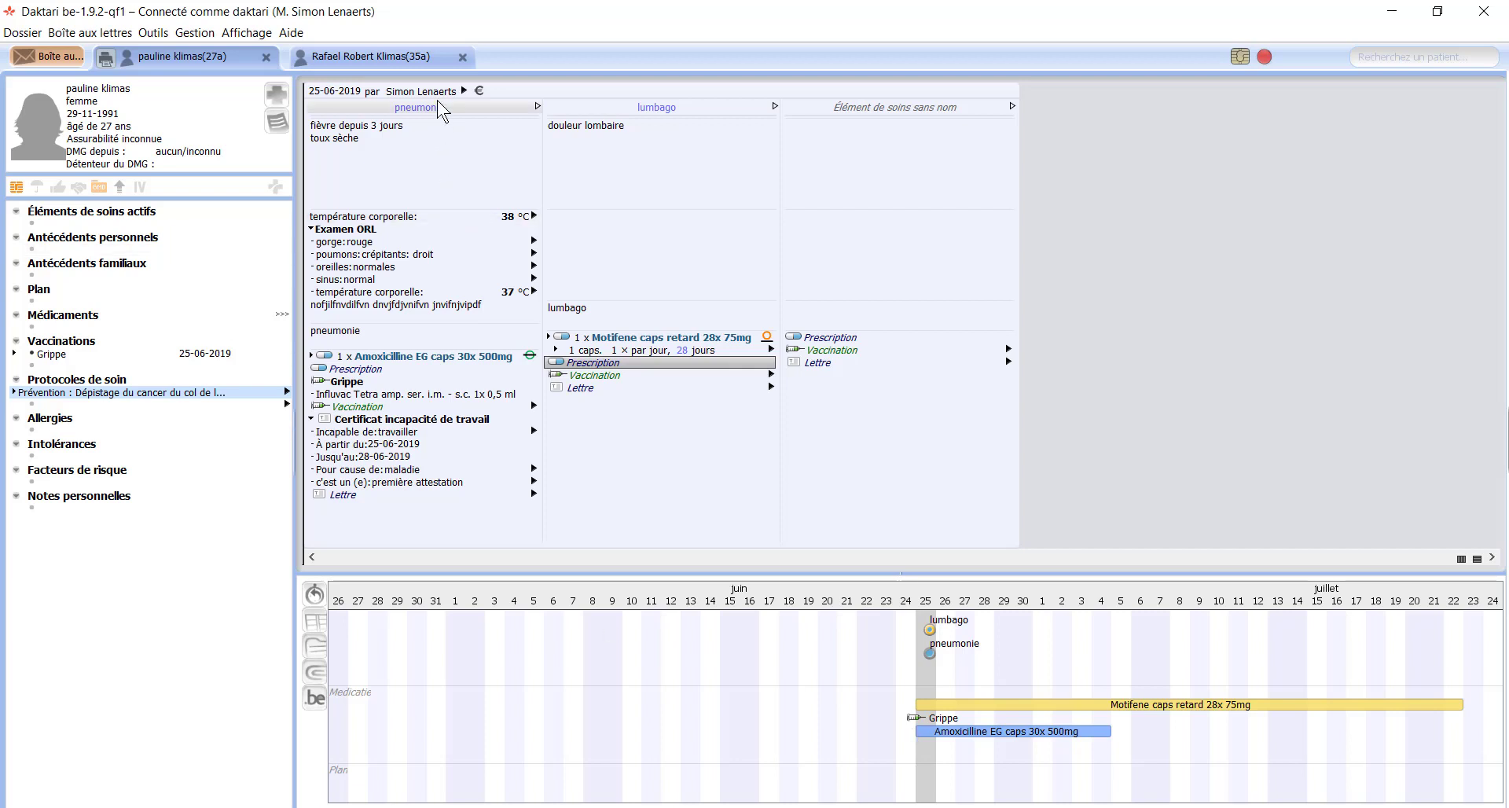
# Step: Date the contact 01-06-2019 and close this patient's record
pyautogui.click(316, 93)
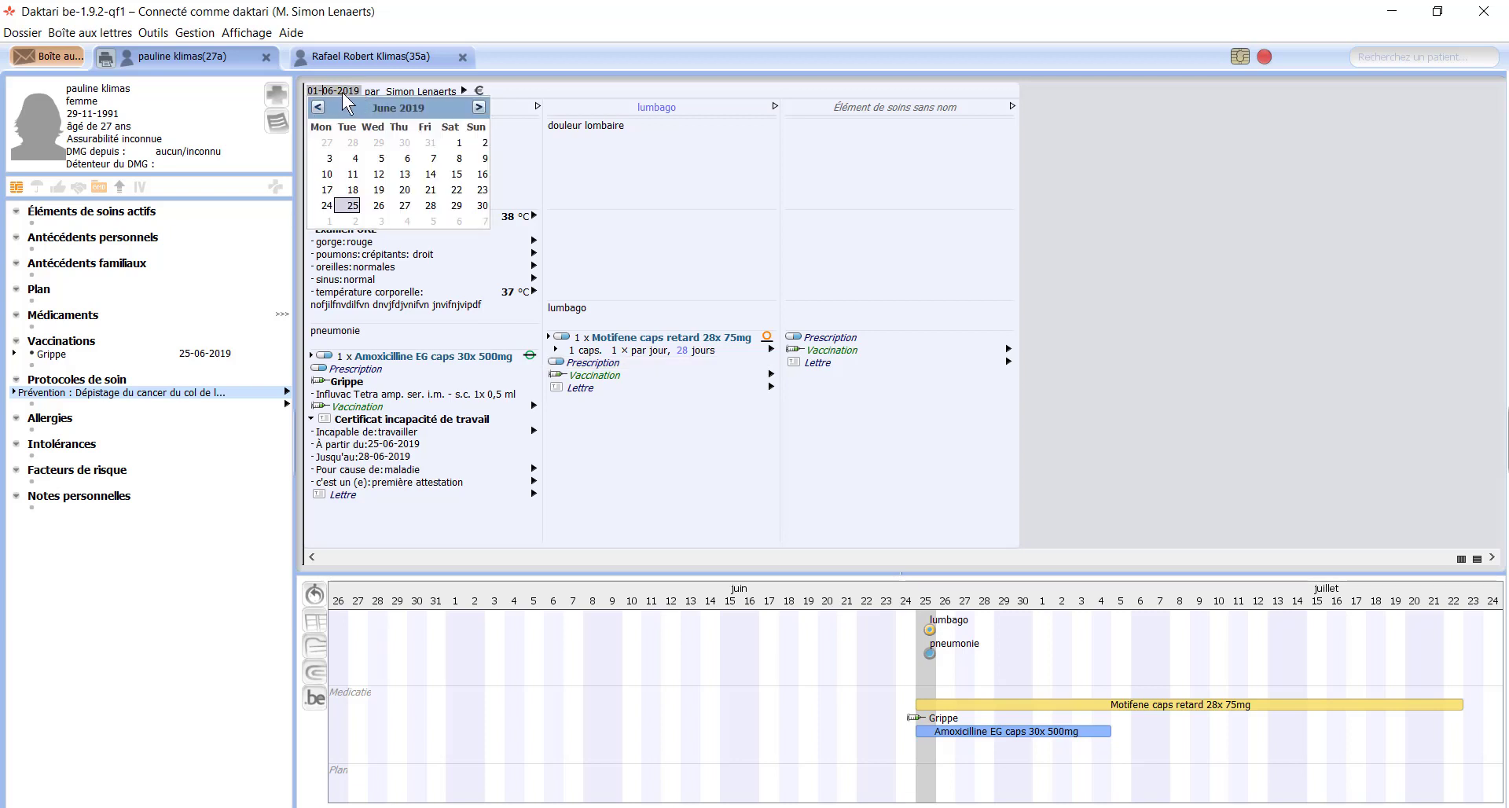
pyautogui.press('Tab')
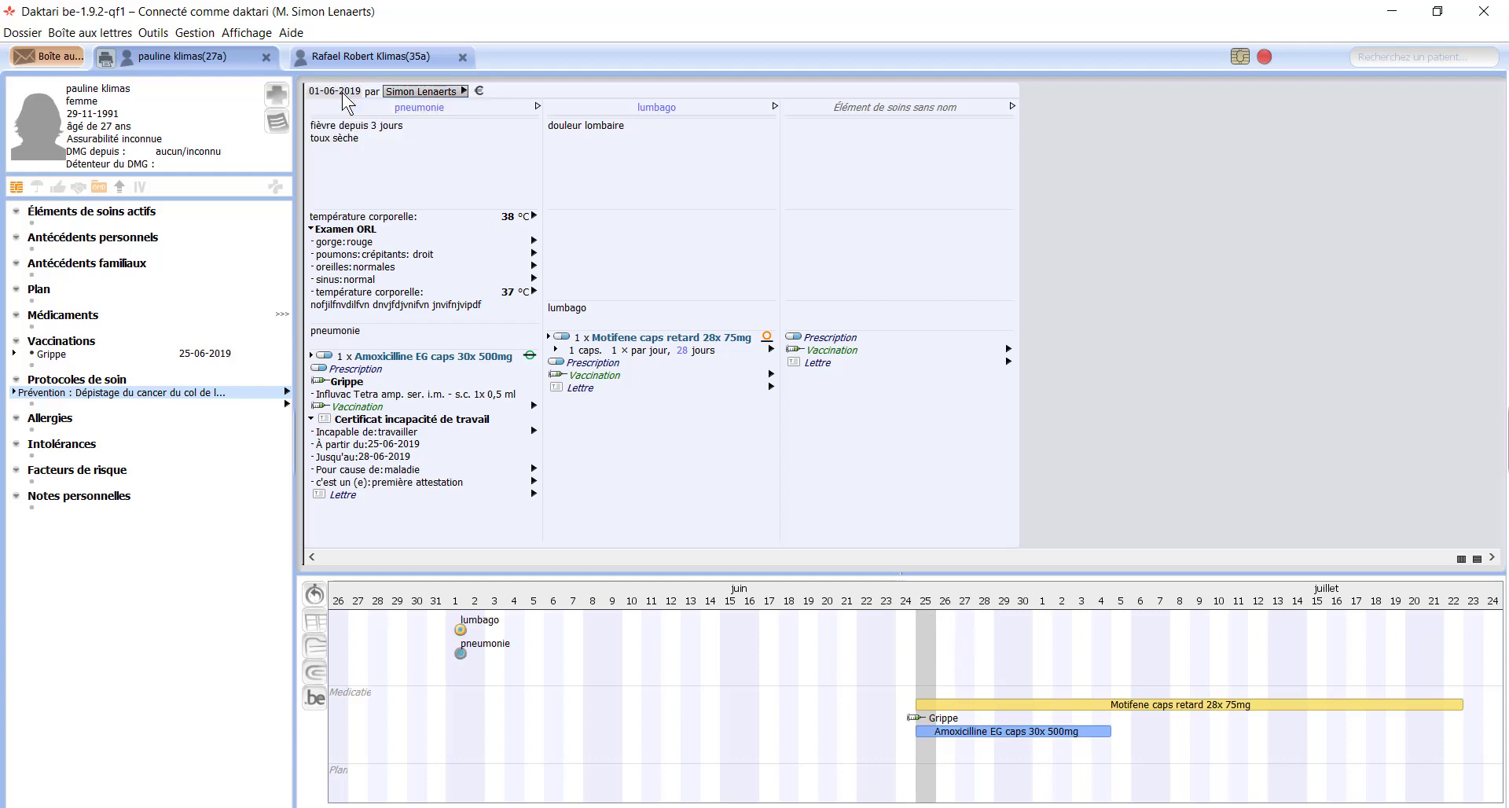
pyautogui.click(267, 56)
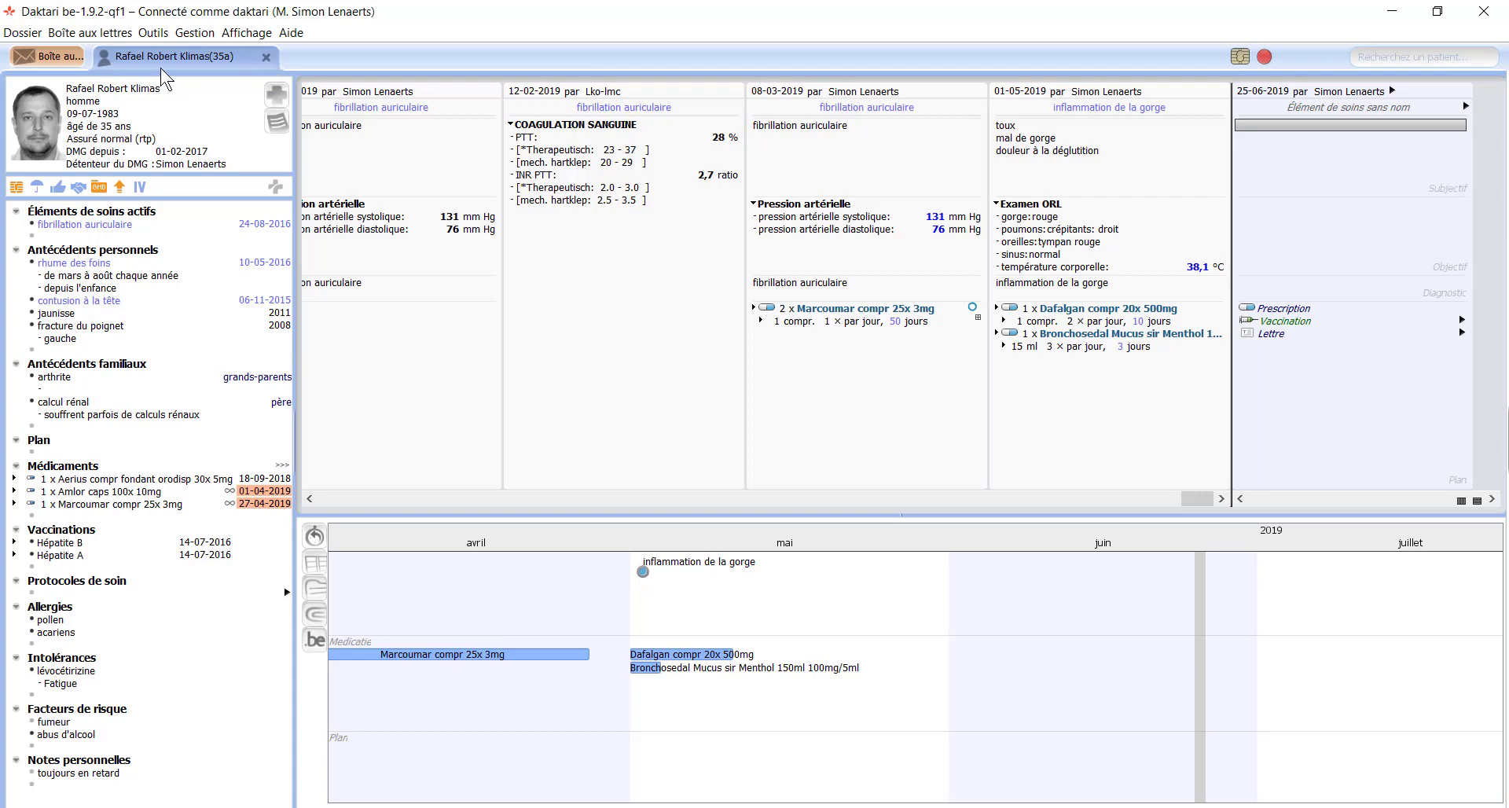
# Step: Fetch new mailbox messages and open the received RX Thorax report
pyautogui.click(45, 57)
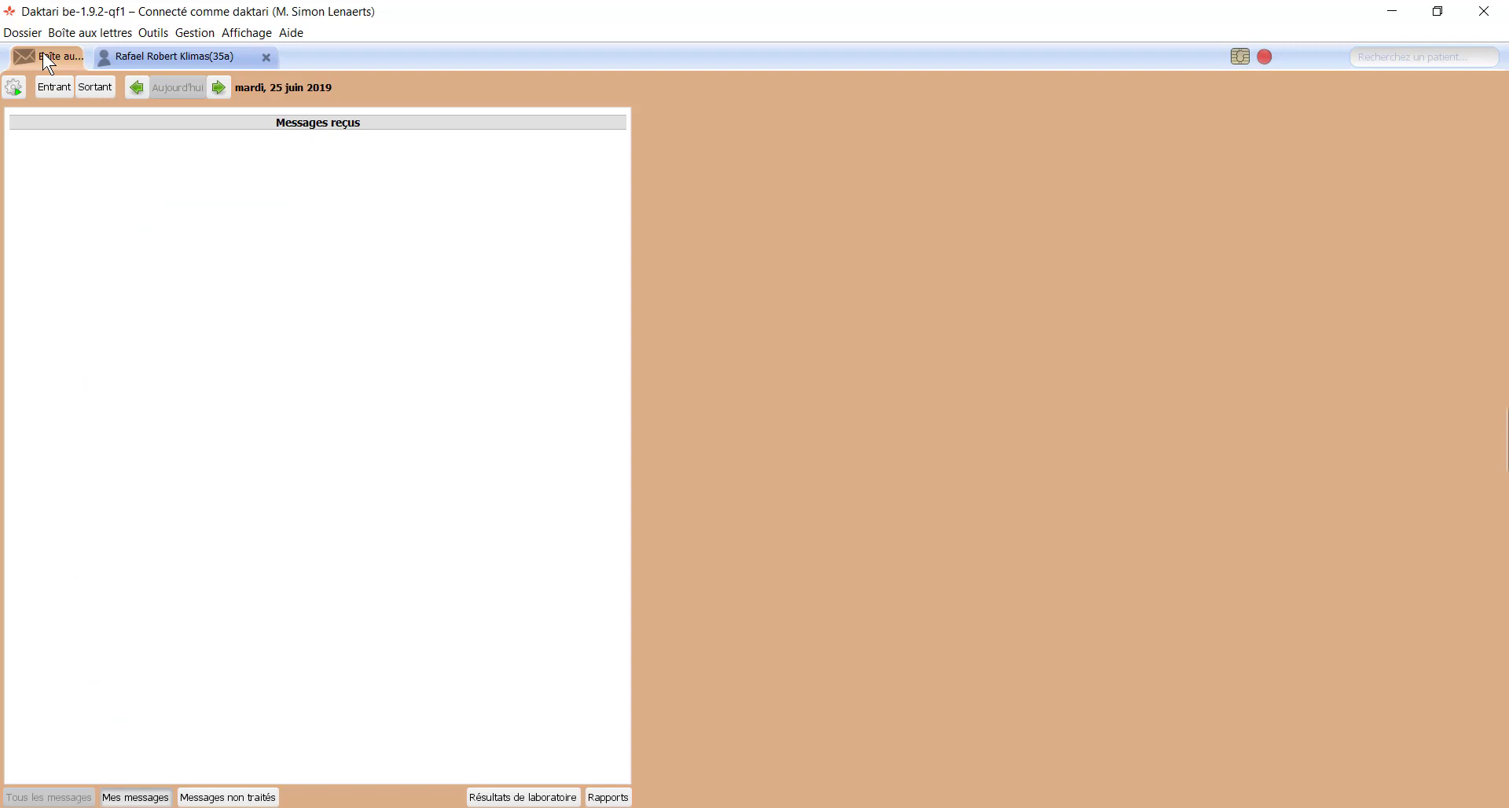
pyautogui.click(12, 93)
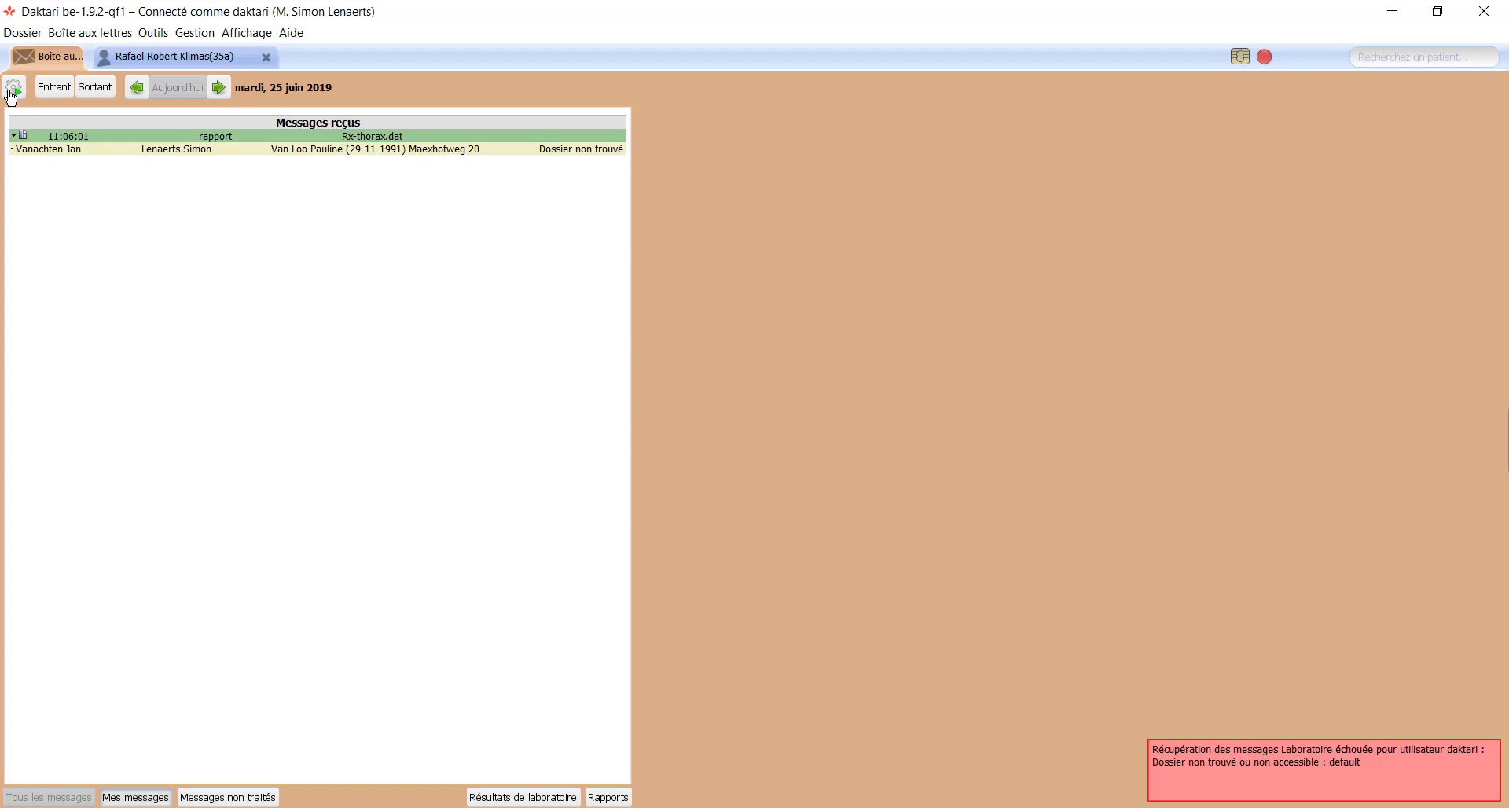
pyautogui.click(287, 150)
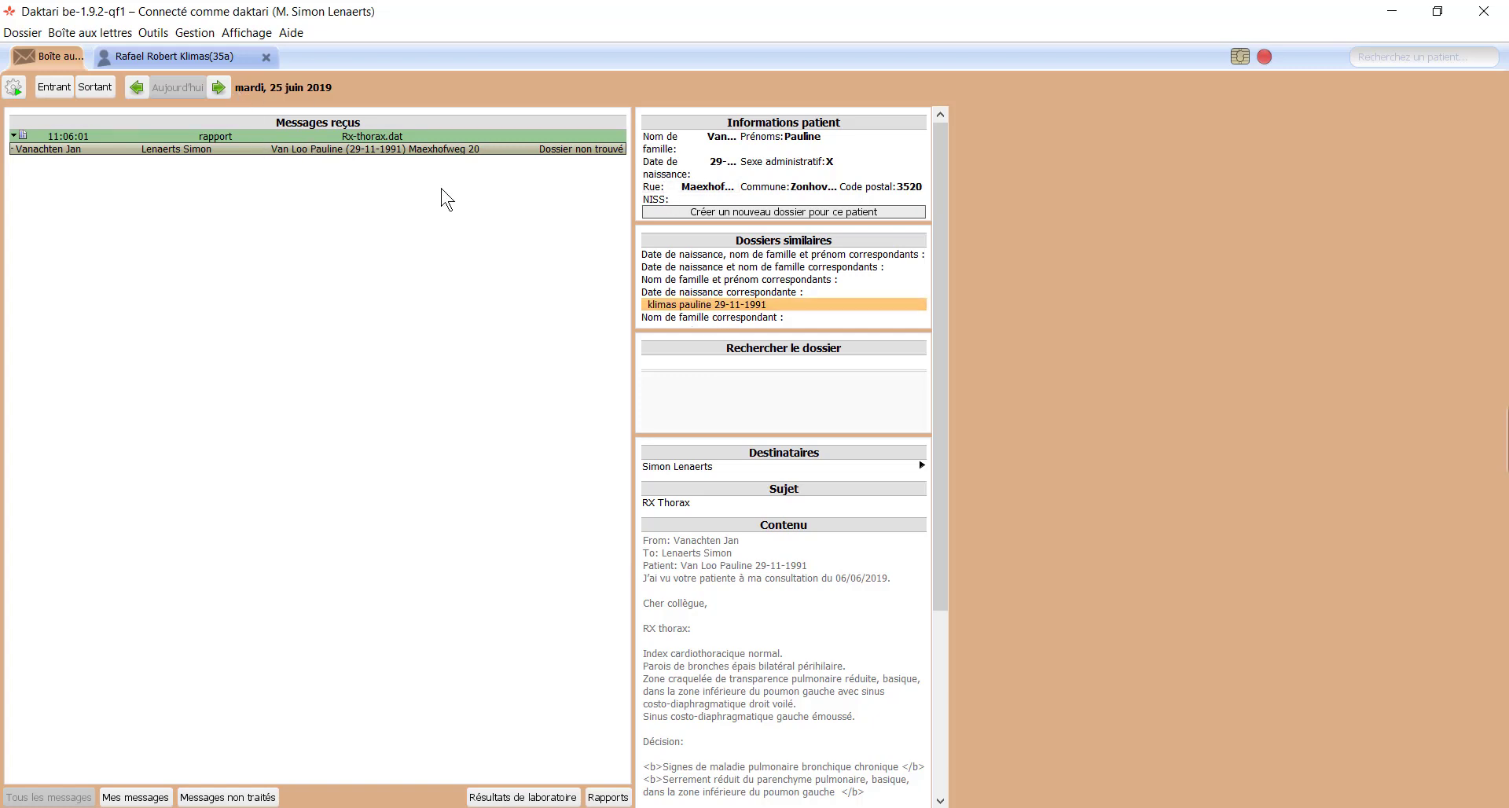
# Step: Attach the RX Thorax report to the matching similar patient file with Ajouter à ce dossier
pyautogui.click(474, 133)
pyautogui.click(498, 149)
pyautogui.click(684, 306)
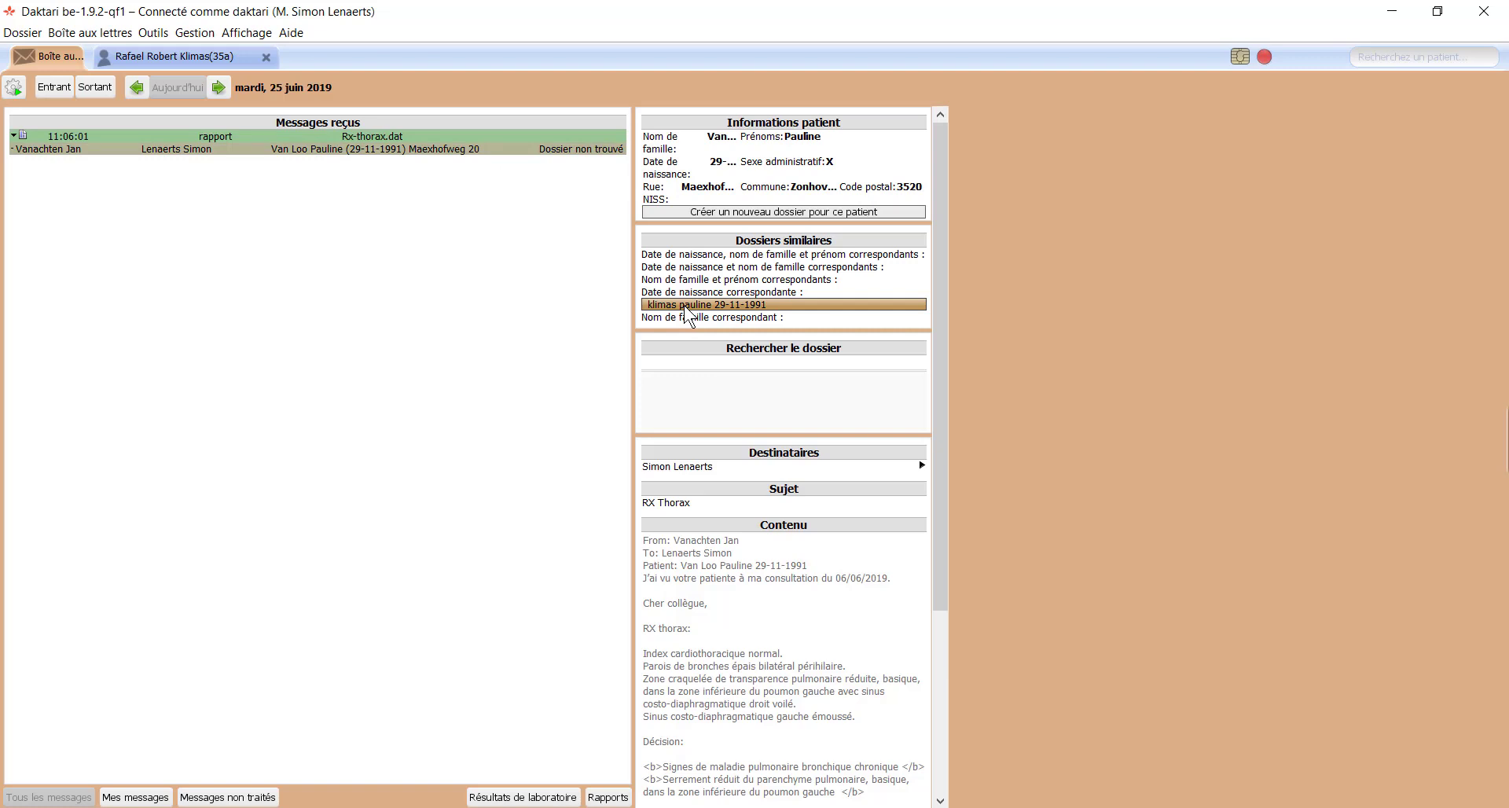
pyautogui.rightClick(685, 307)
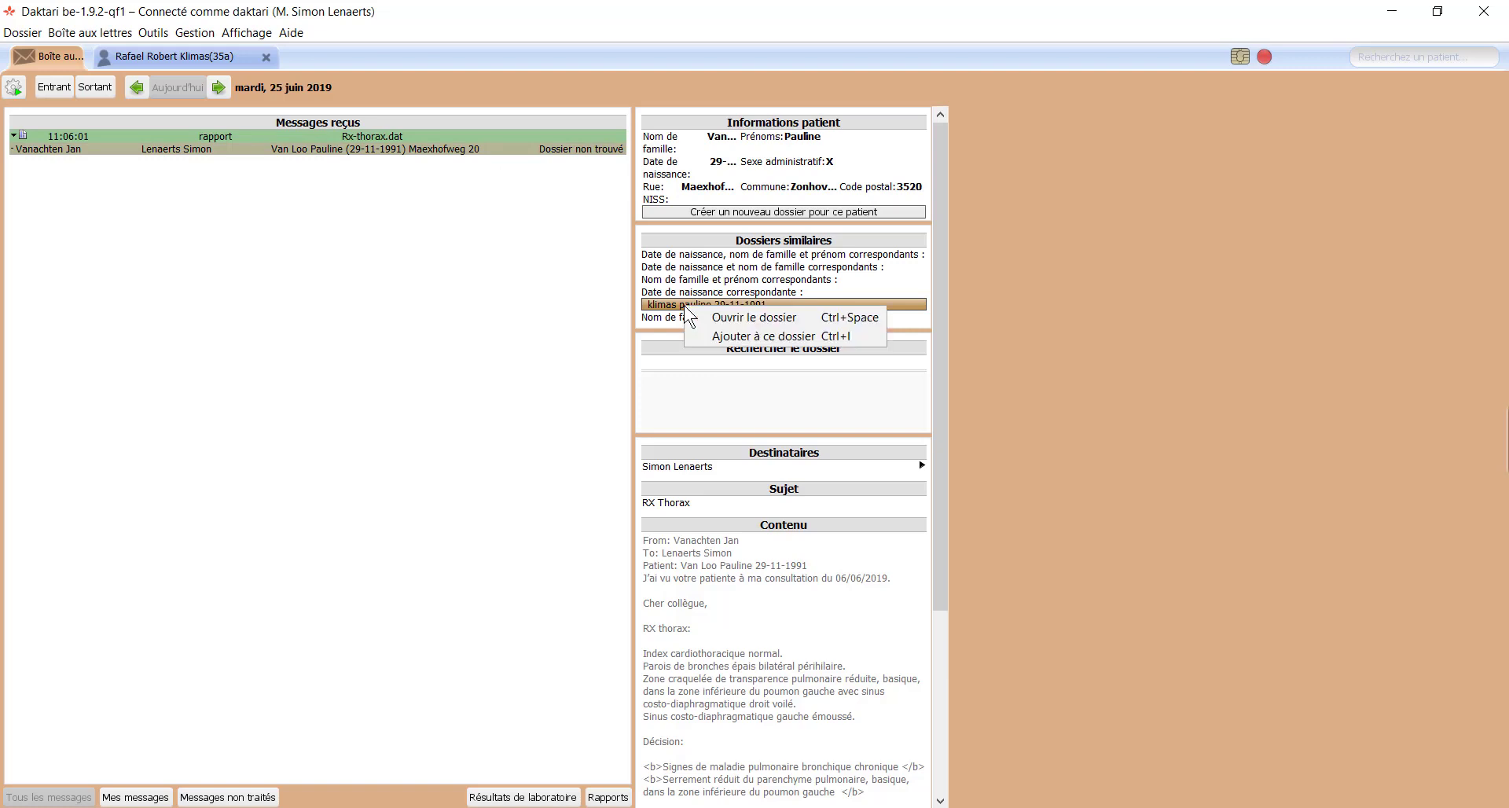
pyautogui.click(794, 336)
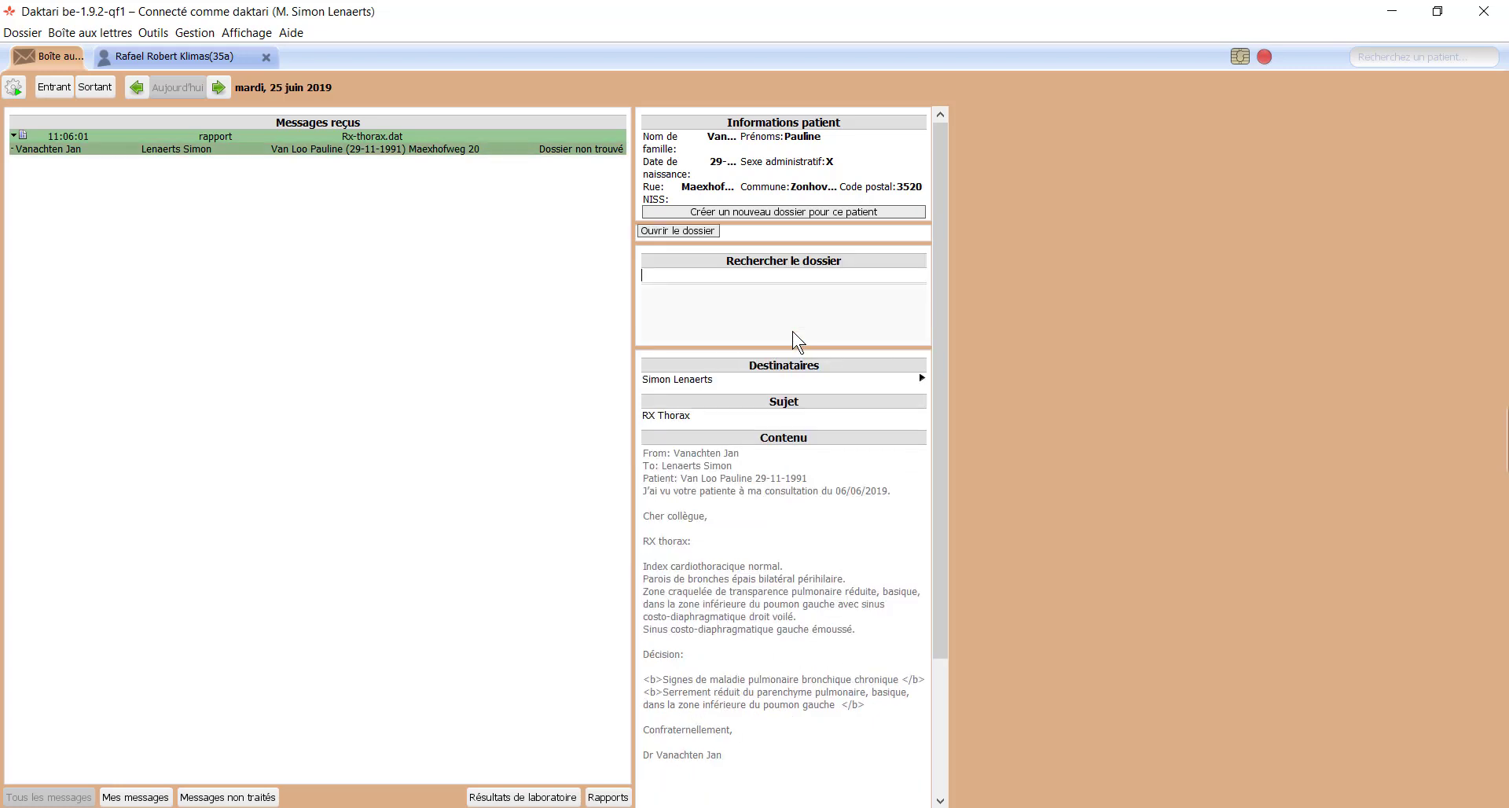
# Step: Open the matching patient's record and link the RX Thorax letter and 25-06-2019 contact to pneumonie
pyautogui.click(709, 232)
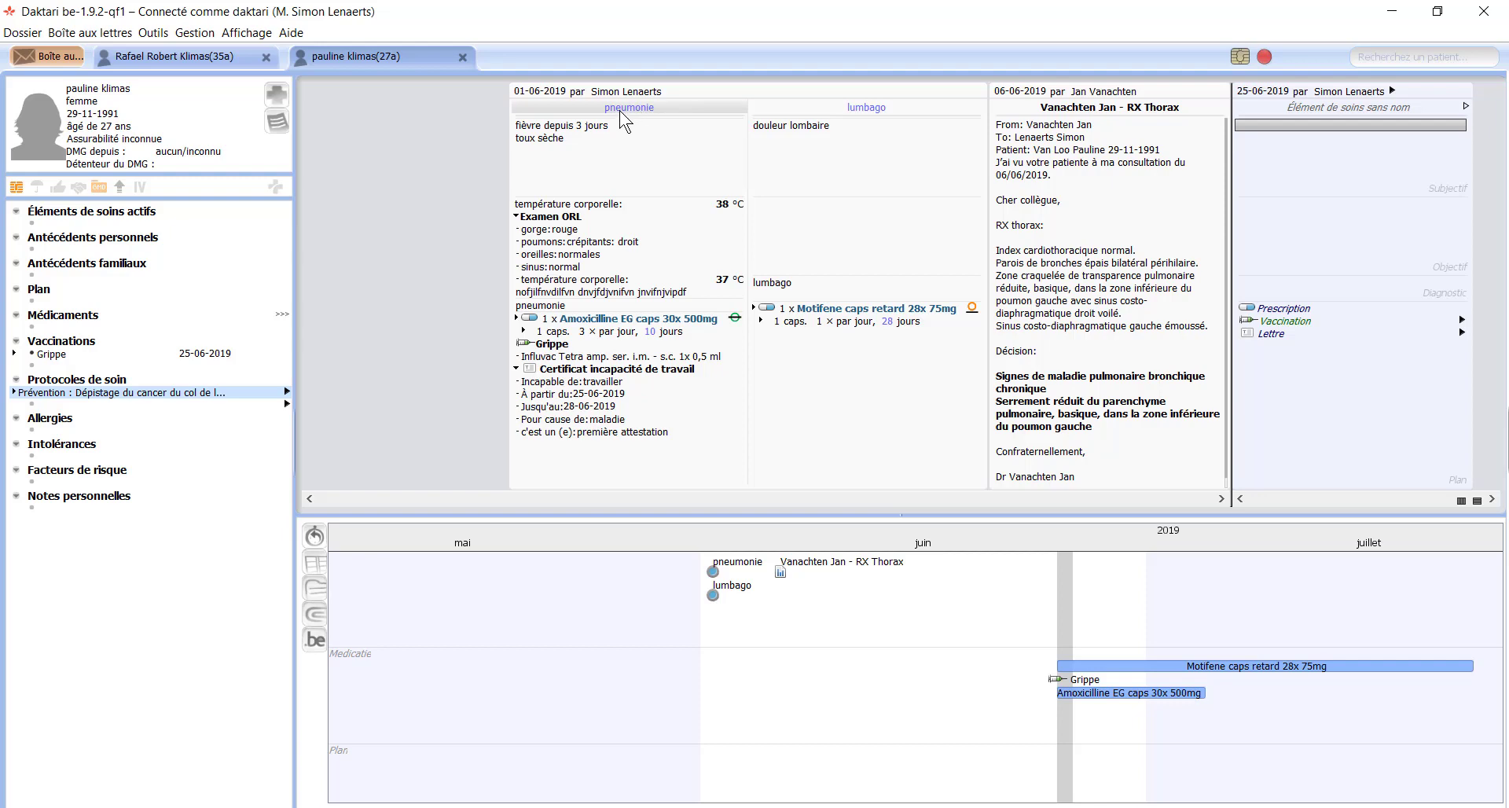
pyautogui.moveTo(625, 122); pyautogui.dragTo(1120, 157)
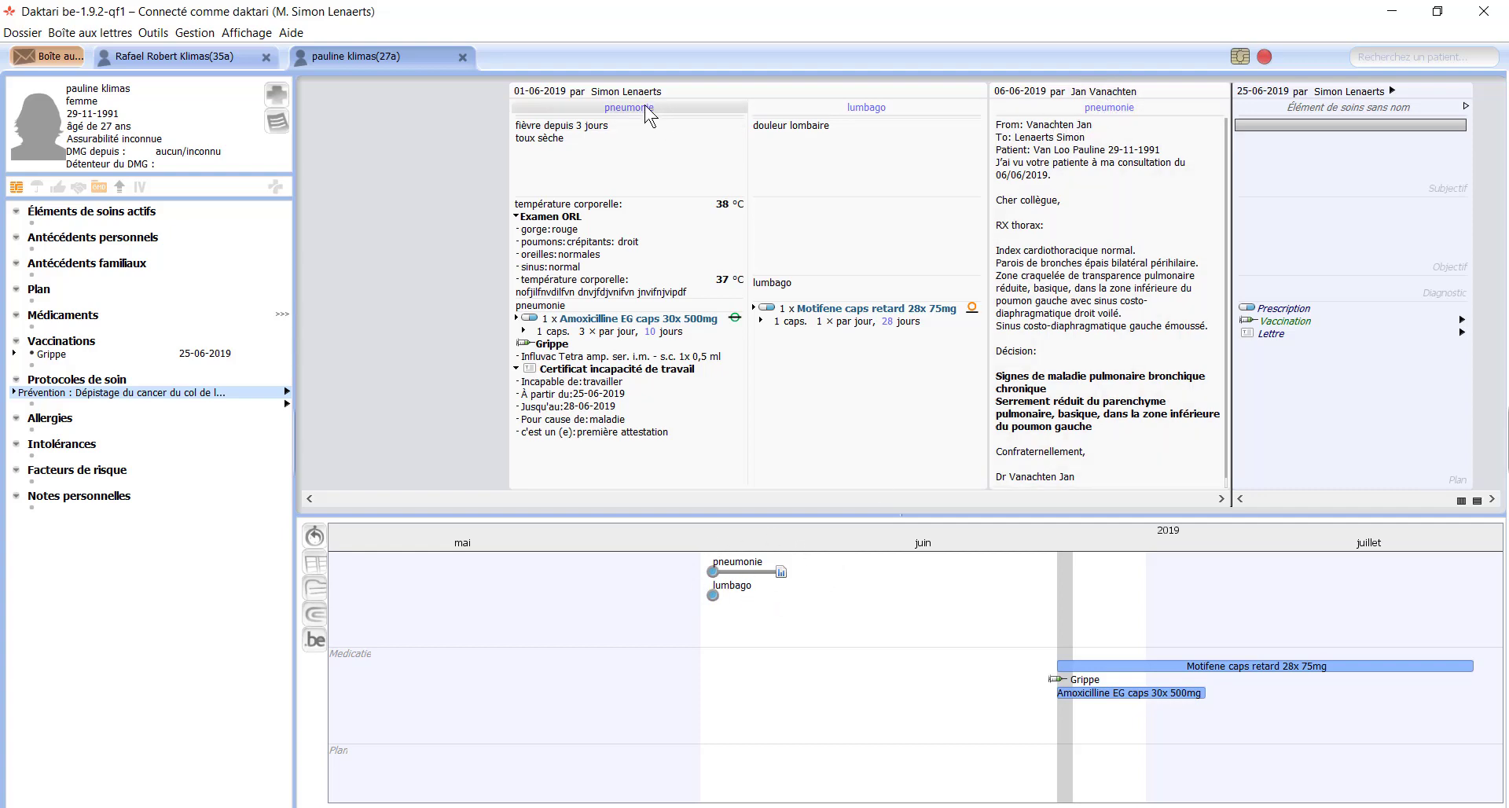
pyautogui.moveTo(647, 113); pyautogui.dragTo(1327, 141)
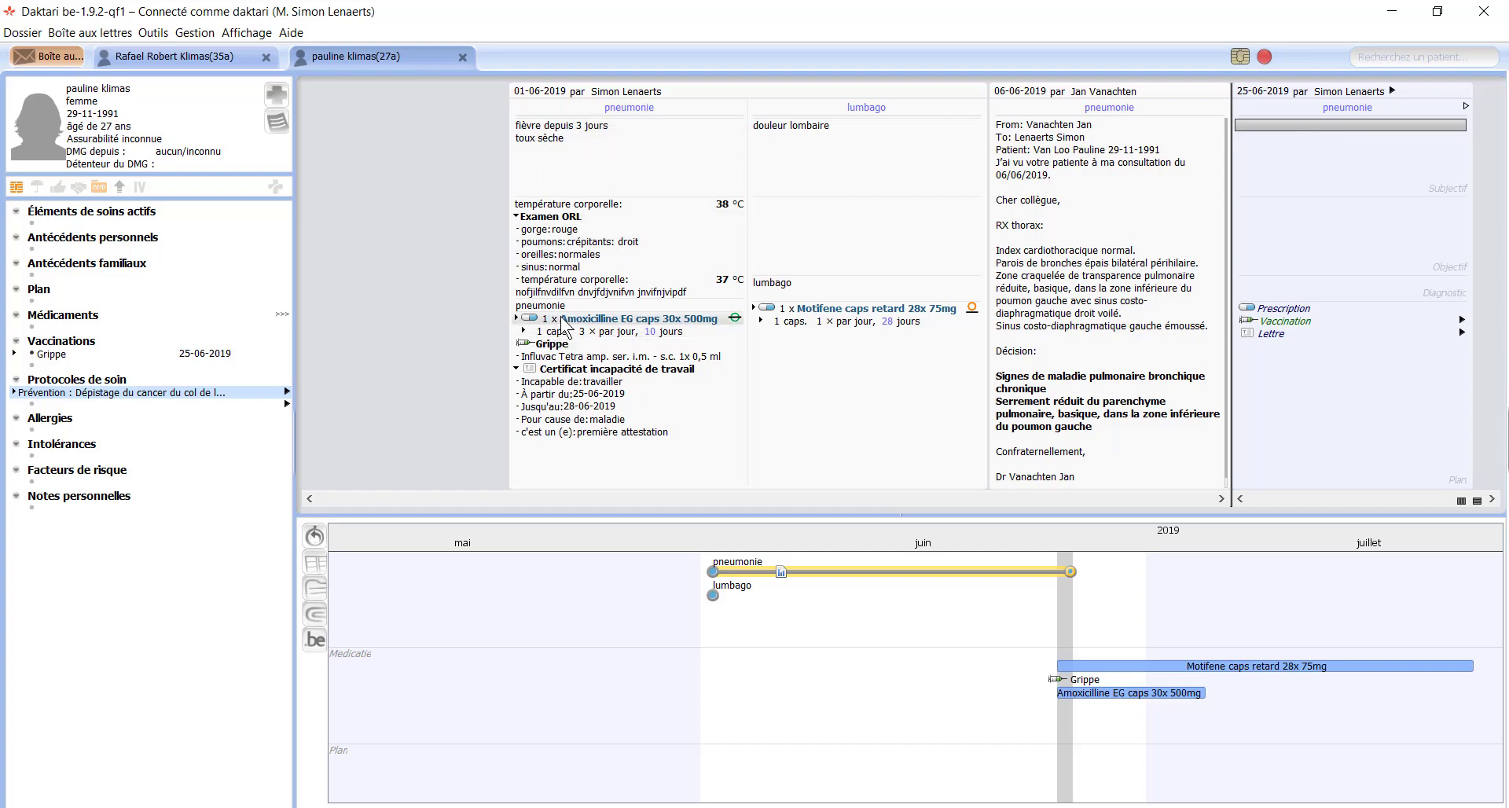
# Step: Copy the Amoxicilline prescription and work-incapacity certificate into the 25-06-2019 contact
pyautogui.moveTo(561, 318); pyautogui.dragTo(1337, 298)
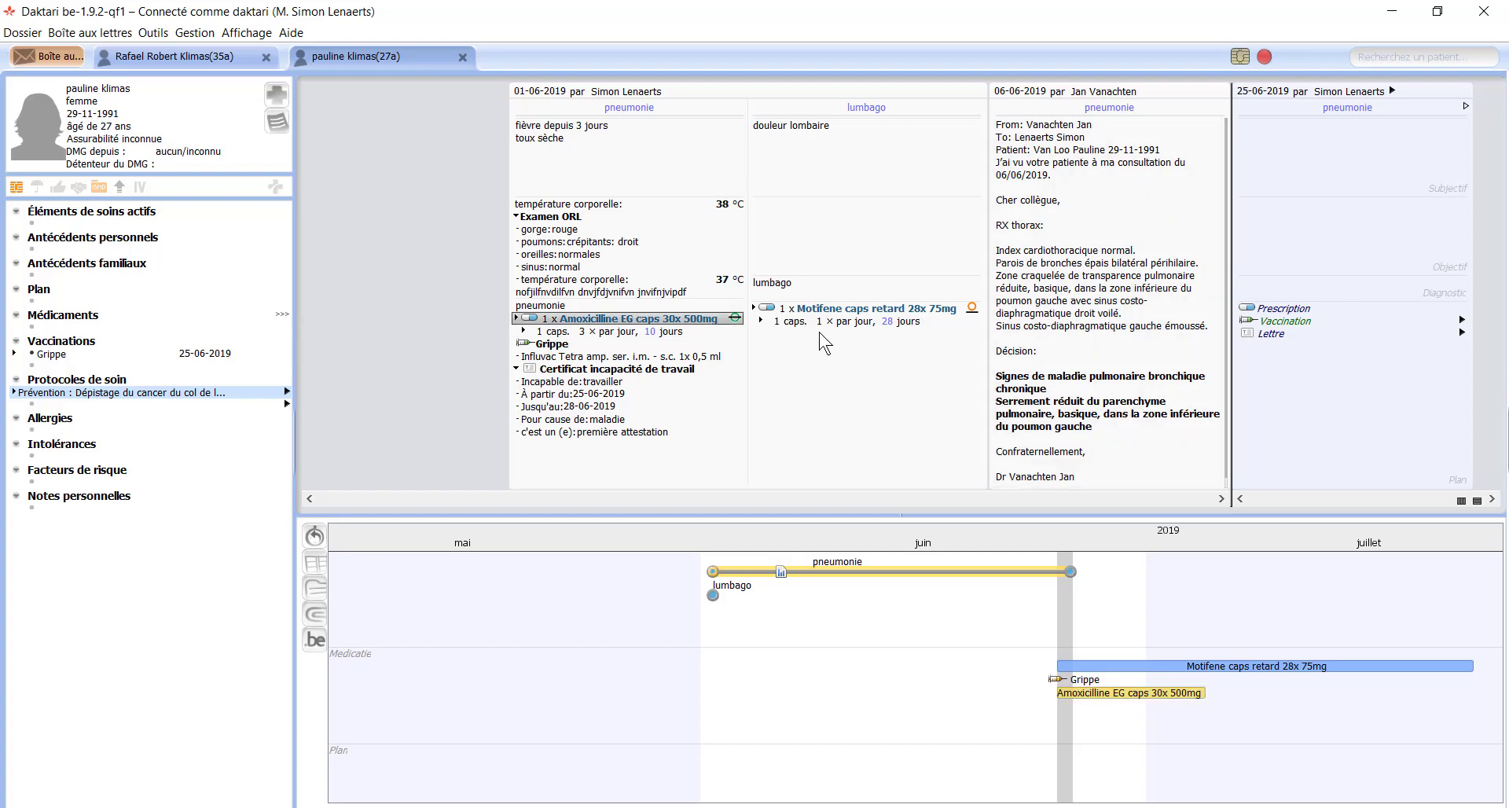
pyautogui.moveTo(669, 322); pyautogui.dragTo(1411, 321)
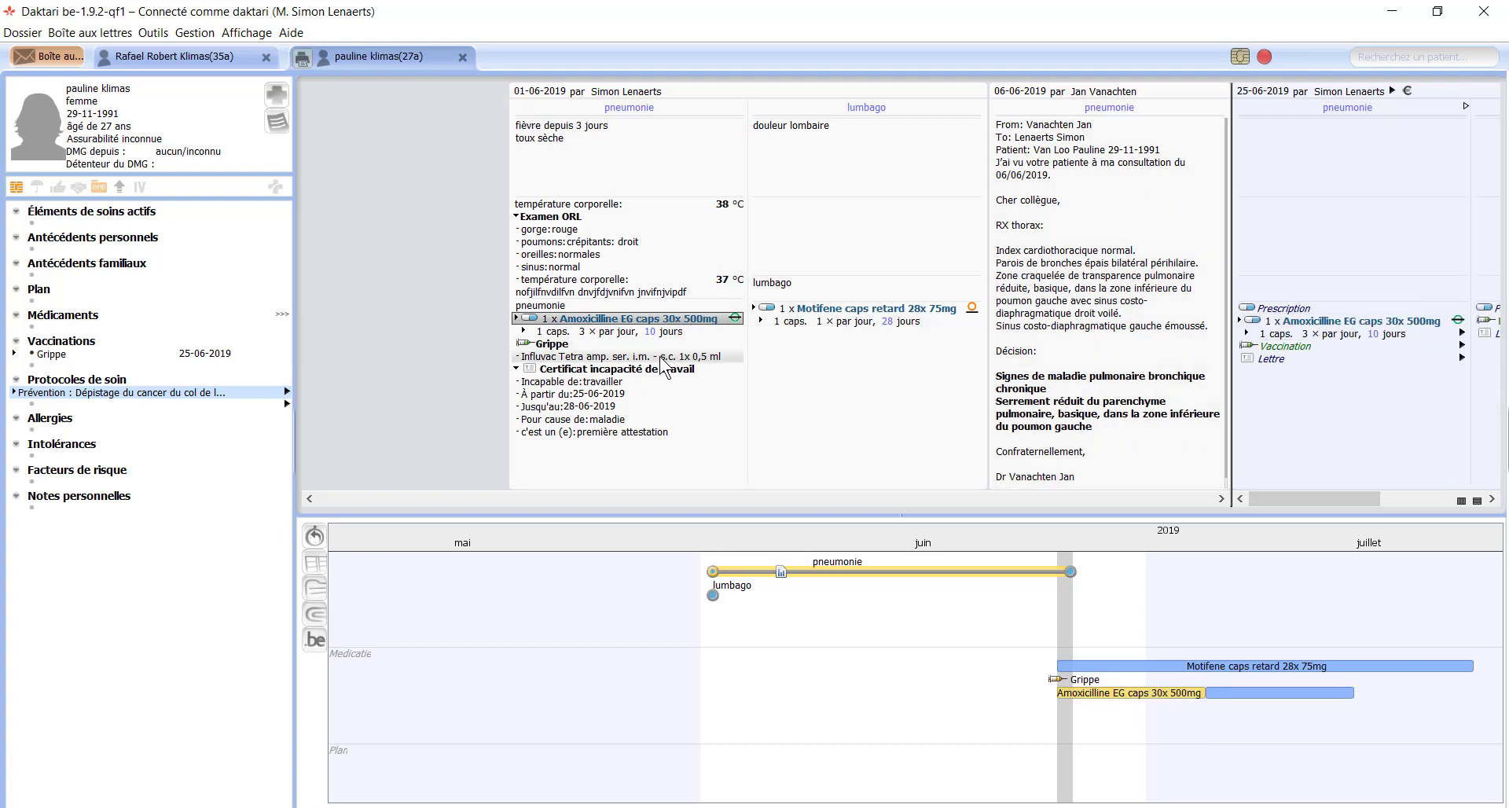
pyautogui.moveTo(638, 370); pyautogui.dragTo(1328, 366)
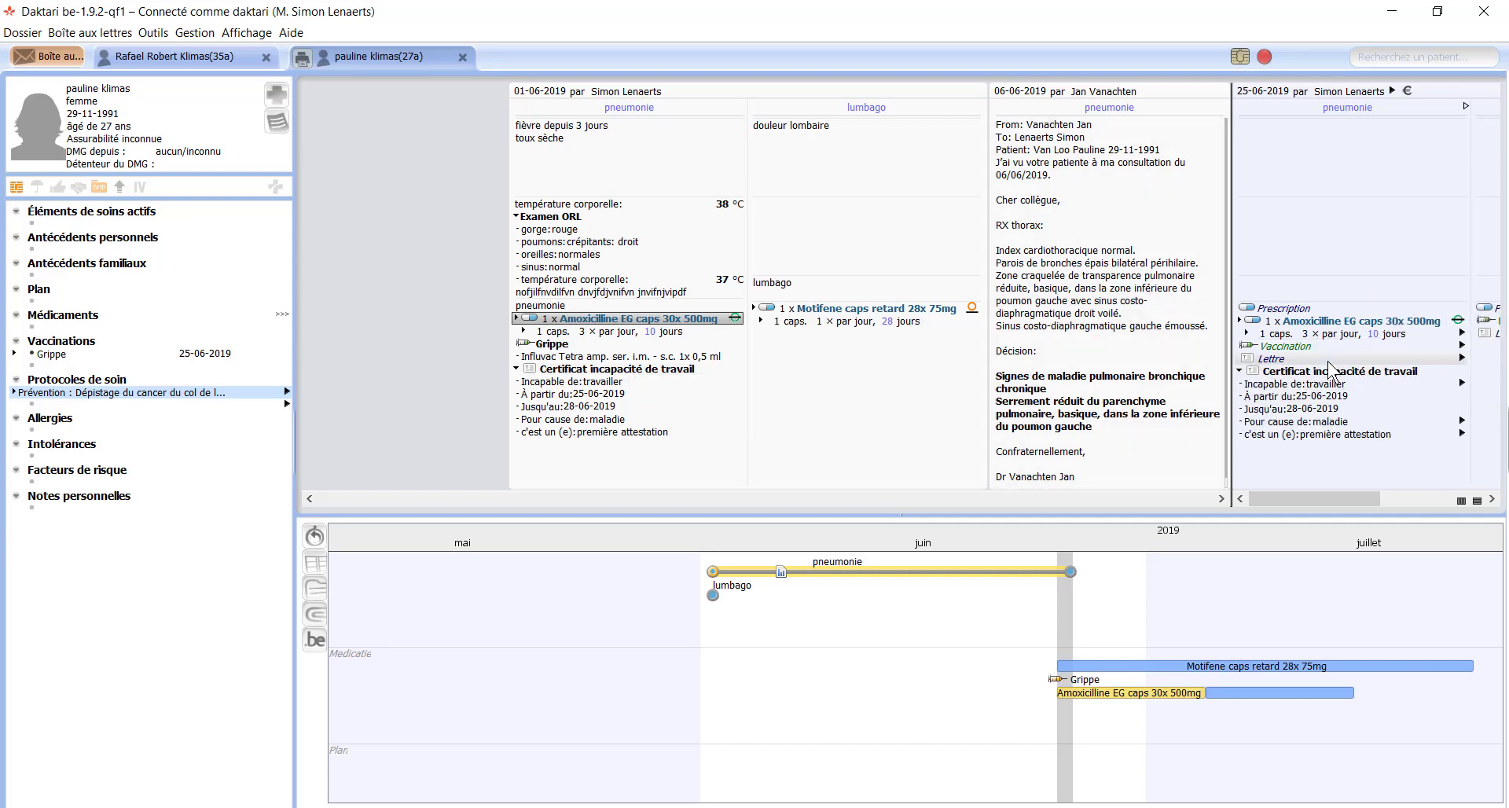
# Step: Change the copied certificate's attestation type to prolongation
pyautogui.click(1400, 436)
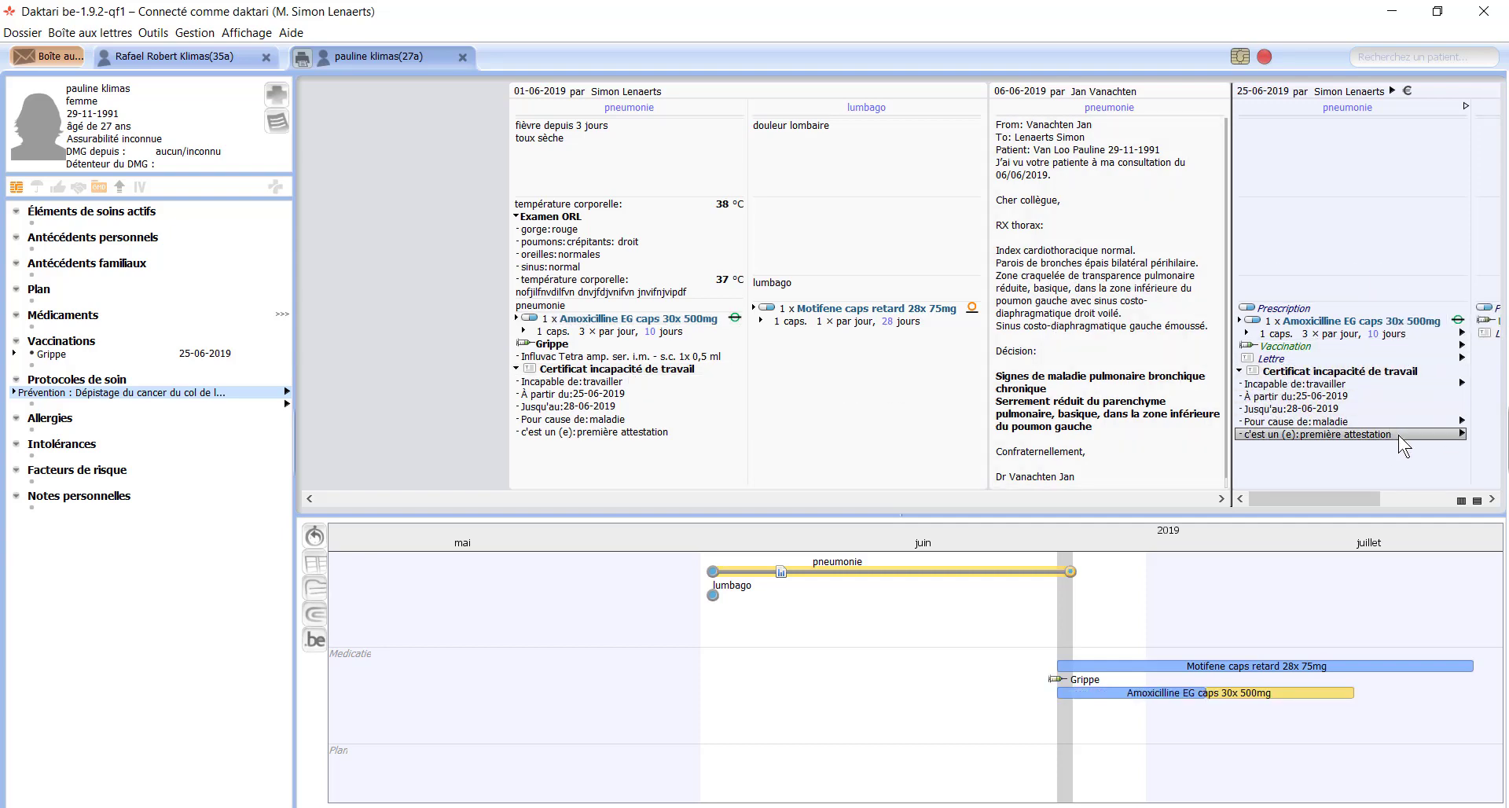
pyautogui.press('Right')
pyautogui.press('Down')
pyautogui.press('Return')
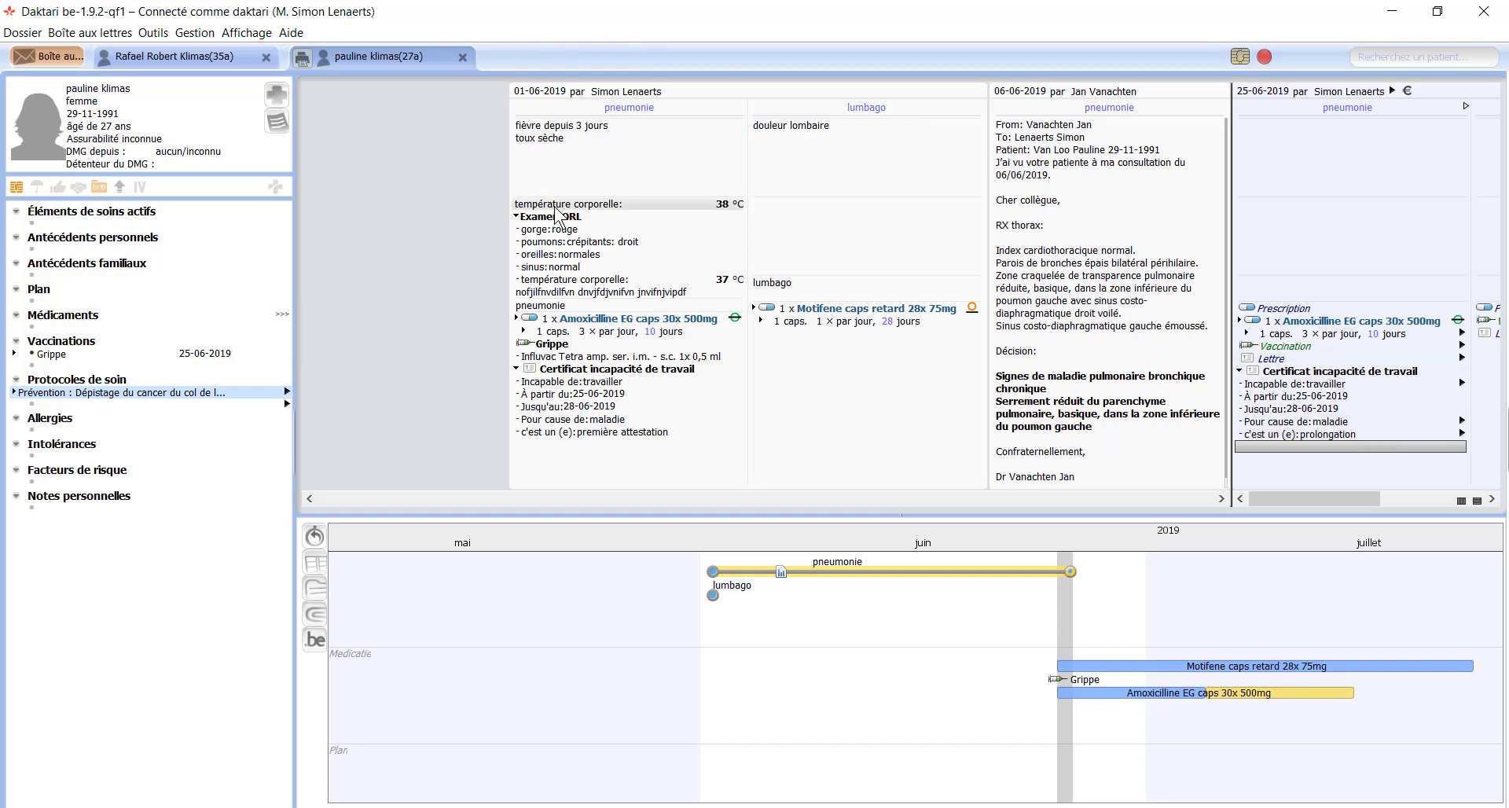
# Step: Copy 38 °C and toux sèche into the 25-06 contact and file pneumonie under Antécédents personnels
pyautogui.moveTo(556, 212); pyautogui.dragTo(1282, 224)
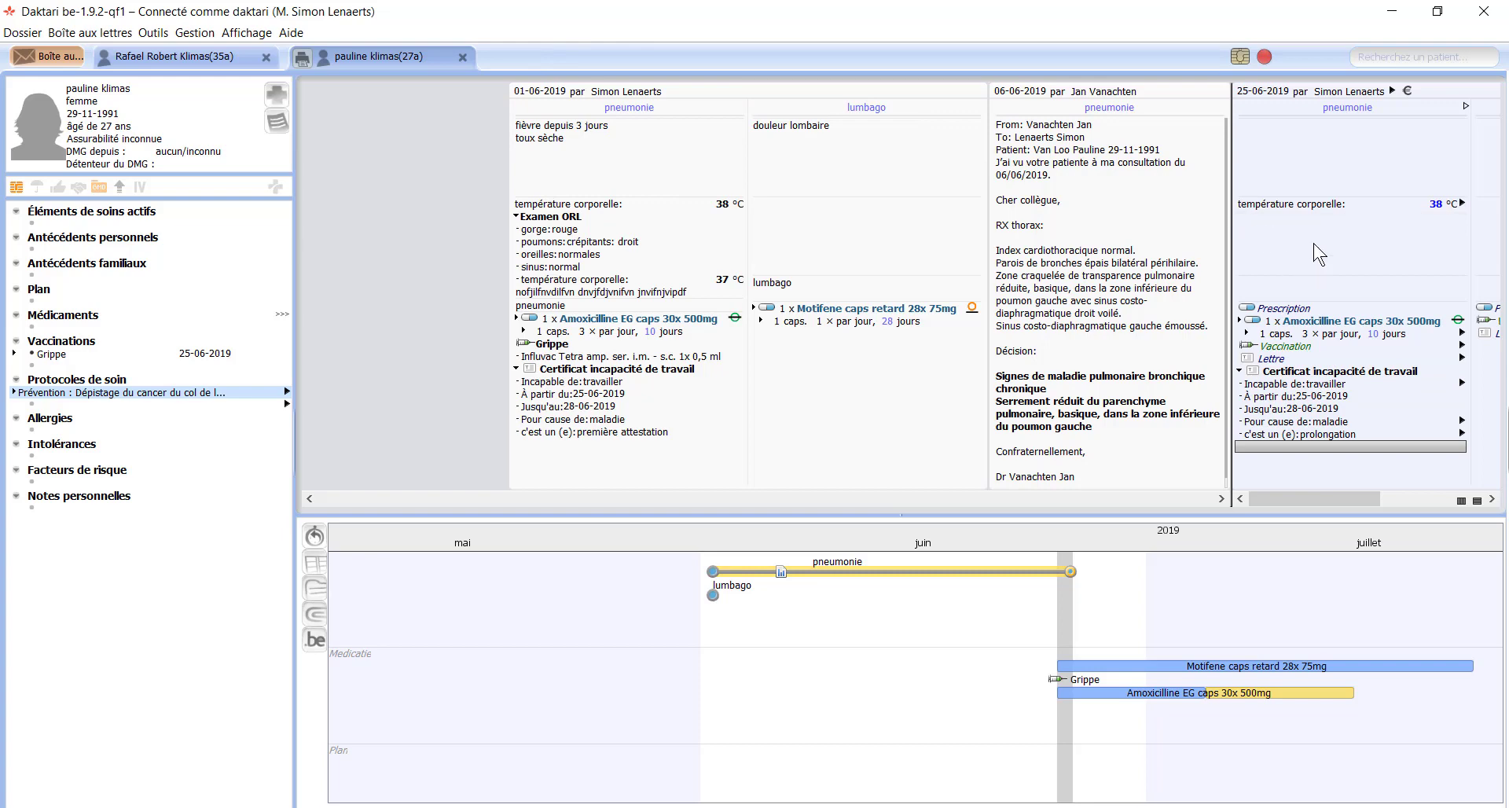
pyautogui.moveTo(569, 137); pyautogui.dragTo(1305, 126)
pyautogui.moveTo(622, 122); pyautogui.dragTo(178, 229)
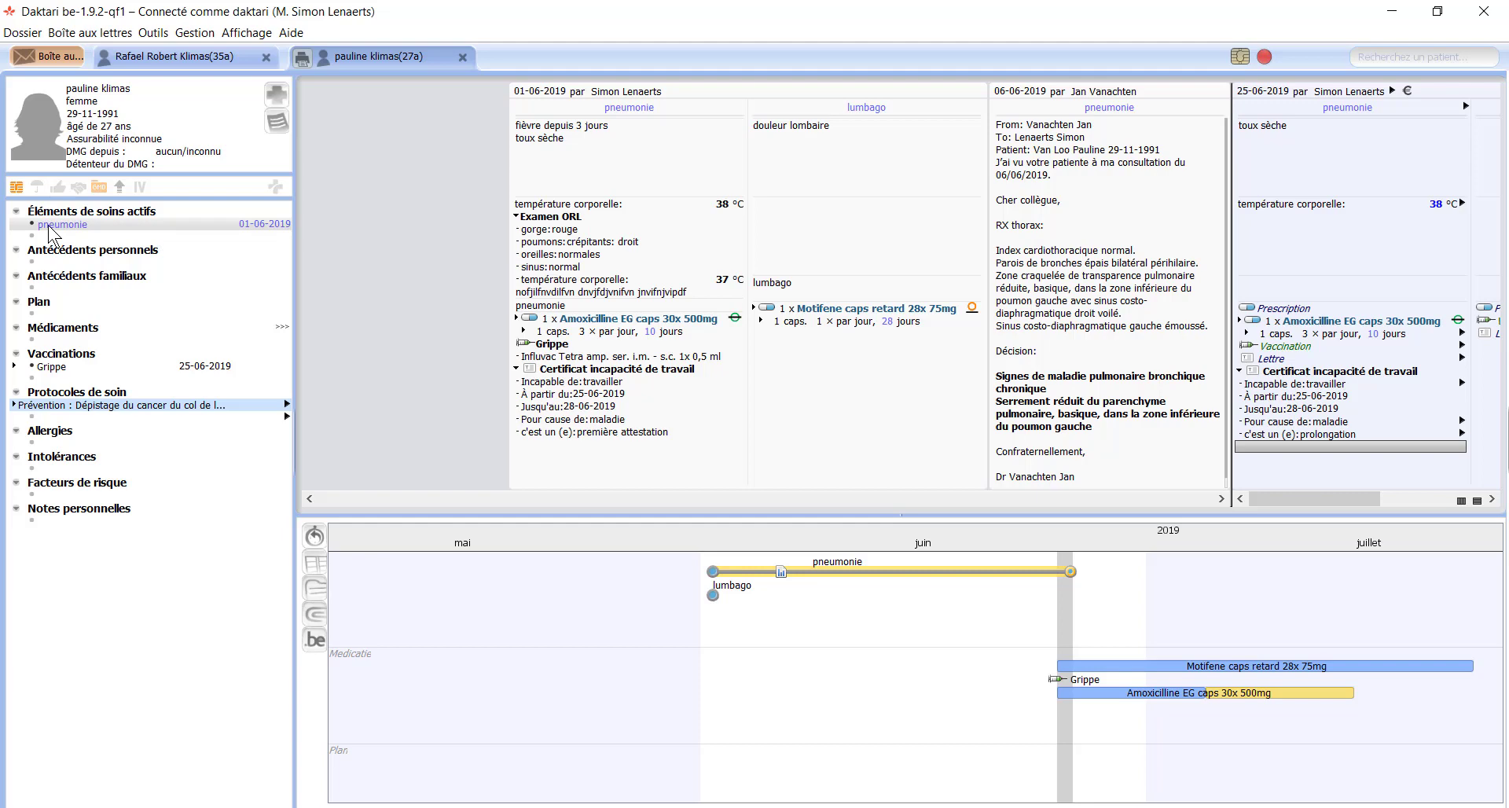
pyautogui.moveTo(49, 230); pyautogui.dragTo(50, 271)
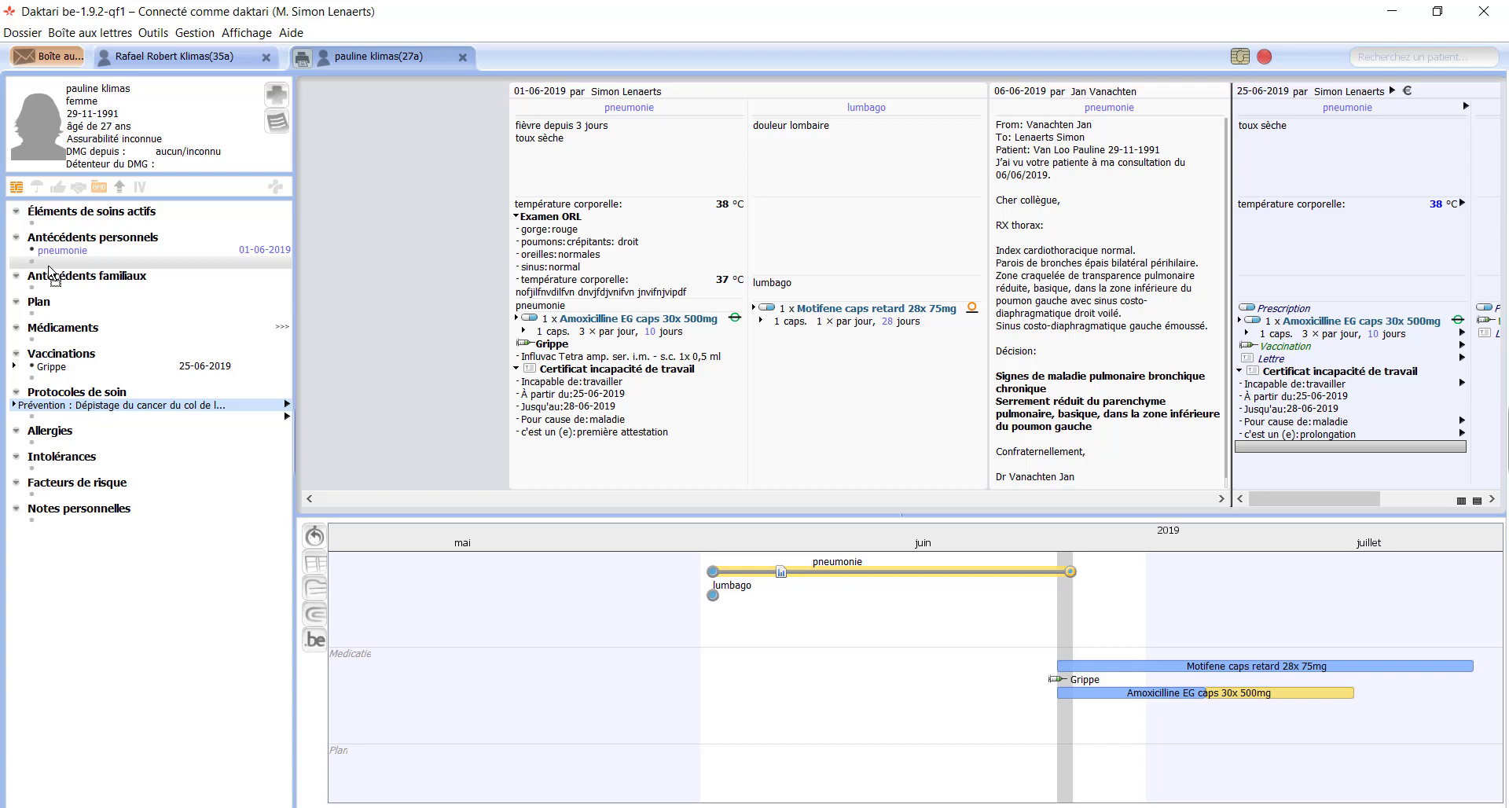
# Step: Add dépression as an active care element and set its date to 06-2019
pyautogui.click(58, 222)
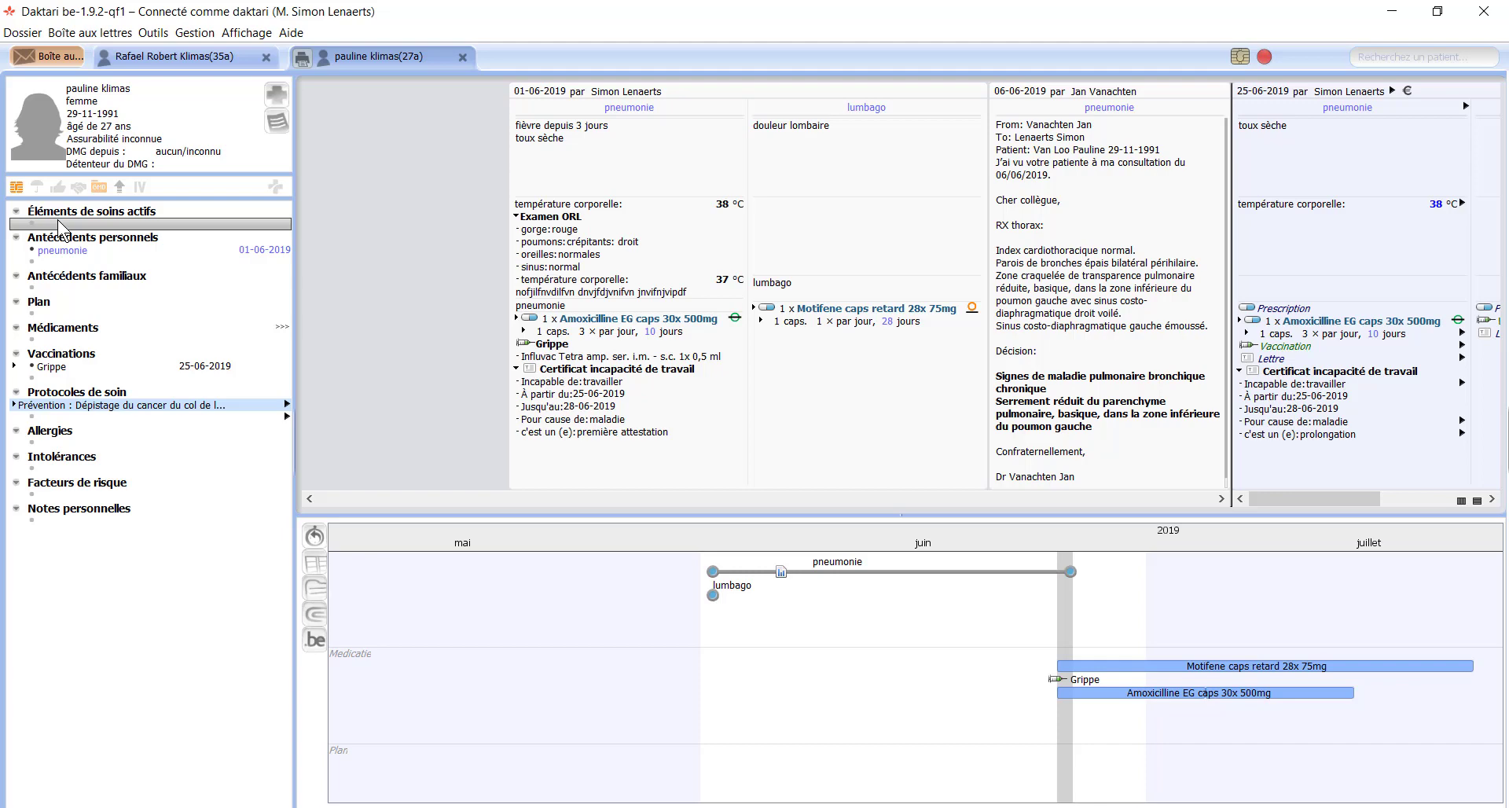
pyautogui.write('dep')
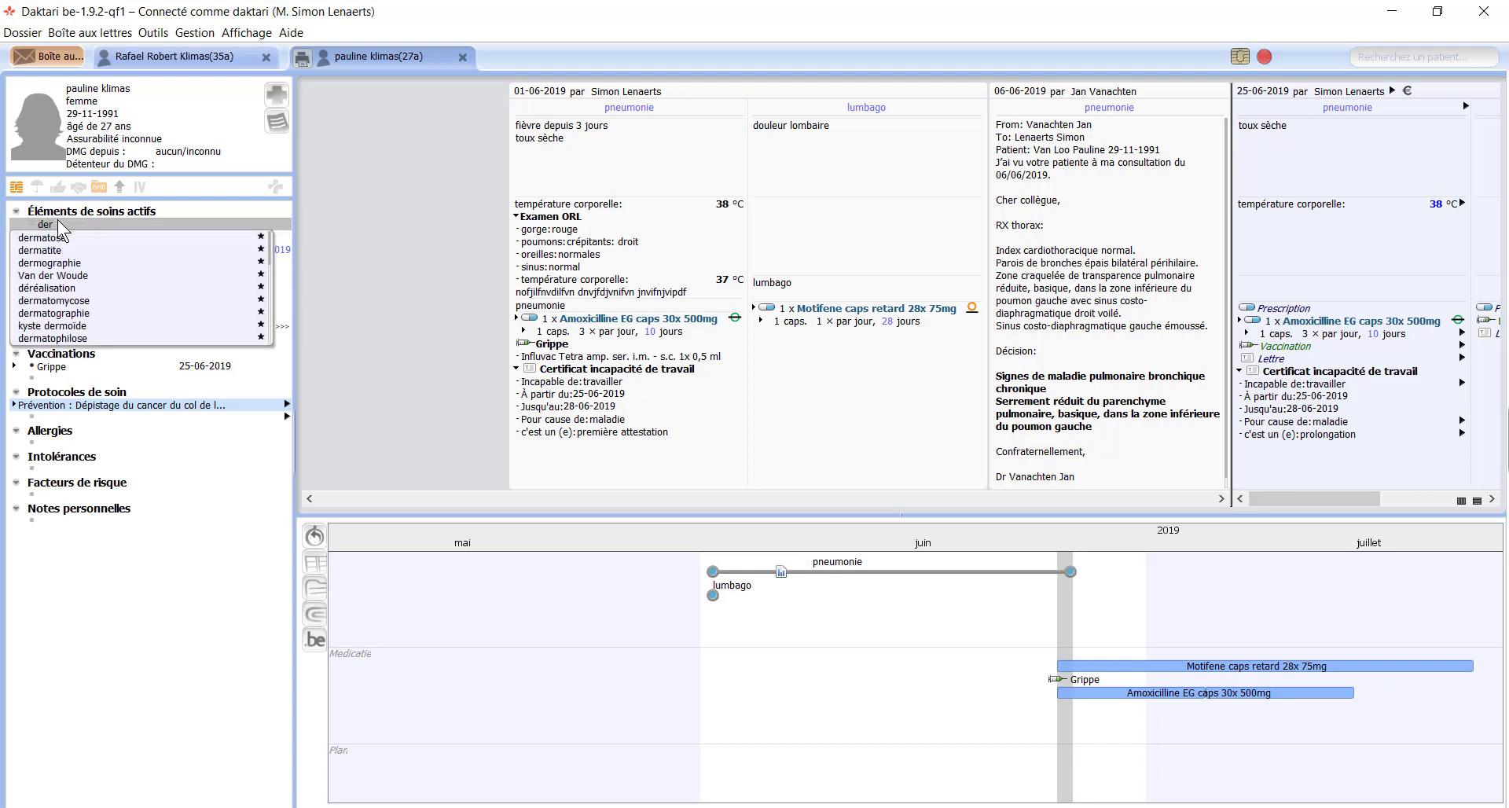
pyautogui.write('r')
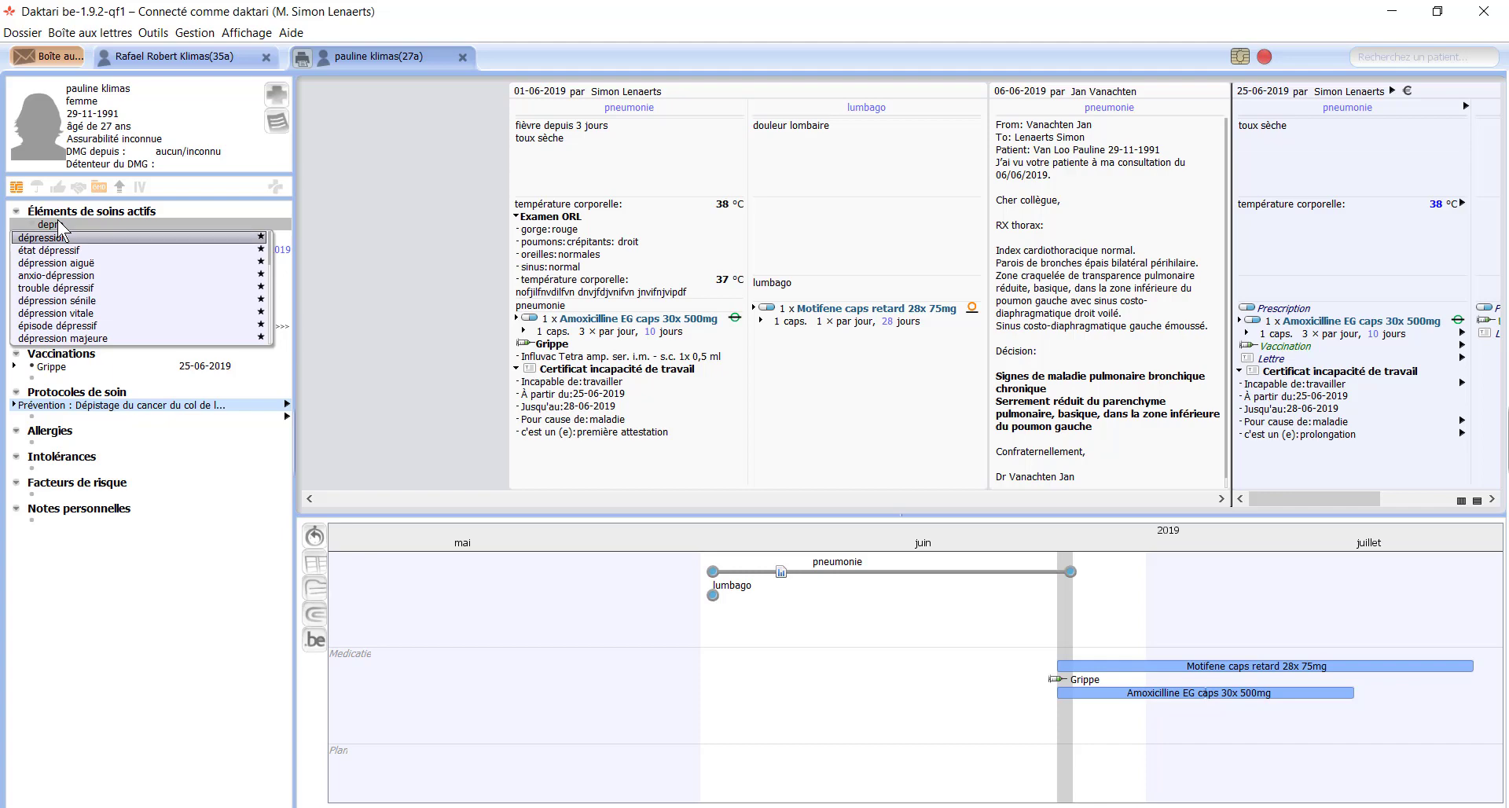
pyautogui.press('Return')
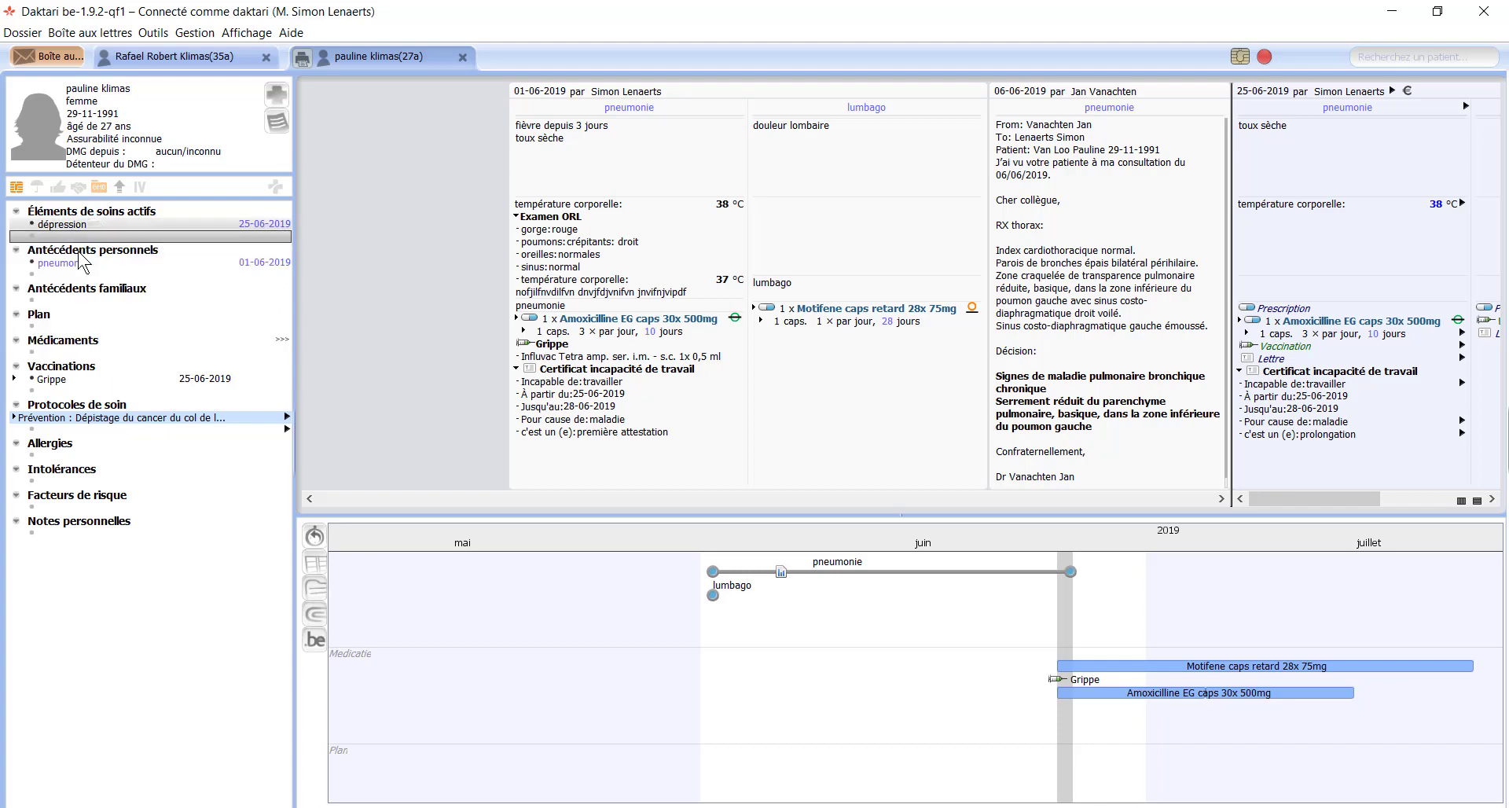
pyautogui.click(248, 224)
pyautogui.click(249, 225)
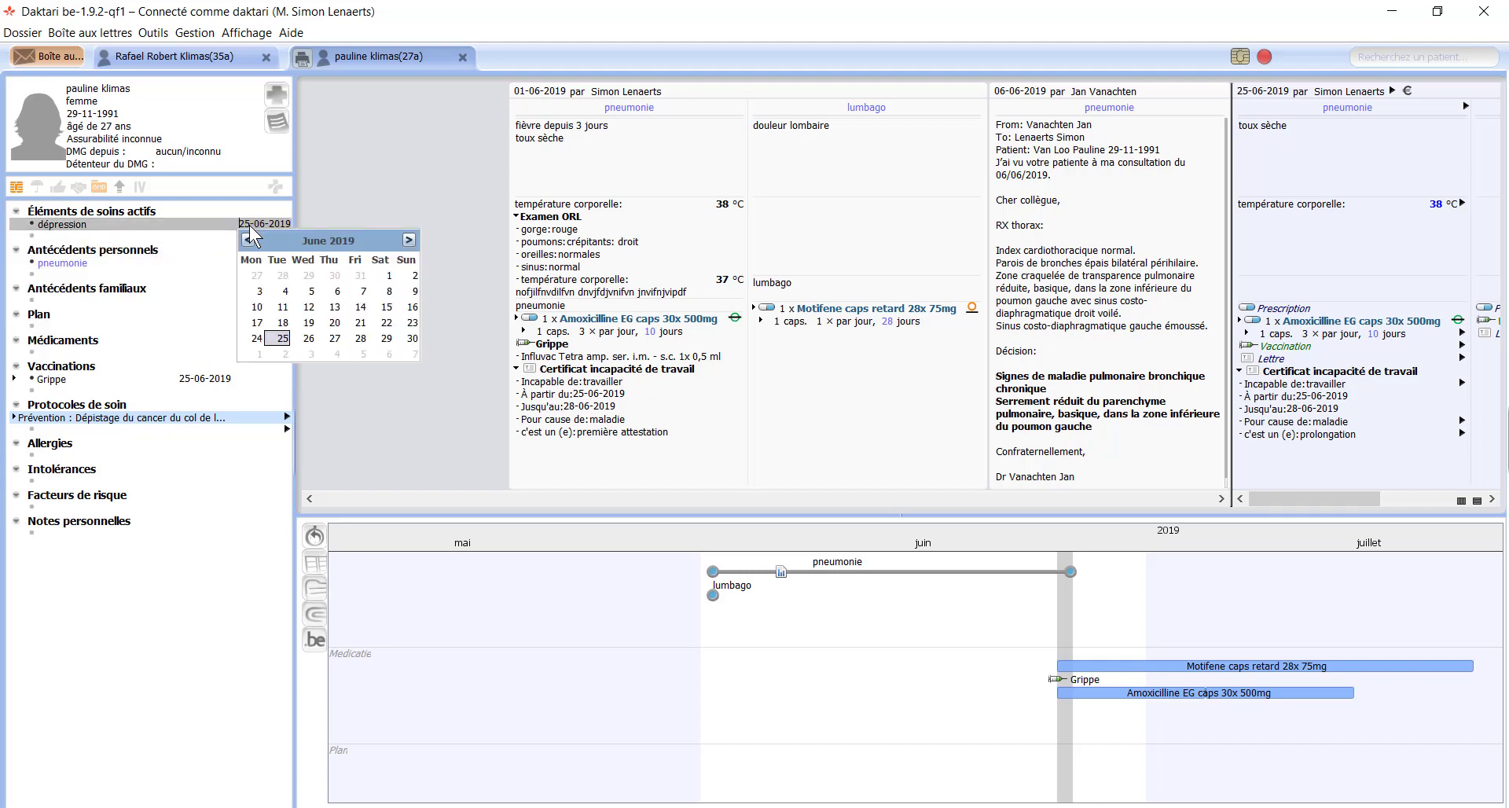
pyautogui.press('Return')
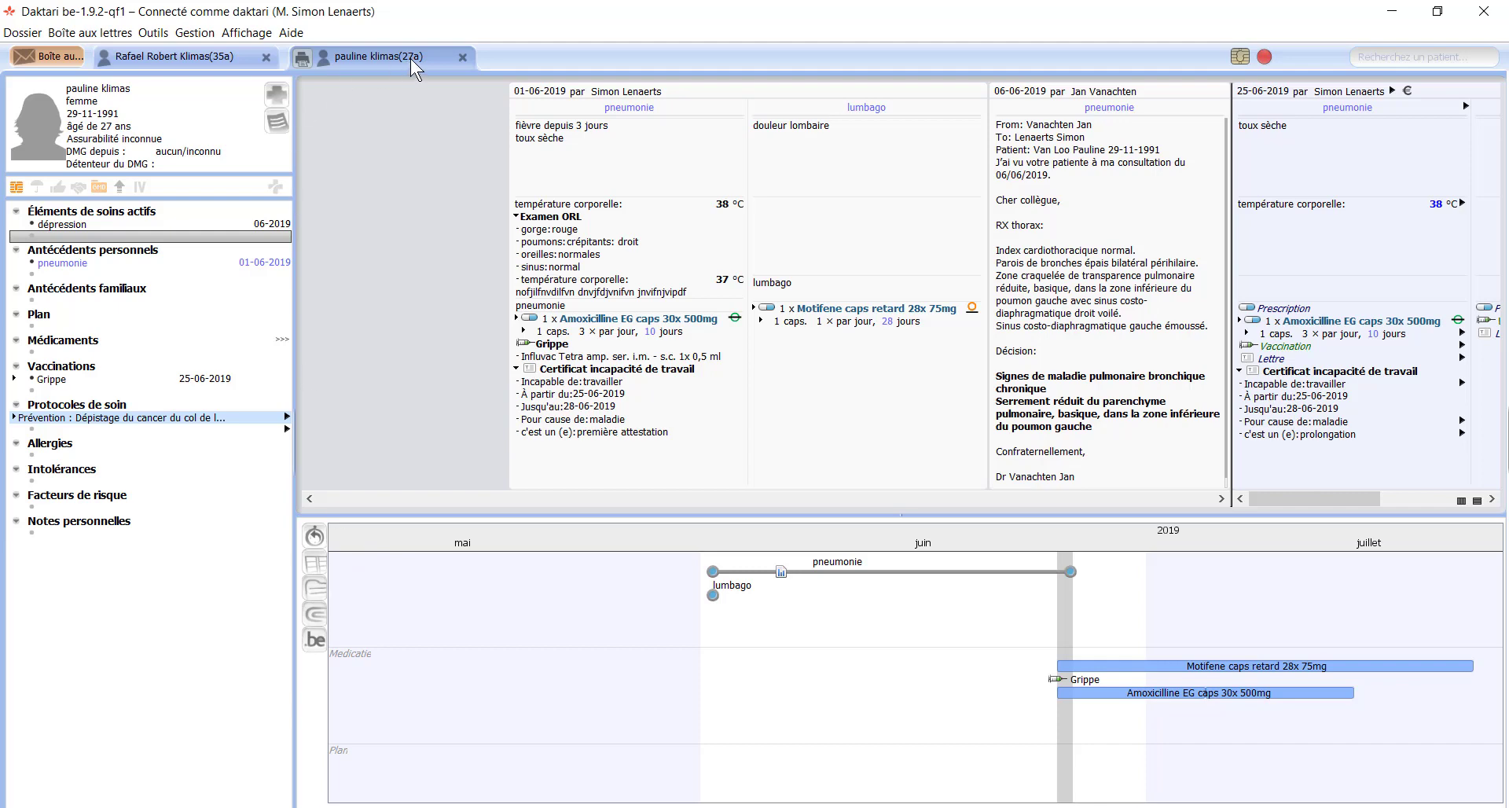
pyautogui.click(463, 56)
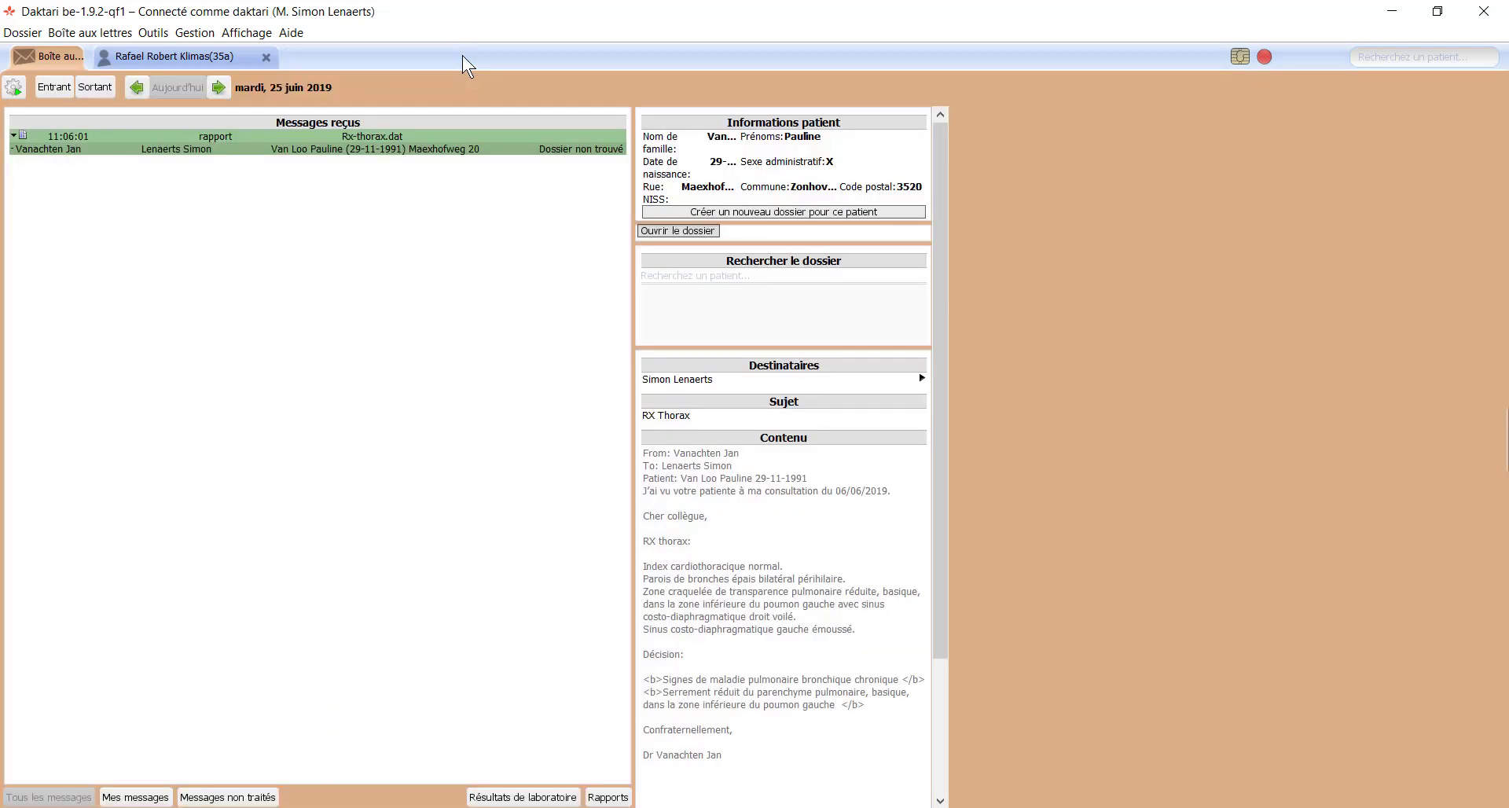
pyautogui.click(144, 58)
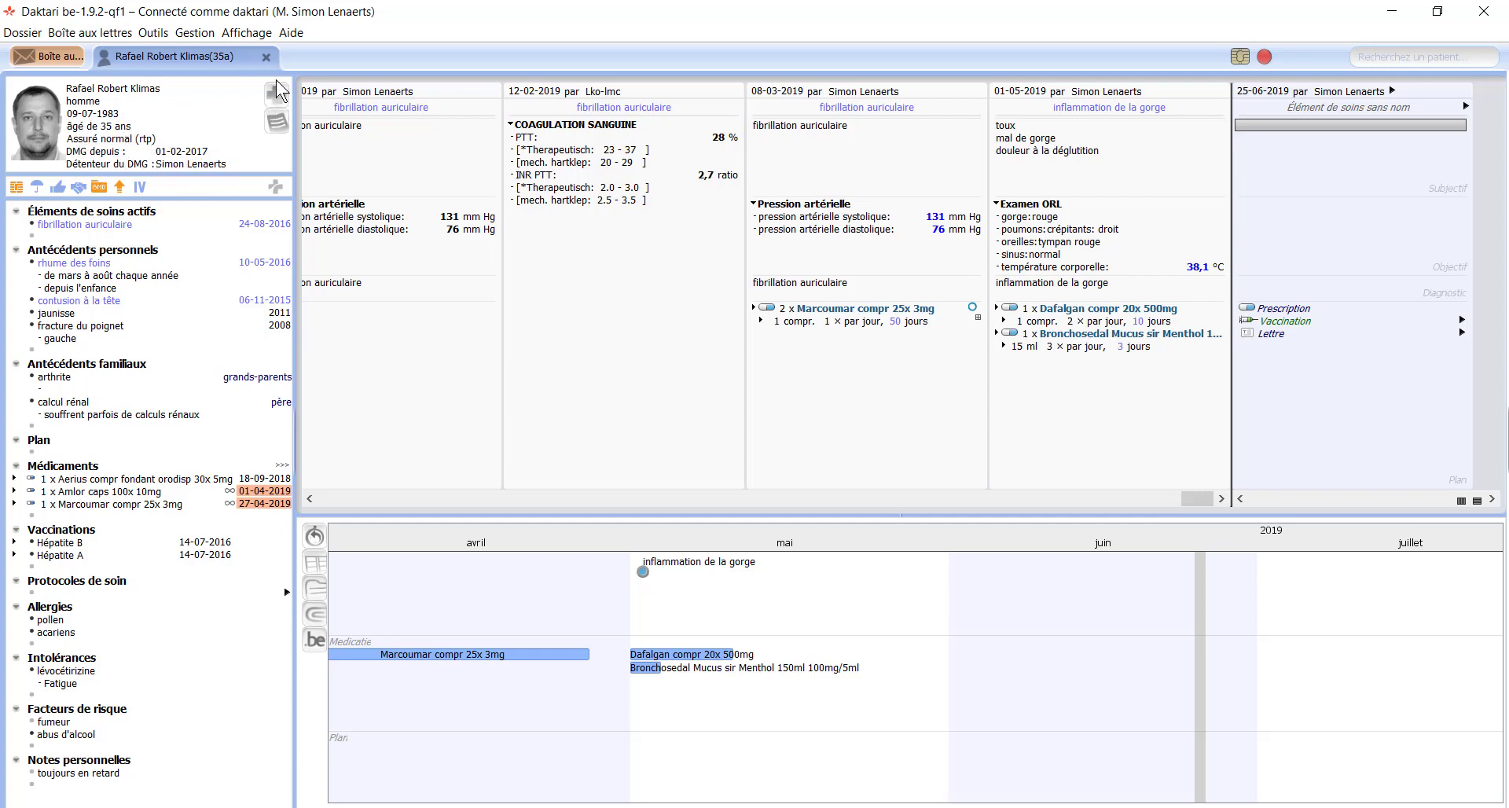
pyautogui.click(275, 123)
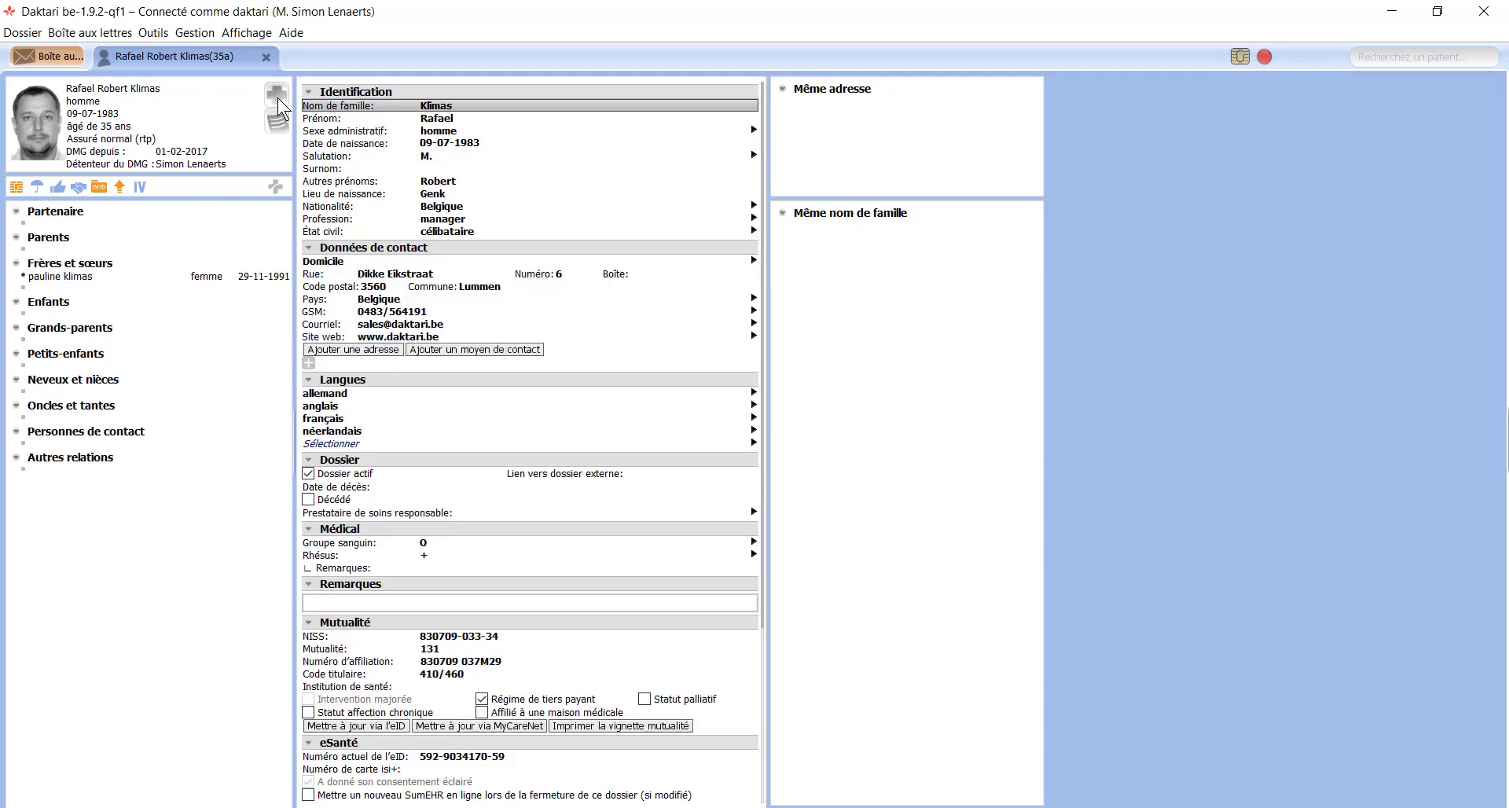
# Step: Switch from identification details back to the male patient's consultation journal and 2019 timeline
pyautogui.click(276, 98)
pyautogui.click(279, 107)
pyautogui.click(276, 96)
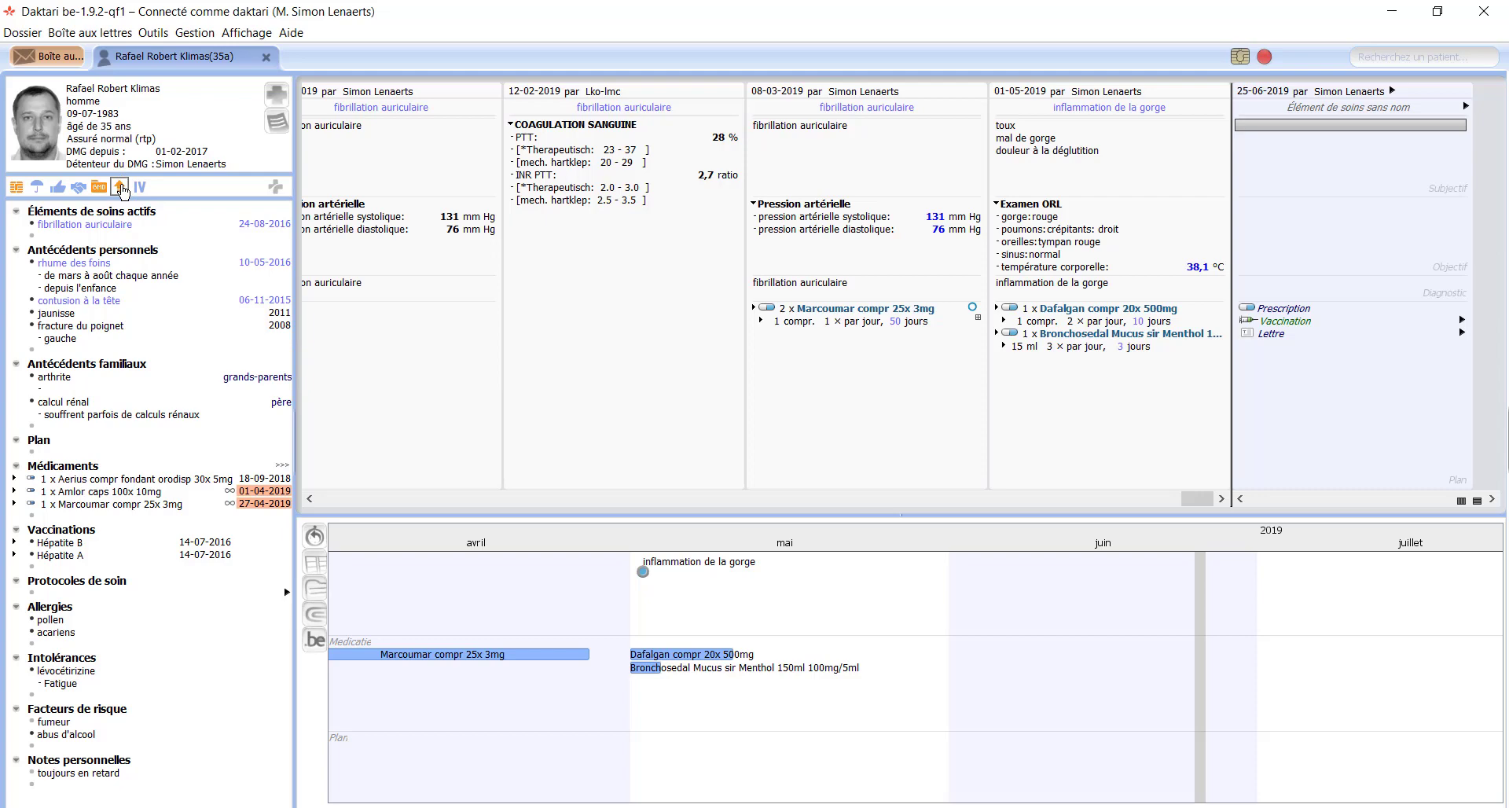
pyautogui.click(121, 188)
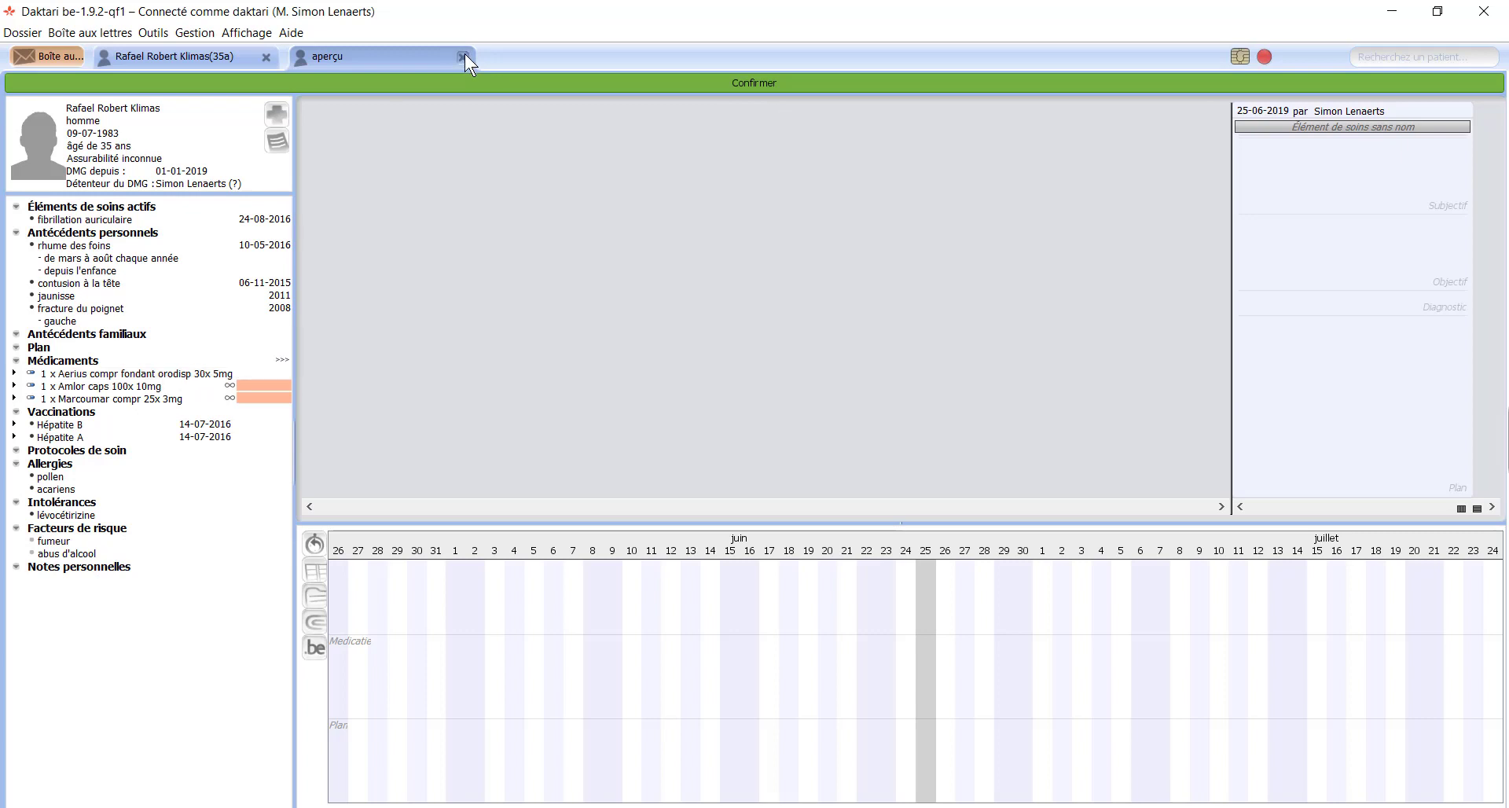
pyautogui.click(463, 56)
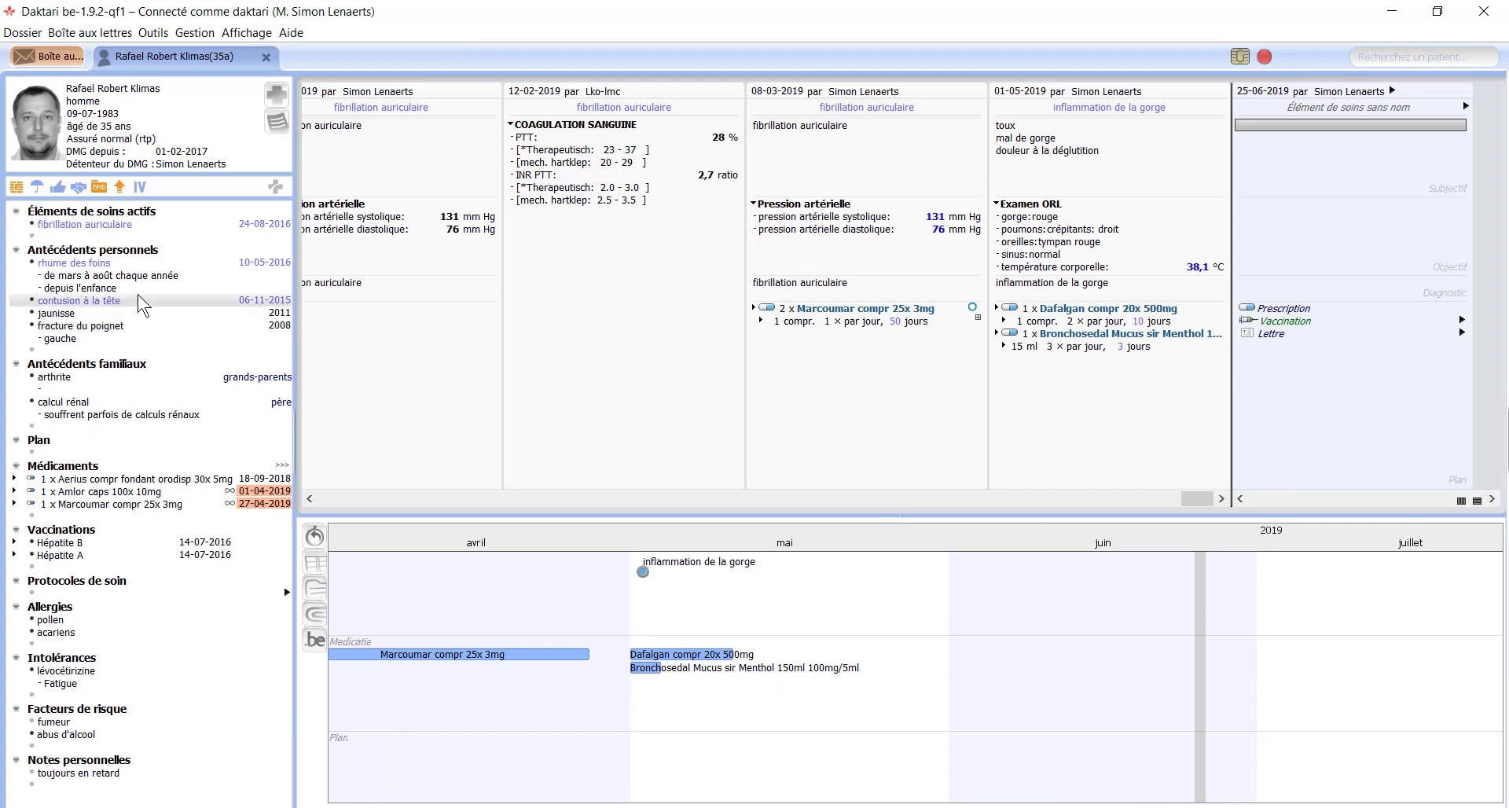
pyautogui.rightClick(88, 264)
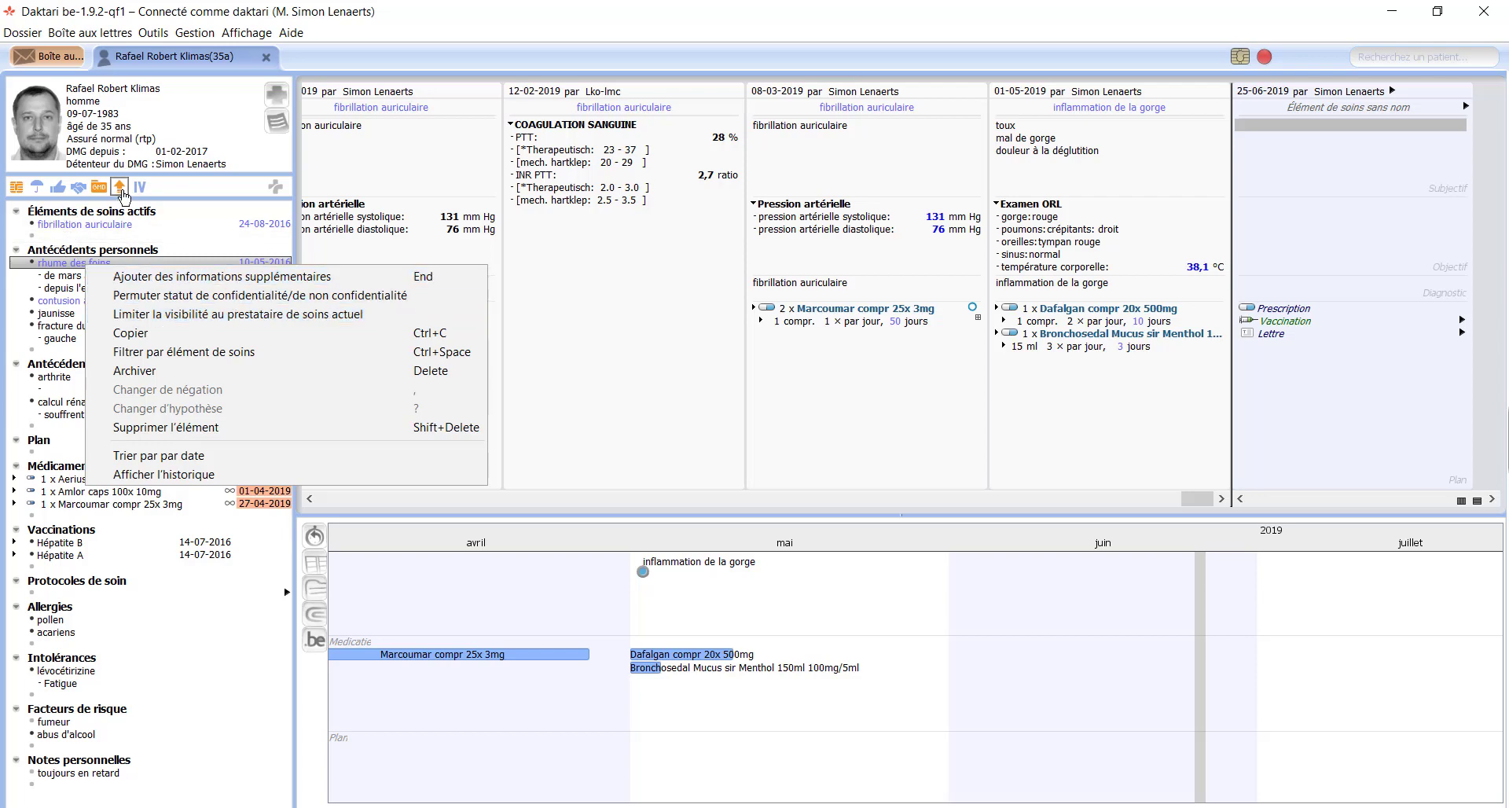
pyautogui.click(161, 194)
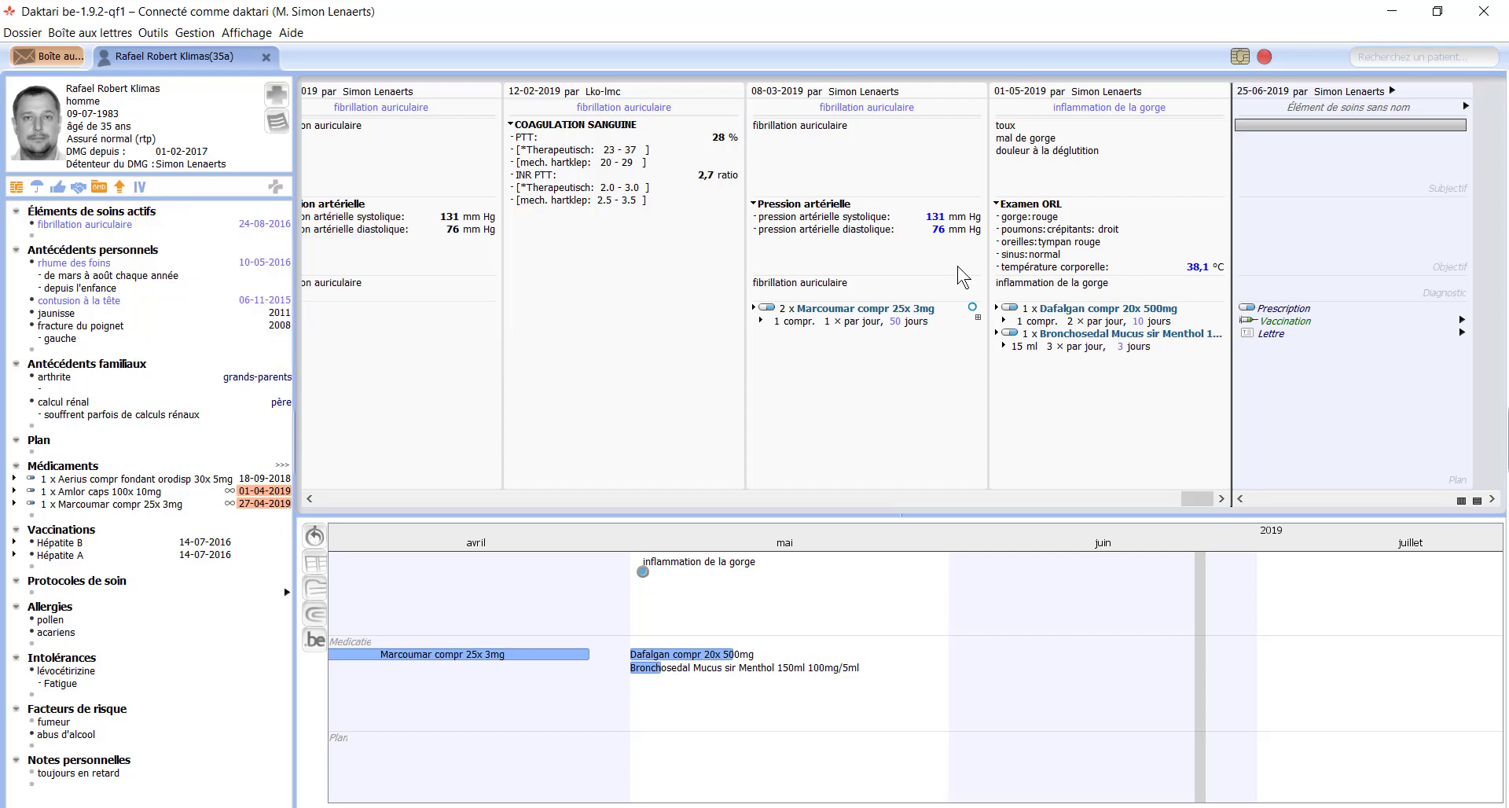
pyautogui.click(1281, 309)
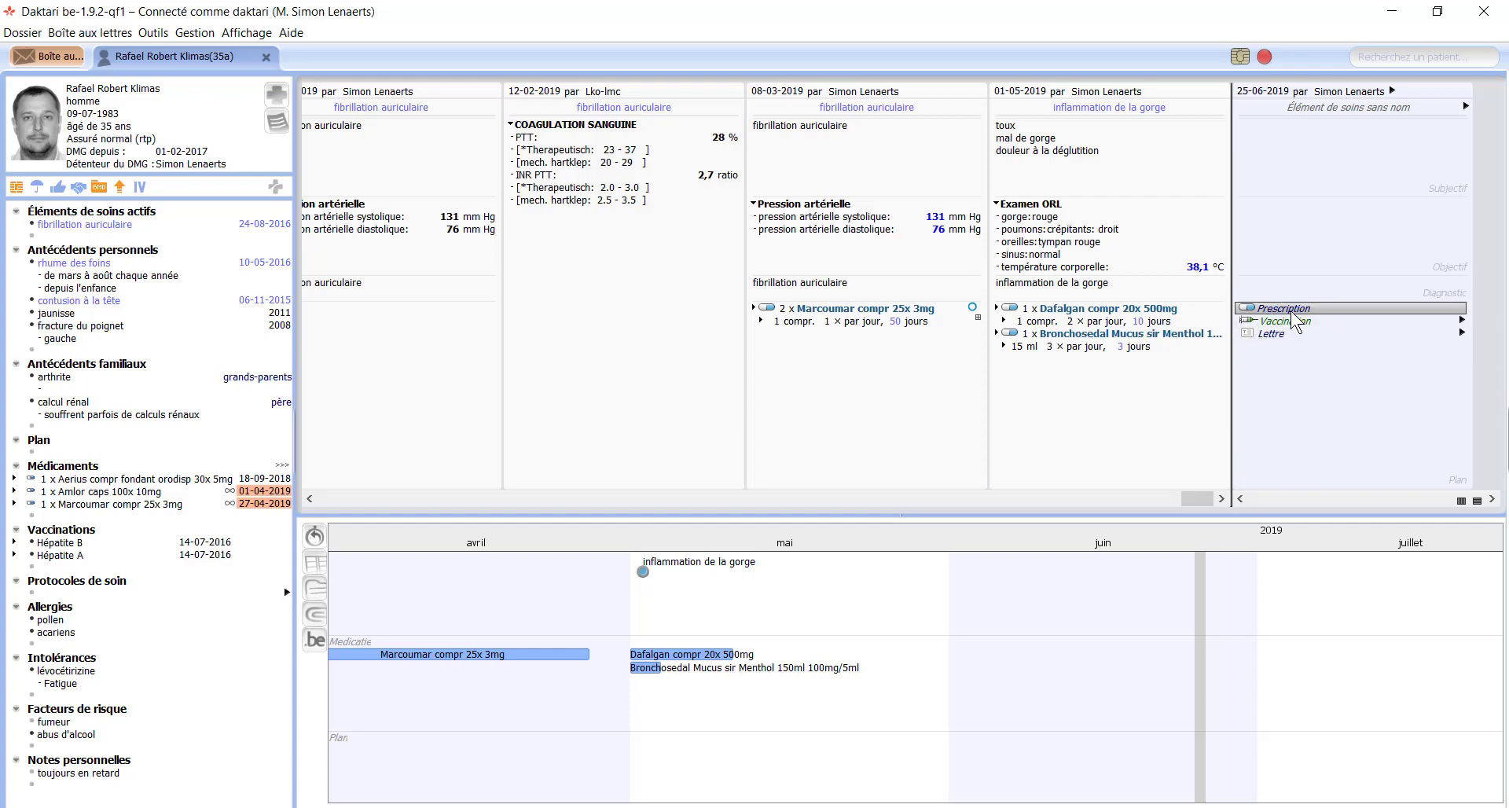
# Step: Prescribe 1 x Elocta flacon i.v. 1 x 250 IE in today's consultation
pyautogui.write('elo')
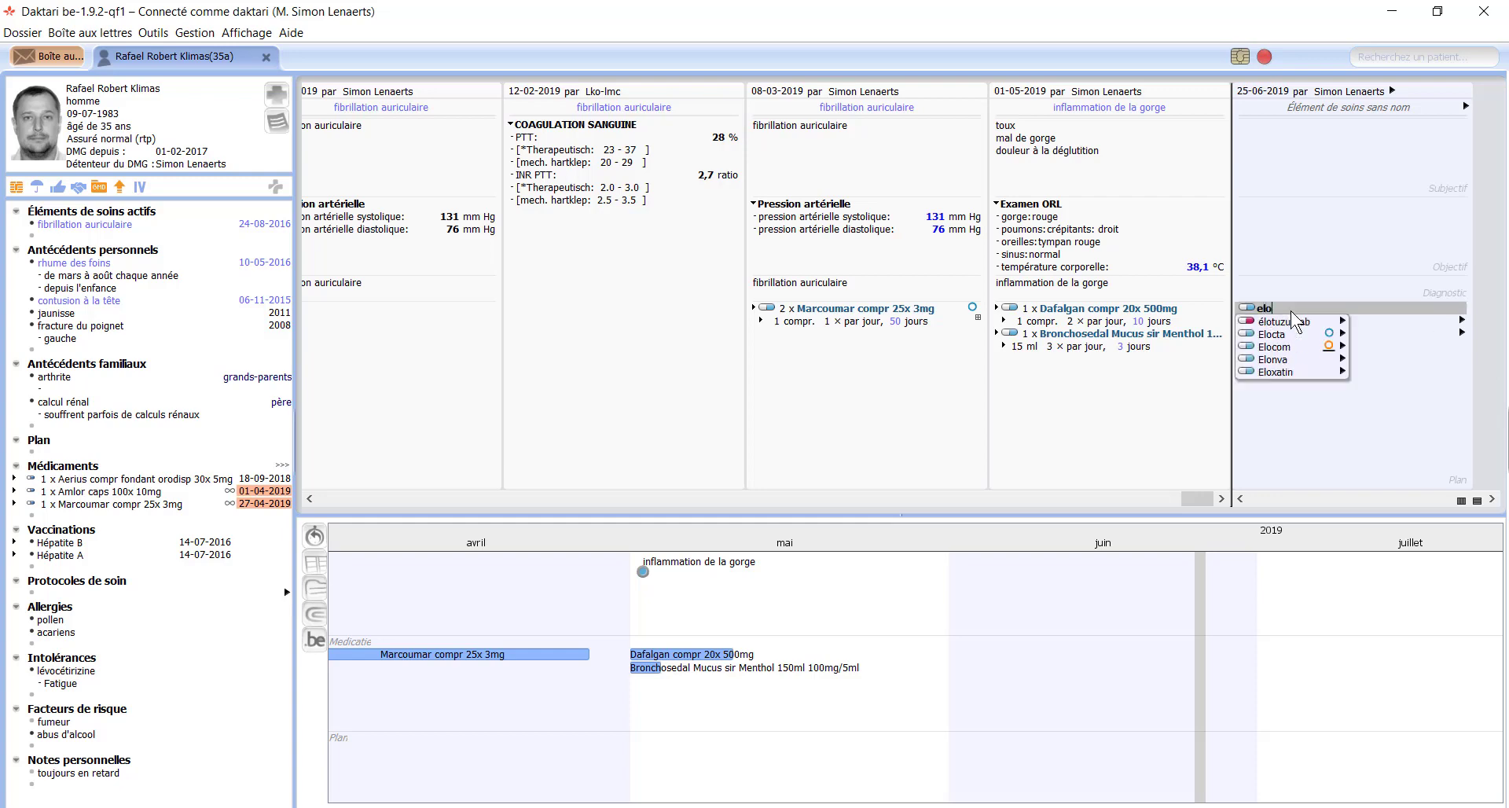
pyautogui.press('Down')
pyautogui.press('Right')
pyautogui.press('Right')
pyautogui.press('Right')
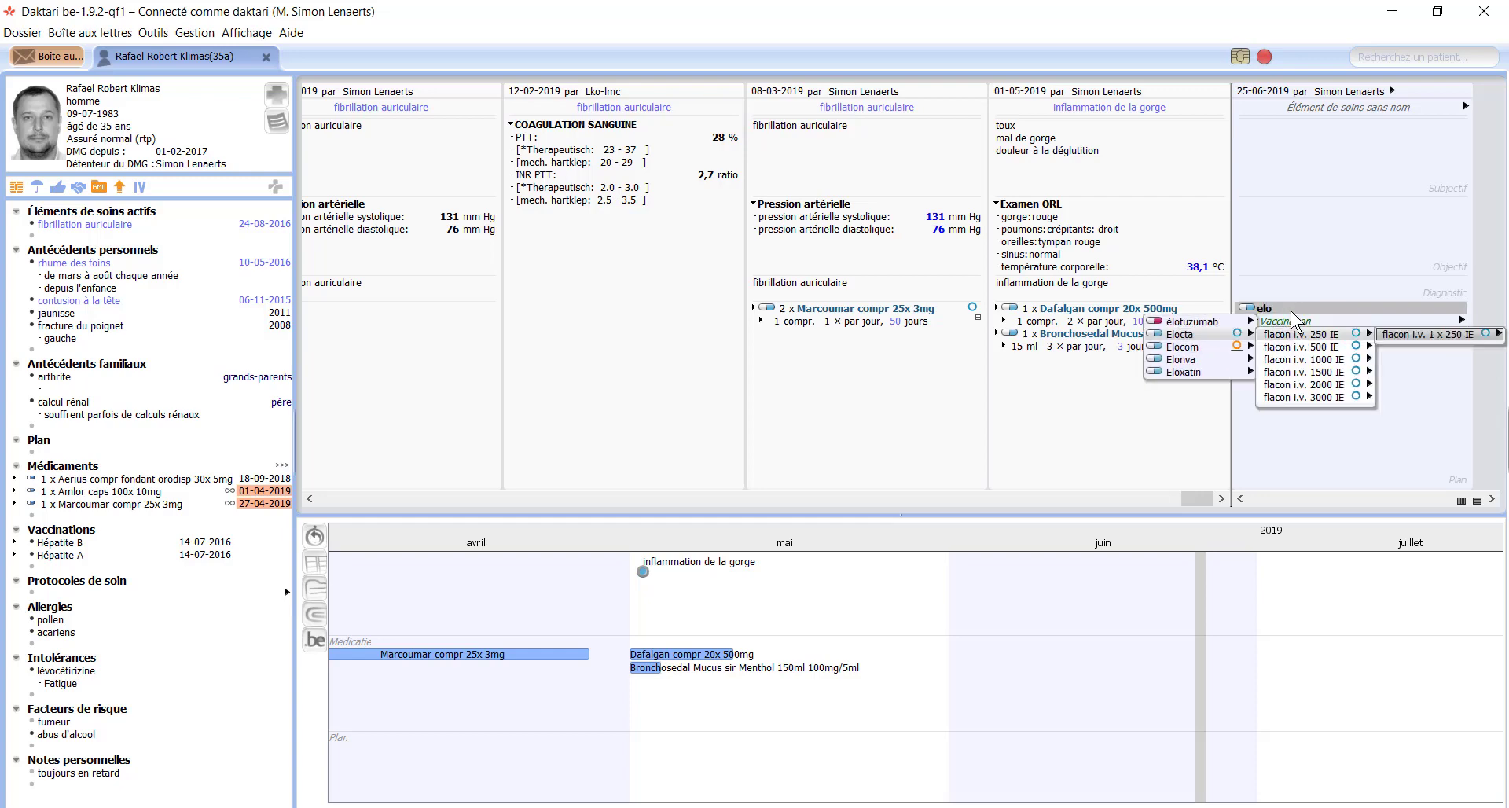
pyautogui.press('Return')
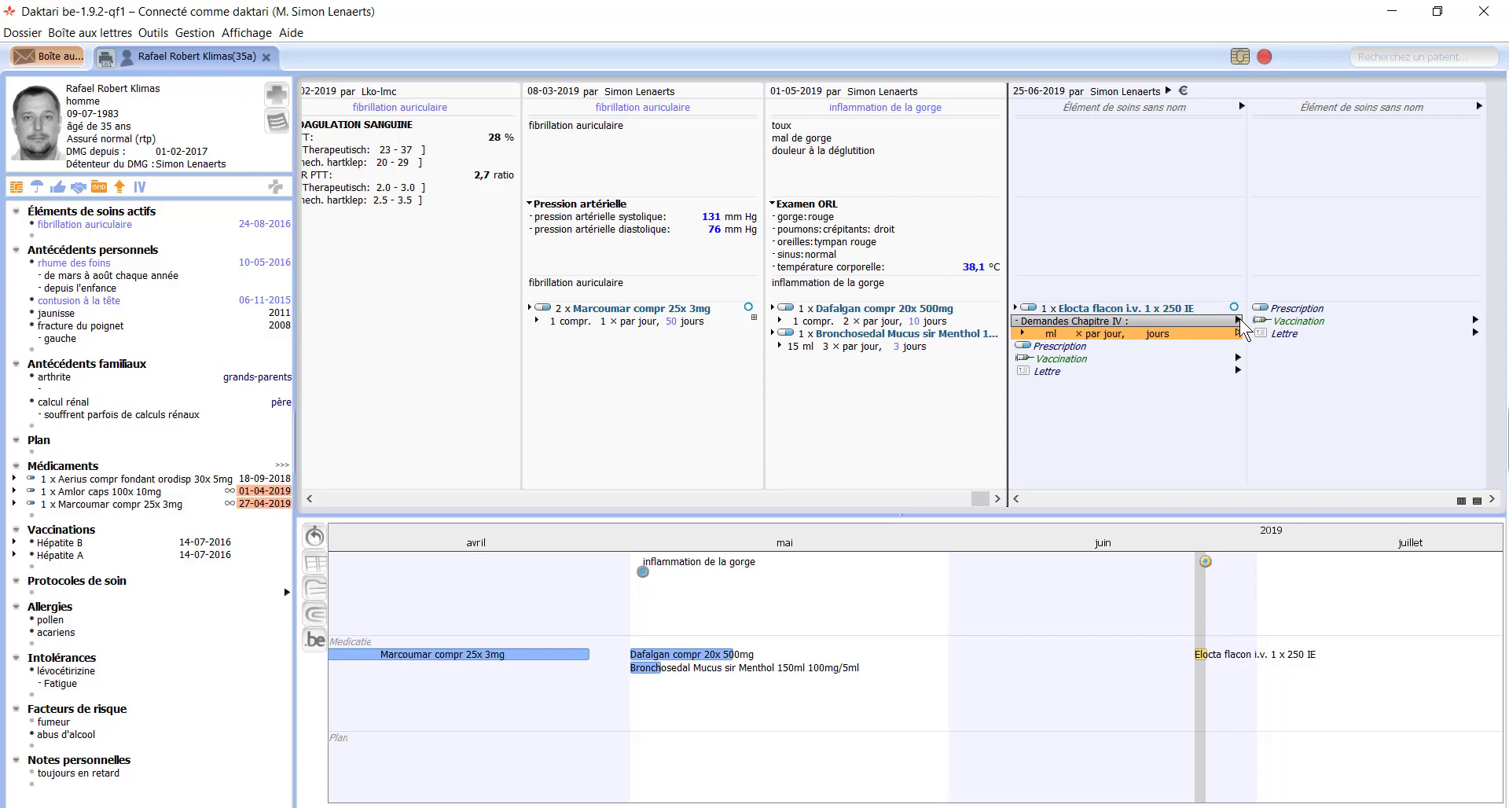
# Step: Open the Chapter IV request for paragraph 8420000 and close it without sending
pyautogui.click(1240, 320)
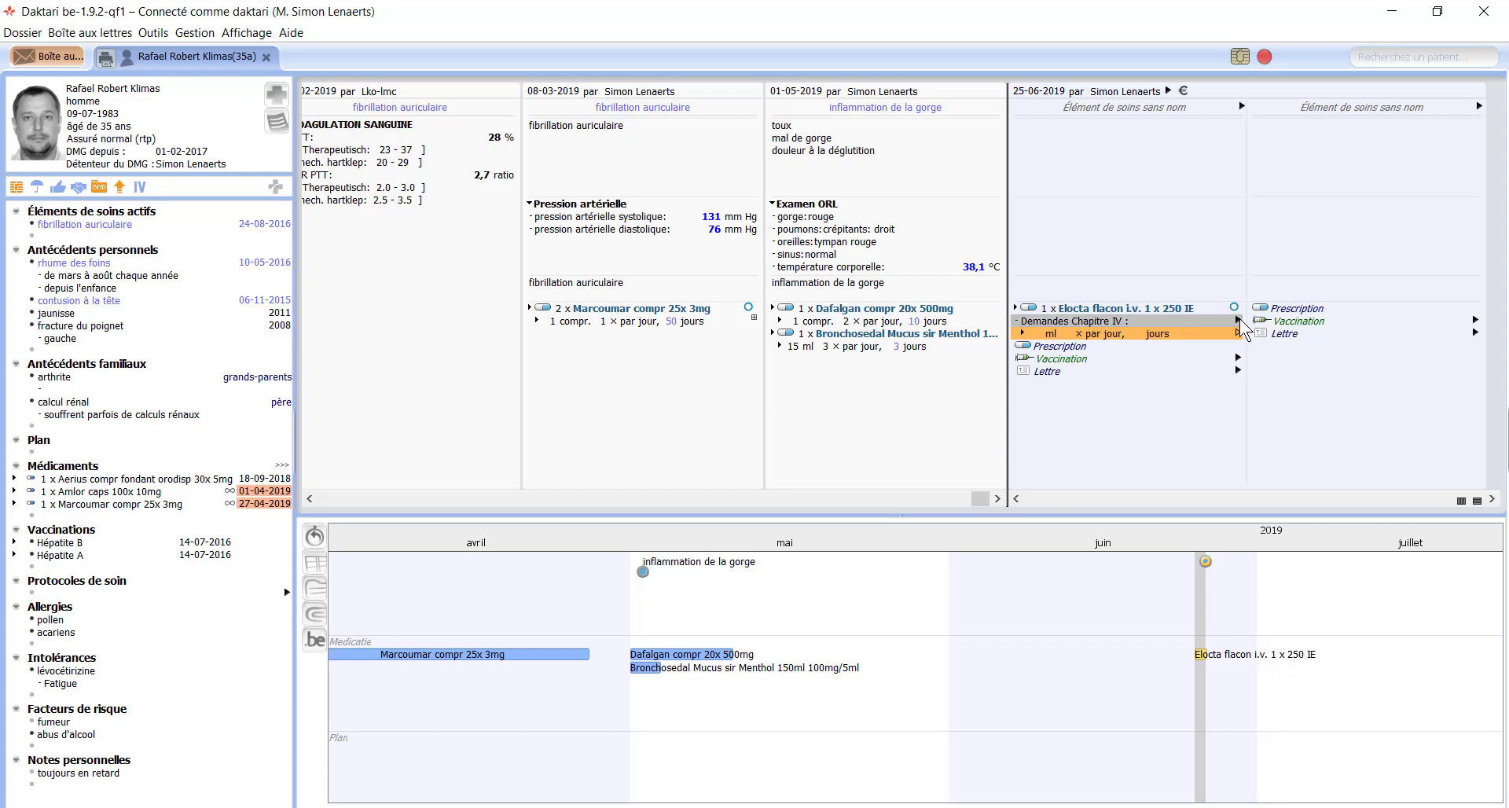
pyautogui.click(1196, 321)
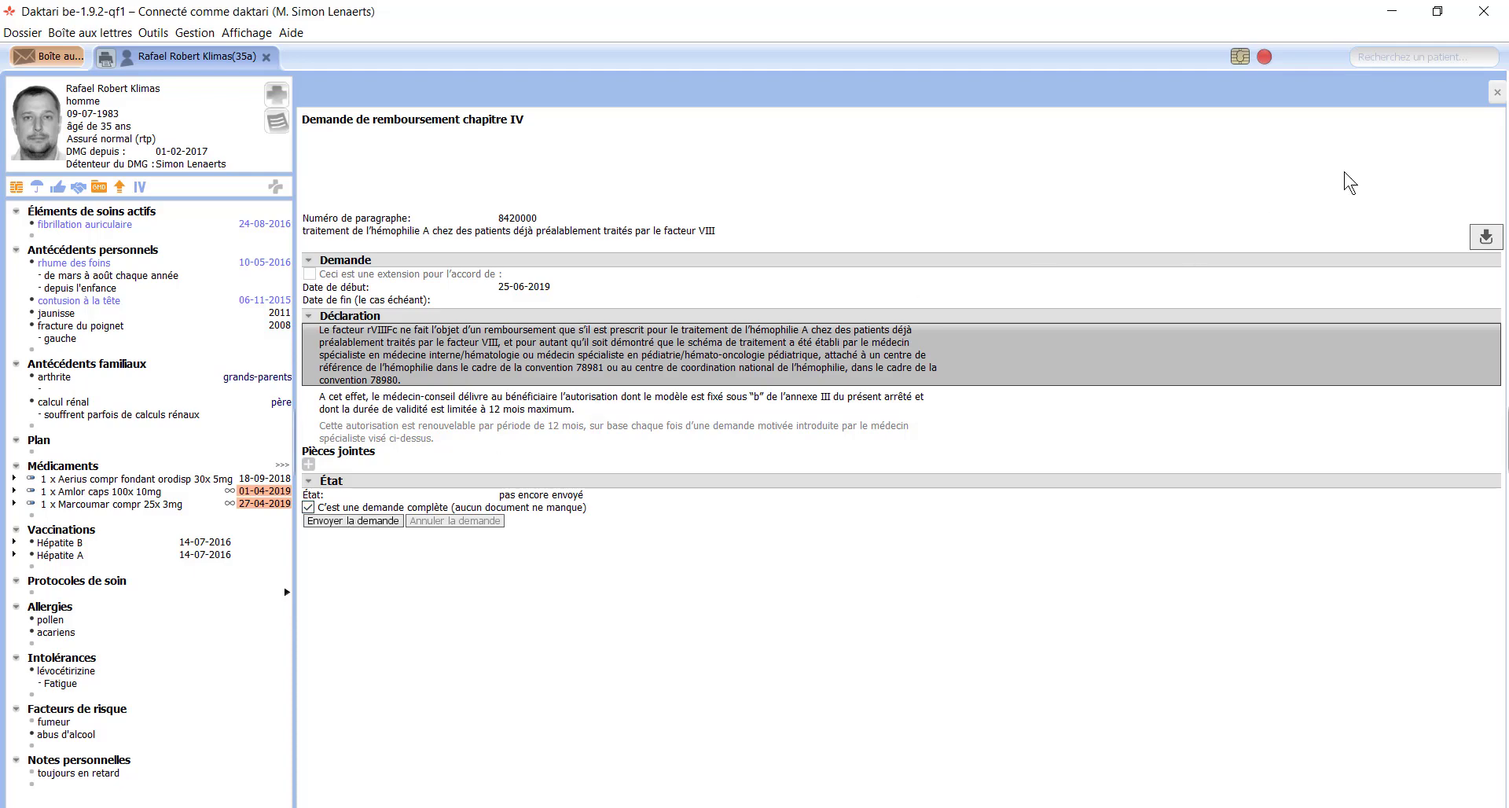
pyautogui.click(1496, 94)
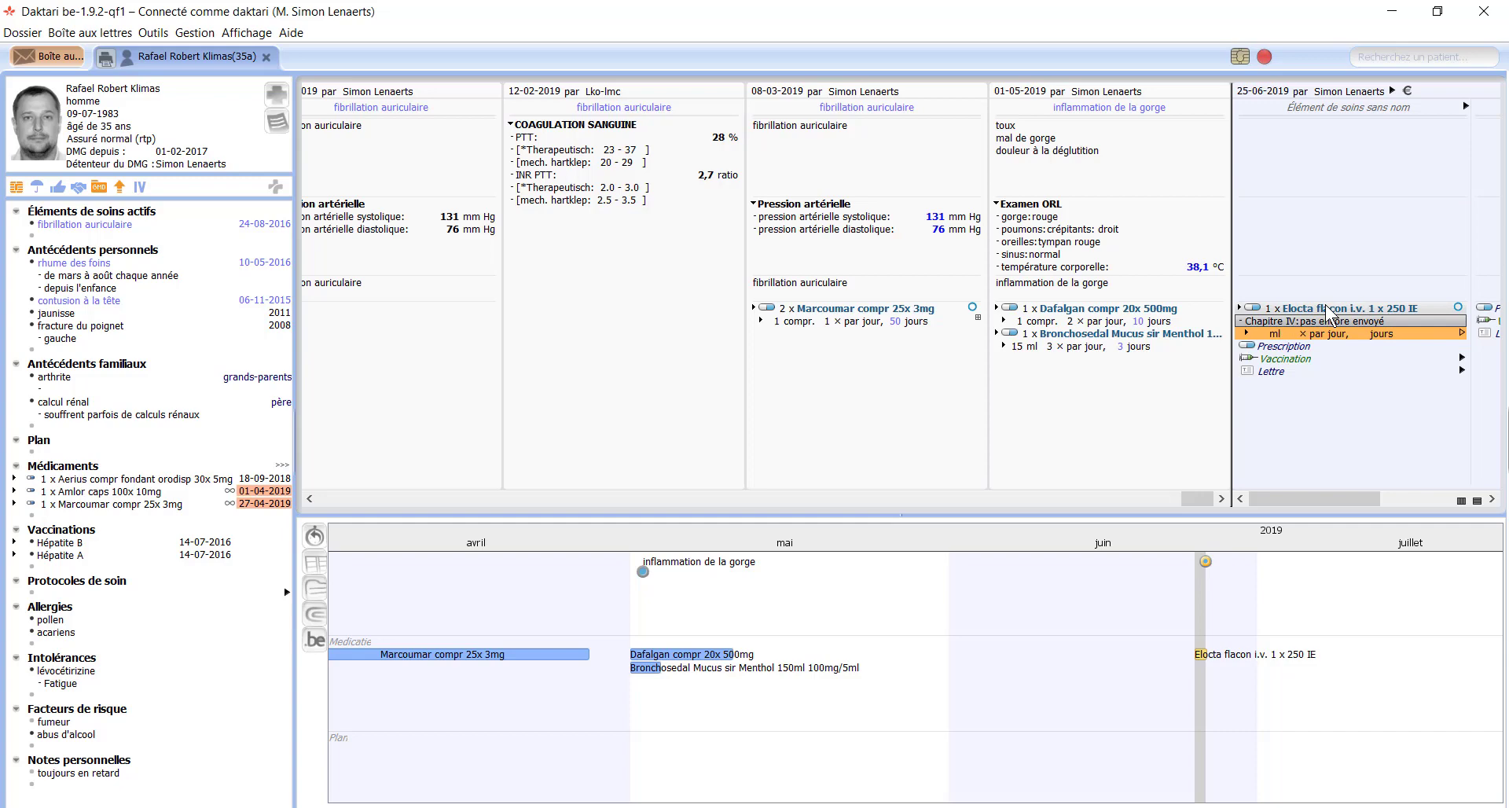
# Step: Replace the Elocta prescription with Imodium caps 200x 2mg
pyautogui.press('Delete')
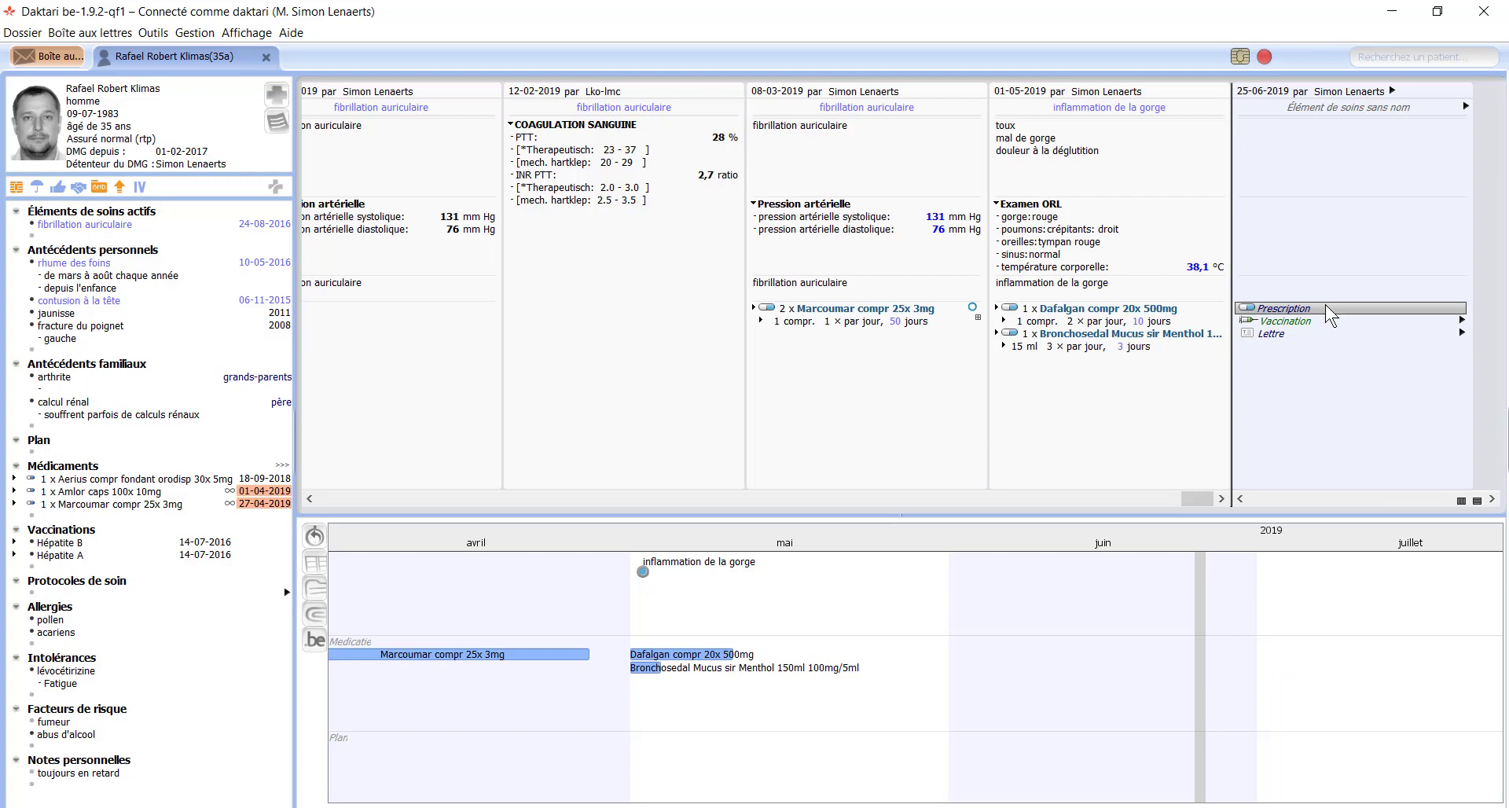
pyautogui.write('imo')
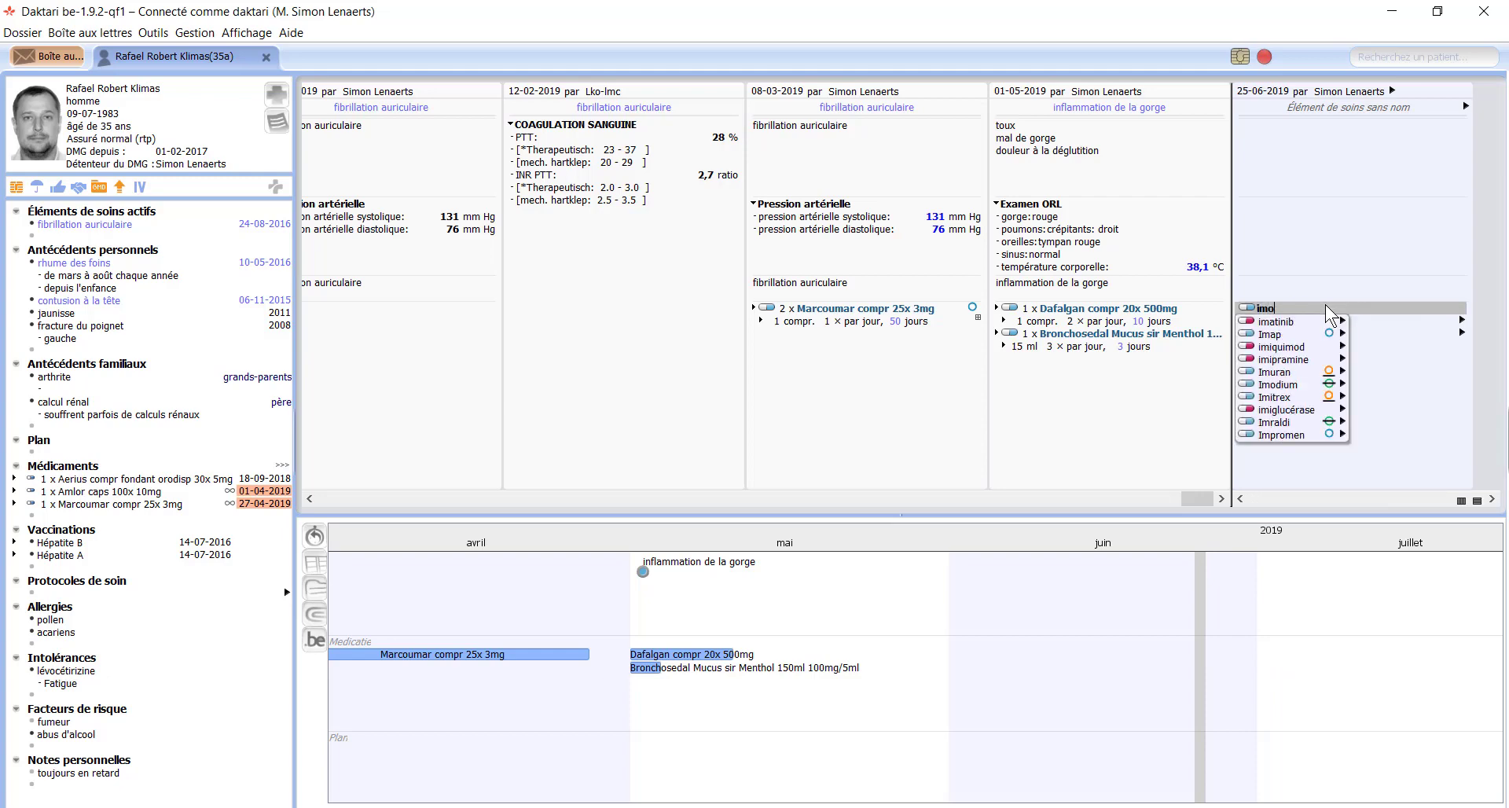
pyautogui.press('Right')
pyautogui.press('Right')
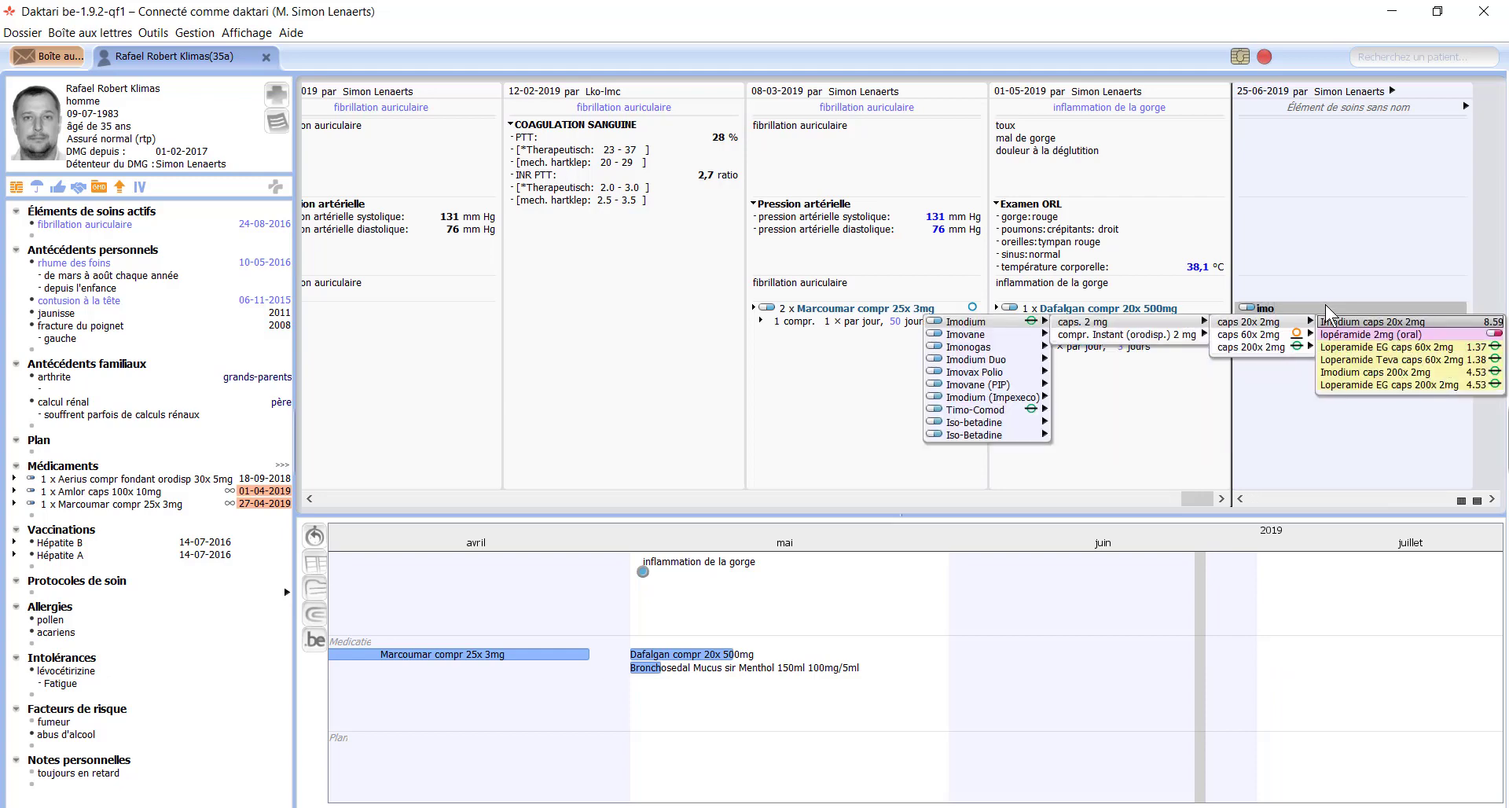
pyautogui.press('Down')
pyautogui.press('Down')
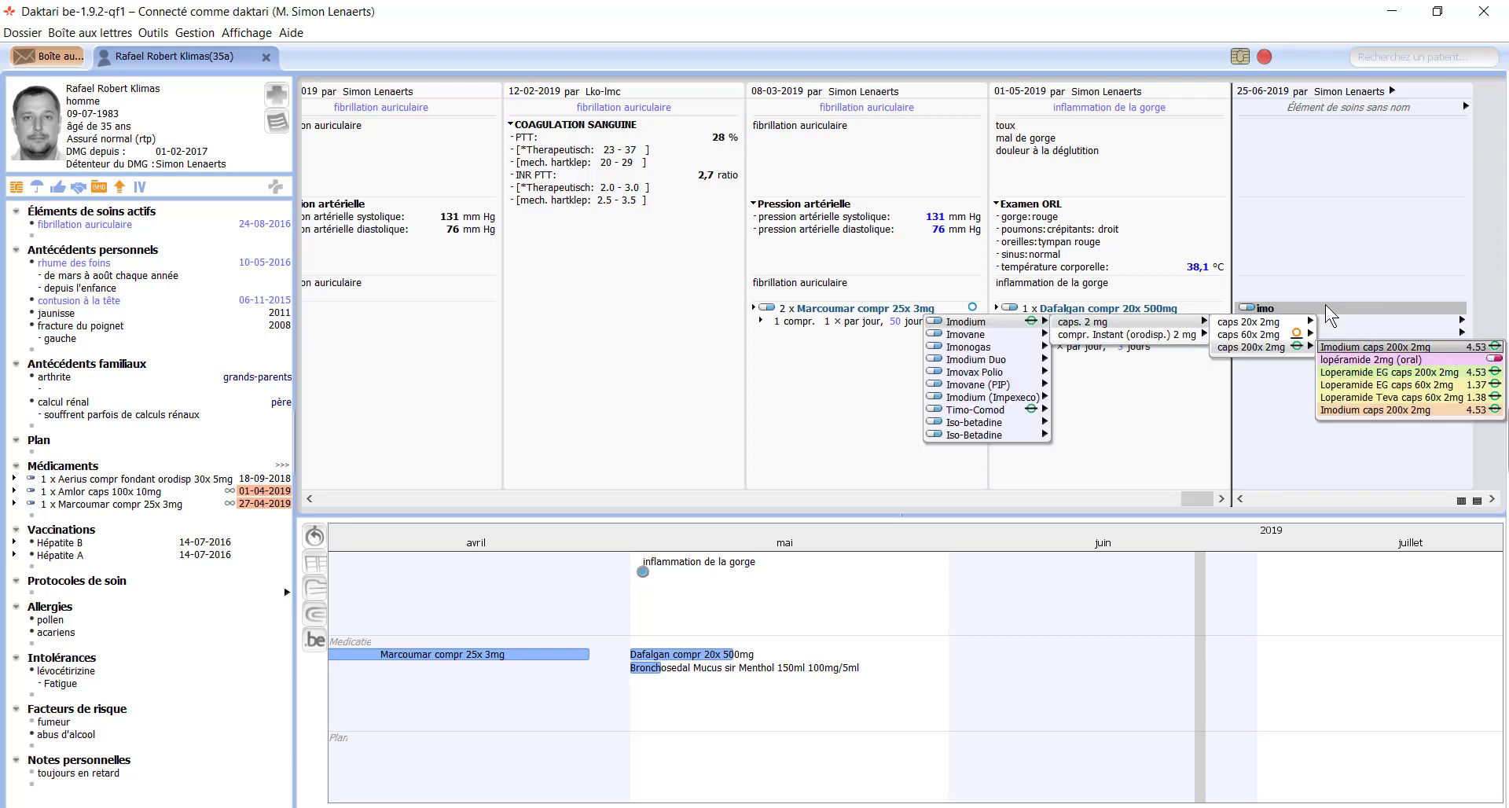
pyautogui.press('Return')
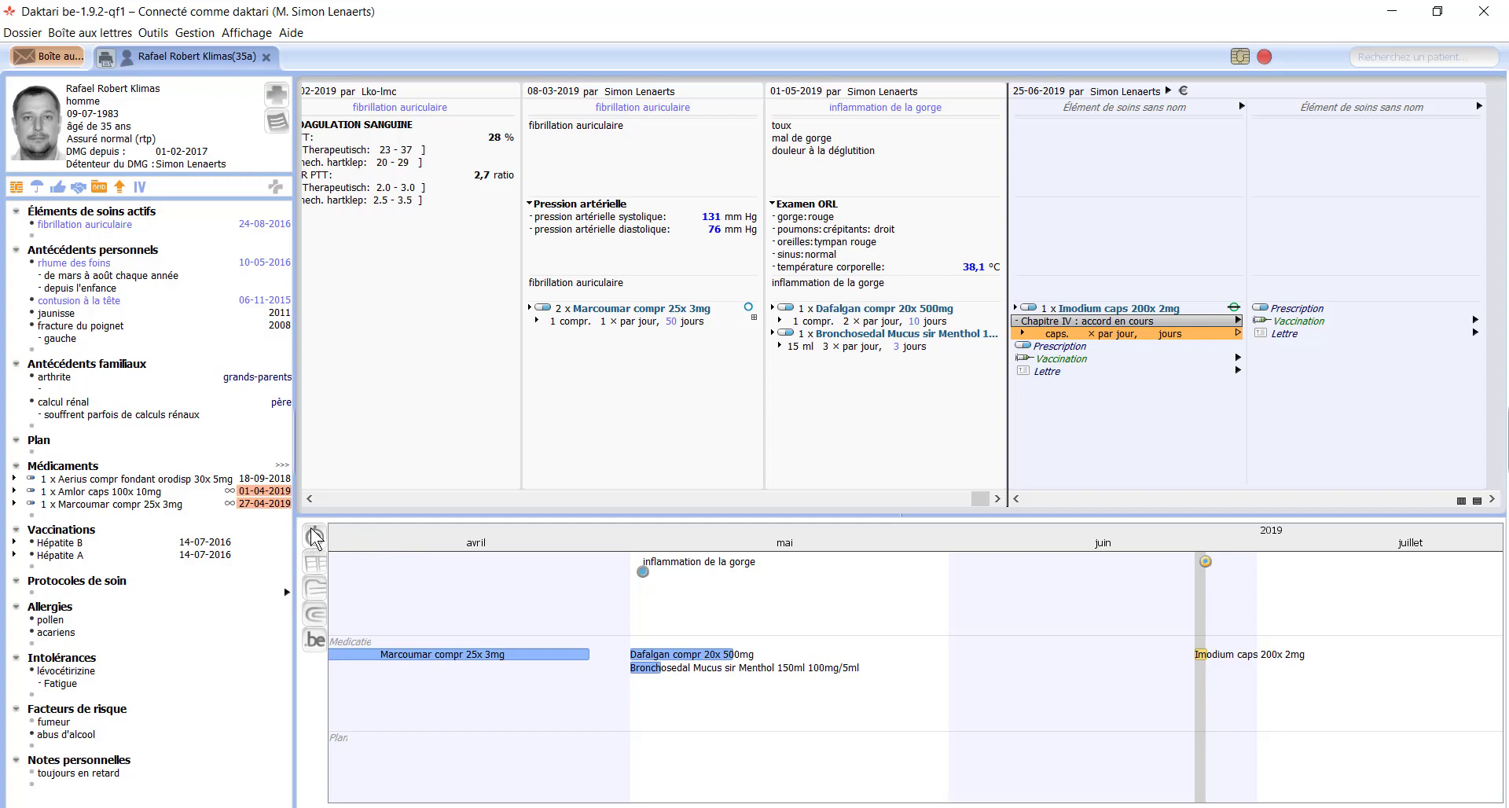
# Step: Check consent, DMG, Vitalink and hub documents, then retrieve Chapter IV approvals 5460000 and 610100
pyautogui.click(319, 638)
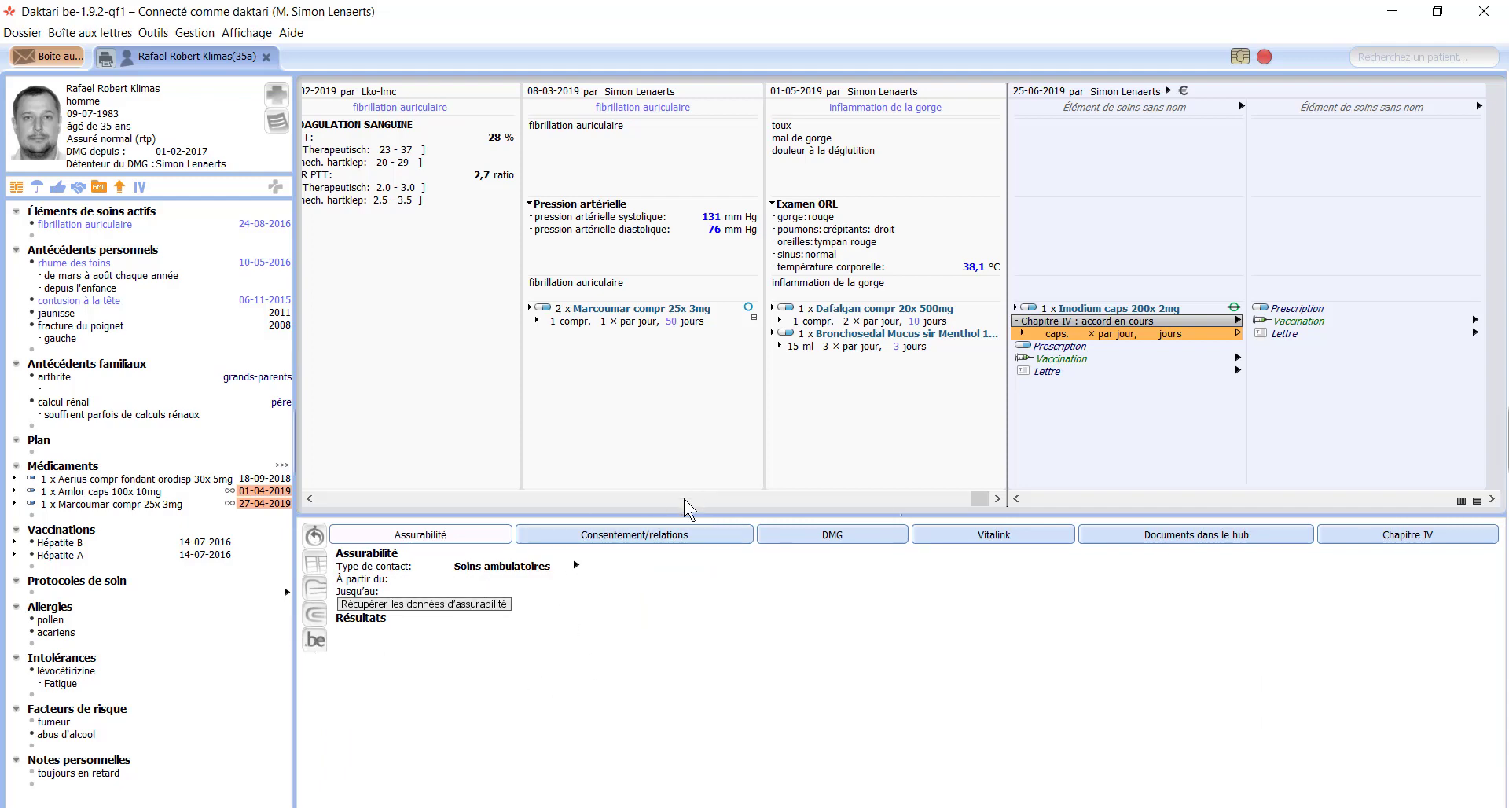
pyautogui.click(664, 536)
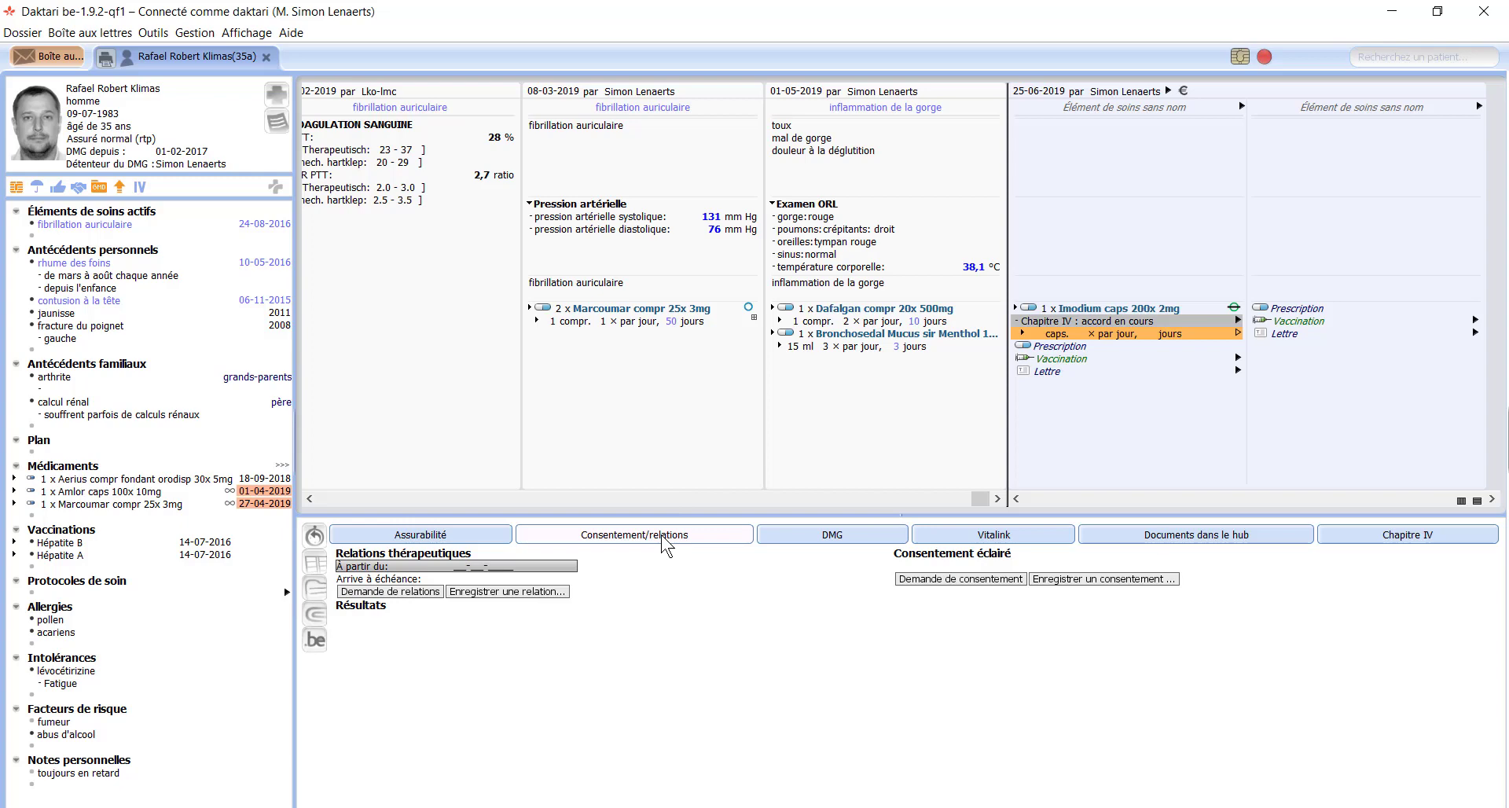
pyautogui.click(849, 542)
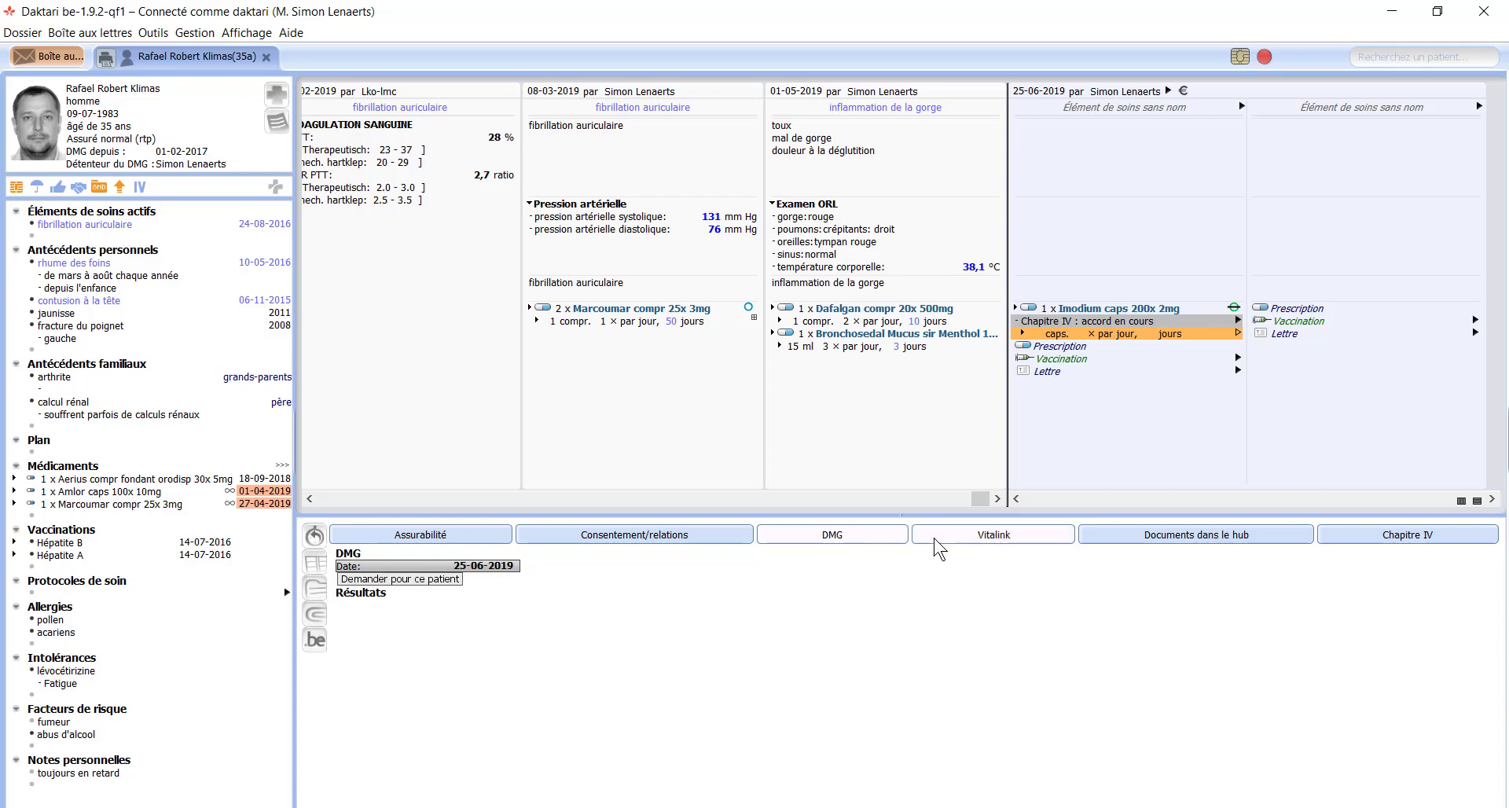
pyautogui.click(961, 541)
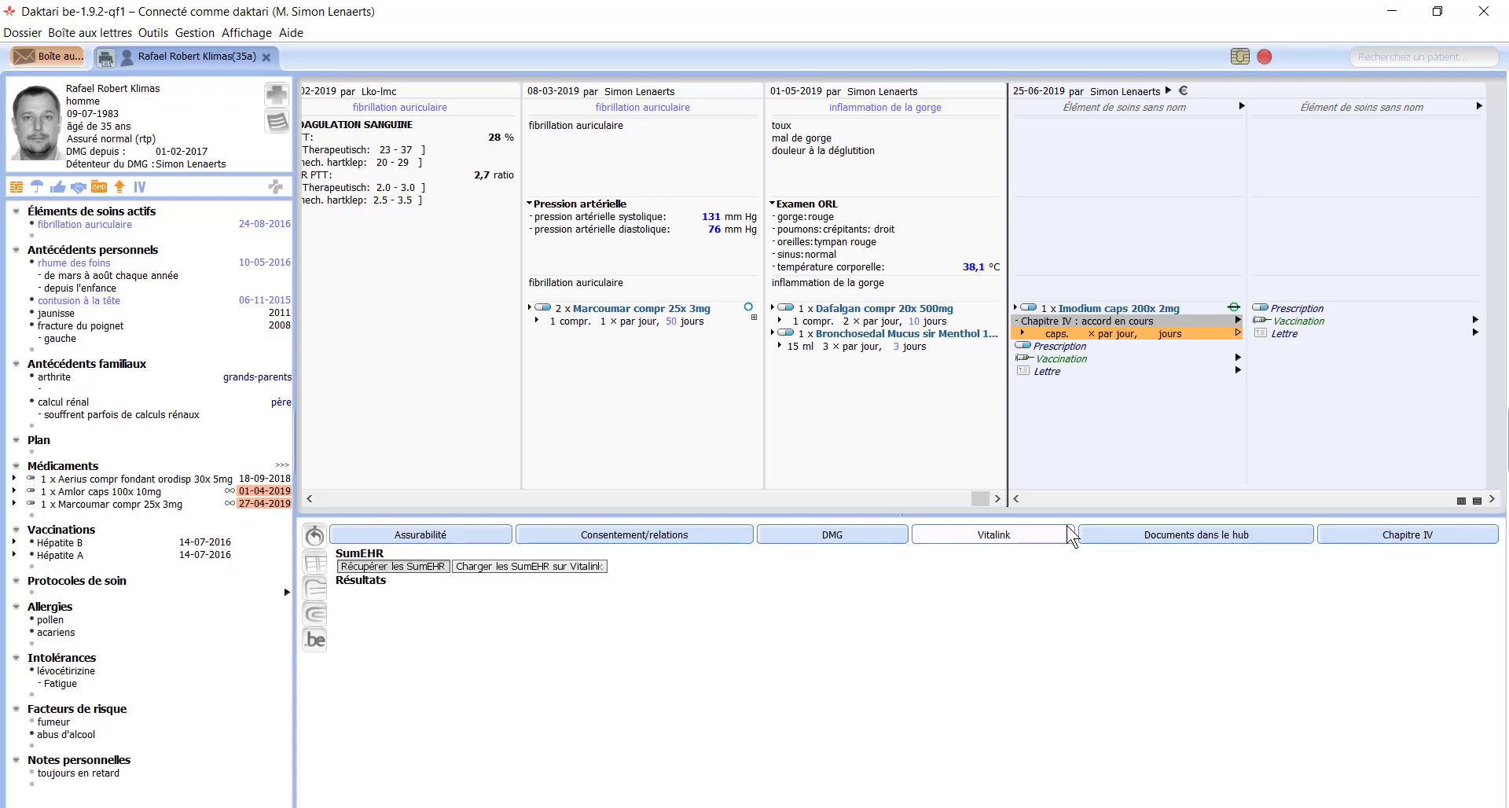
pyautogui.click(1124, 550)
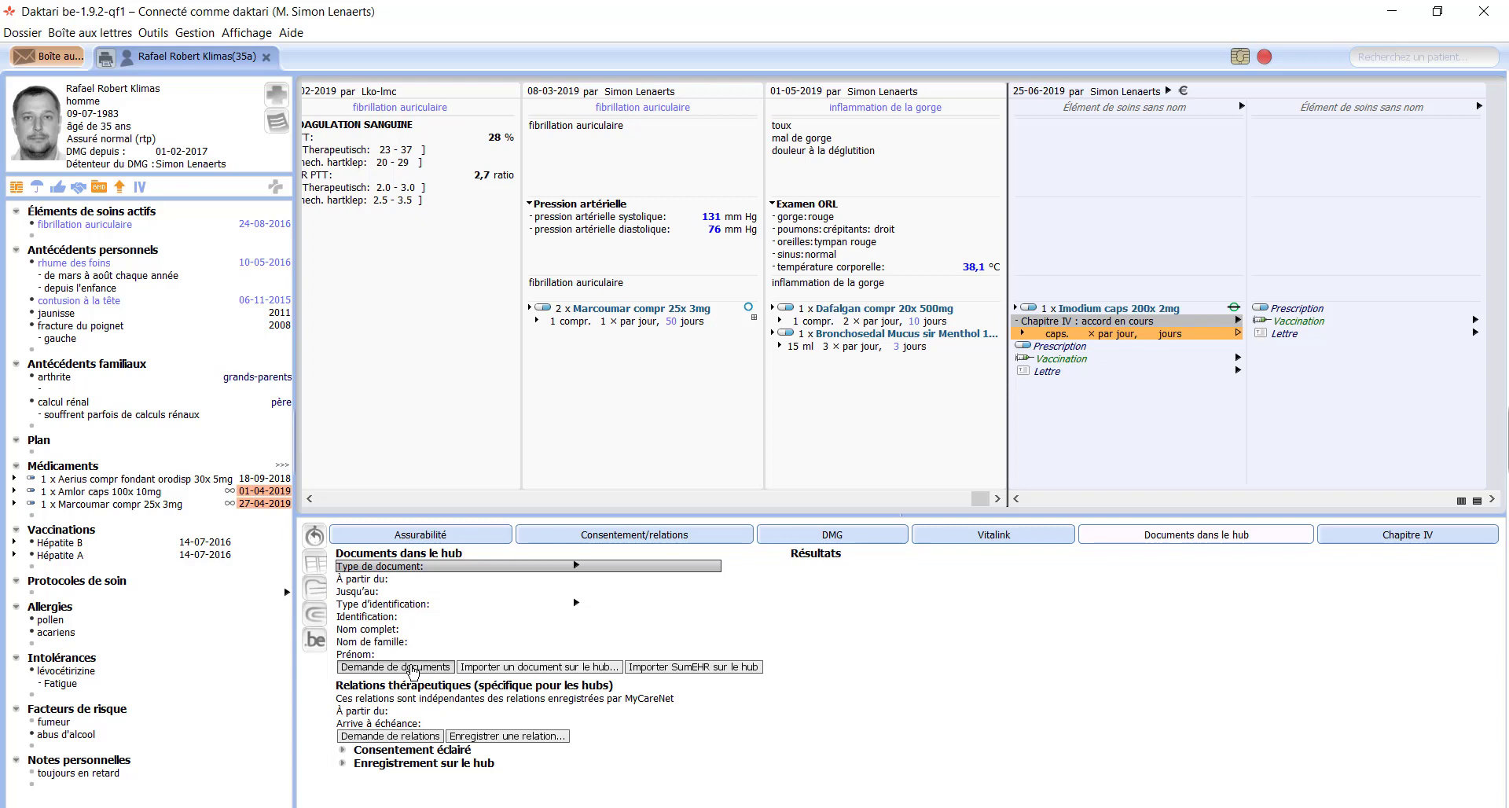
pyautogui.click(1388, 540)
pyautogui.click(393, 595)
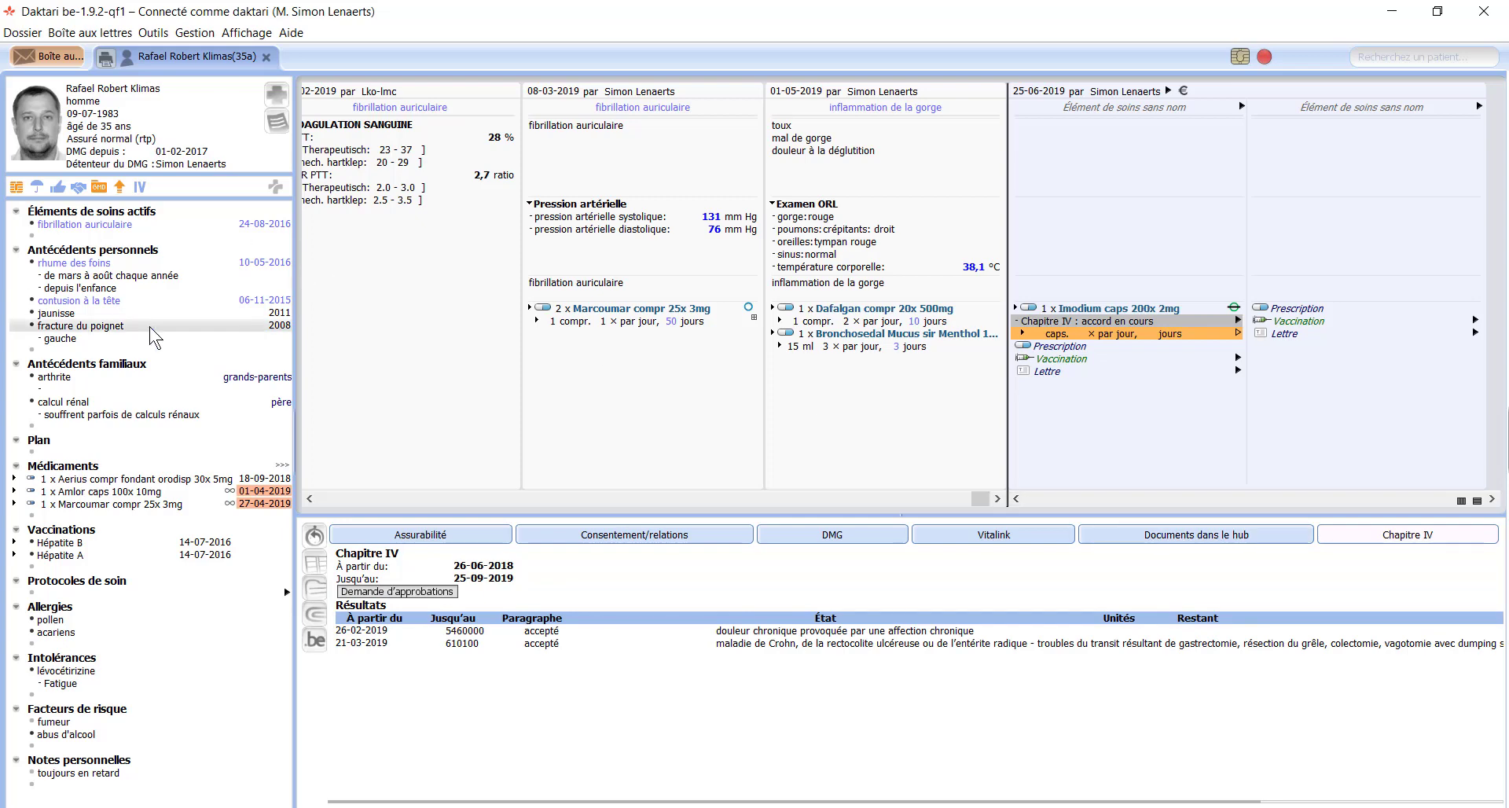
# Step: Add Pression artérielle to the Plan with the date 26-06-2019
pyautogui.click(96, 225)
pyautogui.click(106, 264)
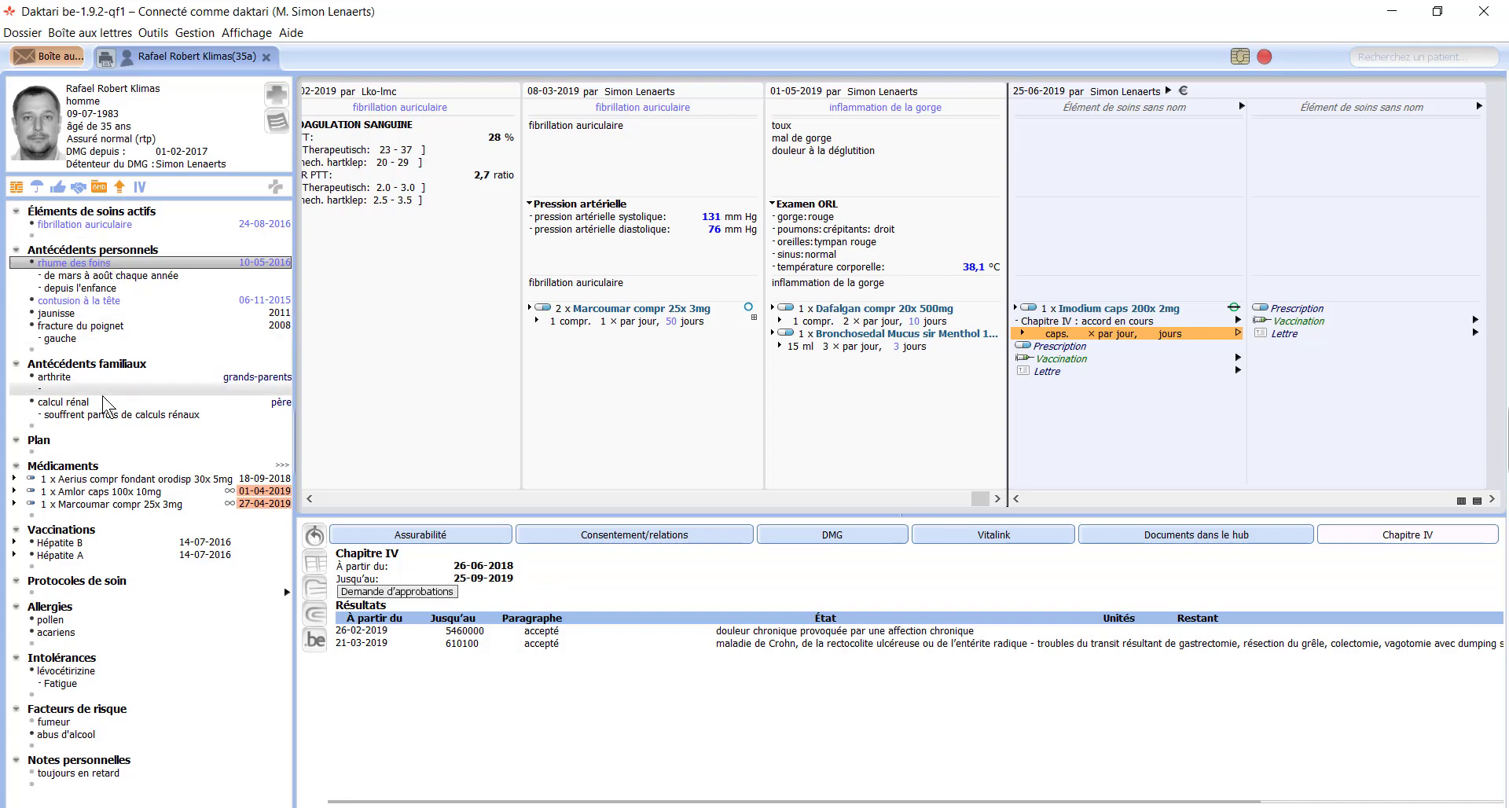
pyautogui.click(95, 453)
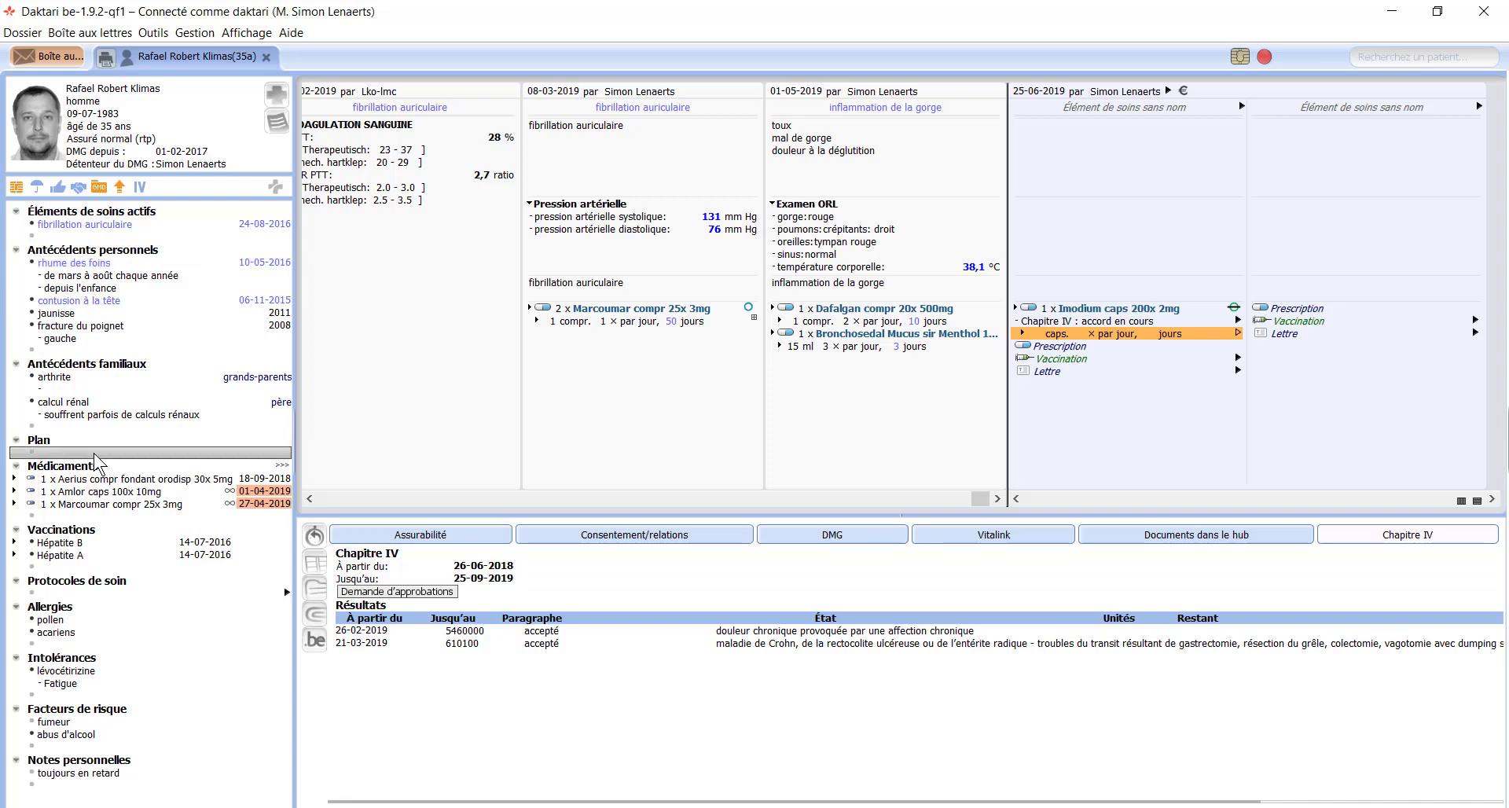
pyautogui.write('press')
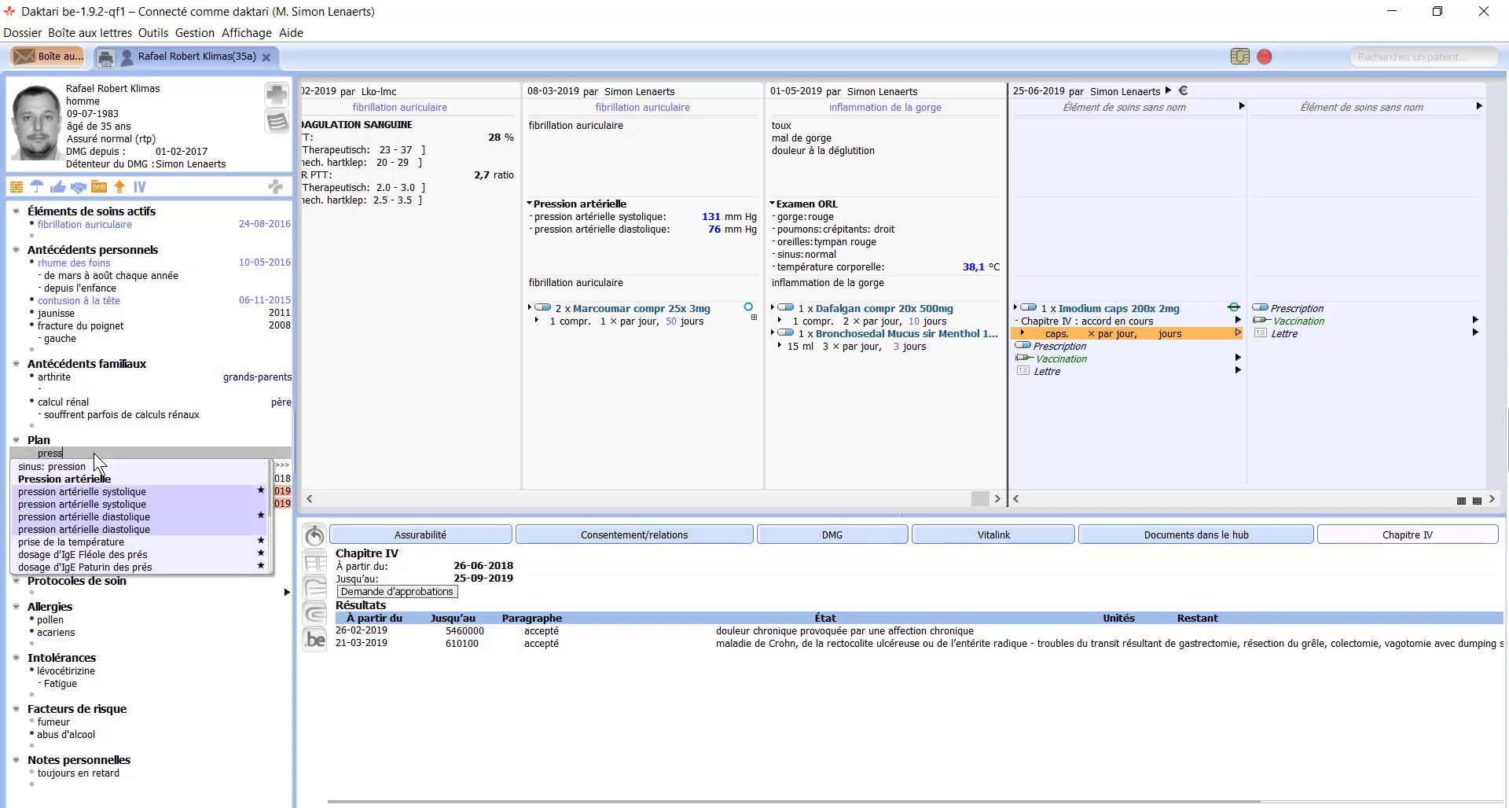
pyautogui.press('Down')
pyautogui.press('Down')
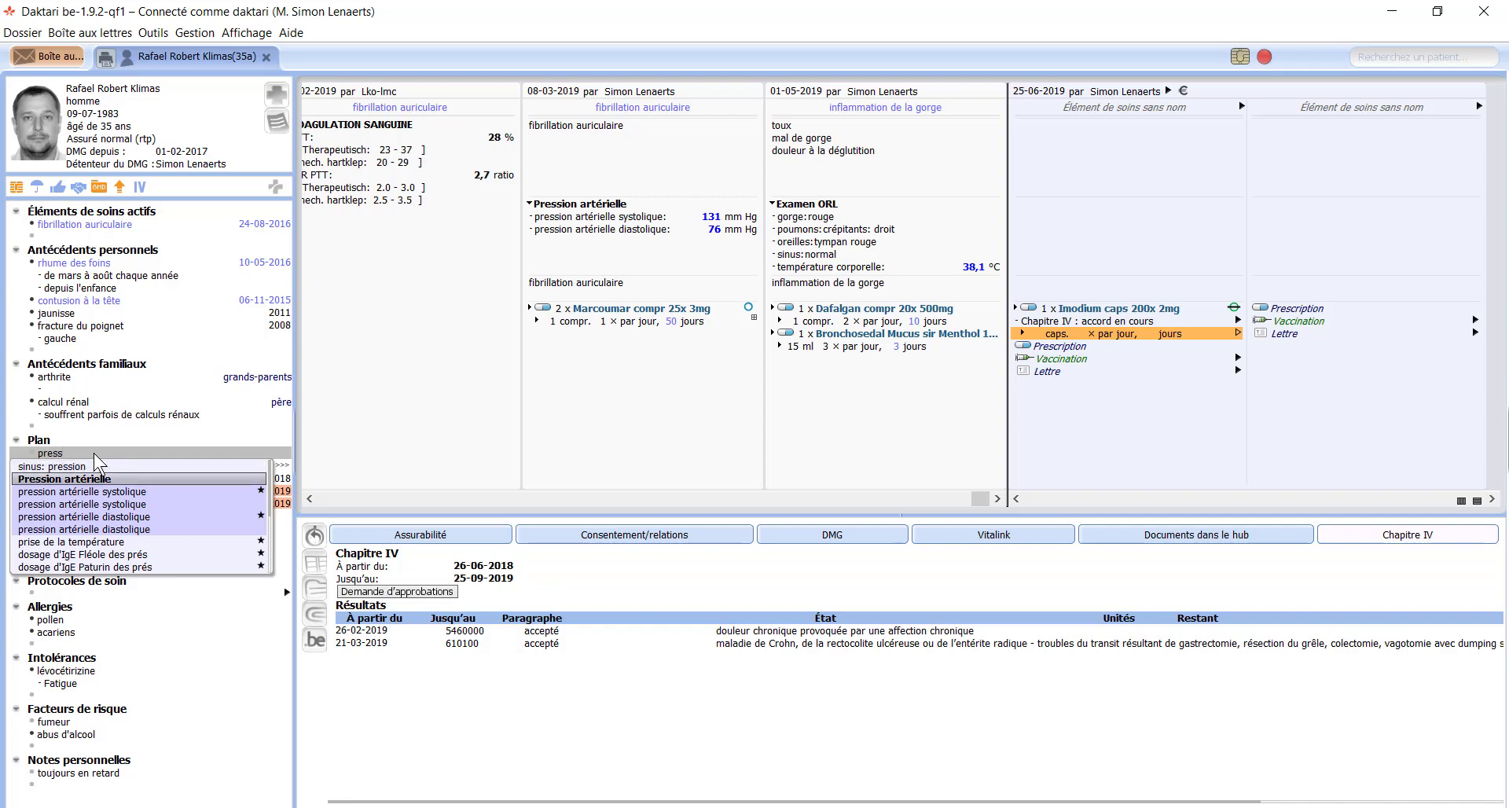
pyautogui.press('Return')
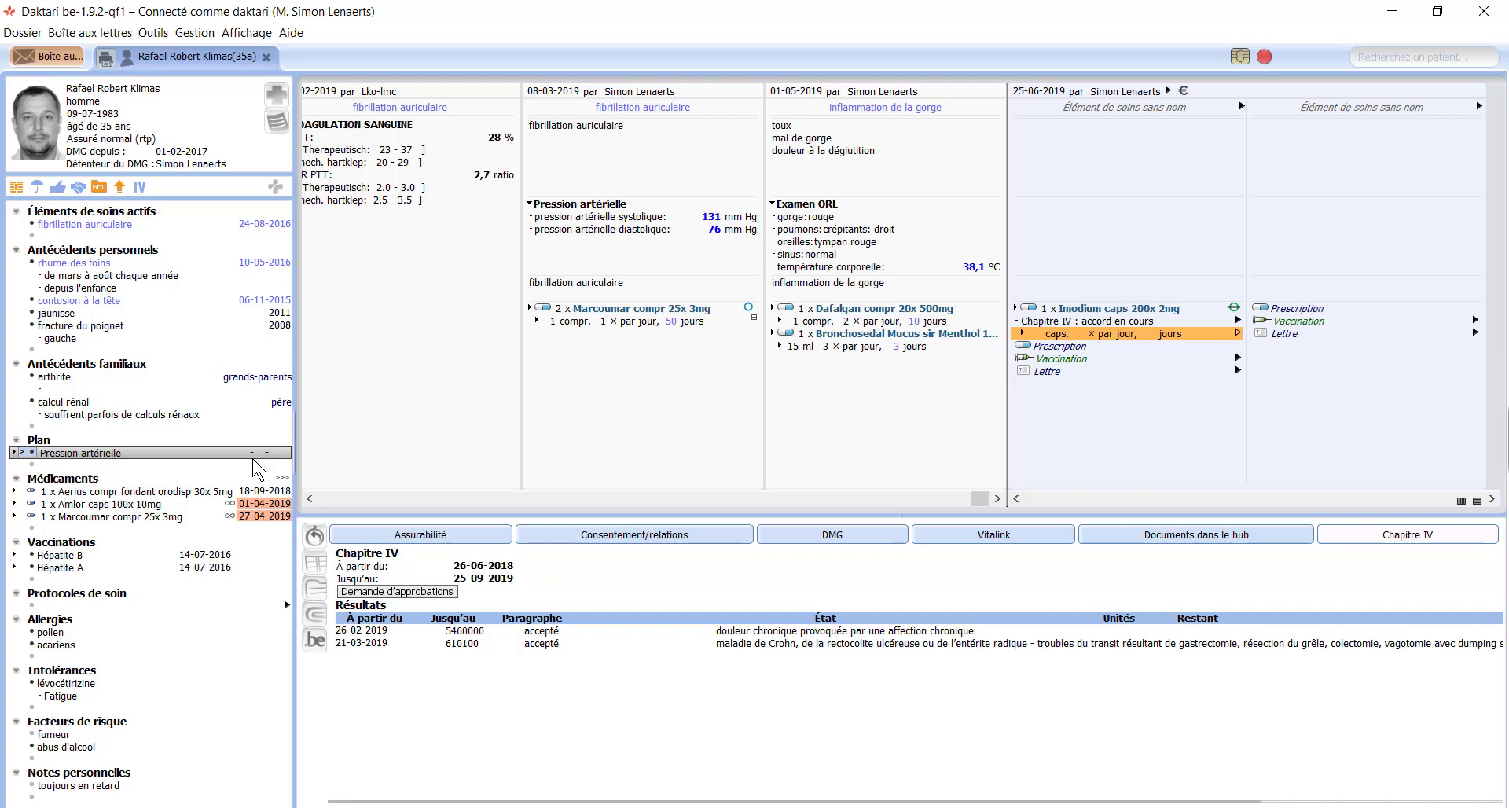
pyautogui.write('2')
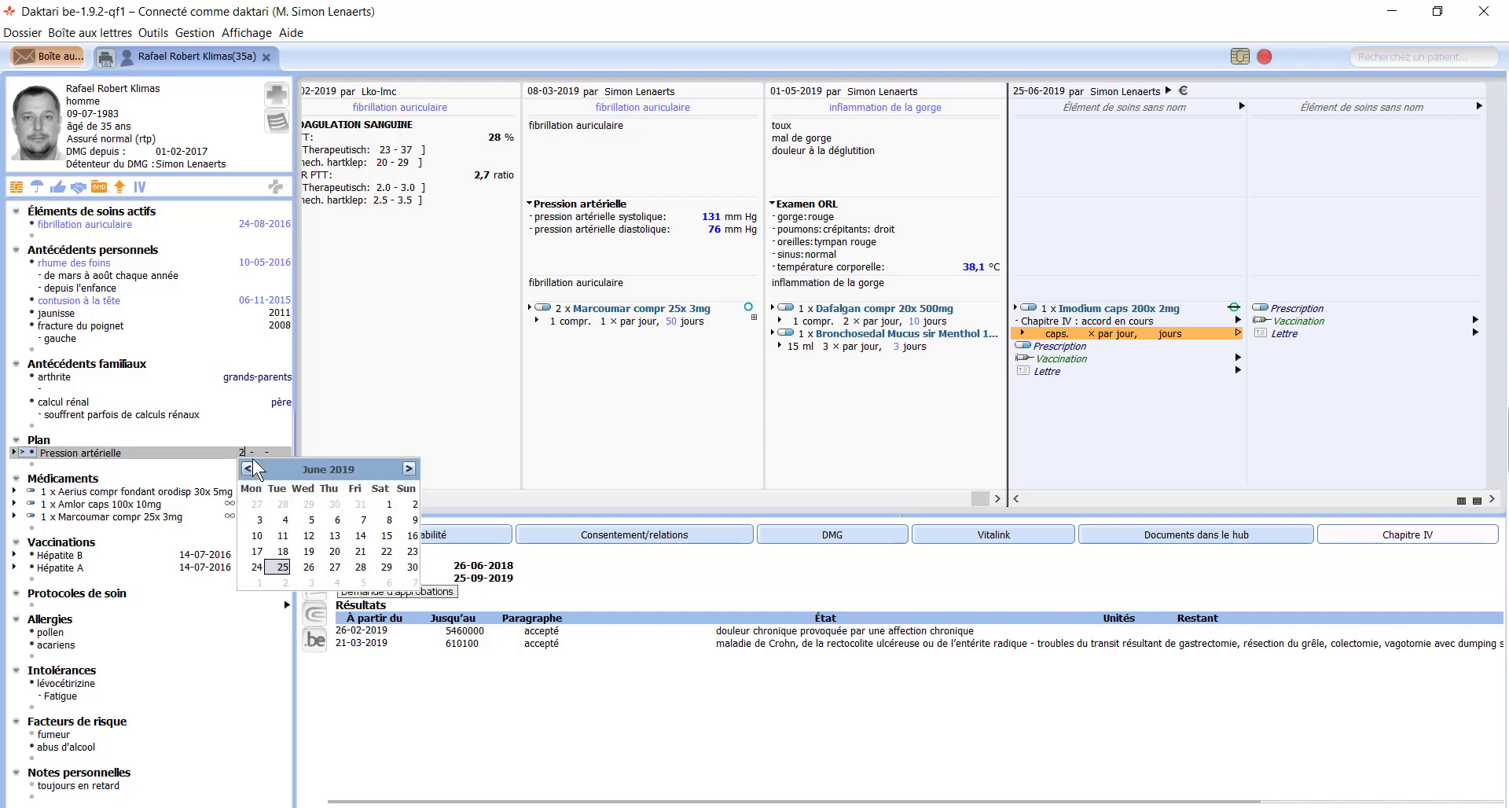
pyautogui.write('6-06-2019')
pyautogui.press('Return')
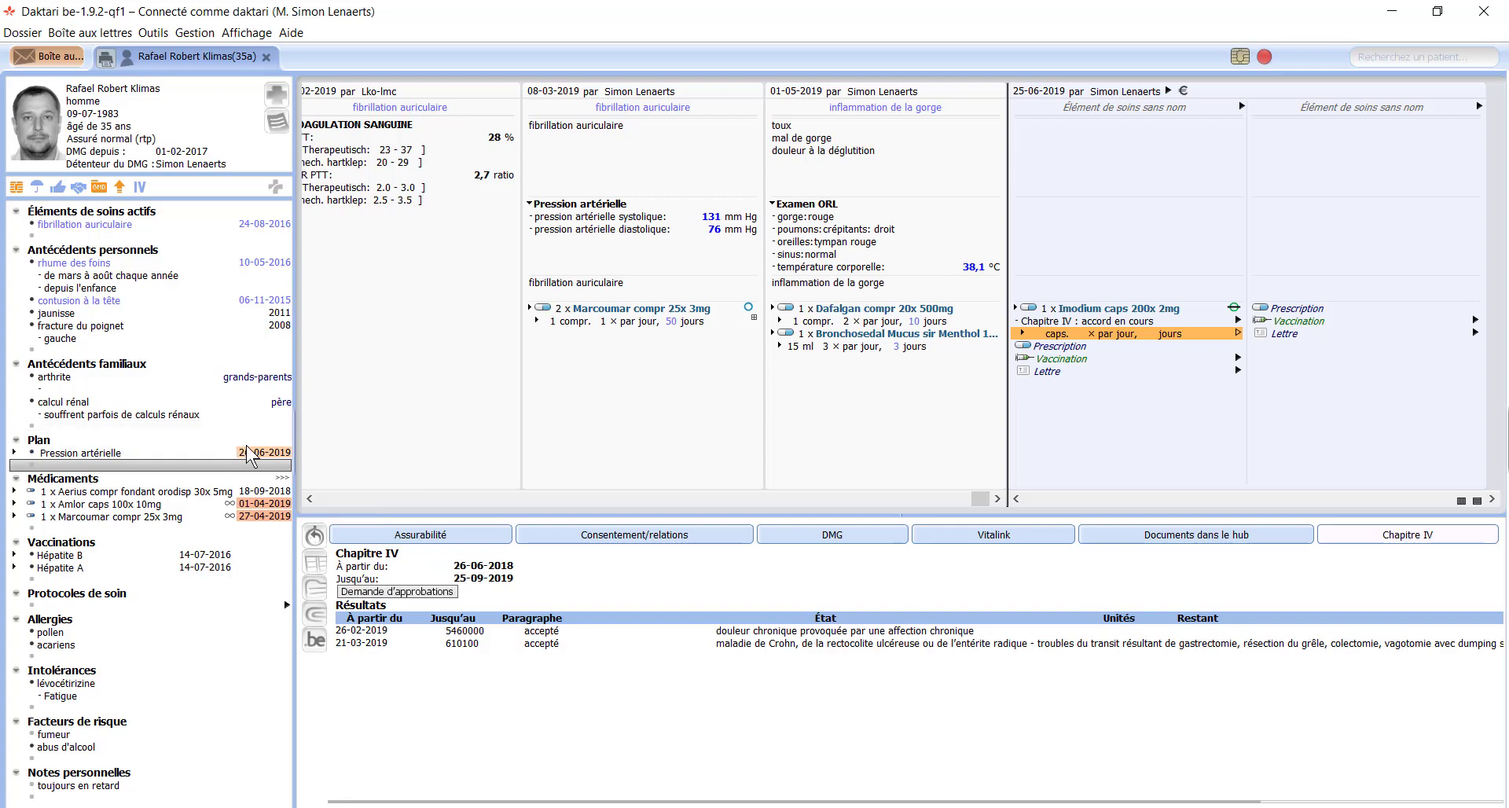
# Step: Correct the plan date to 26-06-2020 and step through the chronic medications from Aerius
pyautogui.click(284, 453)
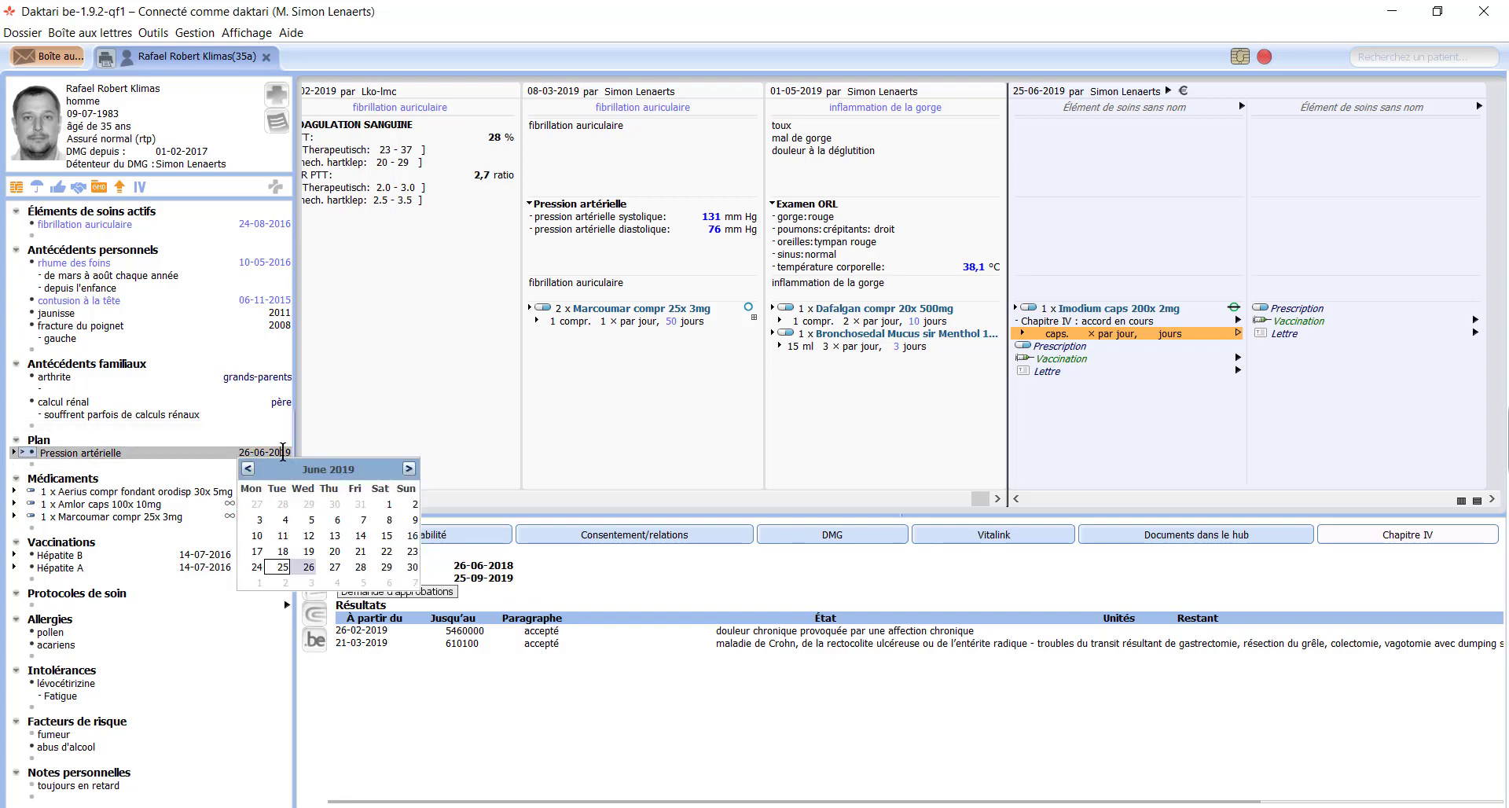
pyautogui.press('BackSpace')
pyautogui.press('BackSpace')
pyautogui.write('20')
pyautogui.press('Return')
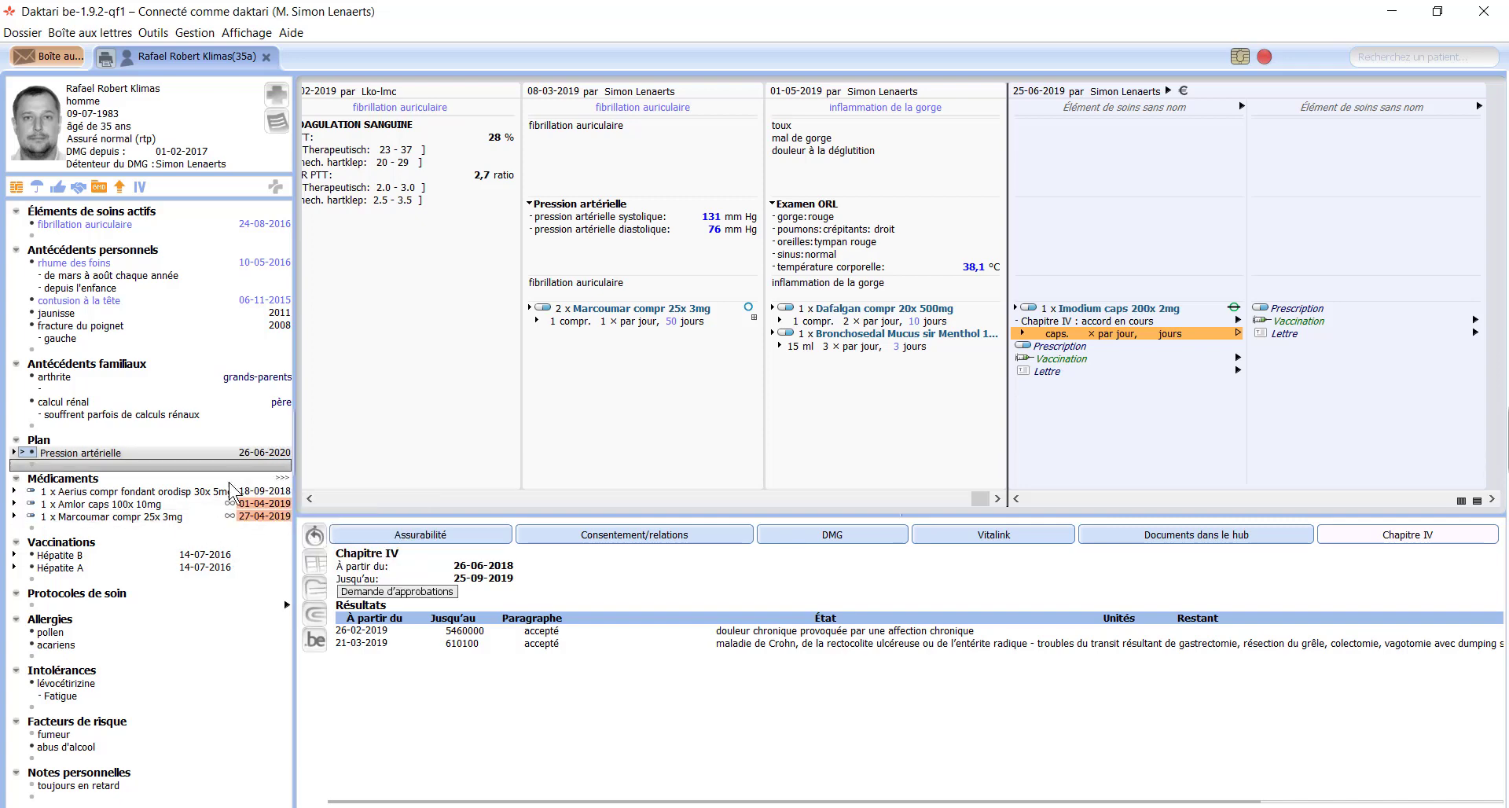
pyautogui.click(222, 492)
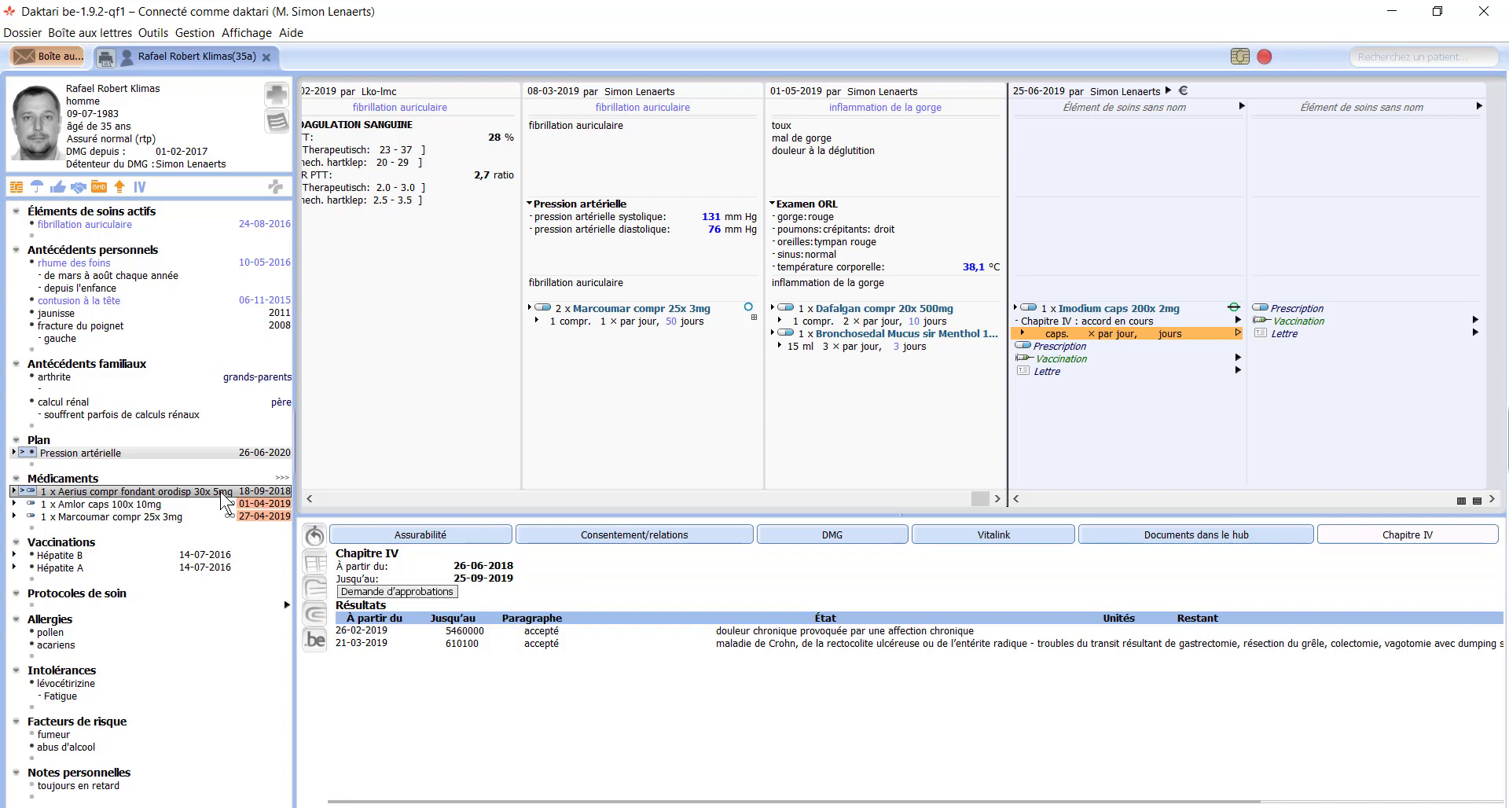
pyautogui.press('Down')
pyautogui.press('Down')
pyautogui.press('Down')
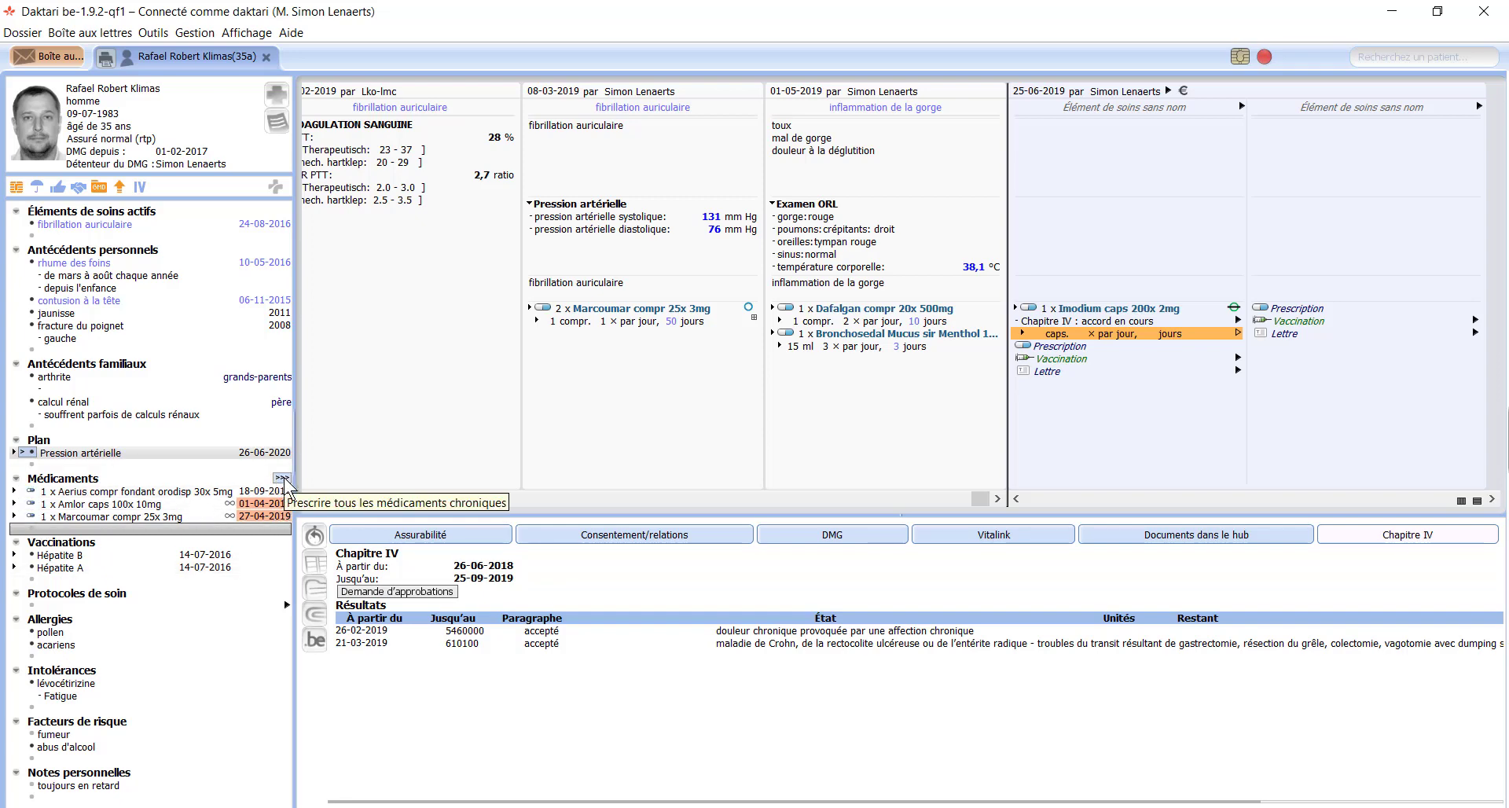
# Step: Prescribe all chronic medications and add Dafalgan and Imodium caps 20x 2mg under Médicaments
pyautogui.click(283, 480)
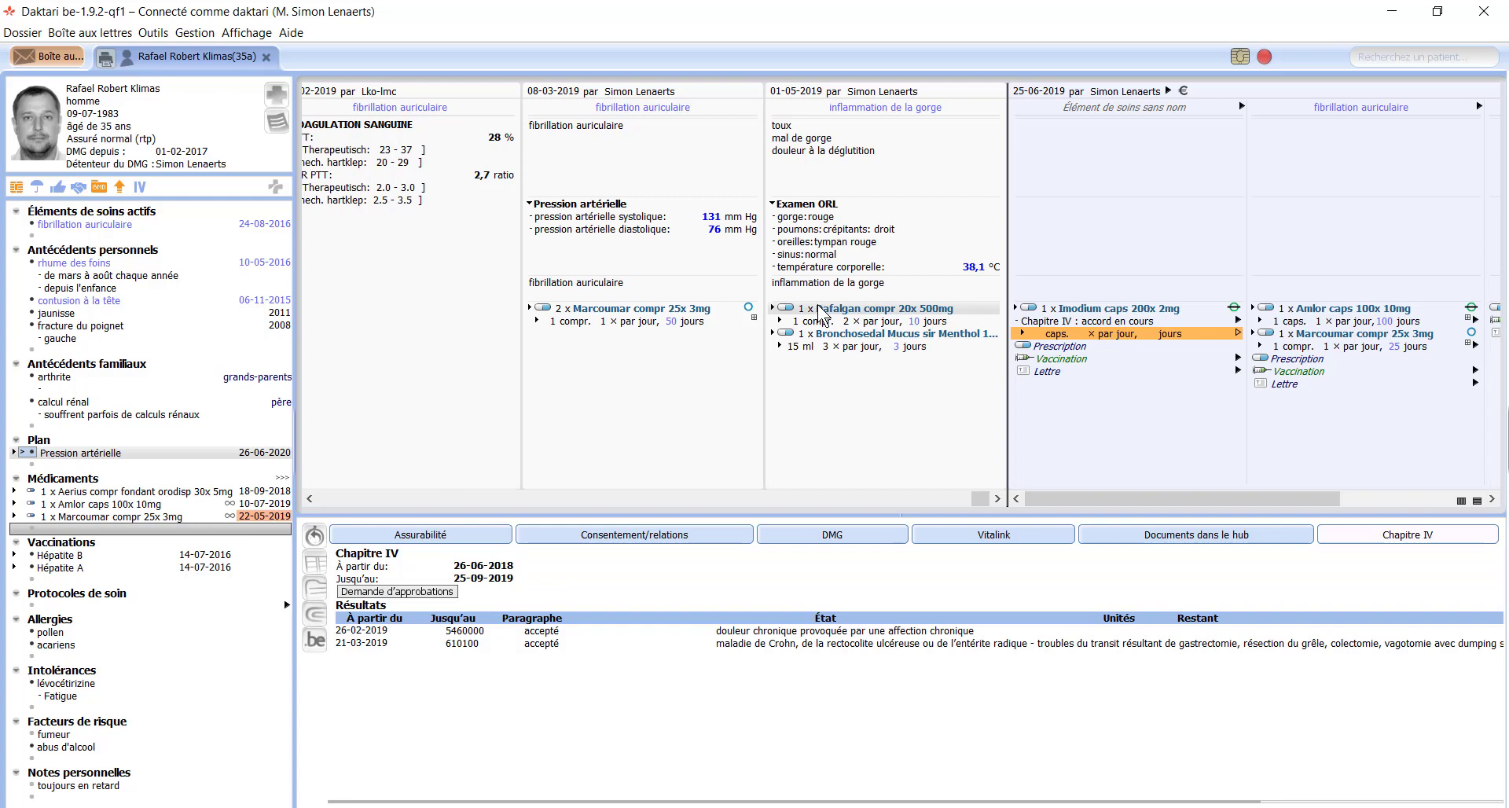
pyautogui.moveTo(822, 311); pyautogui.dragTo(149, 539)
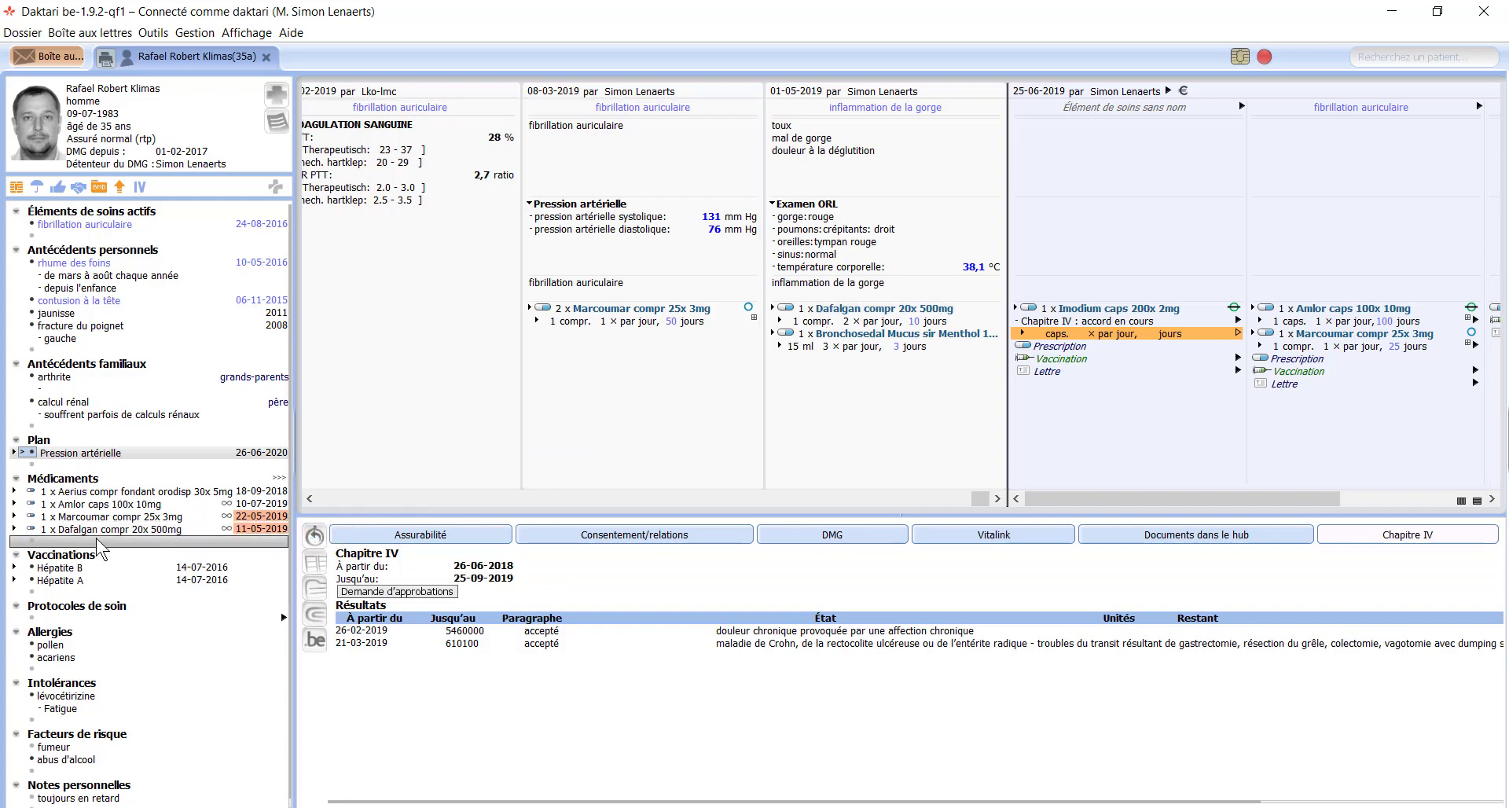
pyautogui.write('imo')
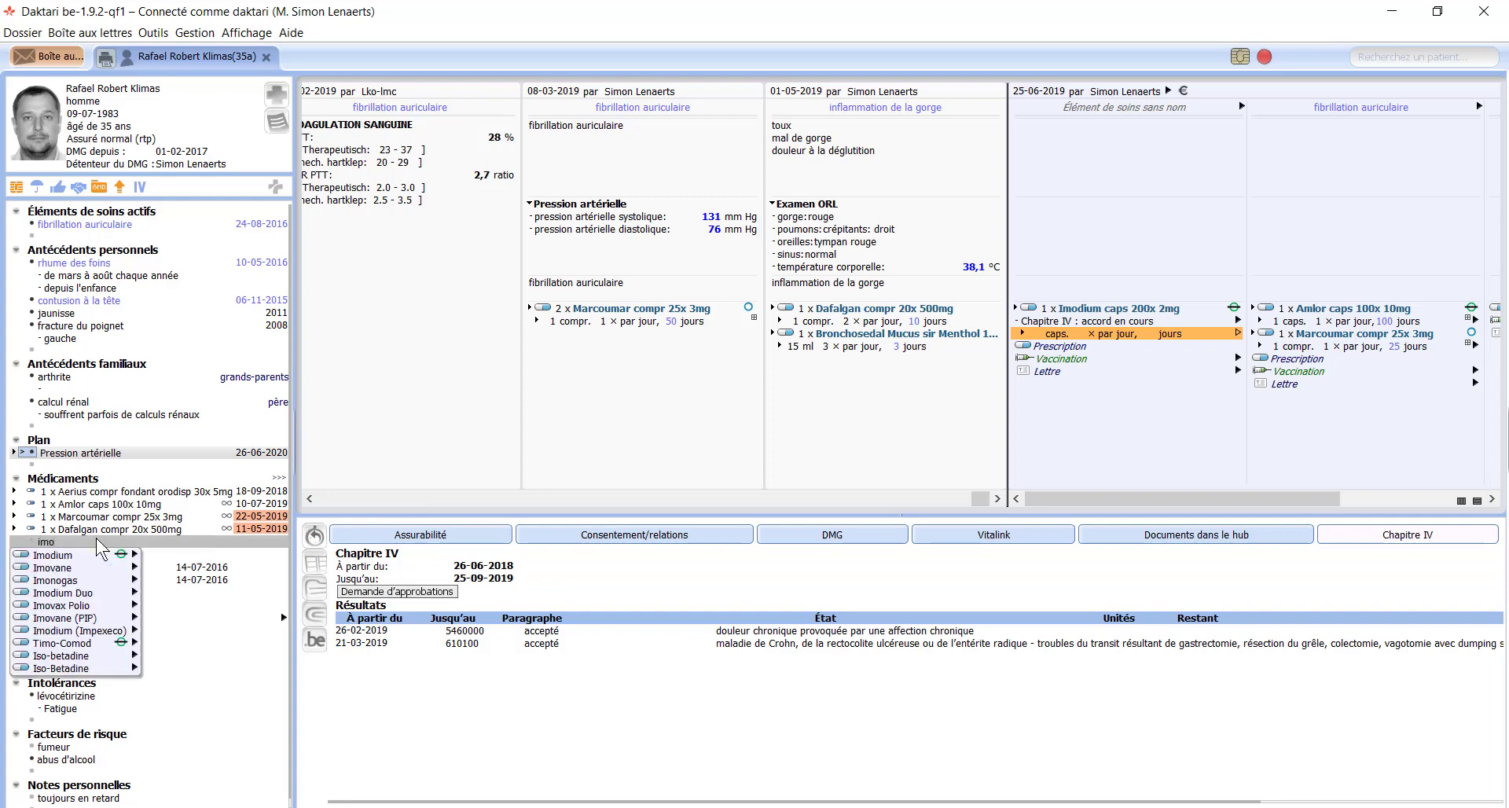
pyautogui.press('Return')
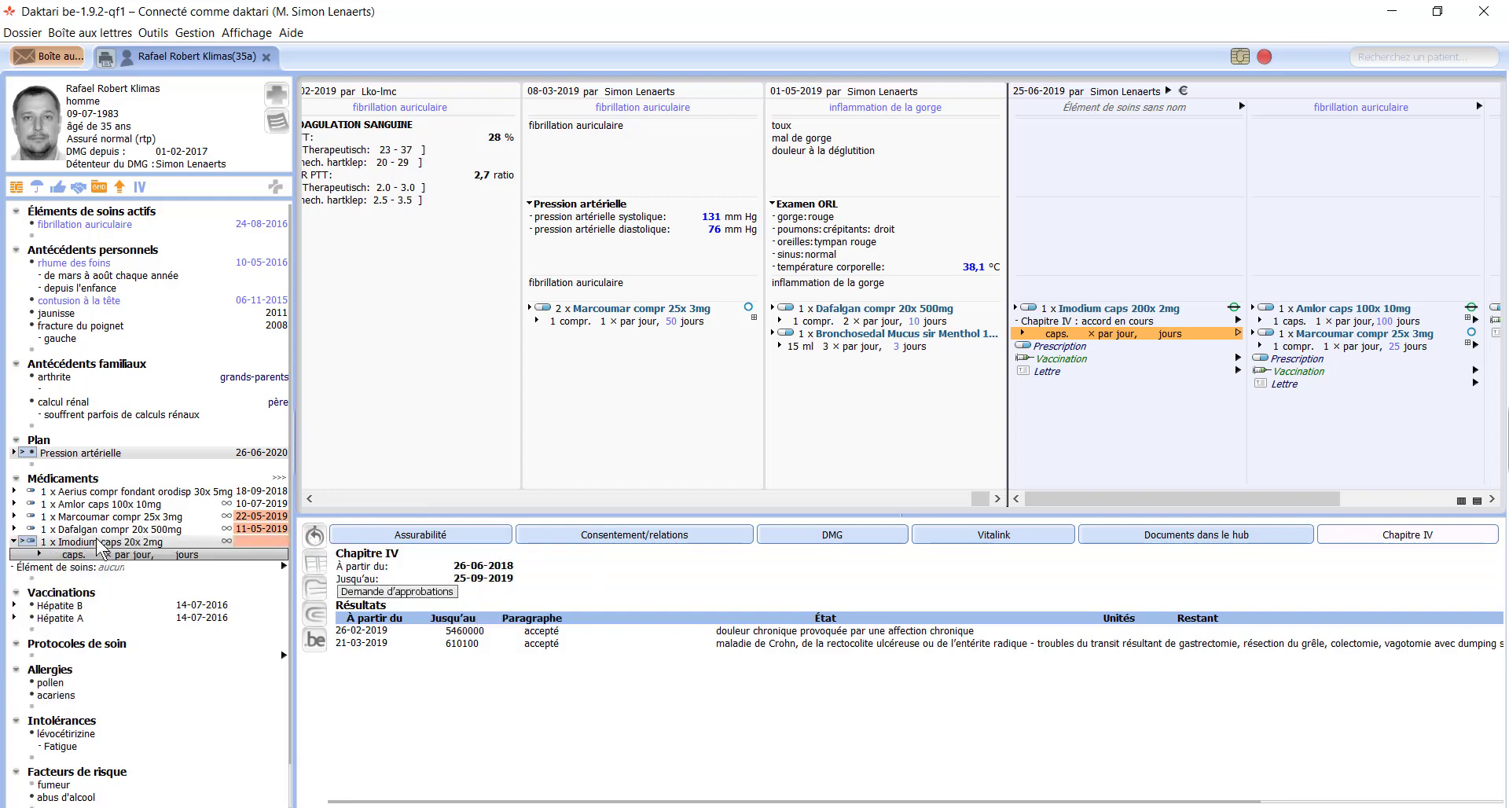
pyautogui.press('Right')
pyautogui.press('Left')
pyautogui.press('Left')
pyautogui.press('Left')
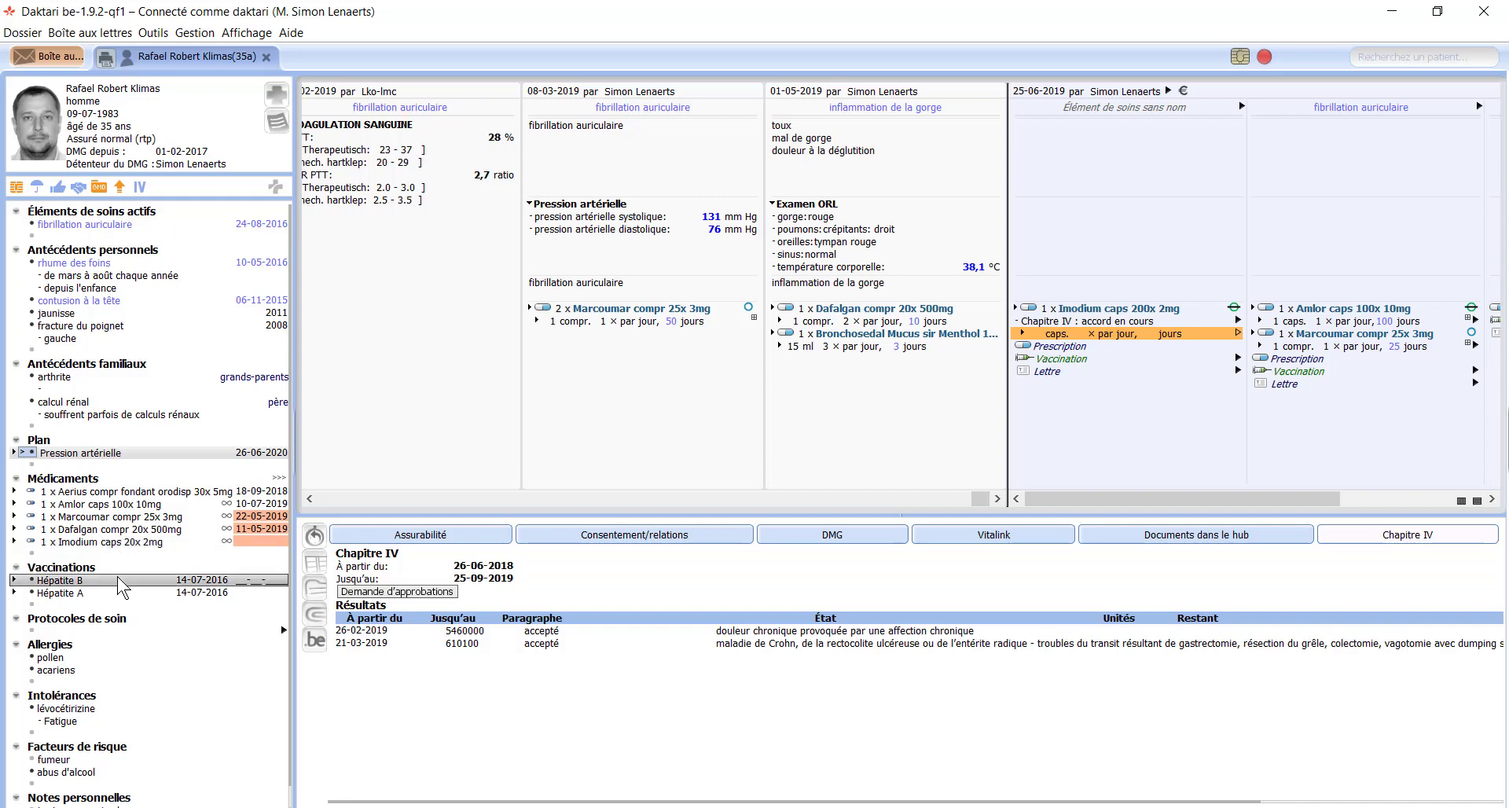
# Step: Browse the care protocol list without choosing one, then select the Imodium caps 200x 2mg prescription
pyautogui.click(128, 632)
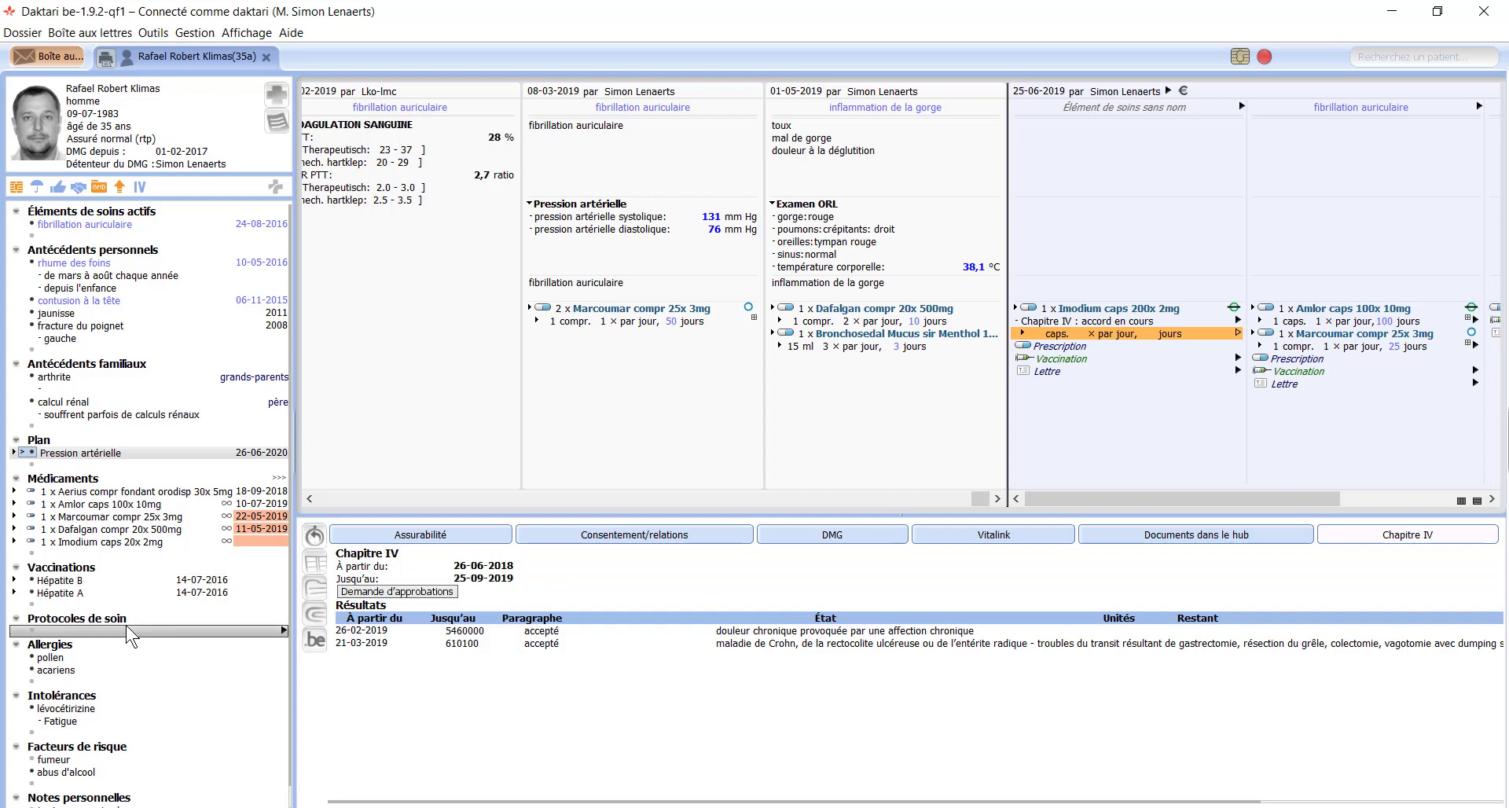
pyautogui.click(128, 631)
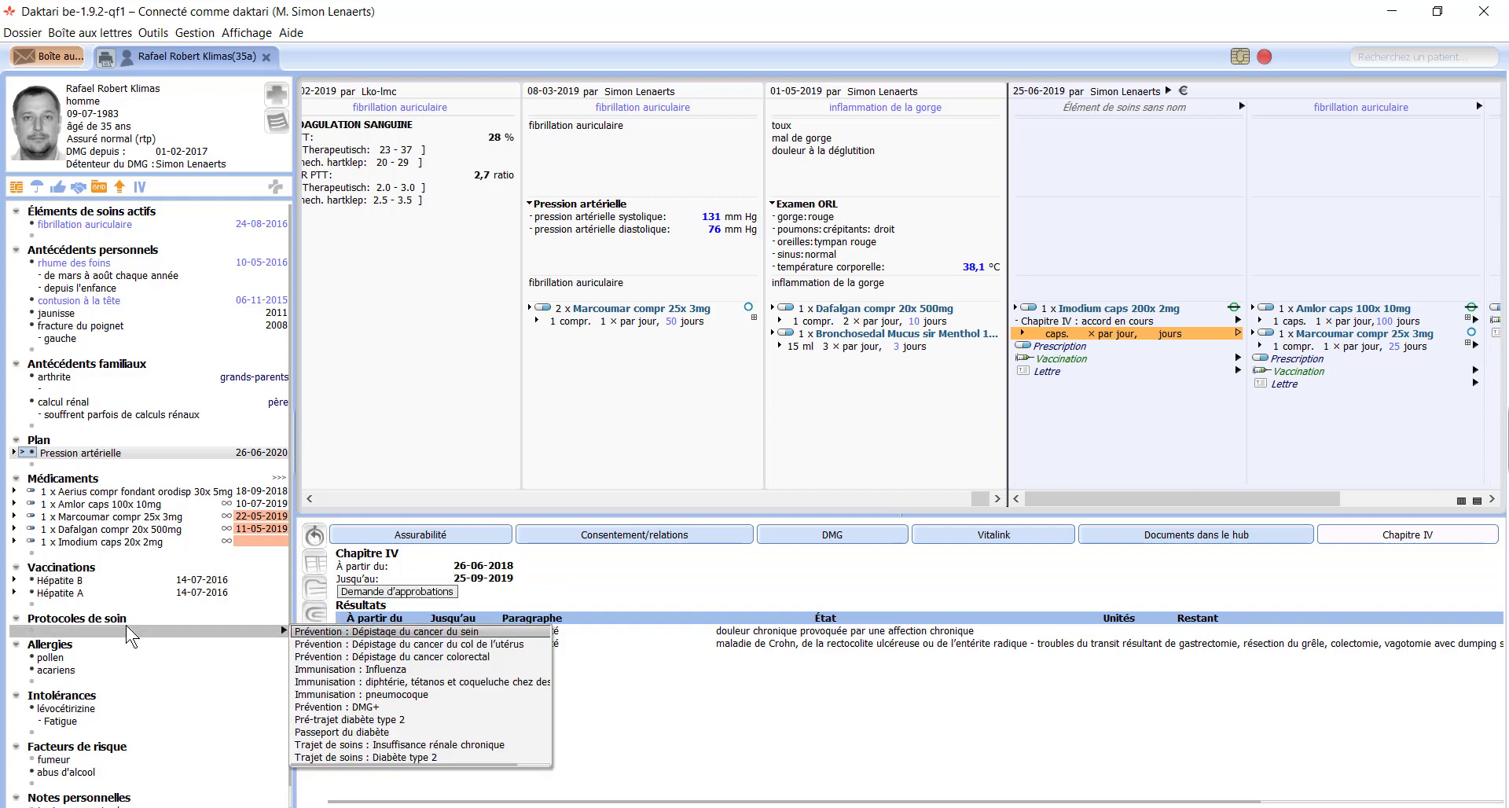
pyautogui.press('Down')
pyautogui.press('Down')
pyautogui.press('Down')
pyautogui.press('Down')
pyautogui.press('Down')
pyautogui.press('Down')
pyautogui.press('Down')
pyautogui.press('Down')
pyautogui.press('Down')
pyautogui.press('Down')
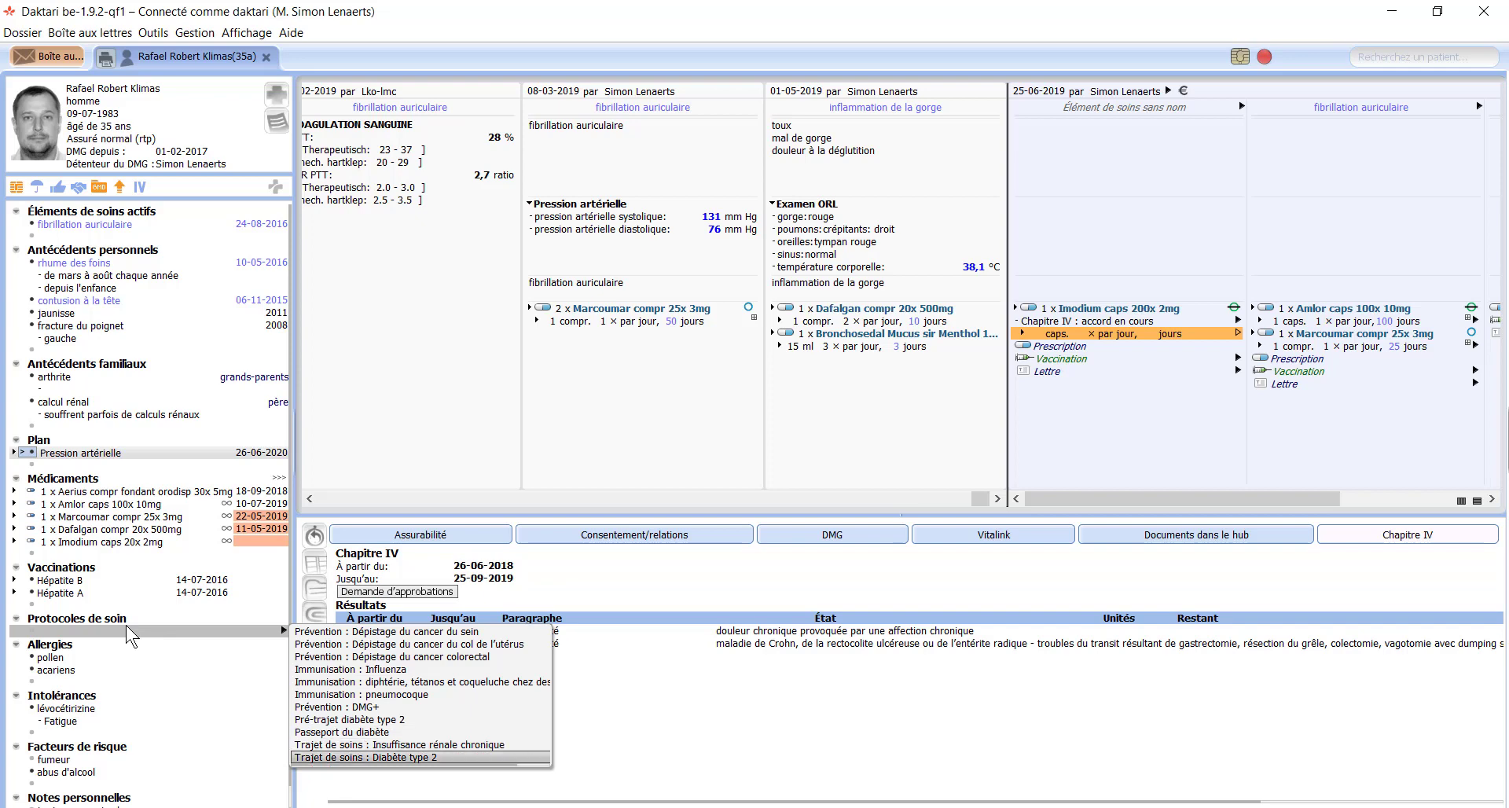
pyautogui.press('Up')
pyautogui.press('Up')
pyautogui.press('Up')
pyautogui.press('Up')
pyautogui.press('Up')
pyautogui.press('Up')
pyautogui.press('Up')
pyautogui.press('Up')
pyautogui.press('Up')
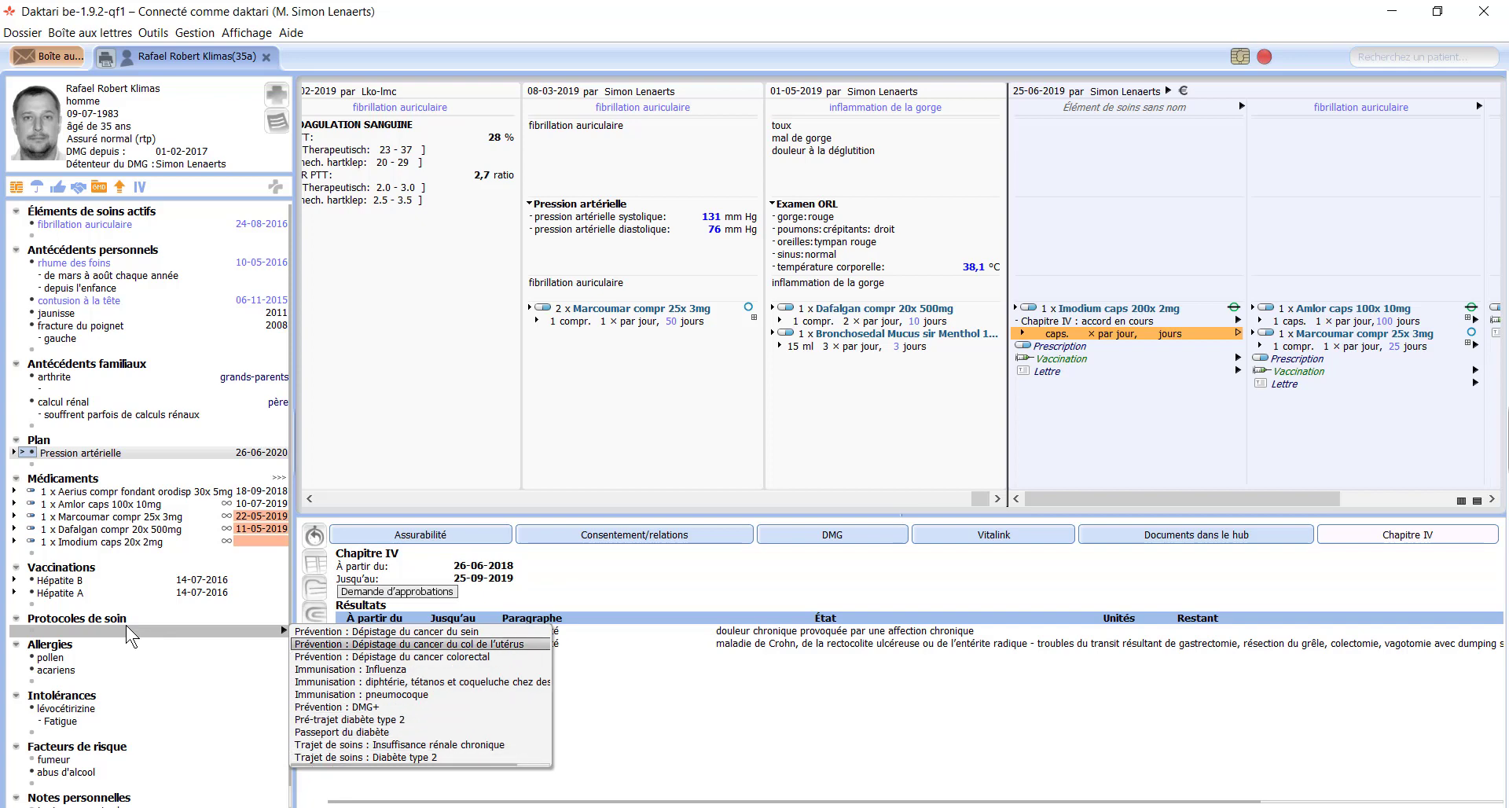
pyautogui.press('Up')
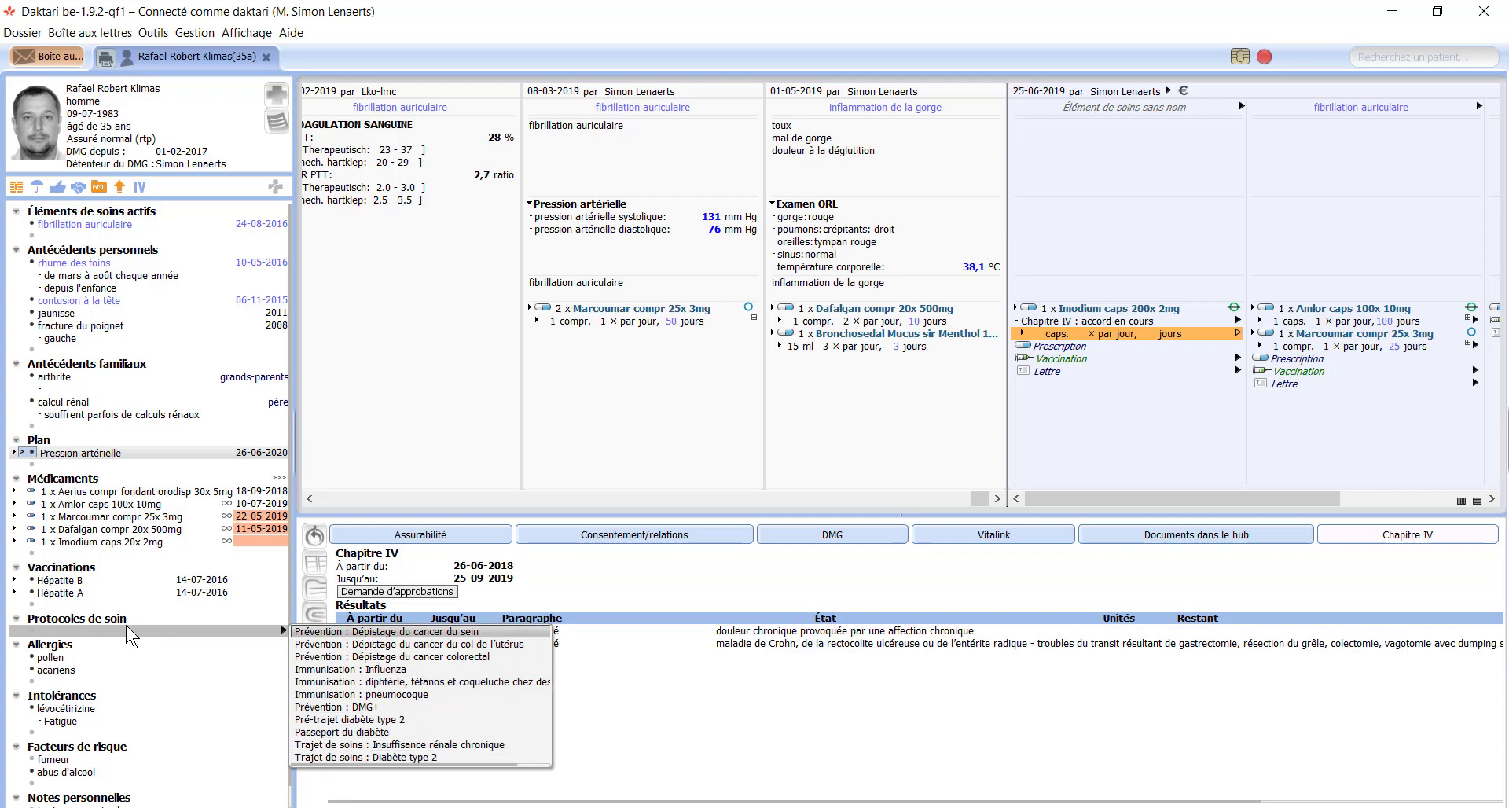
pyautogui.press('Escape')
pyautogui.click(115, 657)
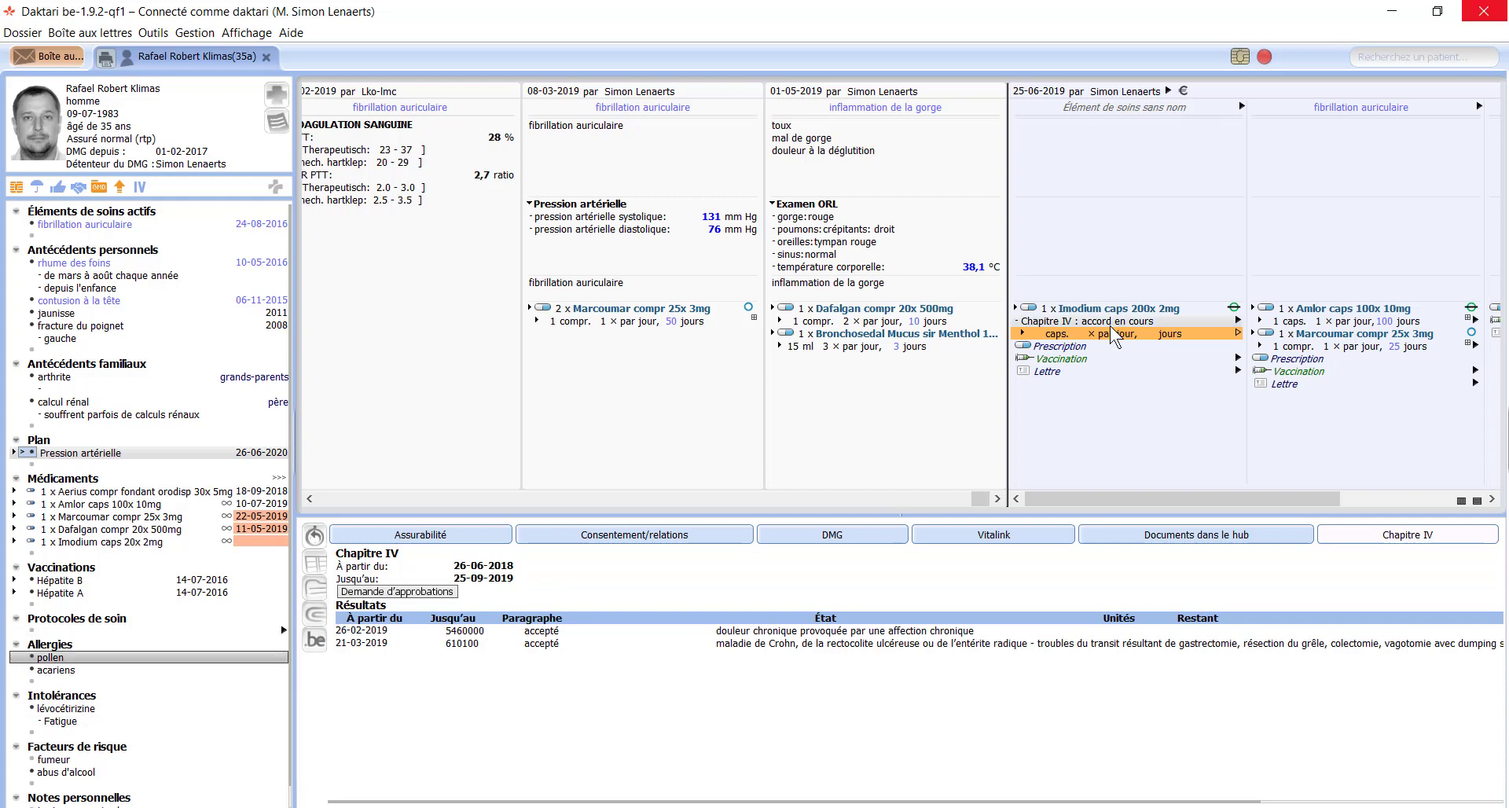
pyautogui.click(1069, 309)
# Step: Delete the Imodium, Amlor and Marcoumar prescriptions from the contact
pyautogui.press('Delete')
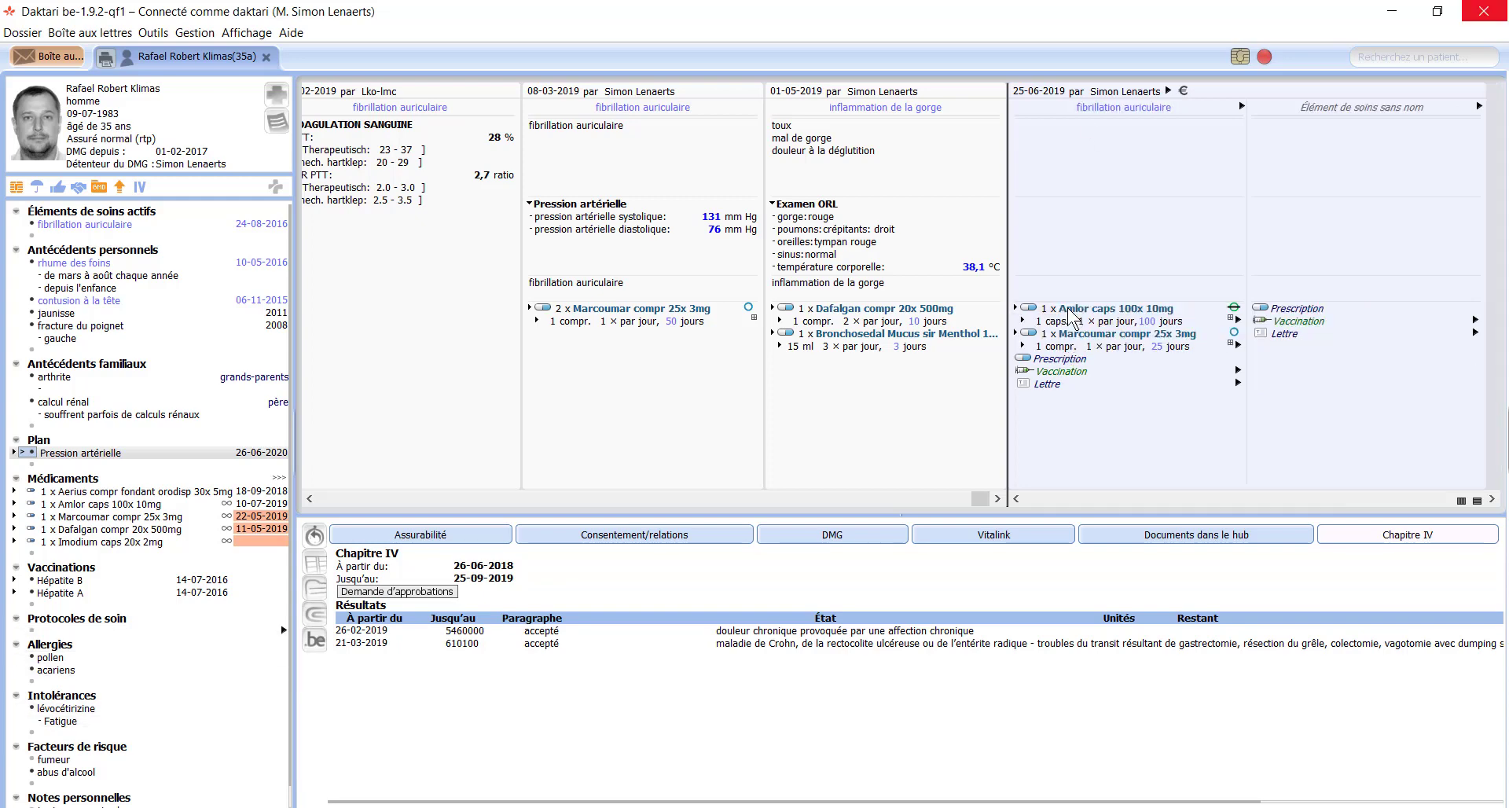
pyautogui.click(1277, 309)
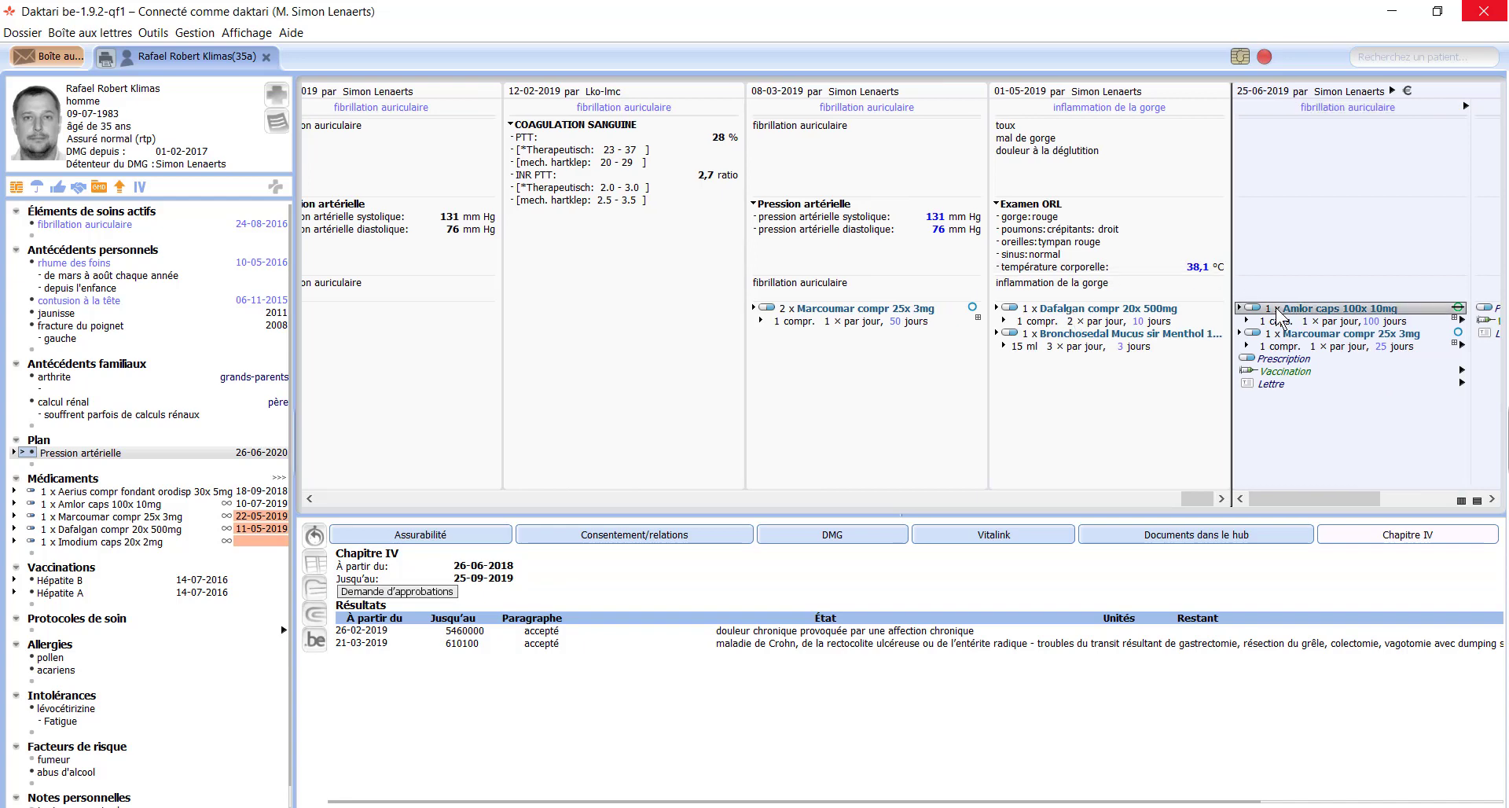
pyautogui.press('Delete')
pyautogui.click(1276, 309)
pyautogui.press('Delete')
# Step: Prescribe Xyzall compr 20x 5mg, then remove it after the intolerance warning
pyautogui.press('Down')
pyautogui.press('Down')
pyautogui.press('Down')
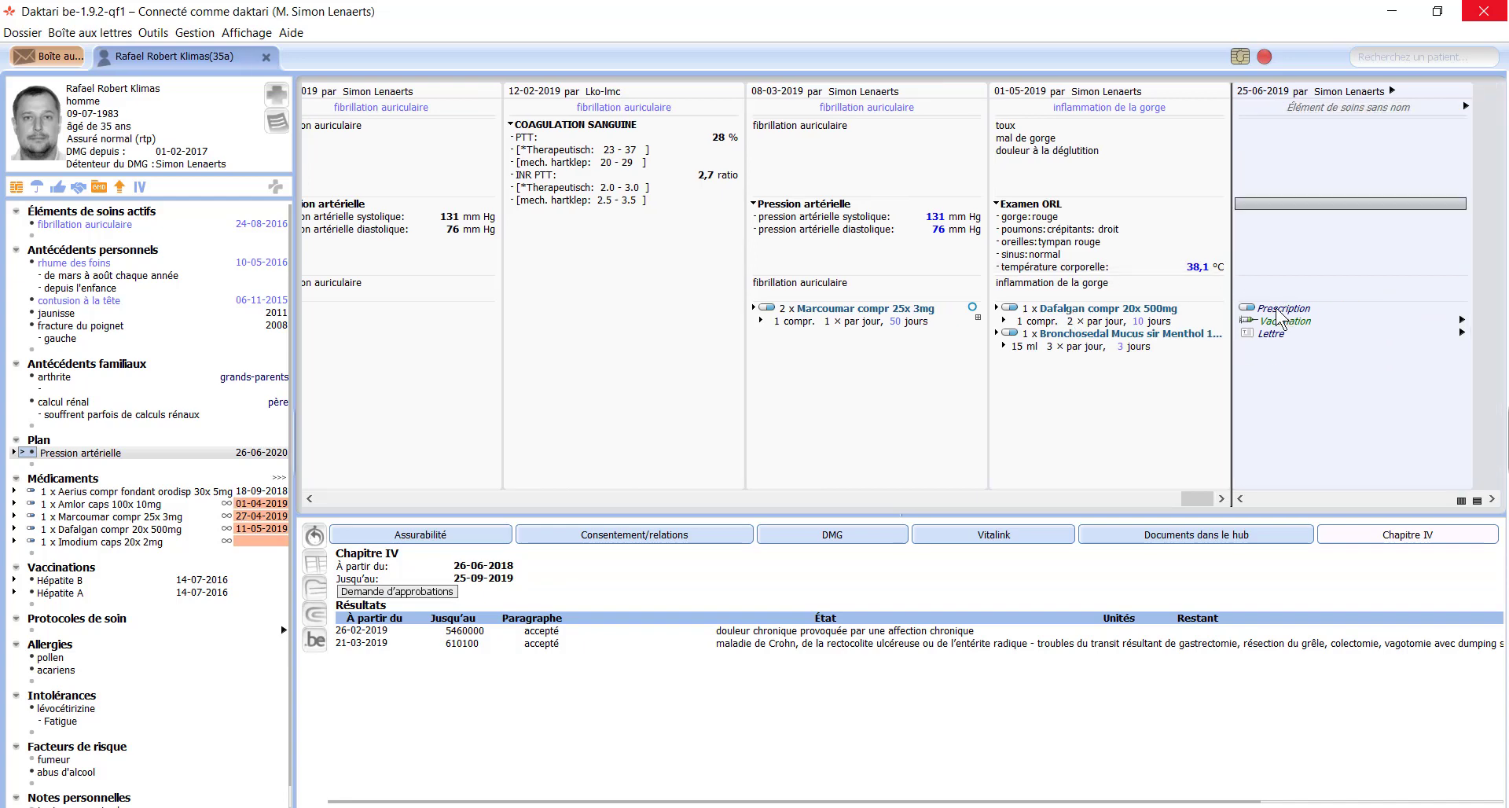
pyautogui.press('Return')
pyautogui.write('xyz')
pyautogui.press('Down')
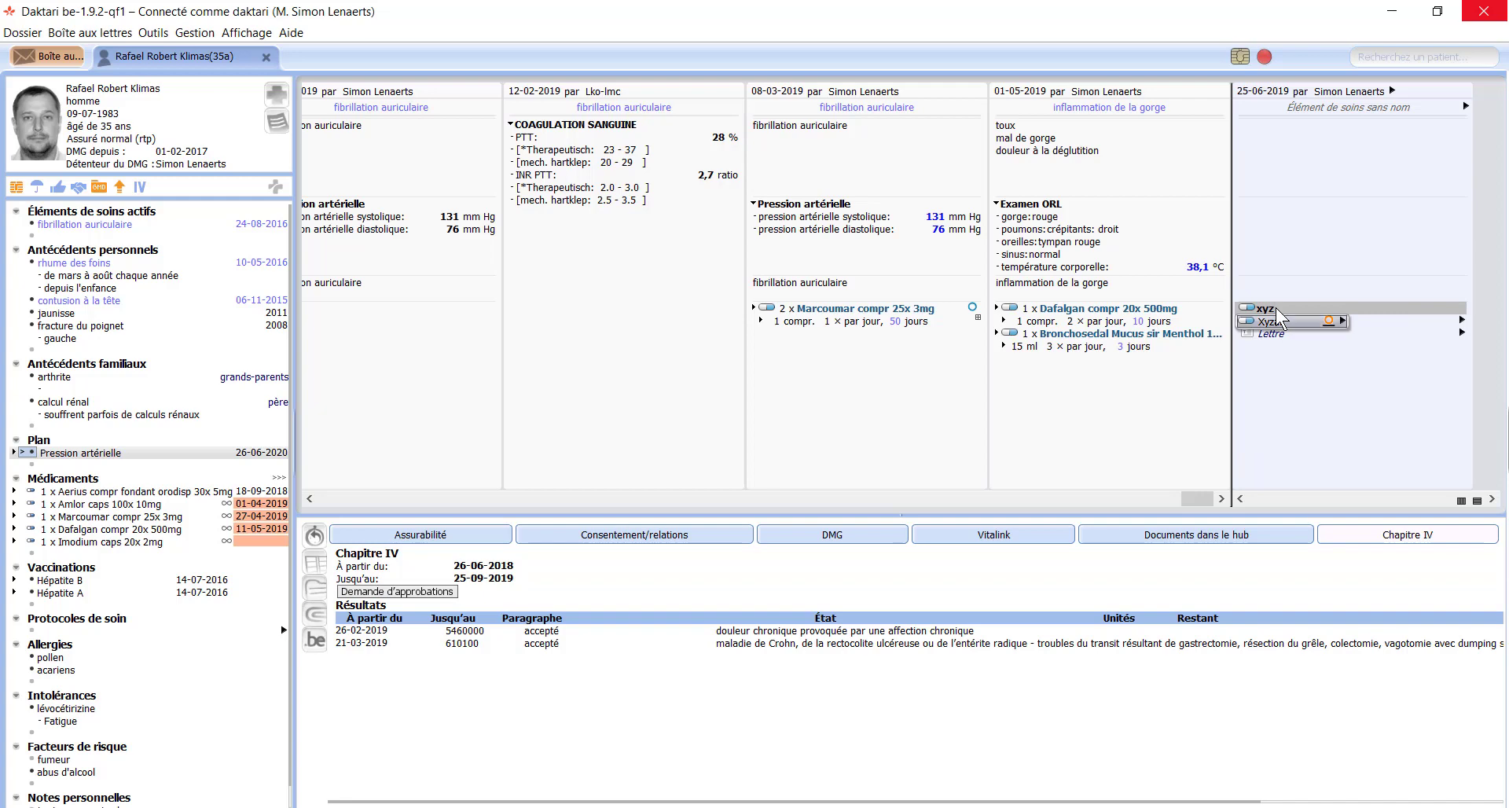
pyautogui.press('Right')
pyautogui.press('Right')
pyautogui.press('Right')
pyautogui.press('Return')
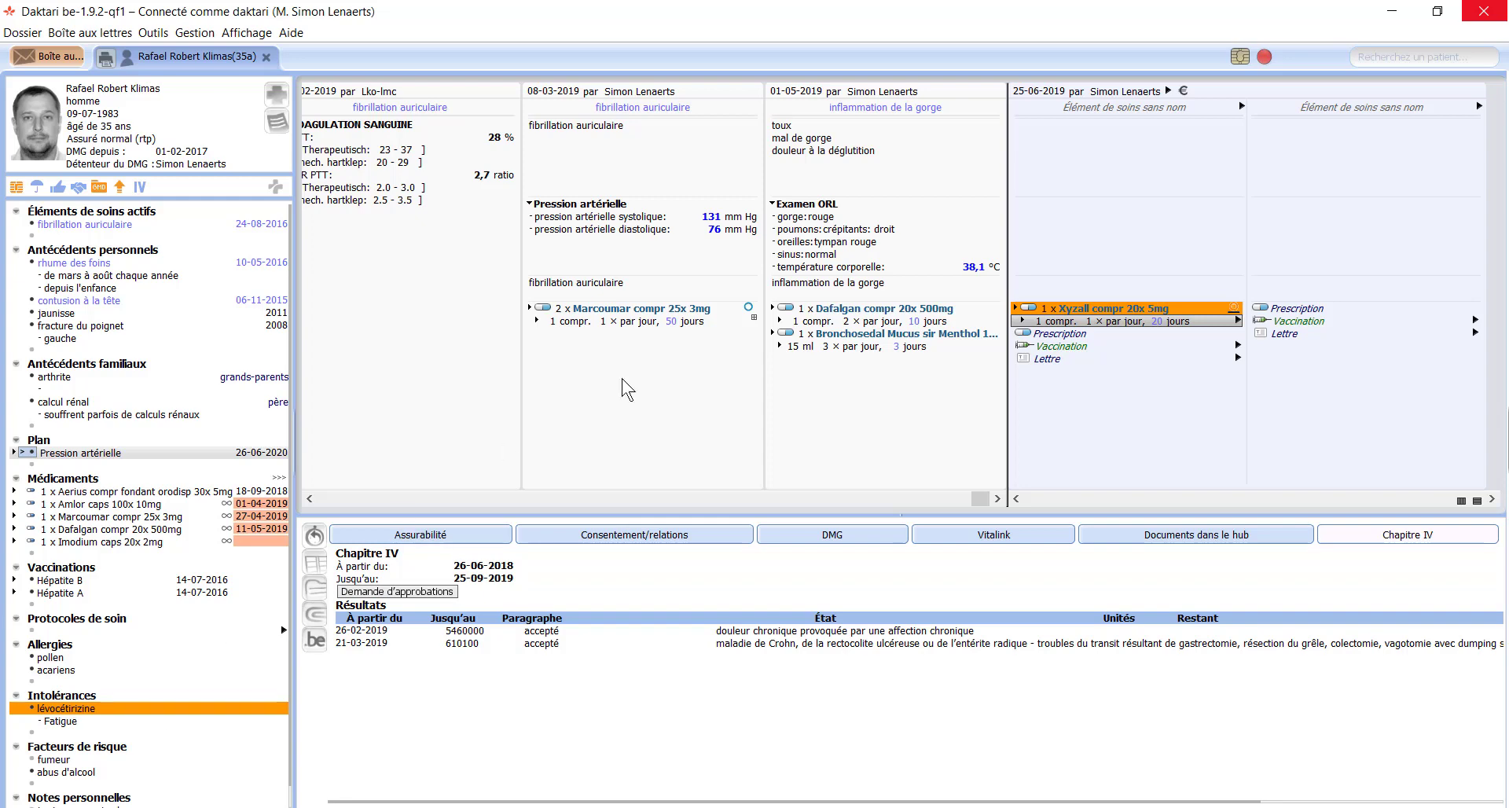
pyautogui.click(1097, 307)
pyautogui.press('Delete')
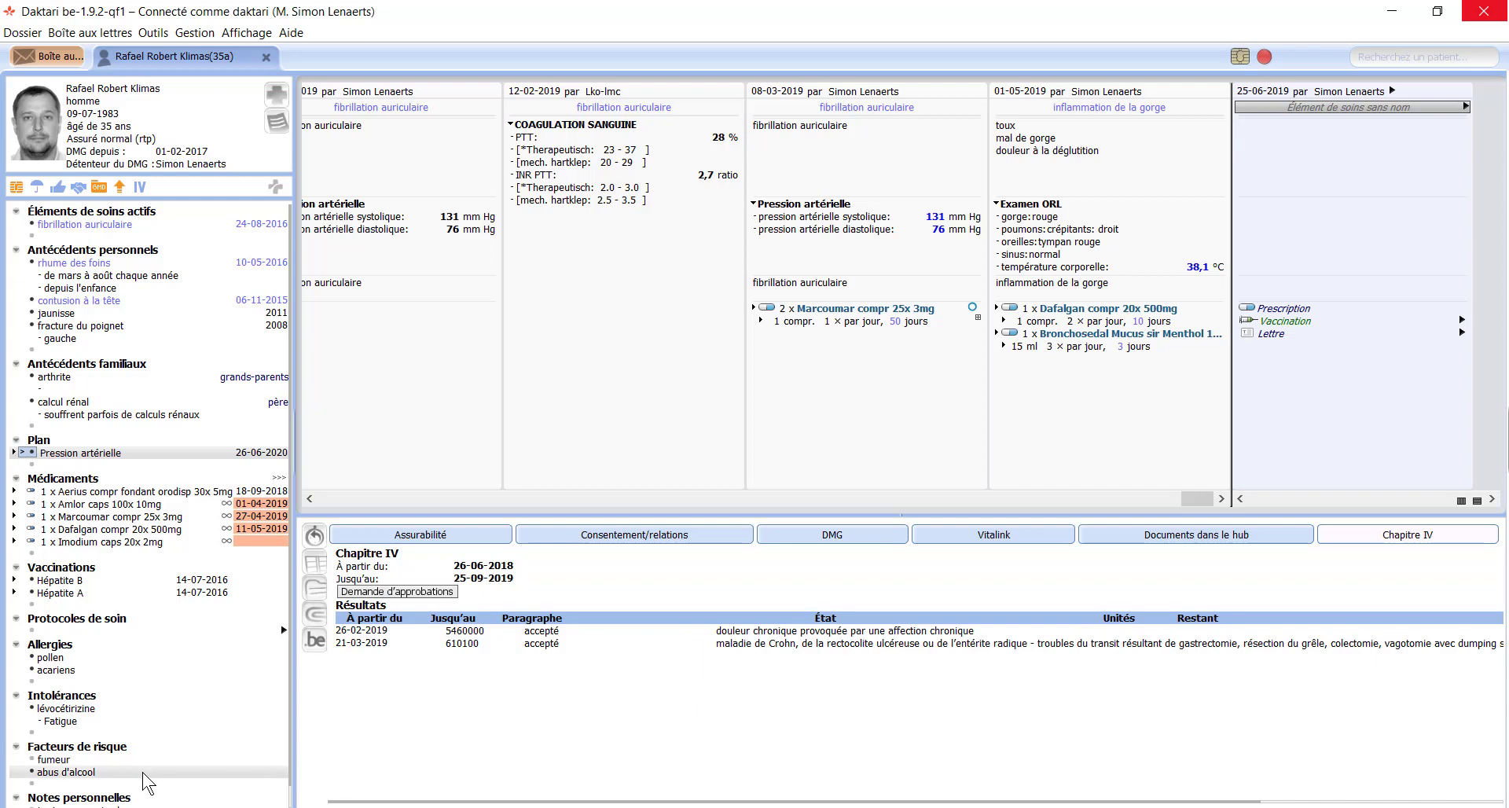
# Step: Delete the arthrite and calcul rénal entries from Antécédents familiaux
pyautogui.scroll(-1, 143, 773)
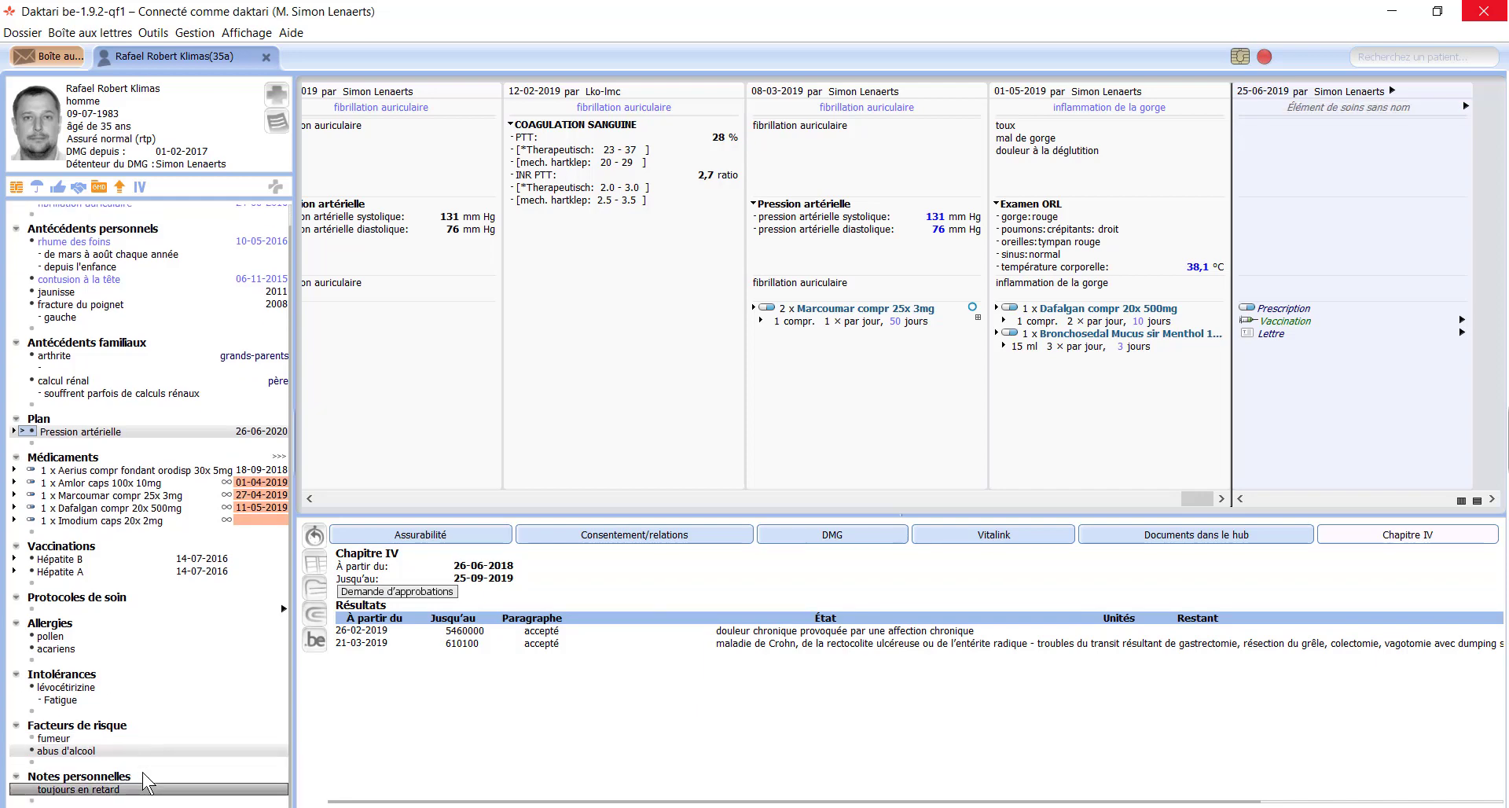
pyautogui.press('Down')
pyautogui.click(130, 790)
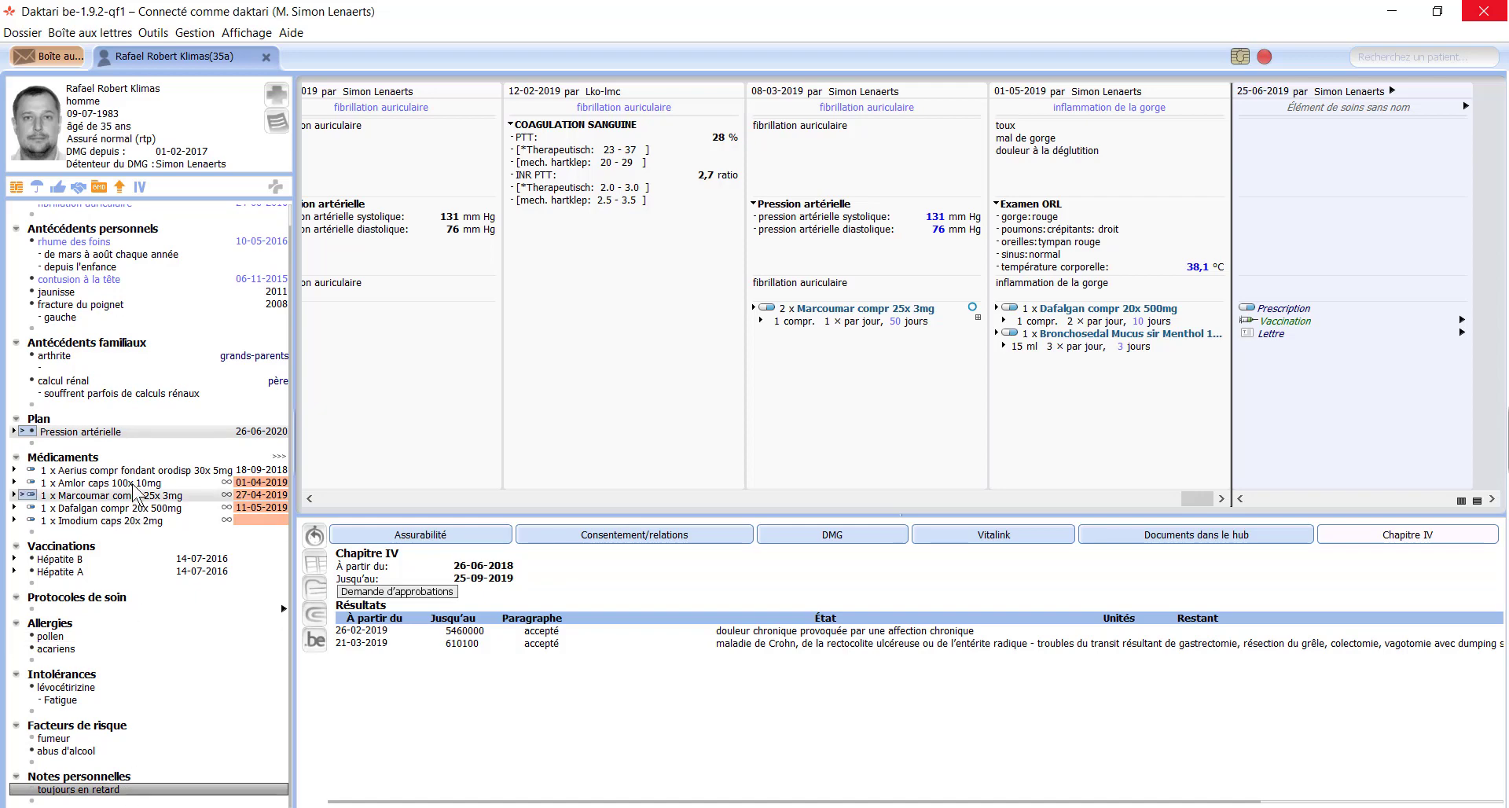
pyautogui.click(129, 369)
pyautogui.press('Delete')
pyautogui.press('Delete')
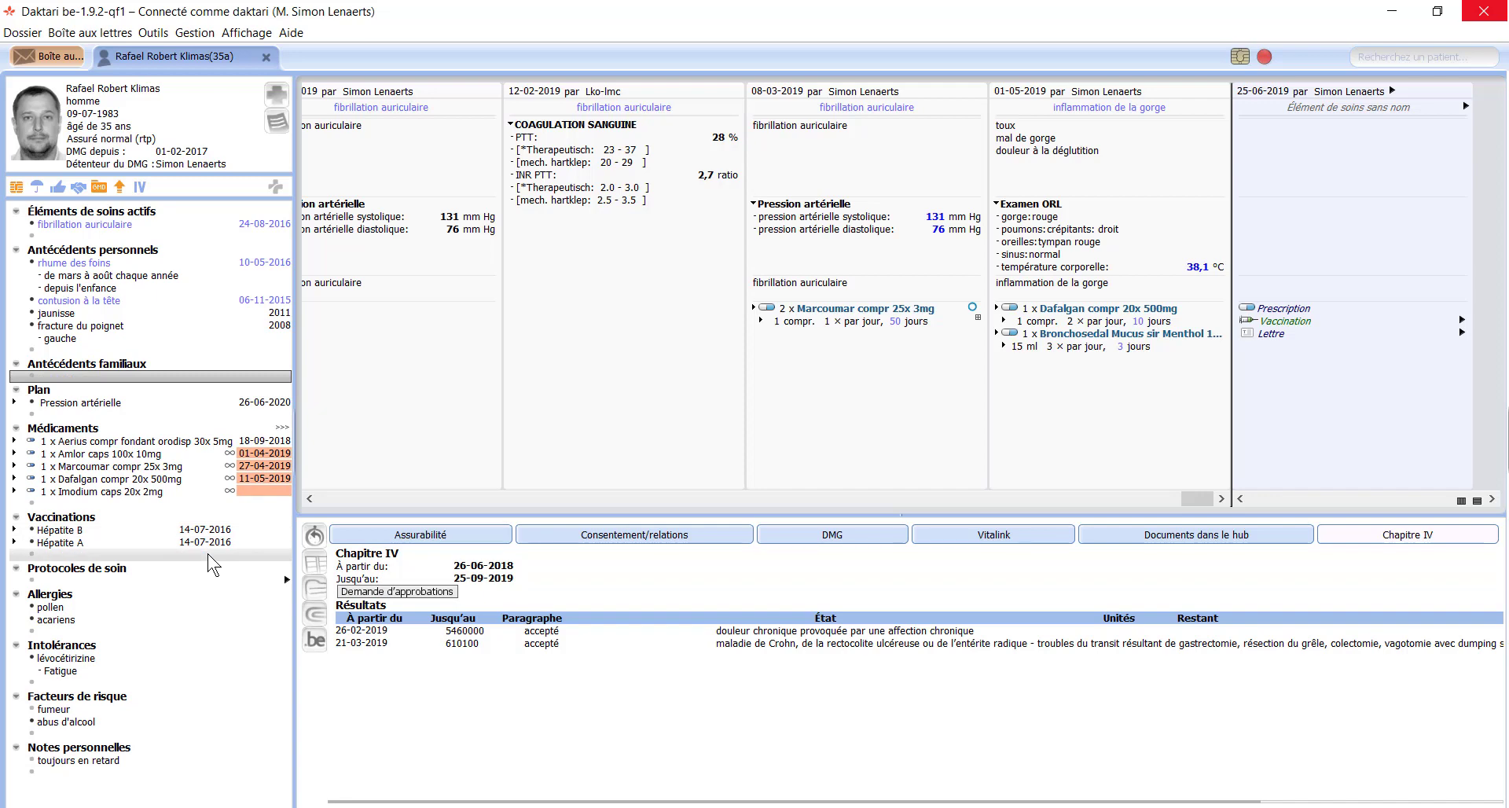
# Step: Use the timeline to jump to the lumbago, rhume des foins and Sumatriptan EG migraine contacts
pyautogui.click(315, 537)
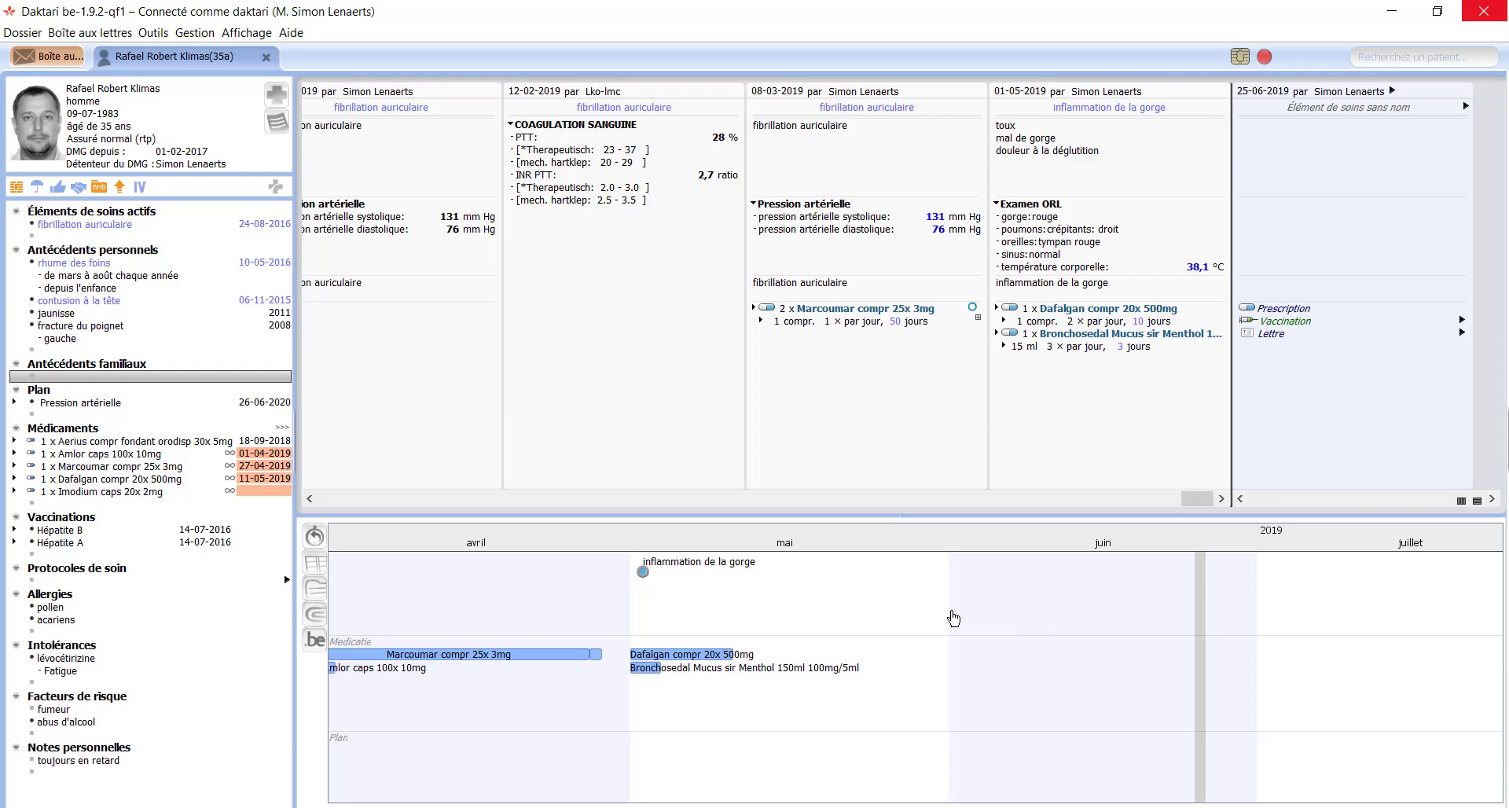
pyautogui.scroll(-5, 954, 619)
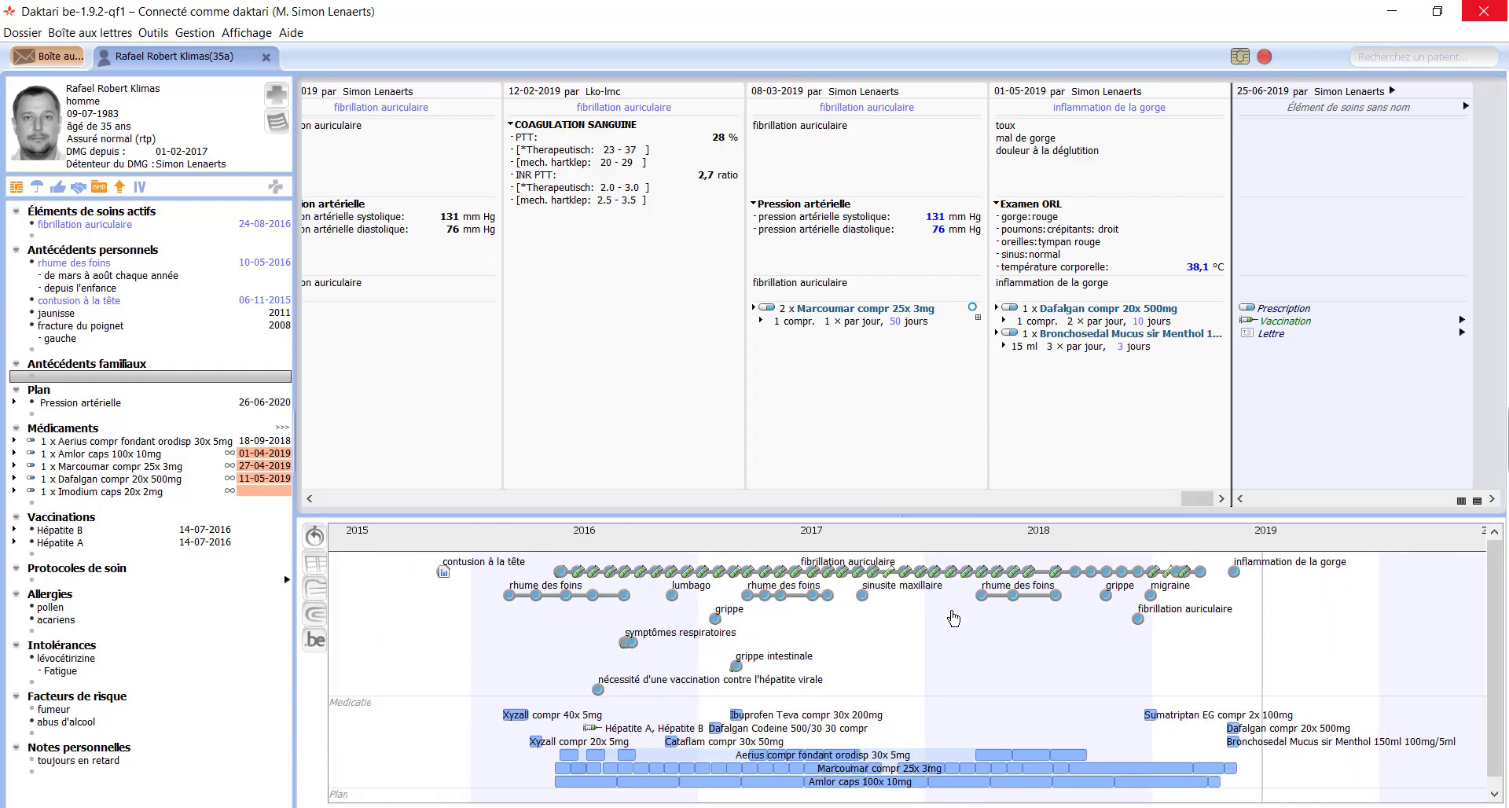
pyautogui.scroll(5, 953, 619)
pyautogui.scroll(-4, 953, 618)
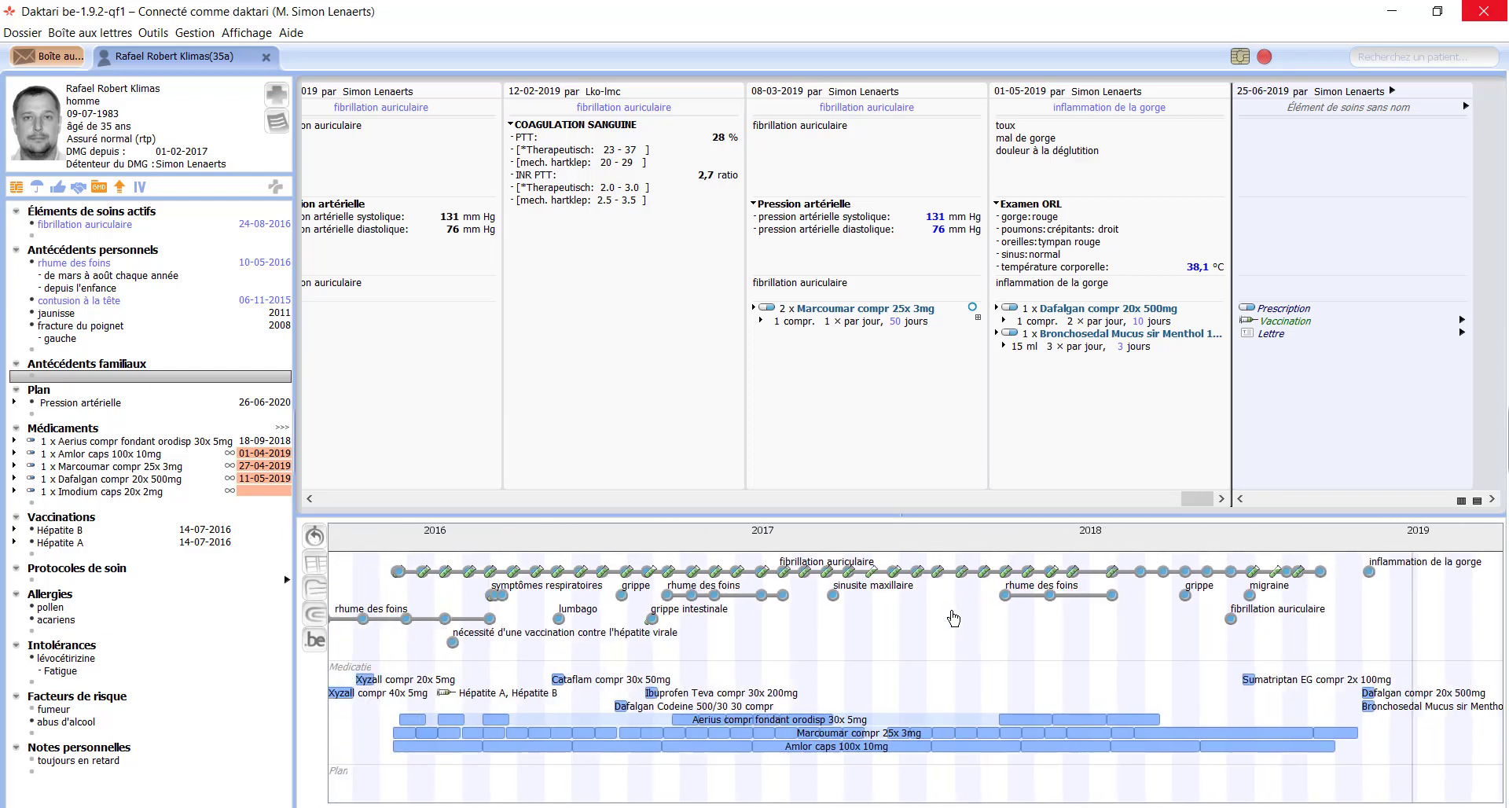
pyautogui.scroll(-1, 954, 619)
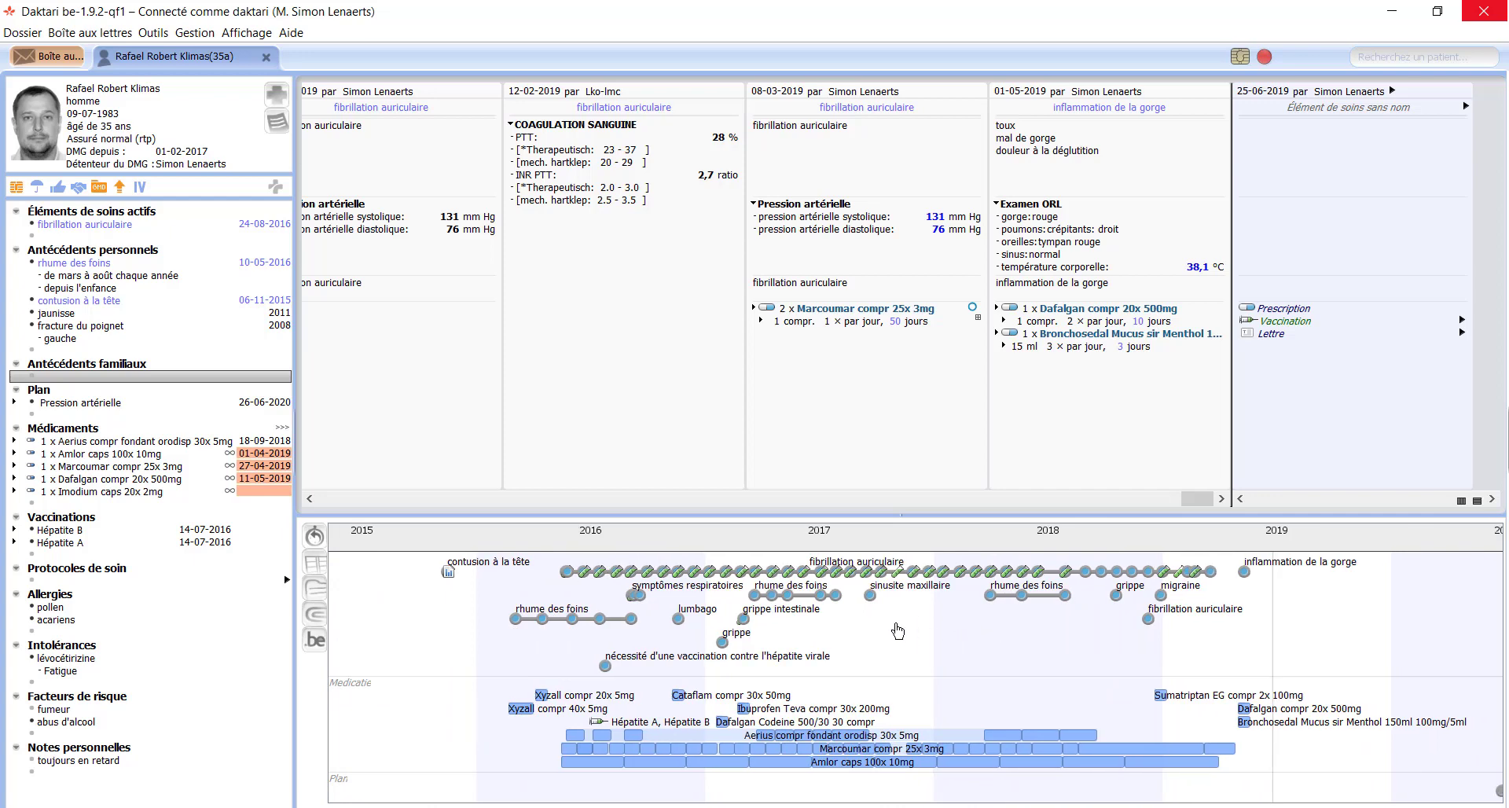
pyautogui.click(680, 621)
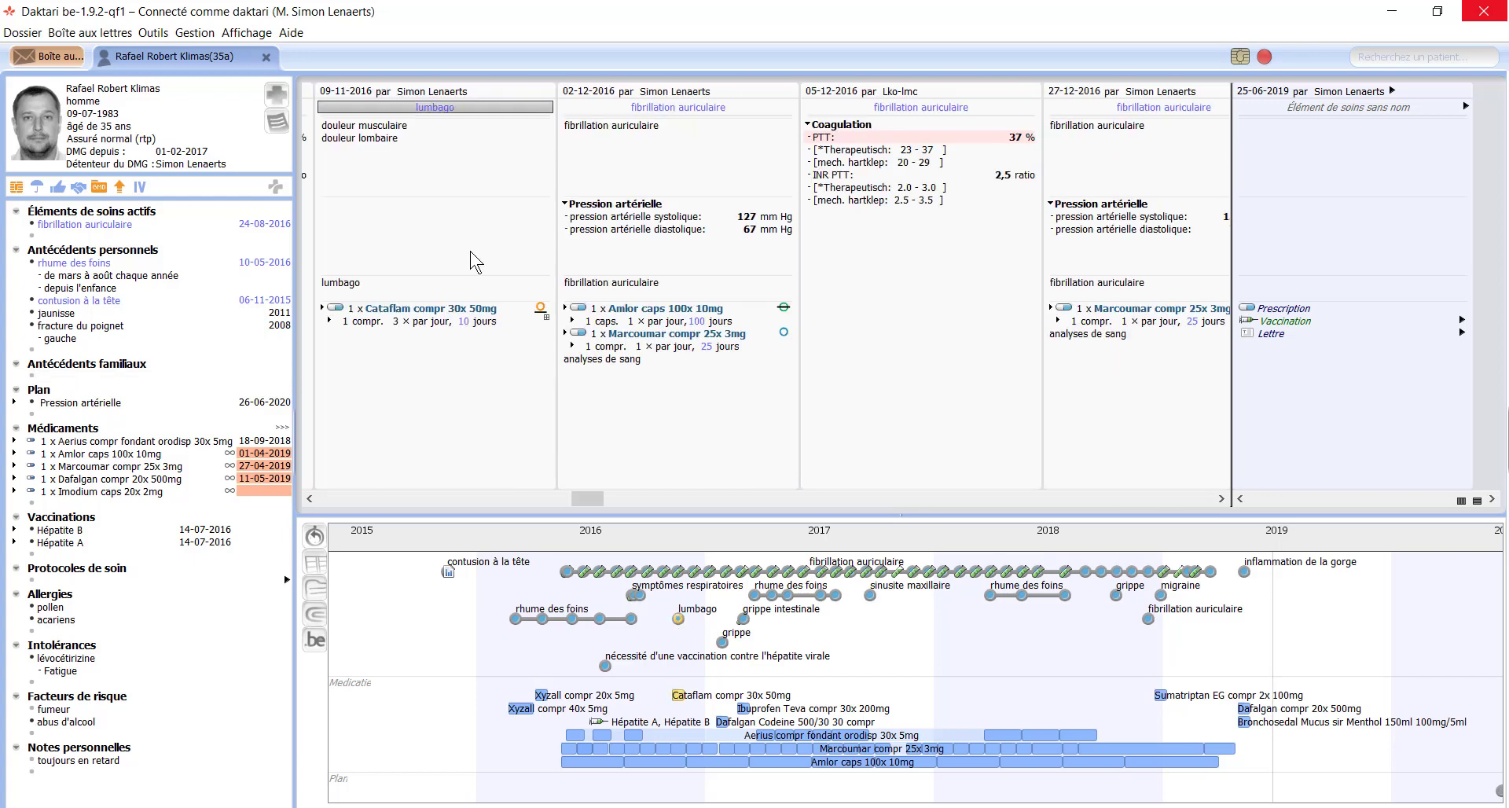
pyautogui.click(415, 126)
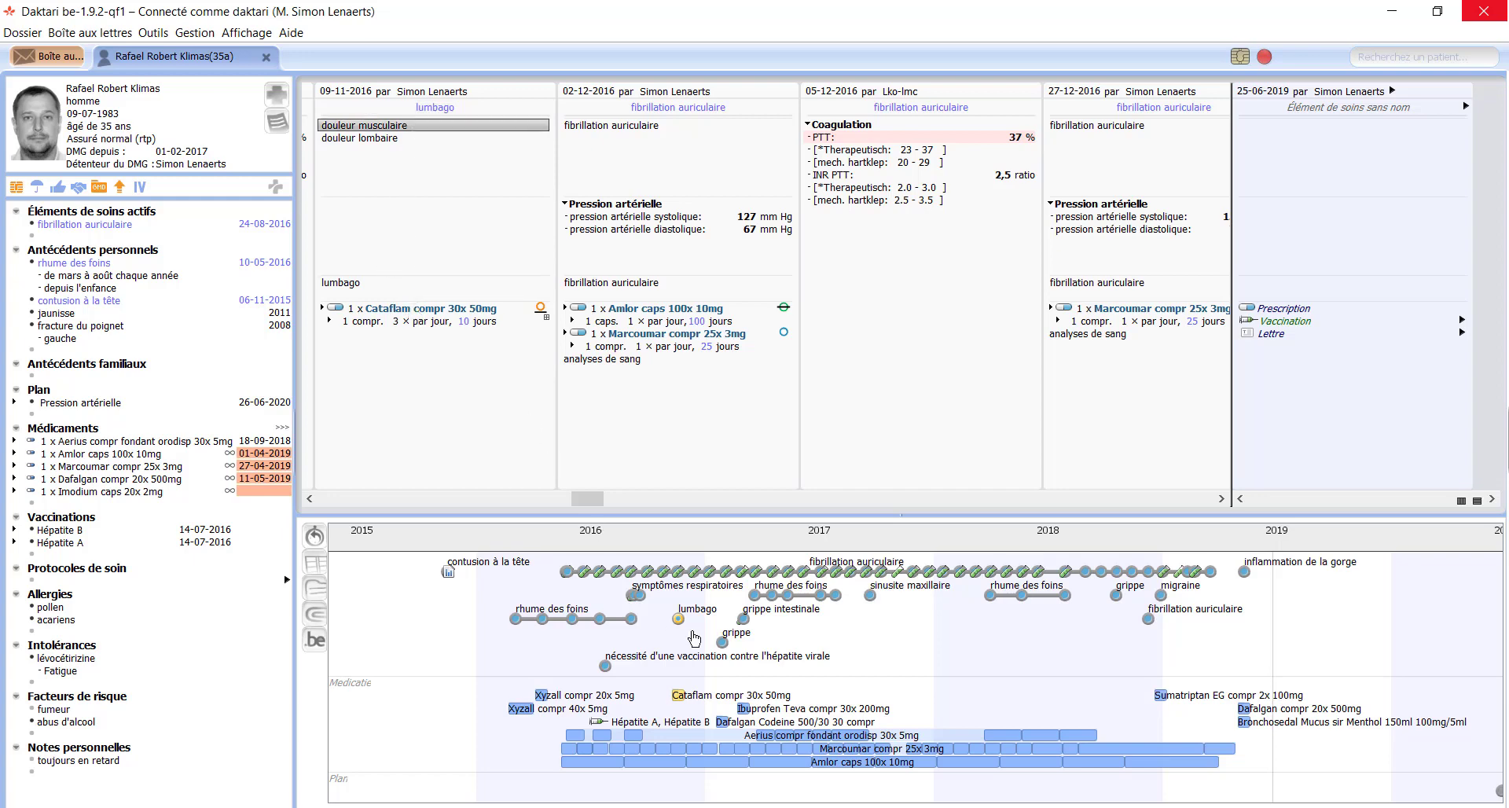
pyautogui.click(792, 598)
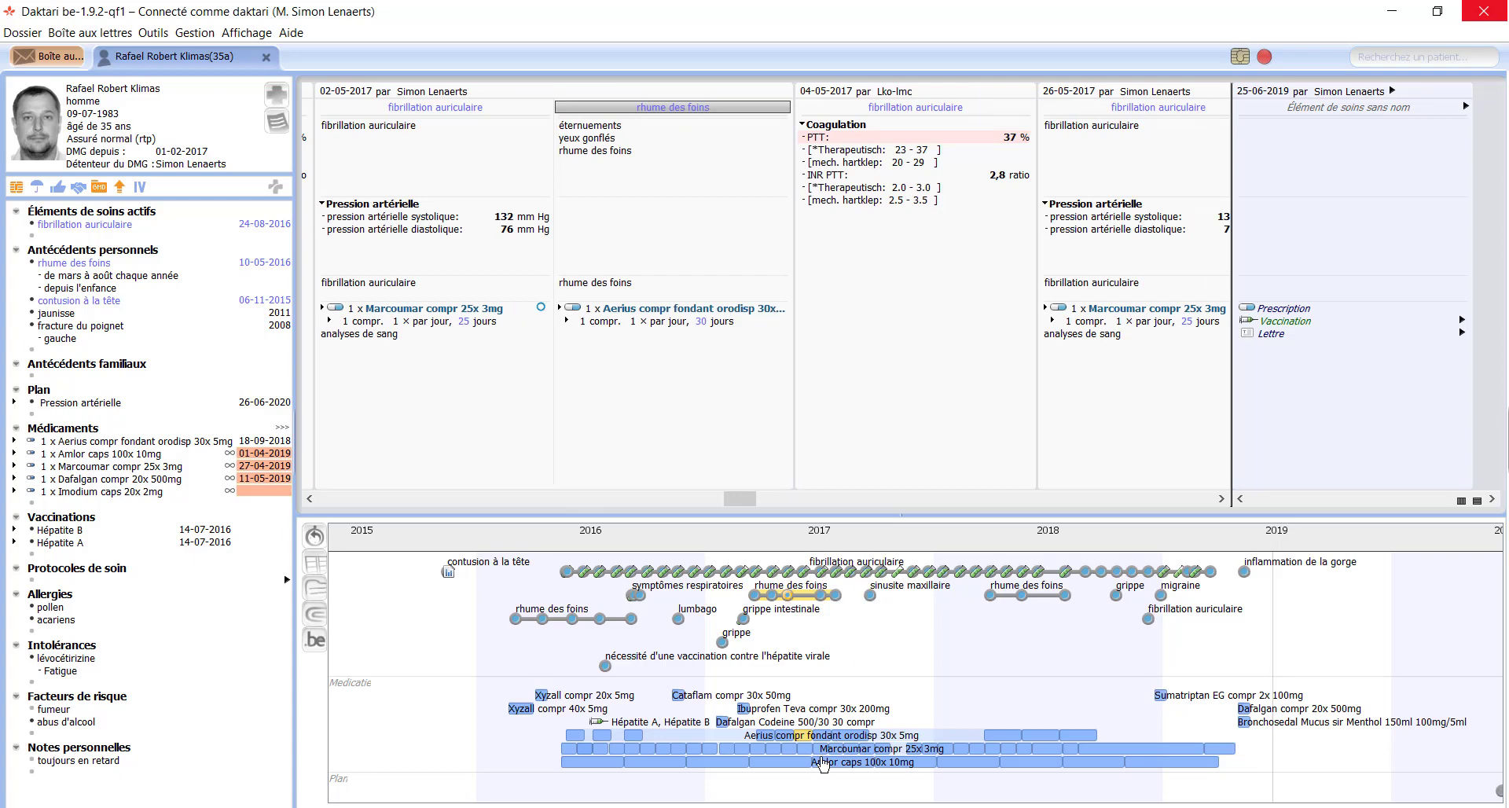
pyautogui.click(1163, 700)
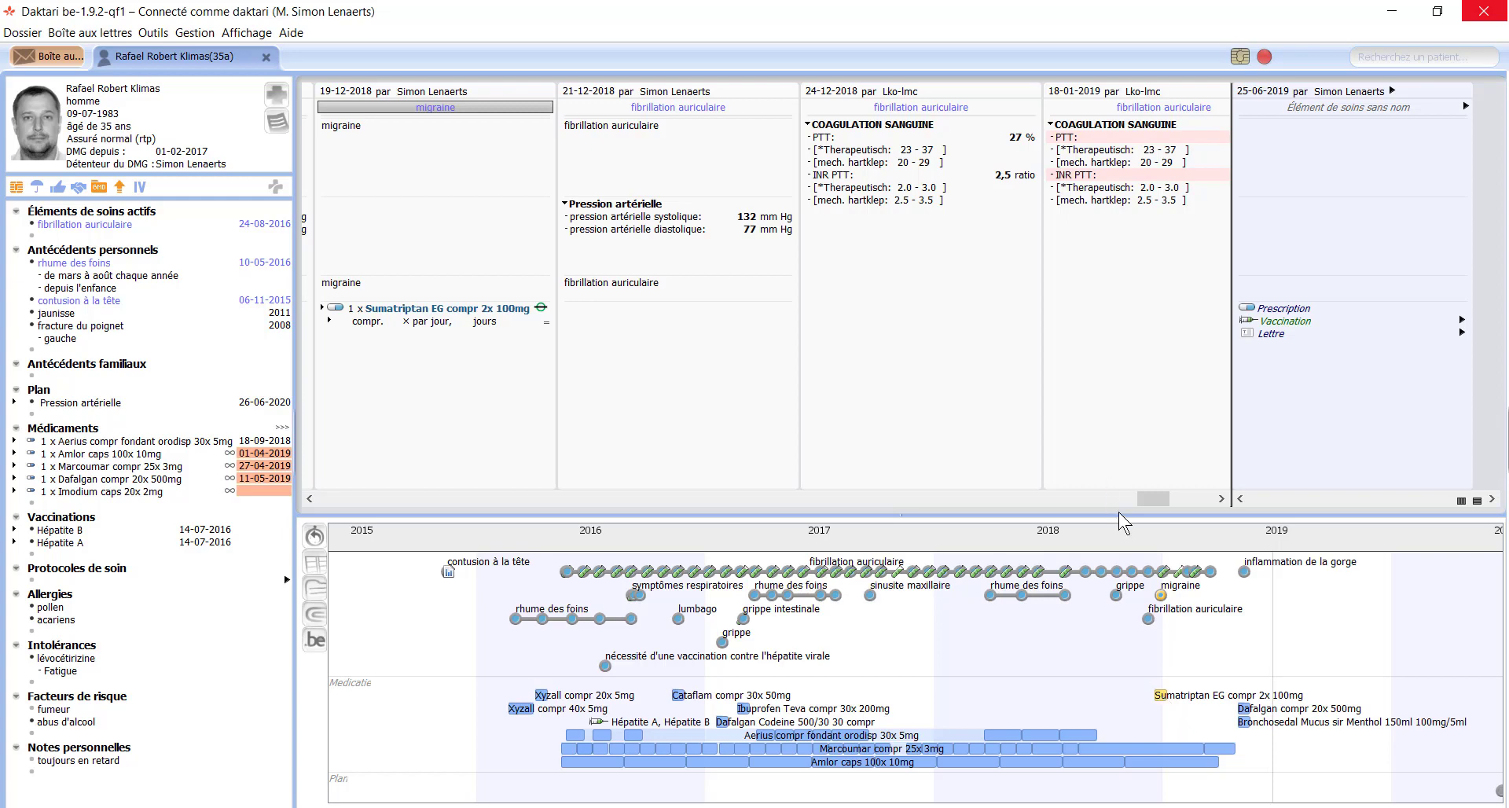
# Step: Filter the contact history to lab contacts only, then remove the filter and scroll to 2019
pyautogui.moveTo(1152, 502); pyautogui.dragTo(1165, 500)
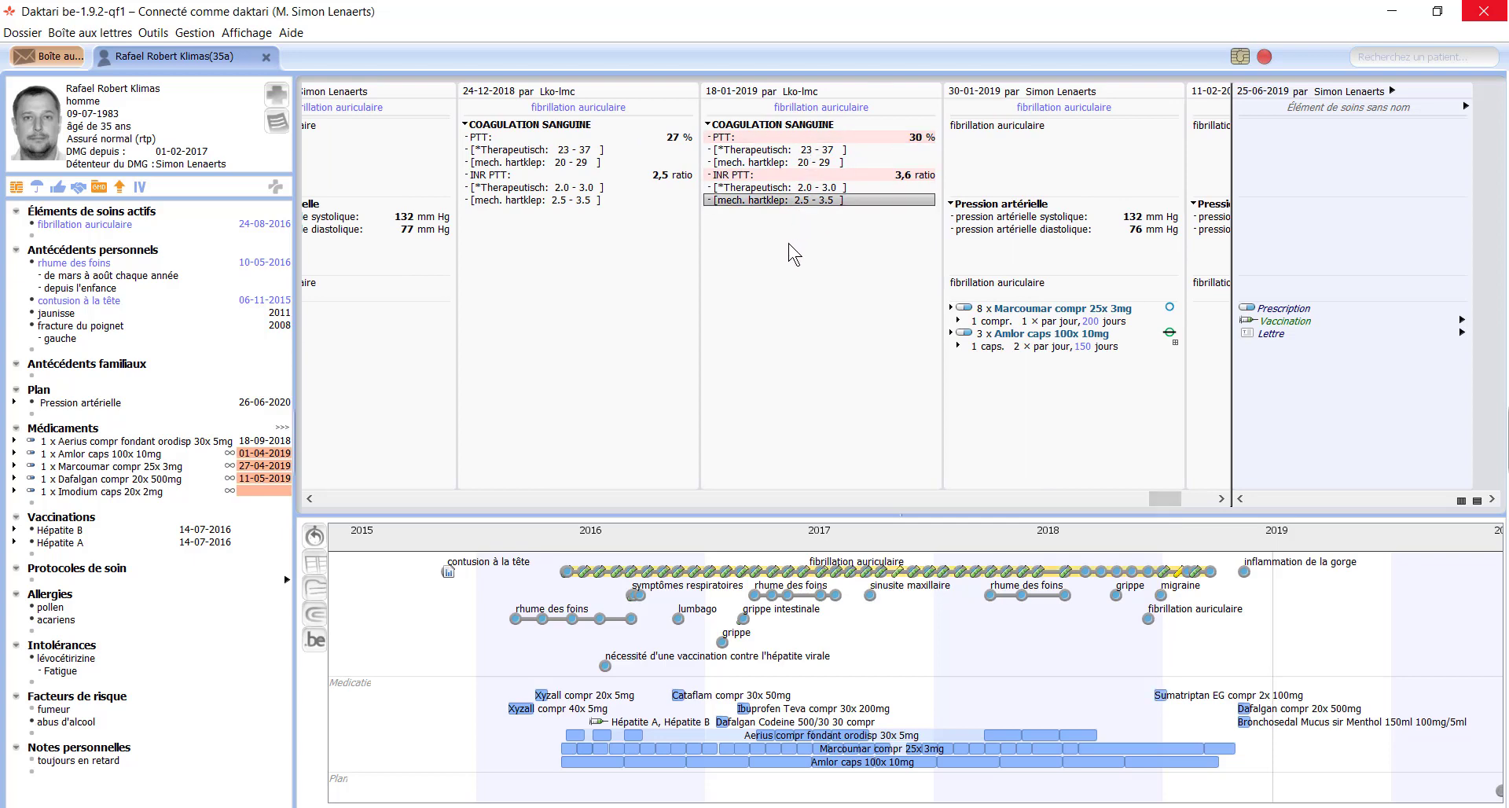
pyautogui.rightClick(768, 244)
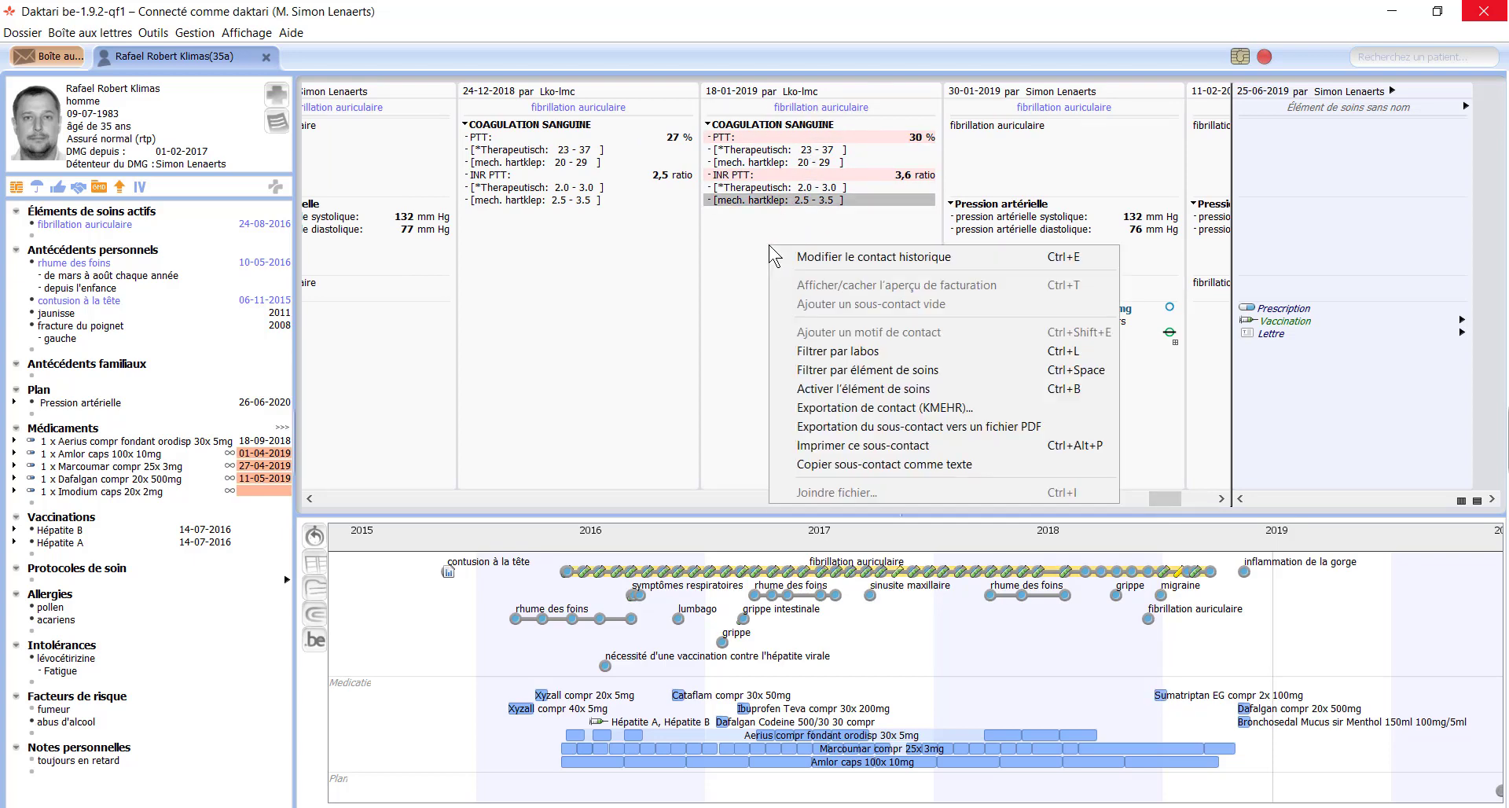
pyautogui.click(922, 351)
pyautogui.moveTo(1153, 500); pyautogui.dragTo(1164, 605)
pyautogui.rightClick(818, 321)
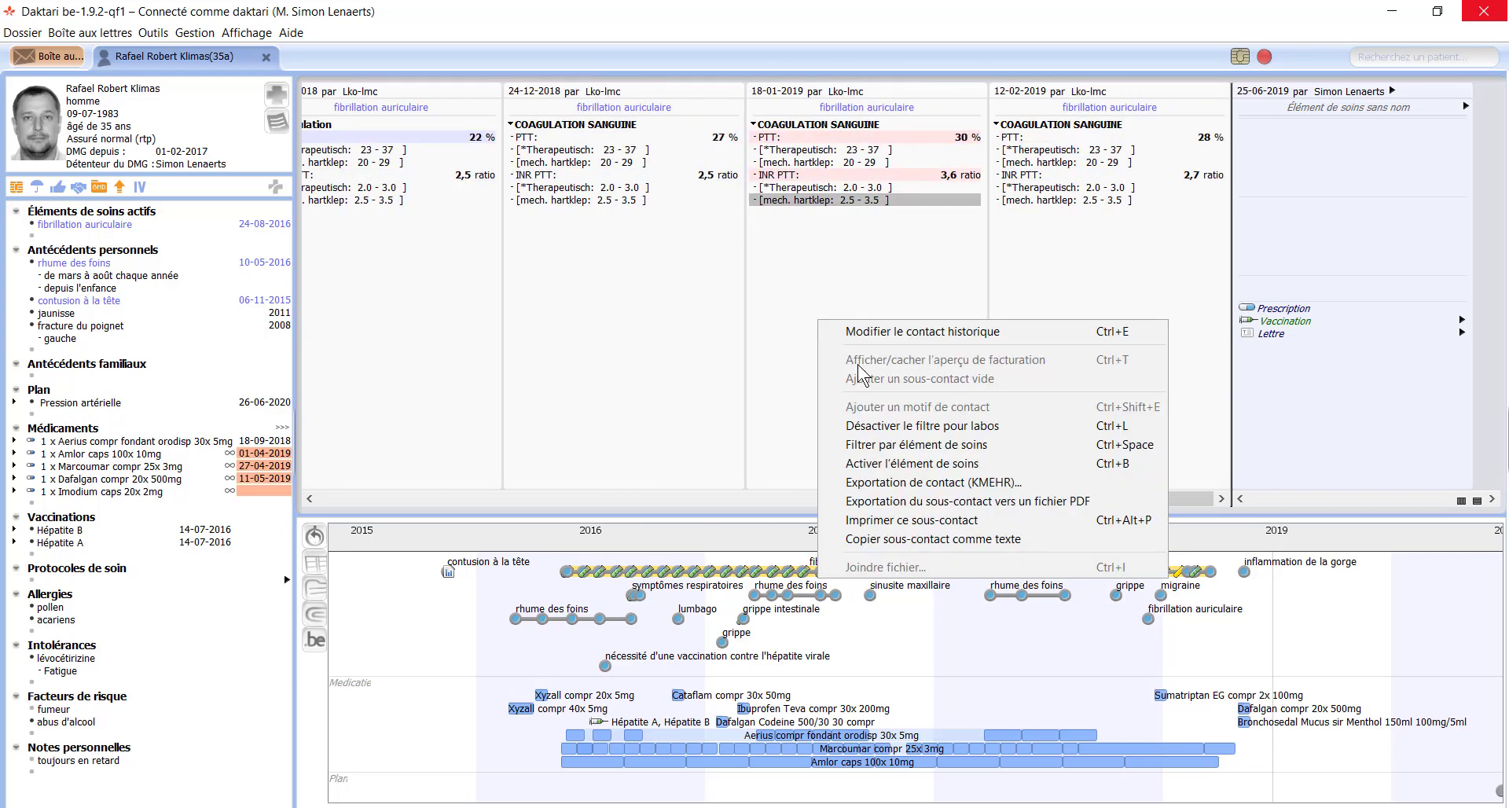
pyautogui.click(916, 427)
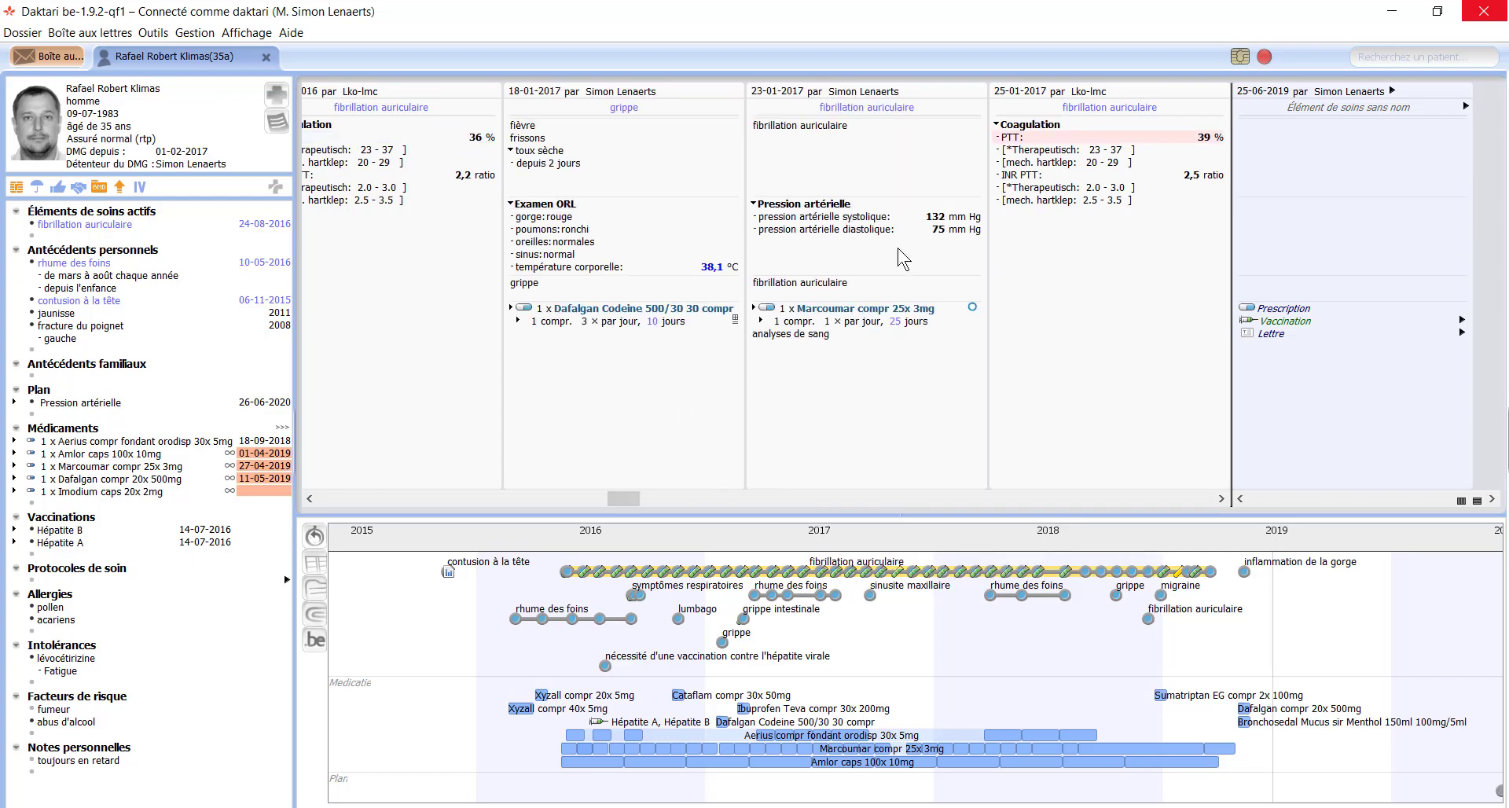
pyautogui.moveTo(619, 498); pyautogui.dragTo(1231, 631)
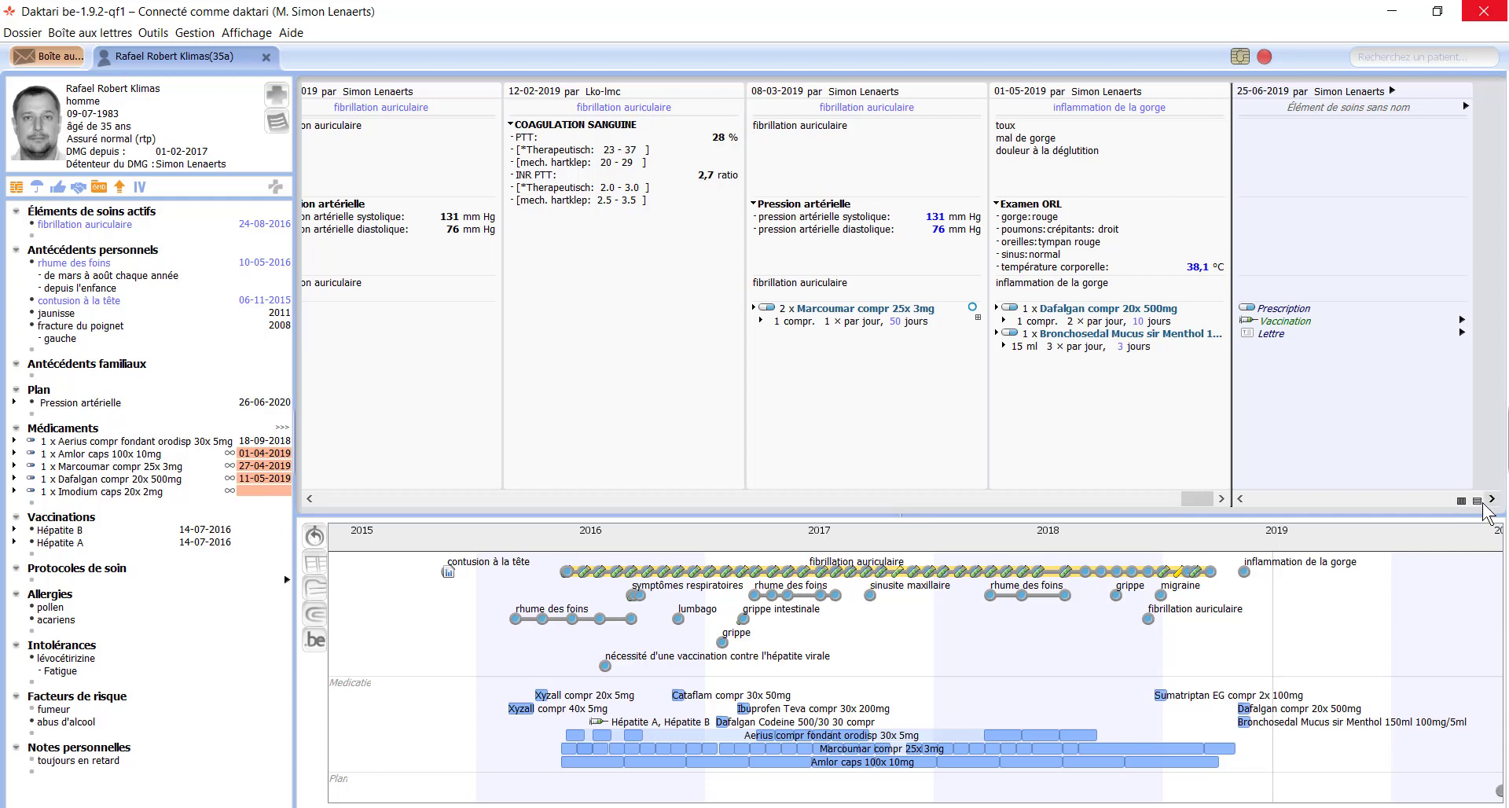
# Step: View the Médication filter, close it, and restore the timeline via Affichage > Afficher/cacher la ligne de temps
pyautogui.click(1476, 503)
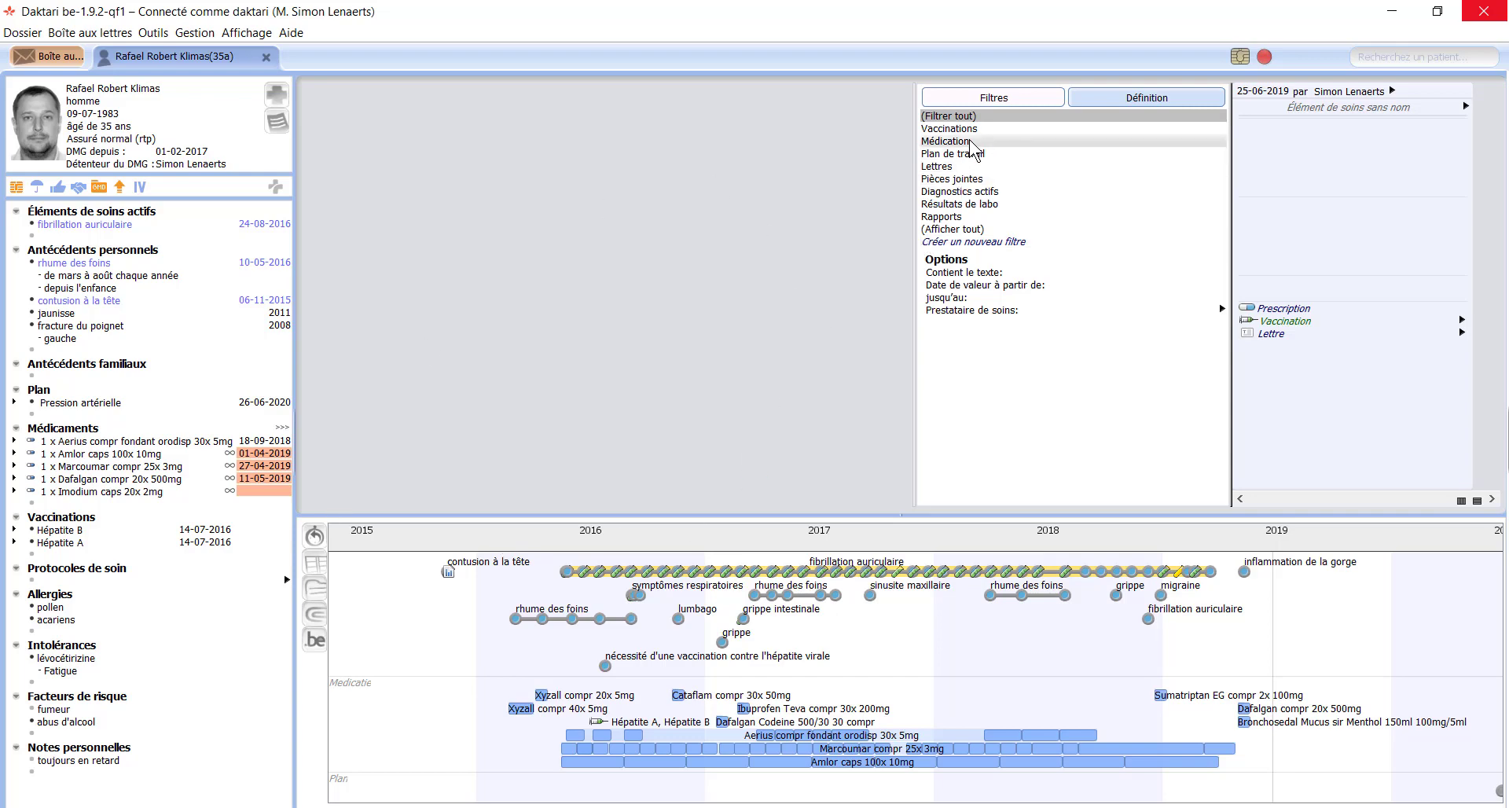
pyautogui.click(946, 141)
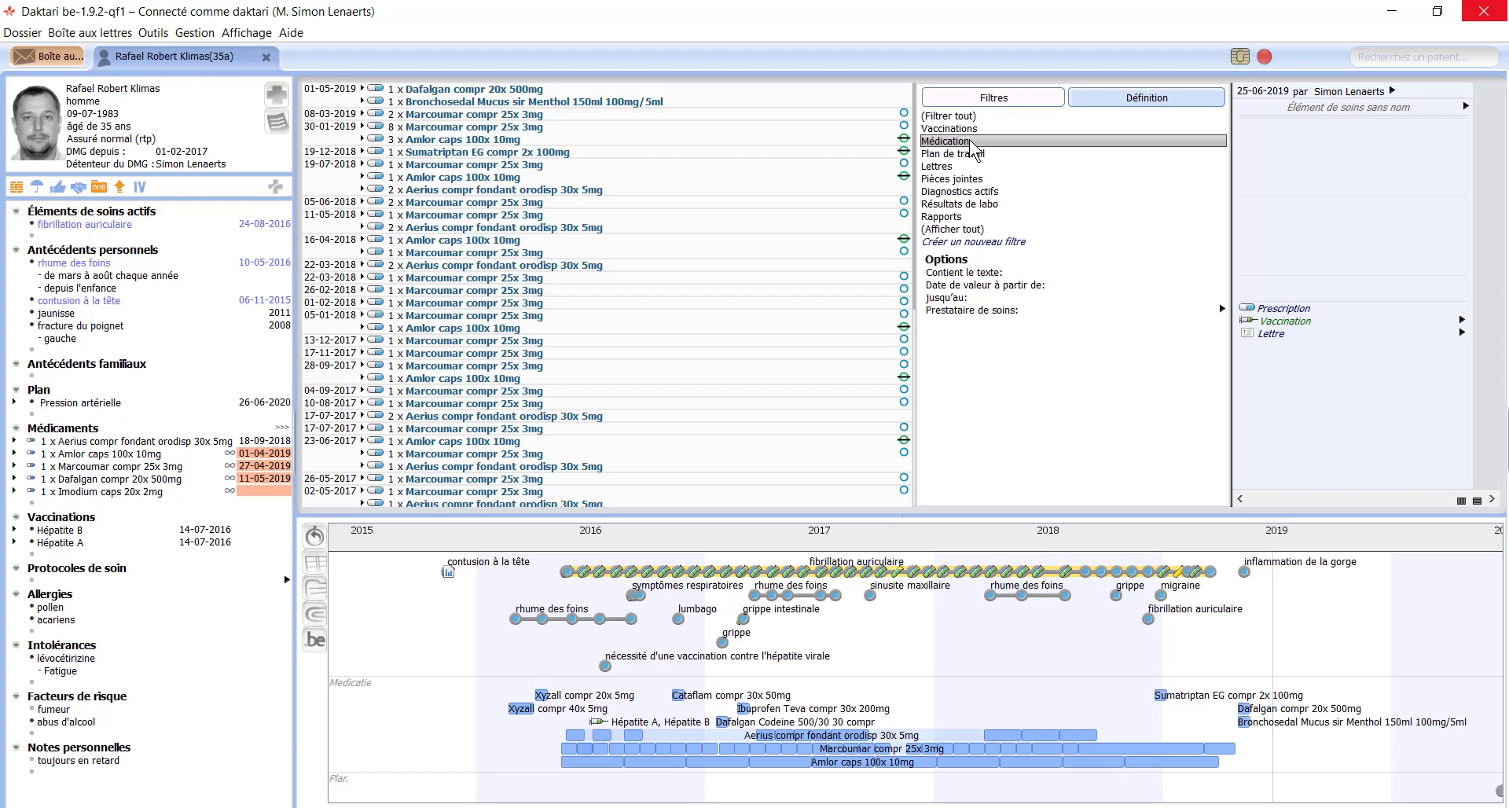
pyautogui.press('Escape')
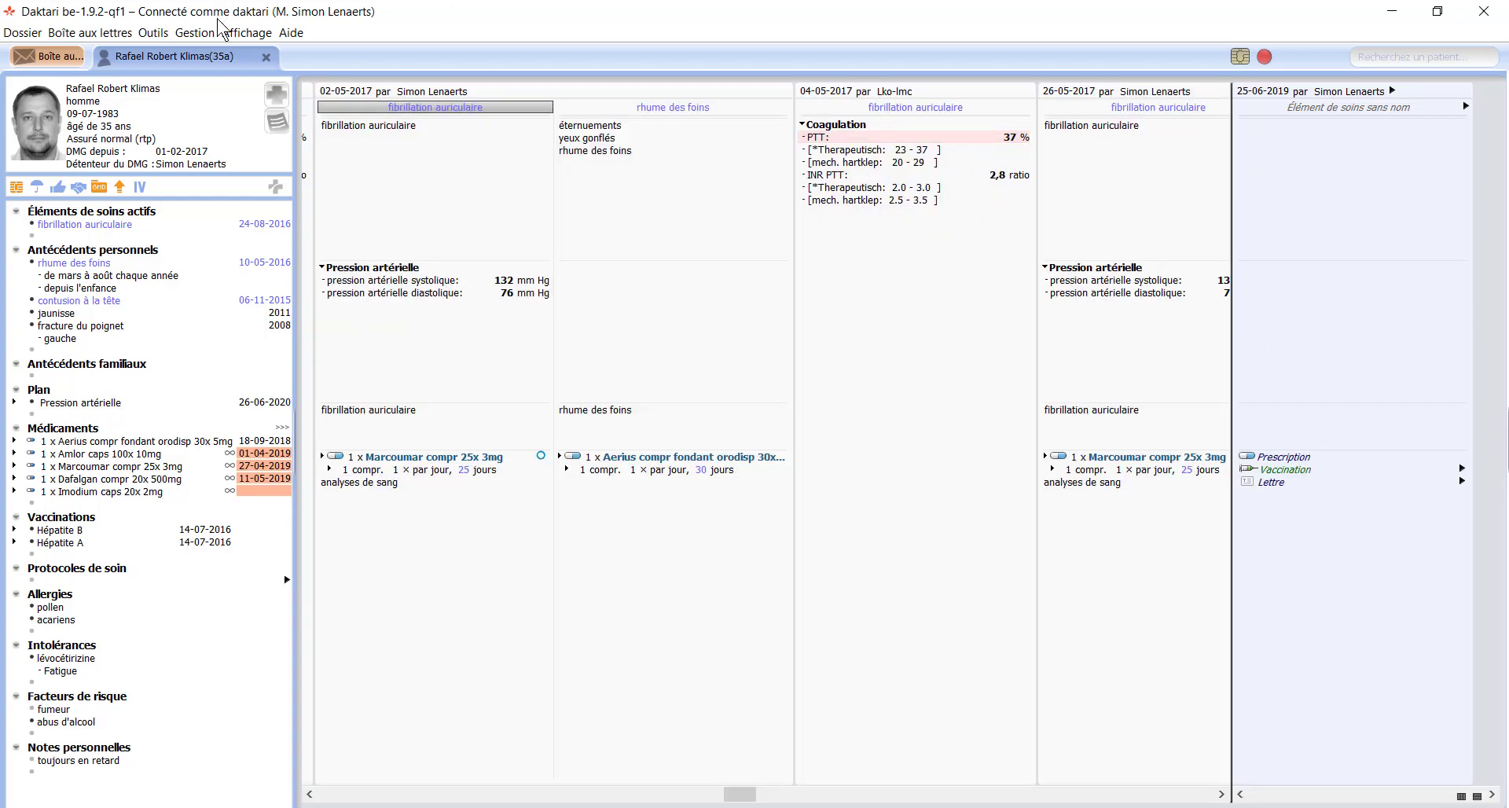
pyautogui.click(194, 32)
pyautogui.moveTo(246, 33)
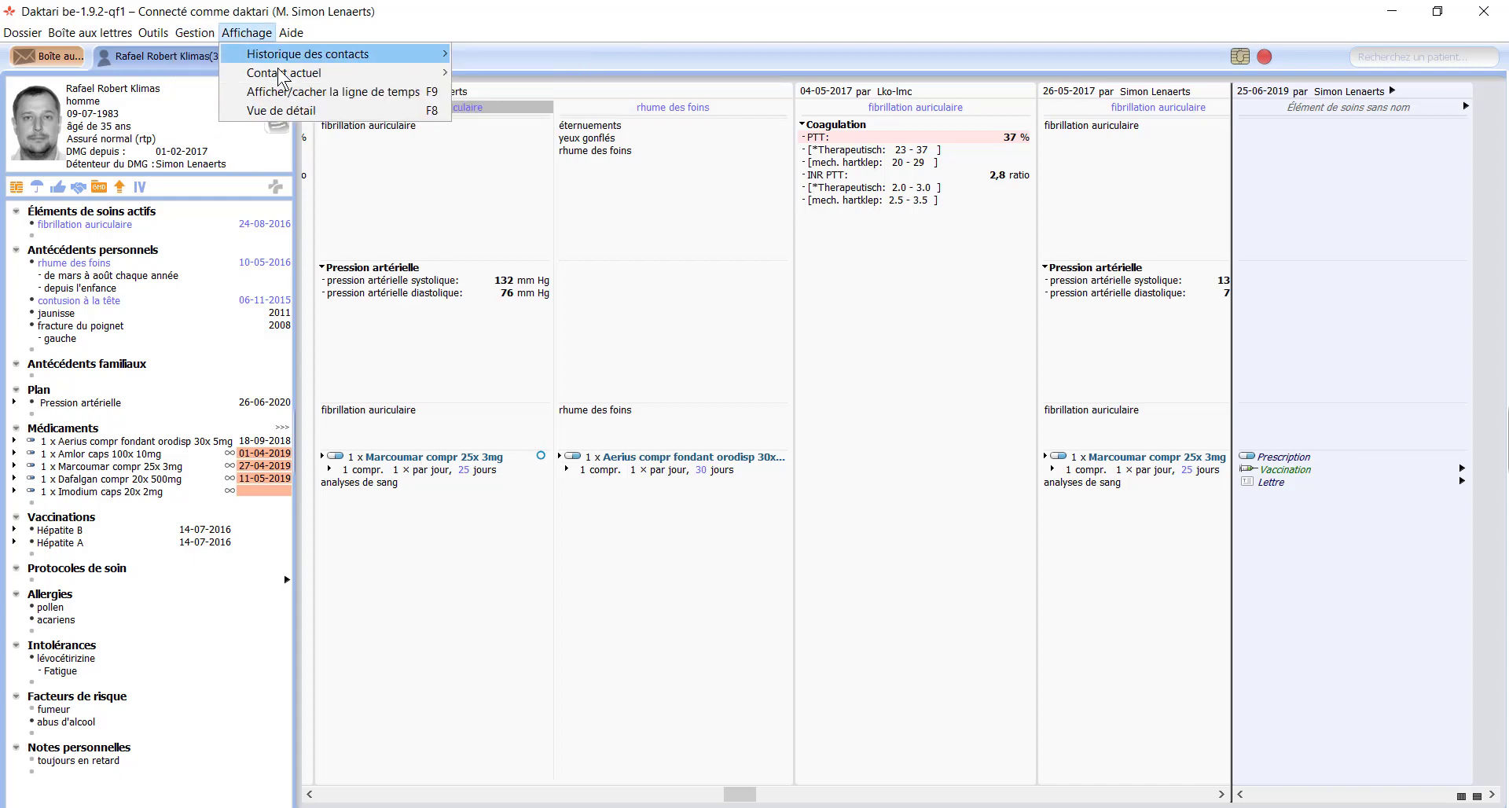
pyautogui.click(397, 97)
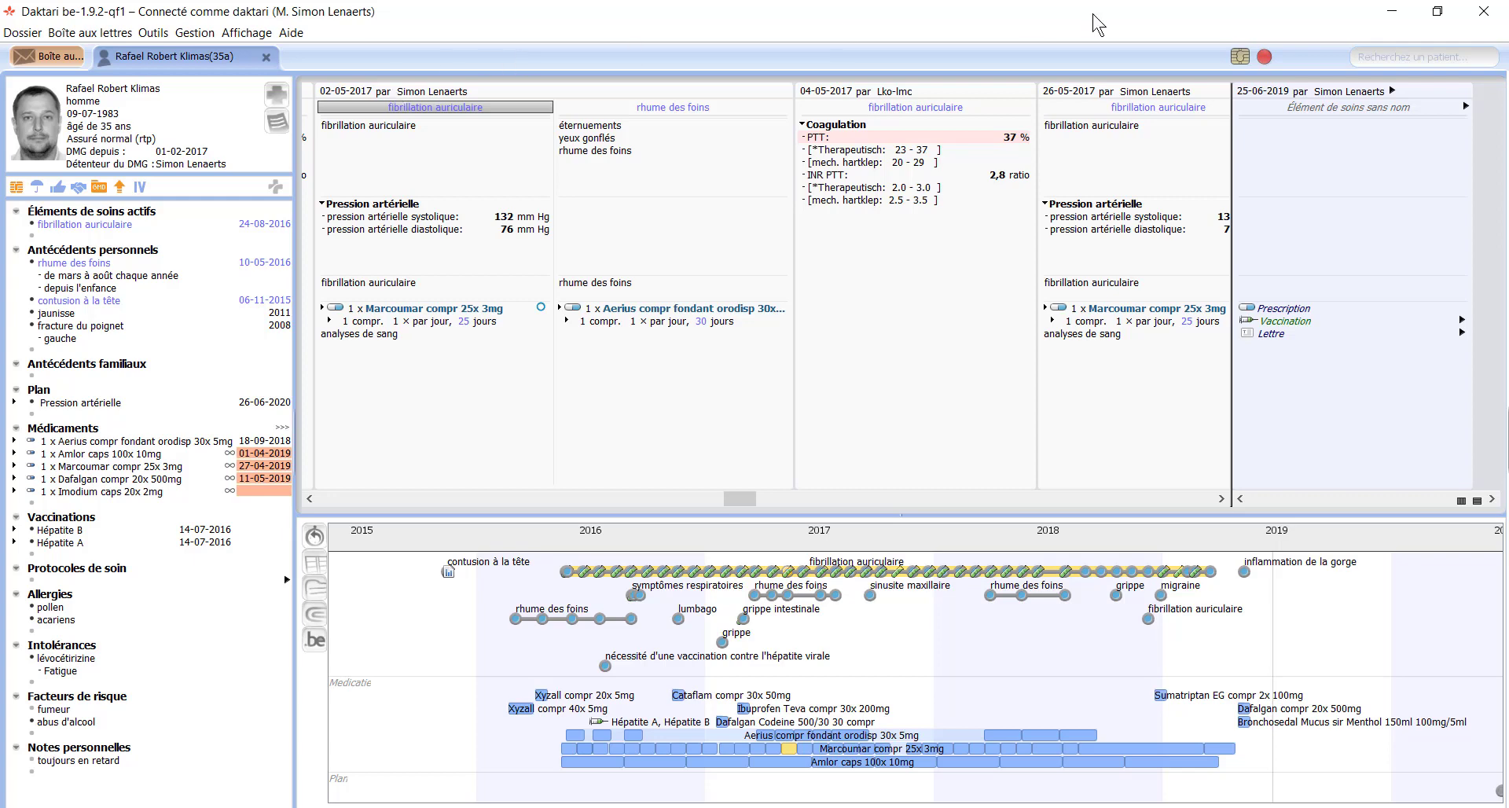
# Step: Add a new care element entry 't' to the 25-06-2019 contact
pyautogui.click(1269, 127)
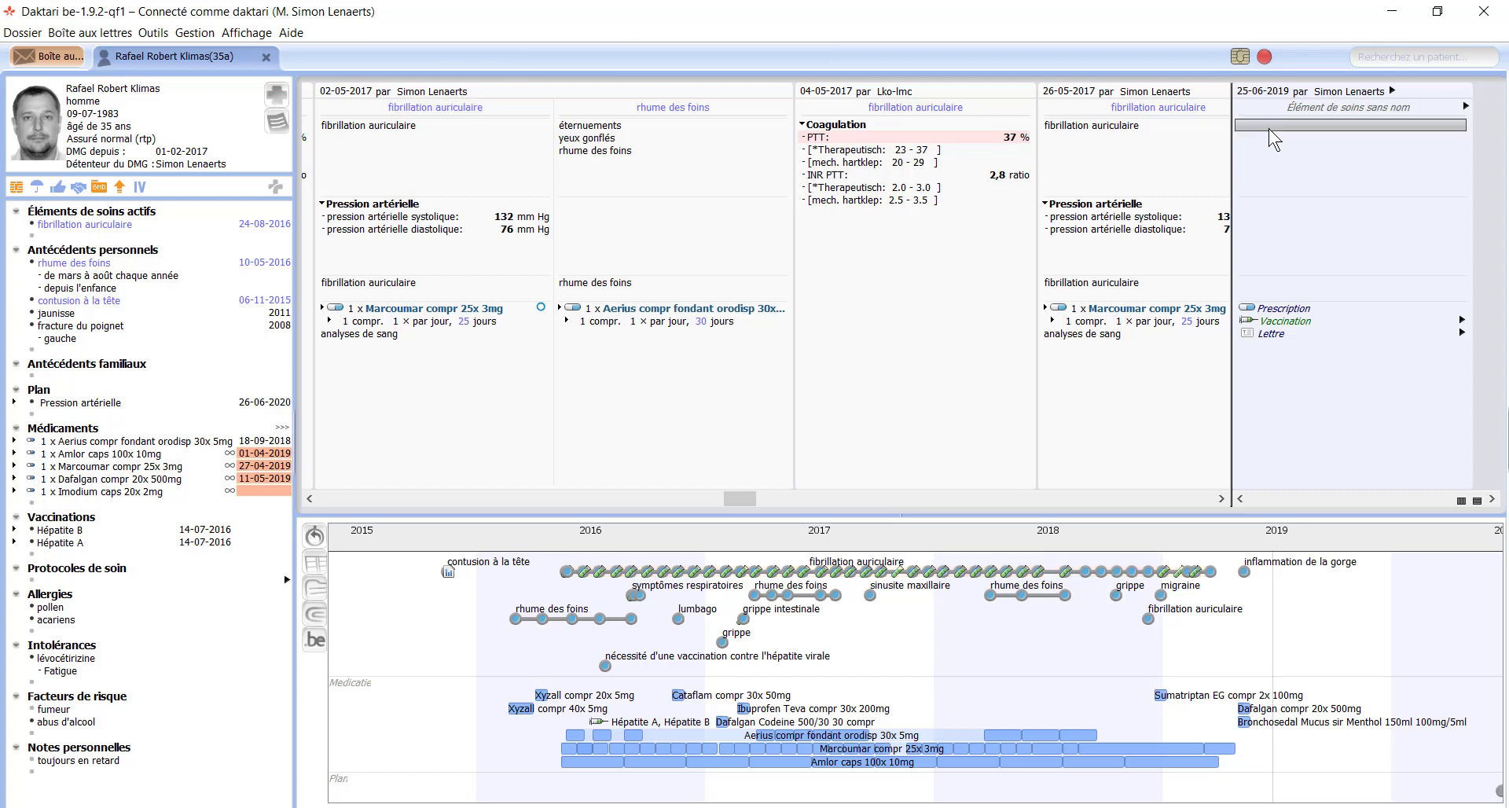
pyautogui.write('t')
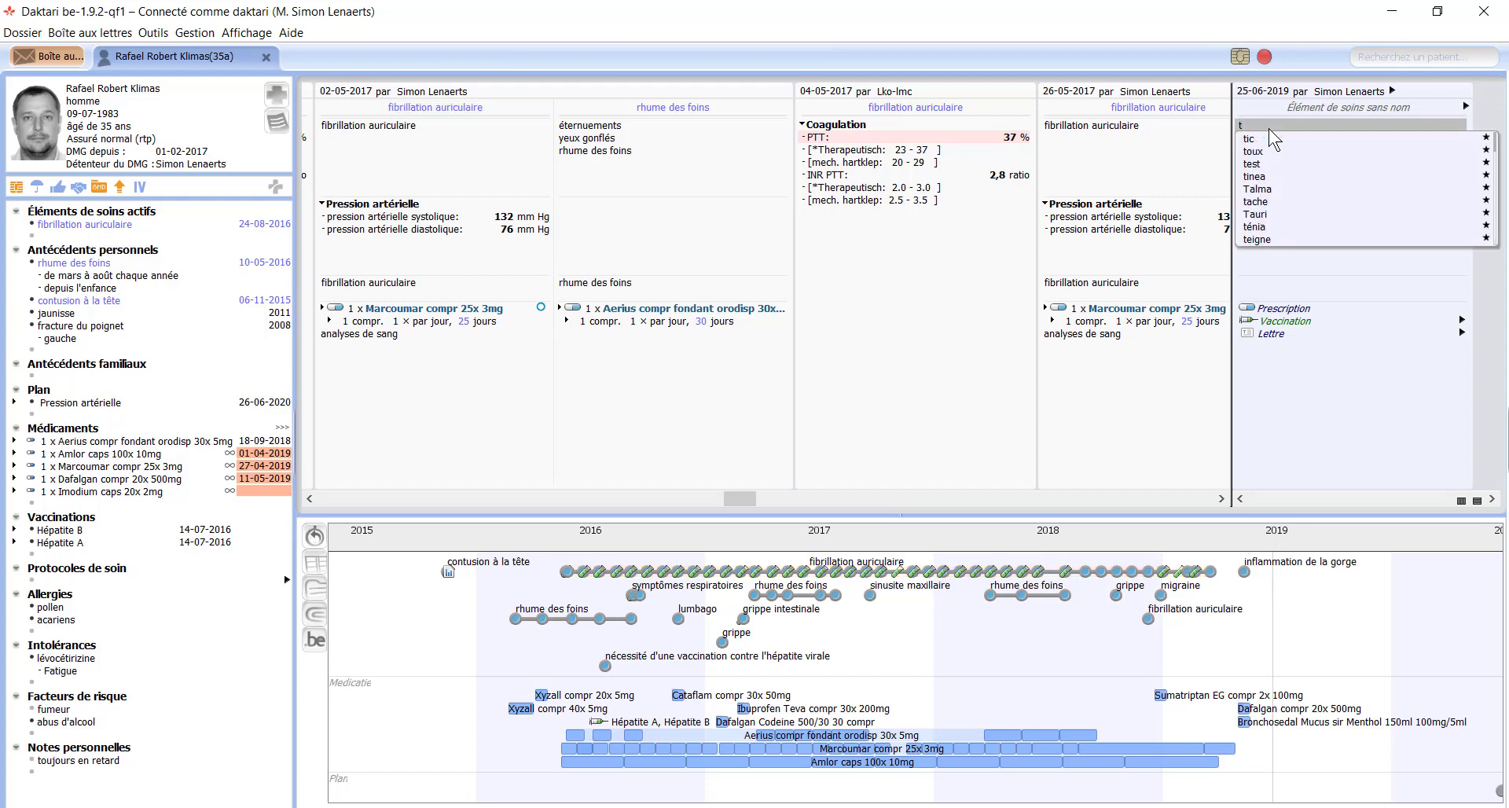
pyautogui.press('Return')
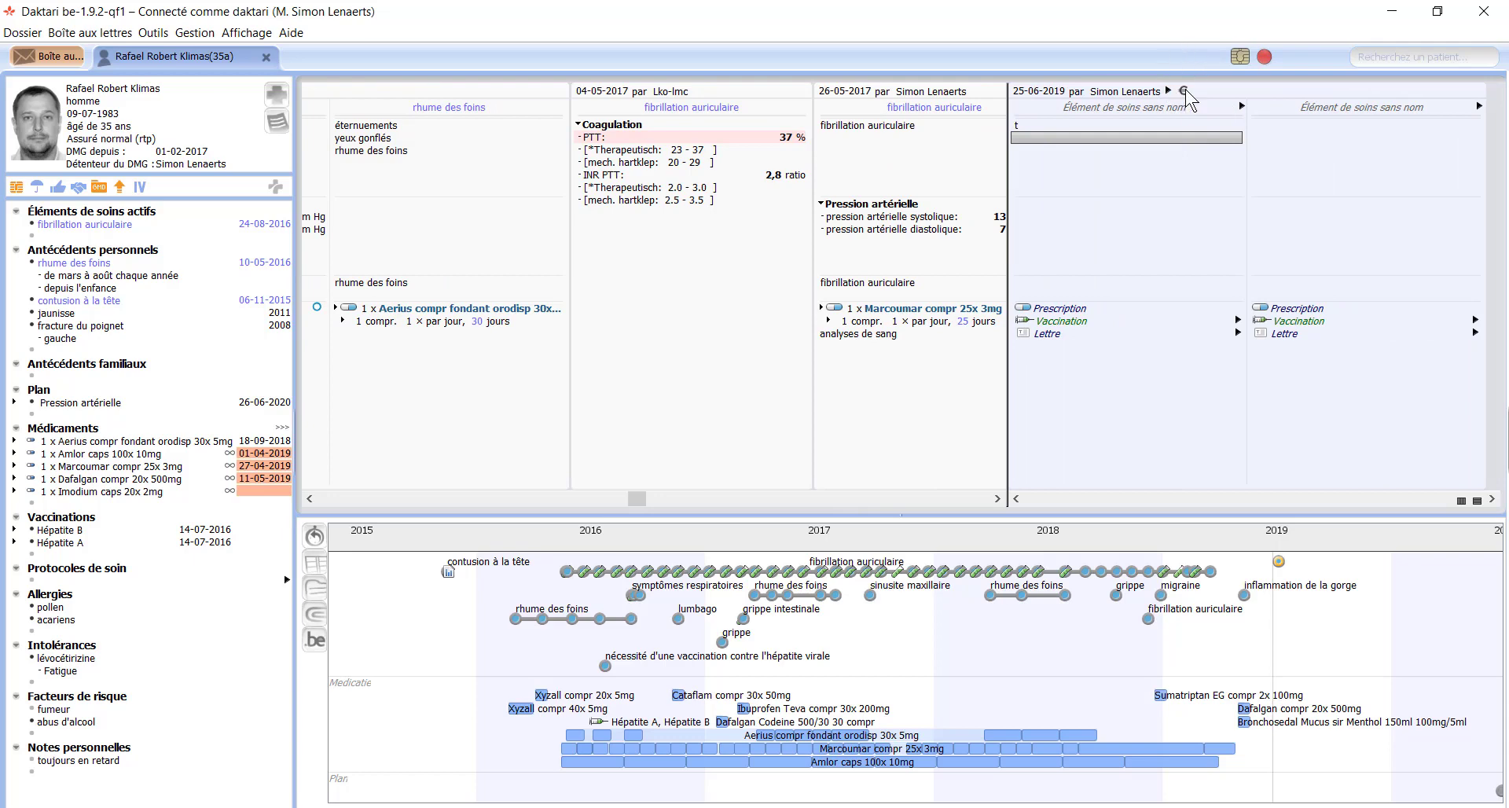
# Step: In the contact's billing, switch the contact type to Visite, then back to Consultation
pyautogui.click(1185, 91)
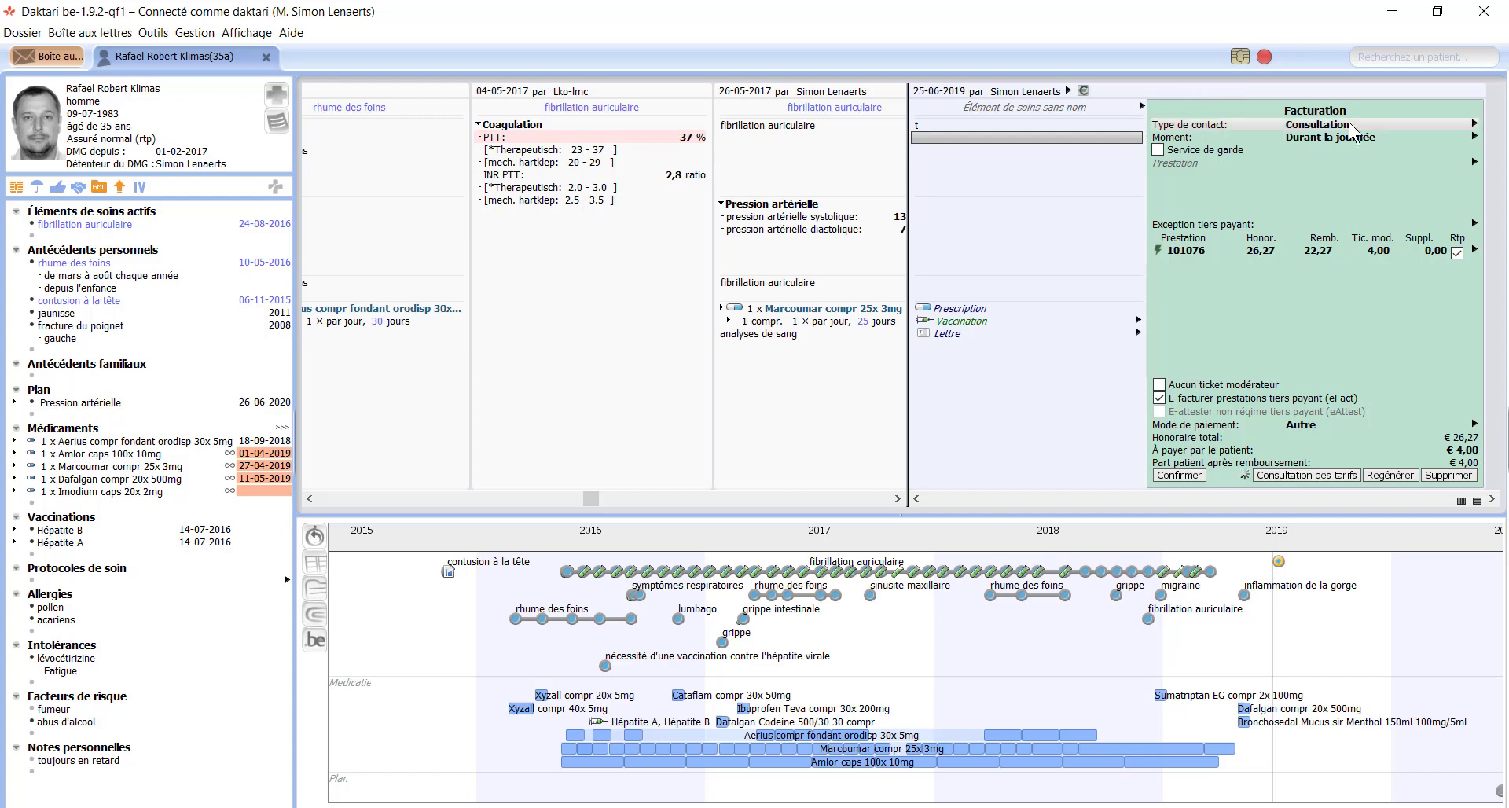
pyautogui.click(1246, 124)
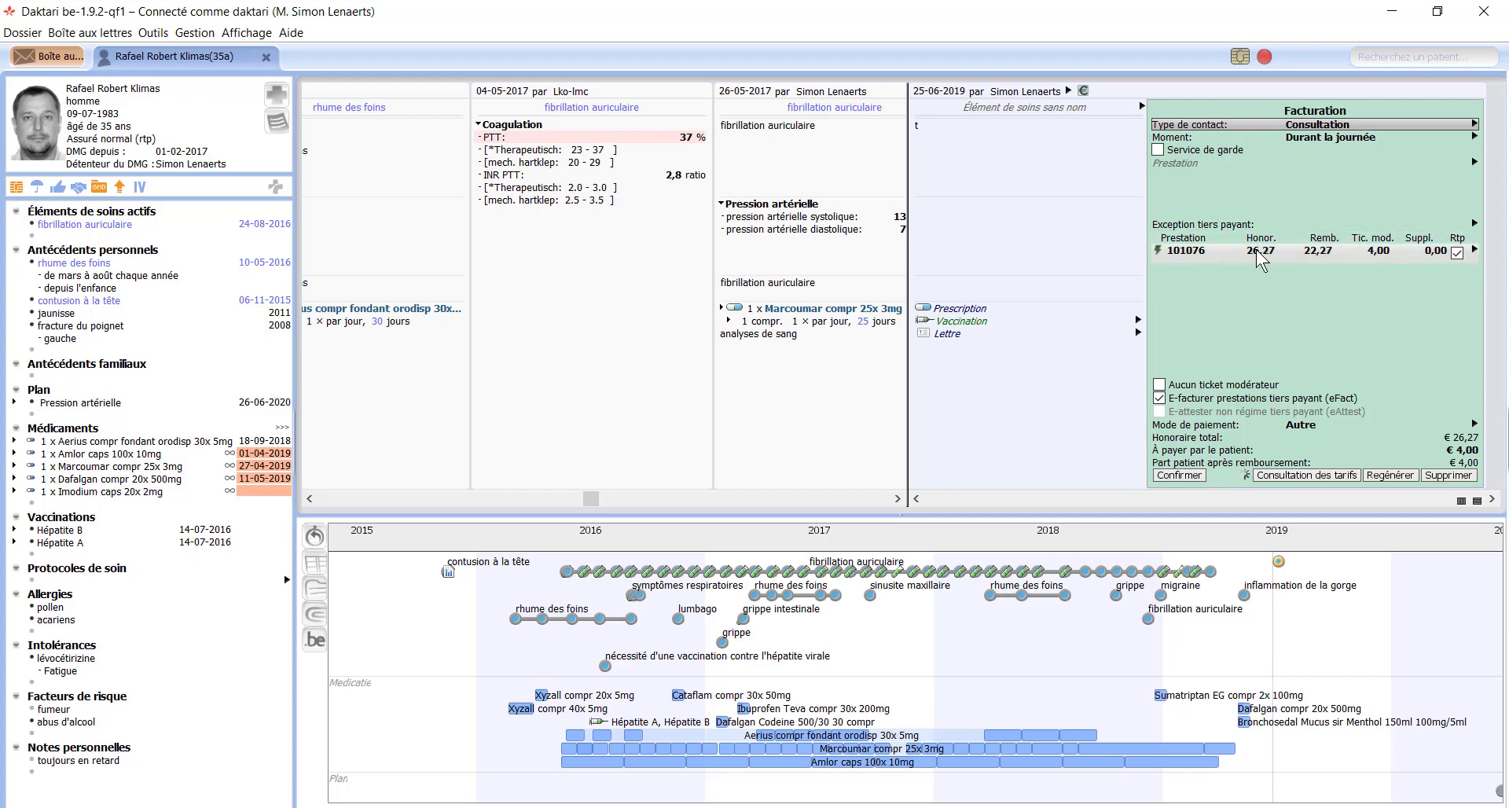
pyautogui.click(1339, 129)
pyautogui.press('Down')
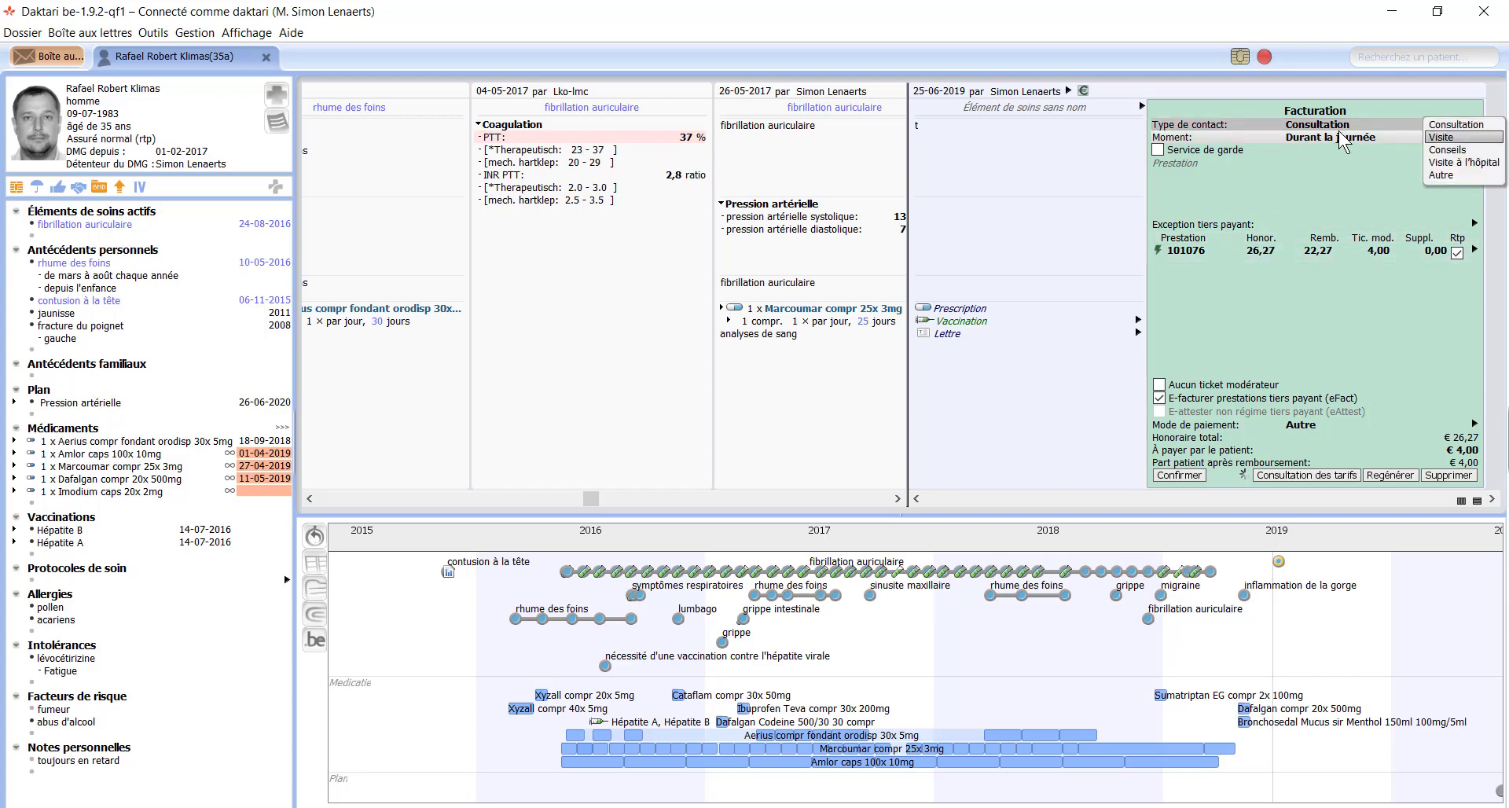
pyautogui.press('Return')
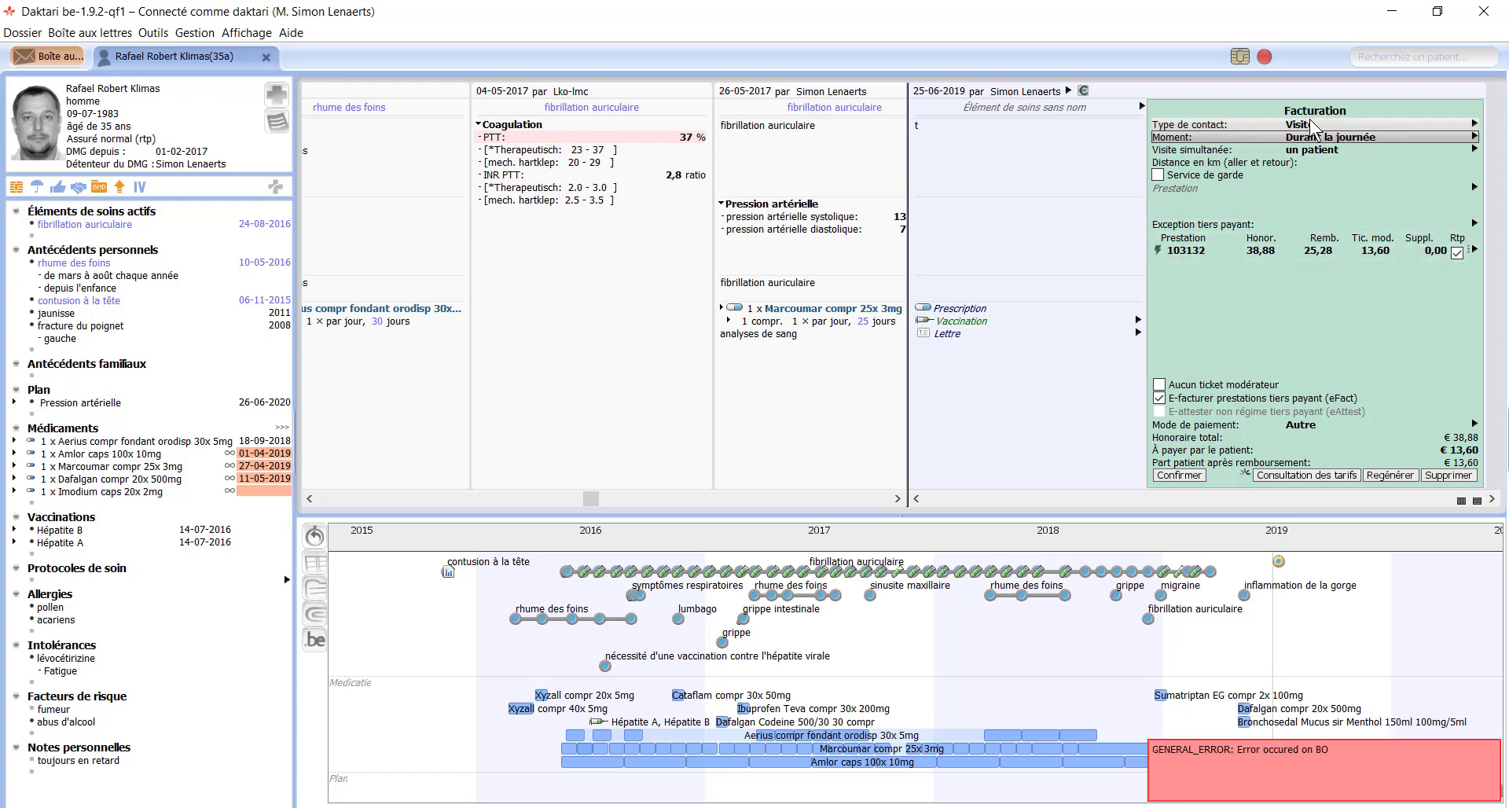
pyautogui.click(1311, 125)
pyautogui.press('Right')
pyautogui.press('Down')
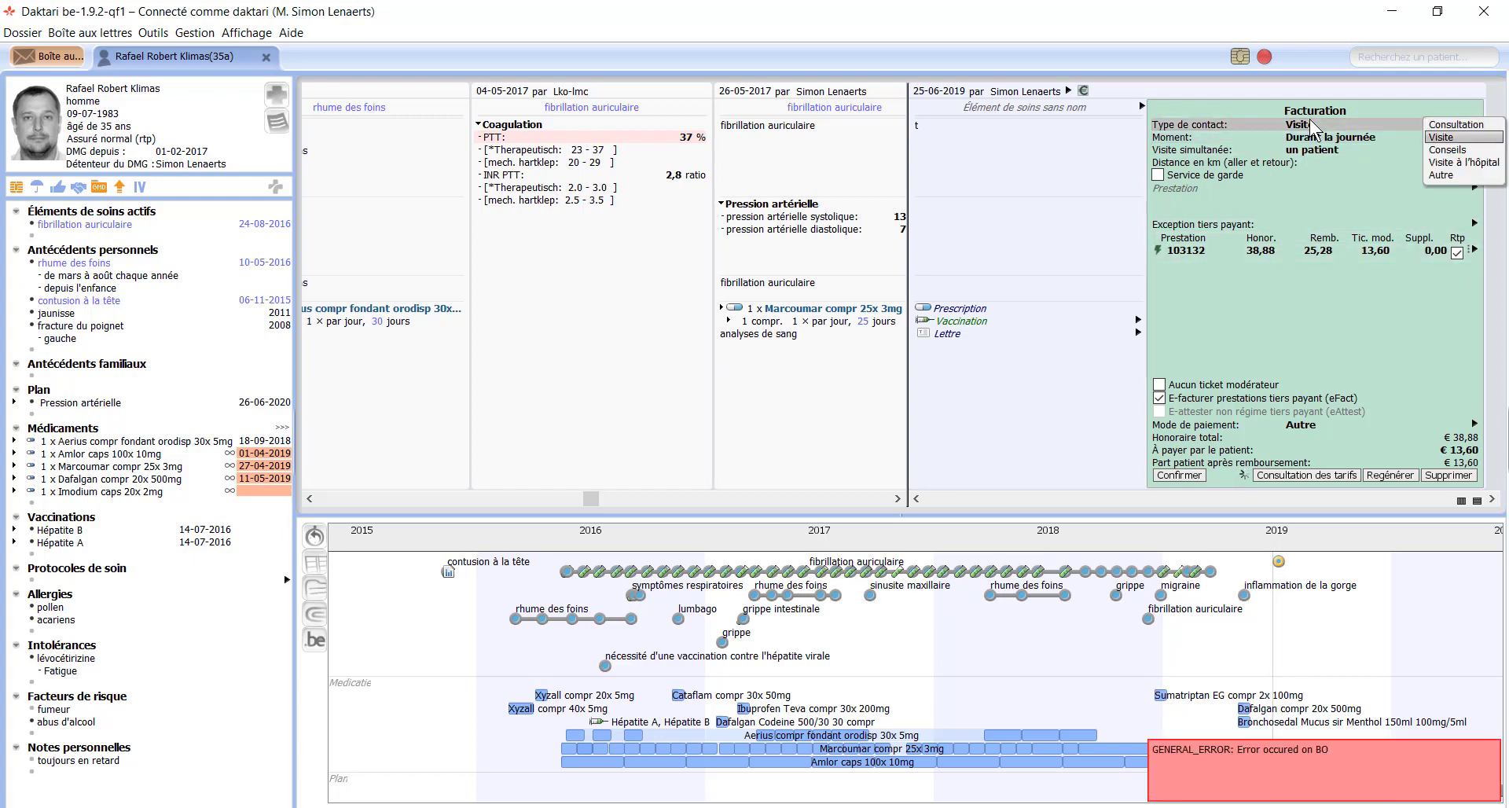
pyautogui.press('Up')
pyautogui.press('Return')
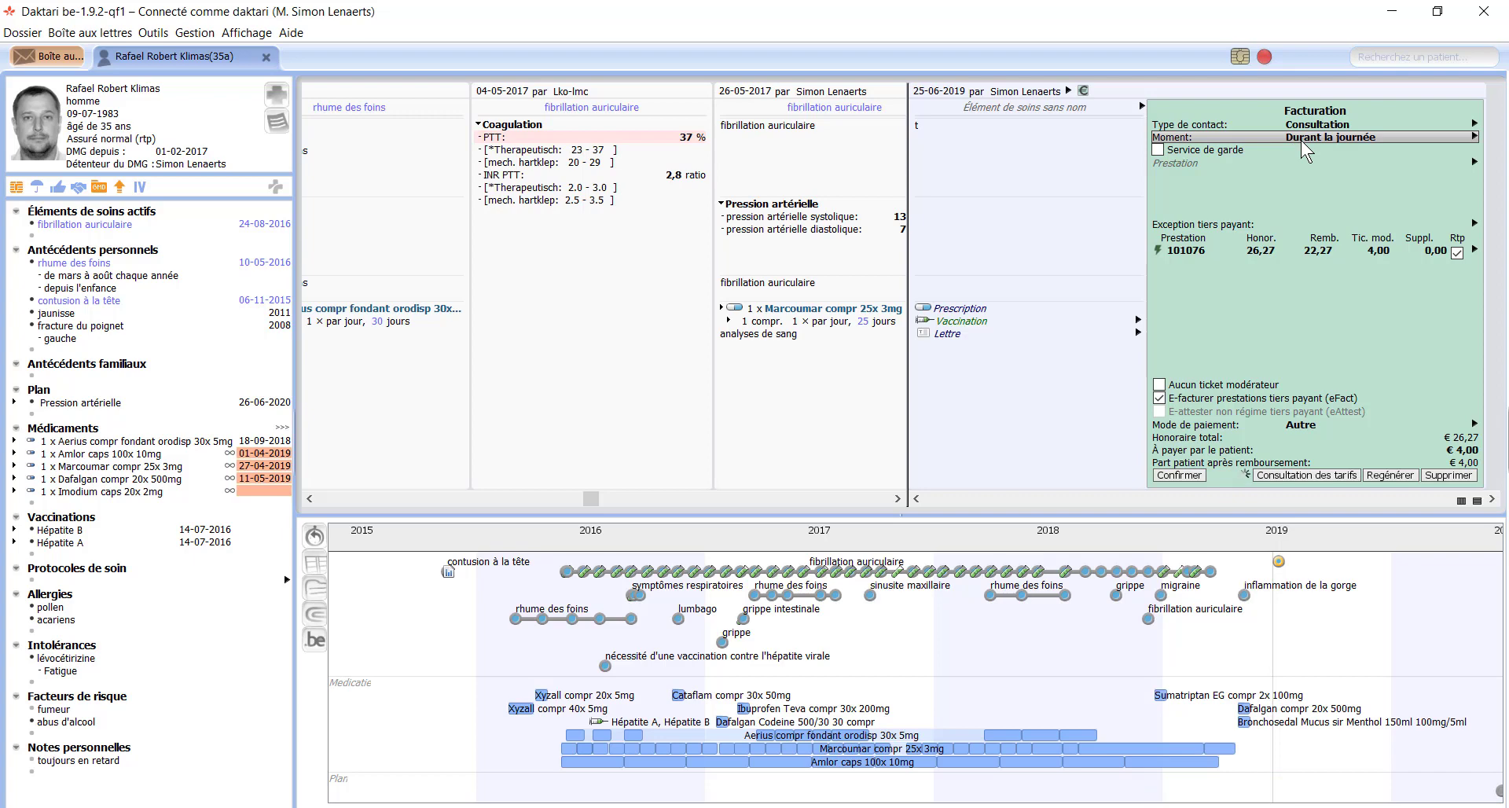
# Step: Try billing the contact in the evening (le soir, 18 - 21 h.), then revert to Durant la journée
pyautogui.press('Right')
pyautogui.press('Down')
pyautogui.press('Down')
pyautogui.press('Up')
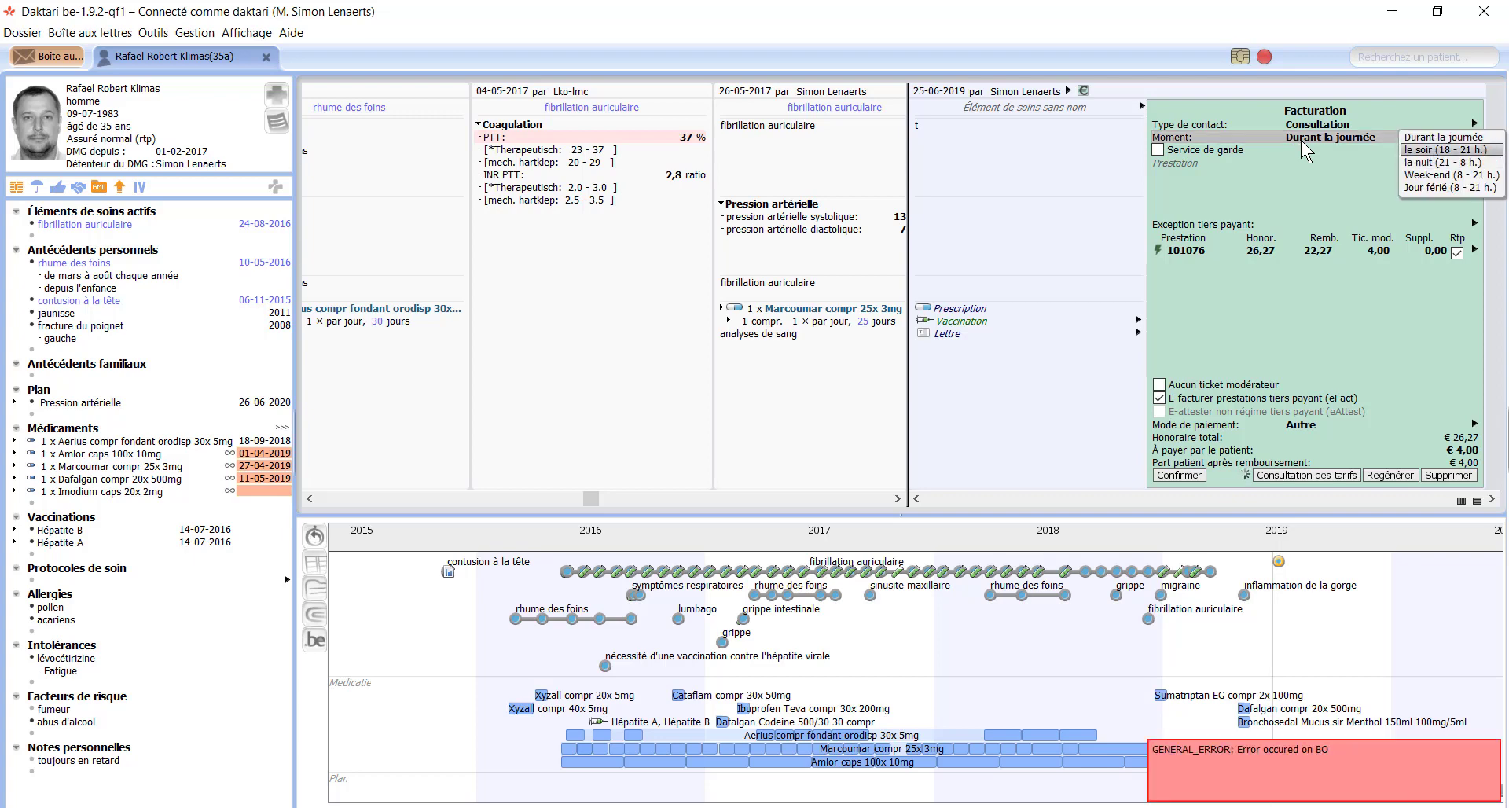
pyautogui.press('Return')
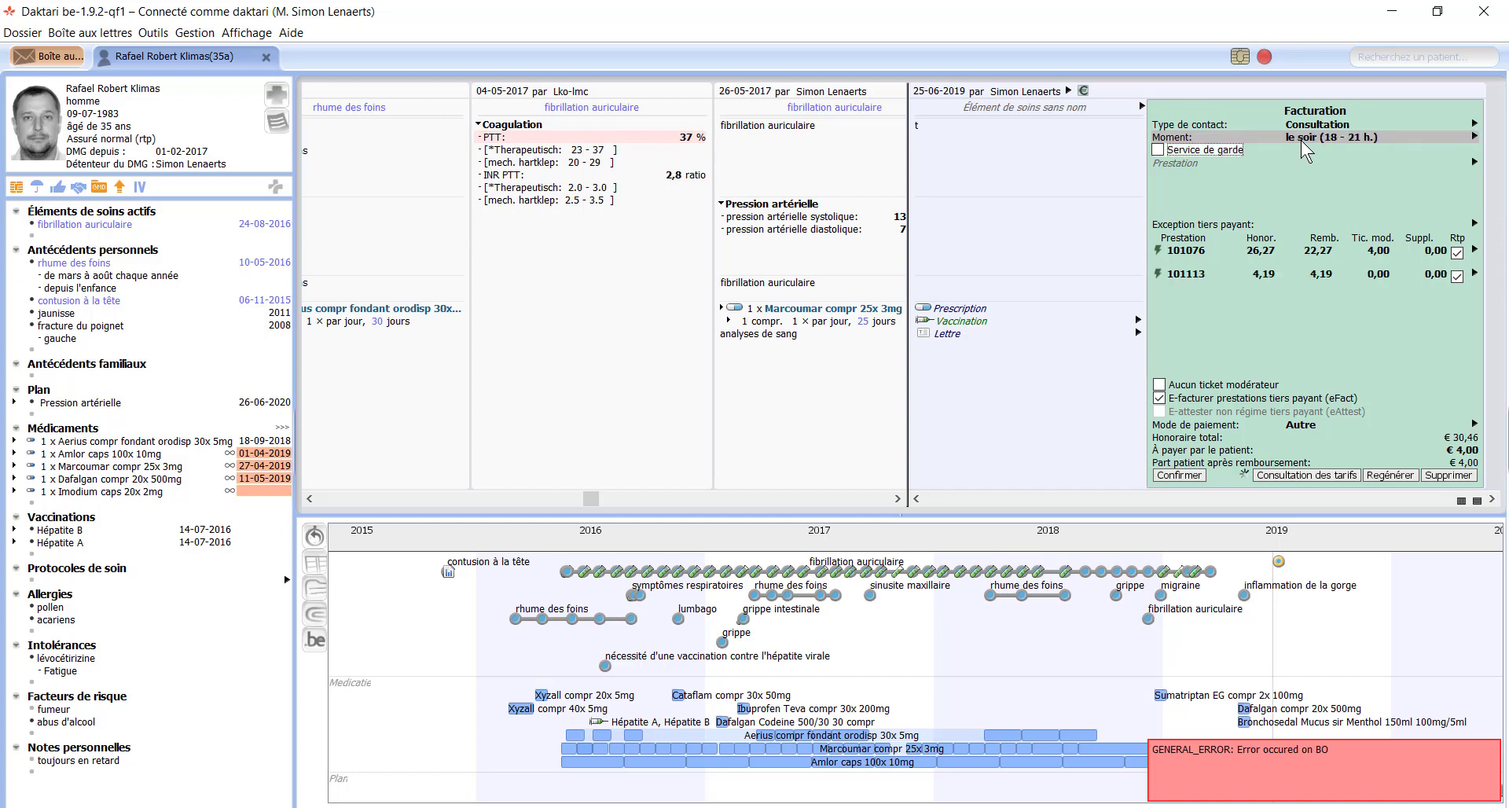
pyautogui.click(1322, 138)
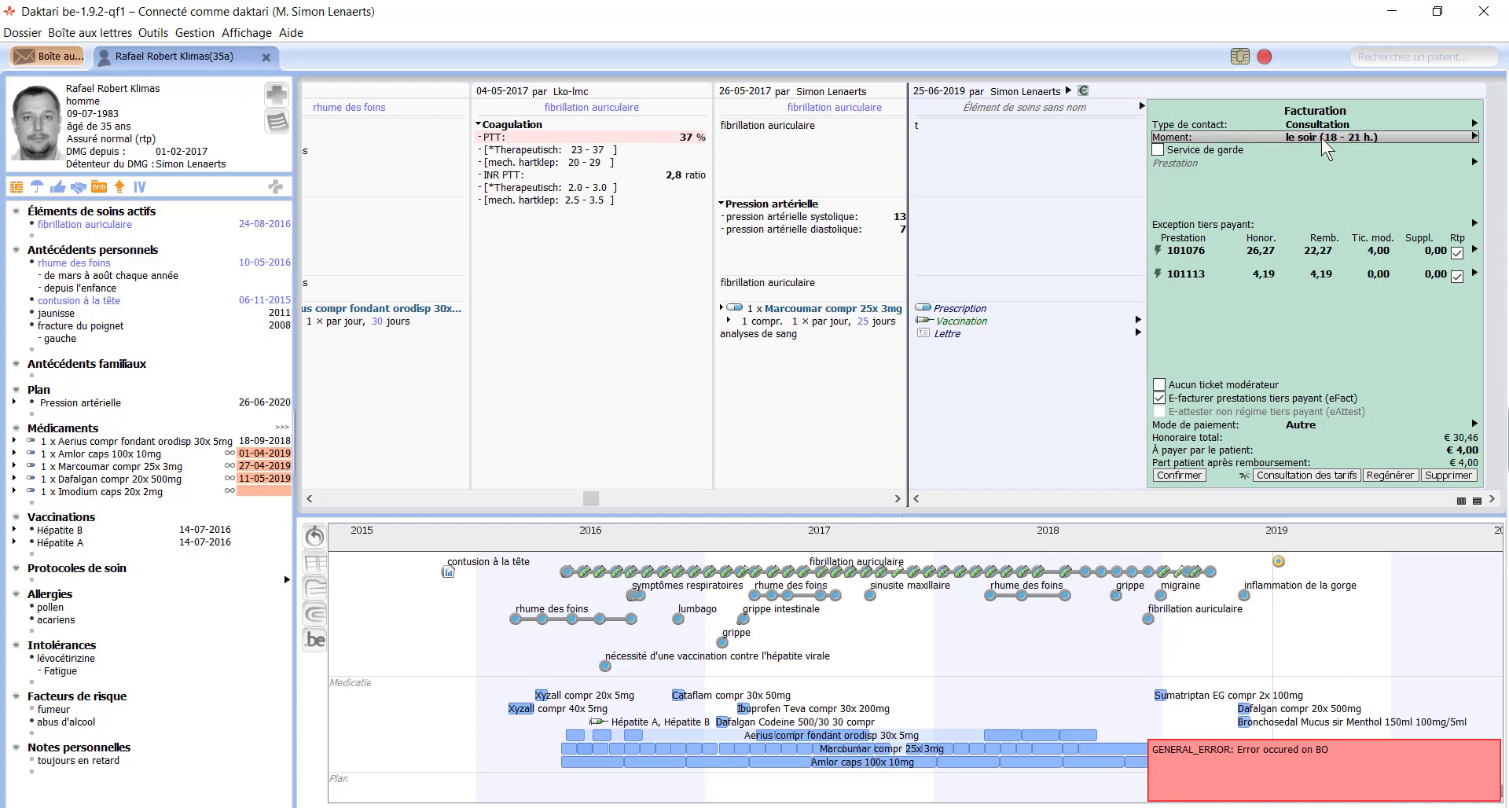
pyautogui.press('Return')
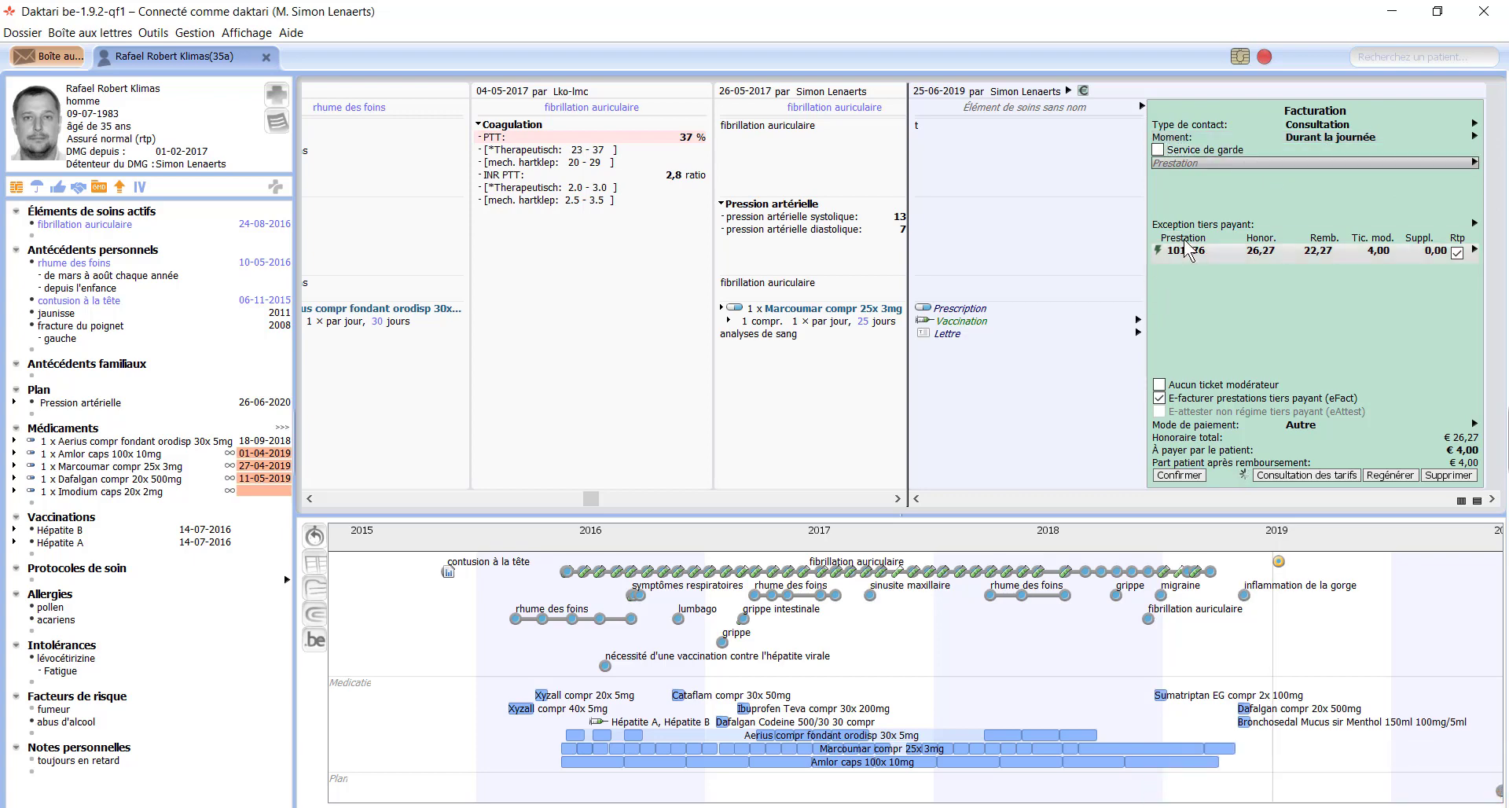
# Step: Add the ECG avec protocole prestation (code 475075), bringing the total fee to €44,46
pyautogui.click(1190, 163)
pyautogui.write('12131')
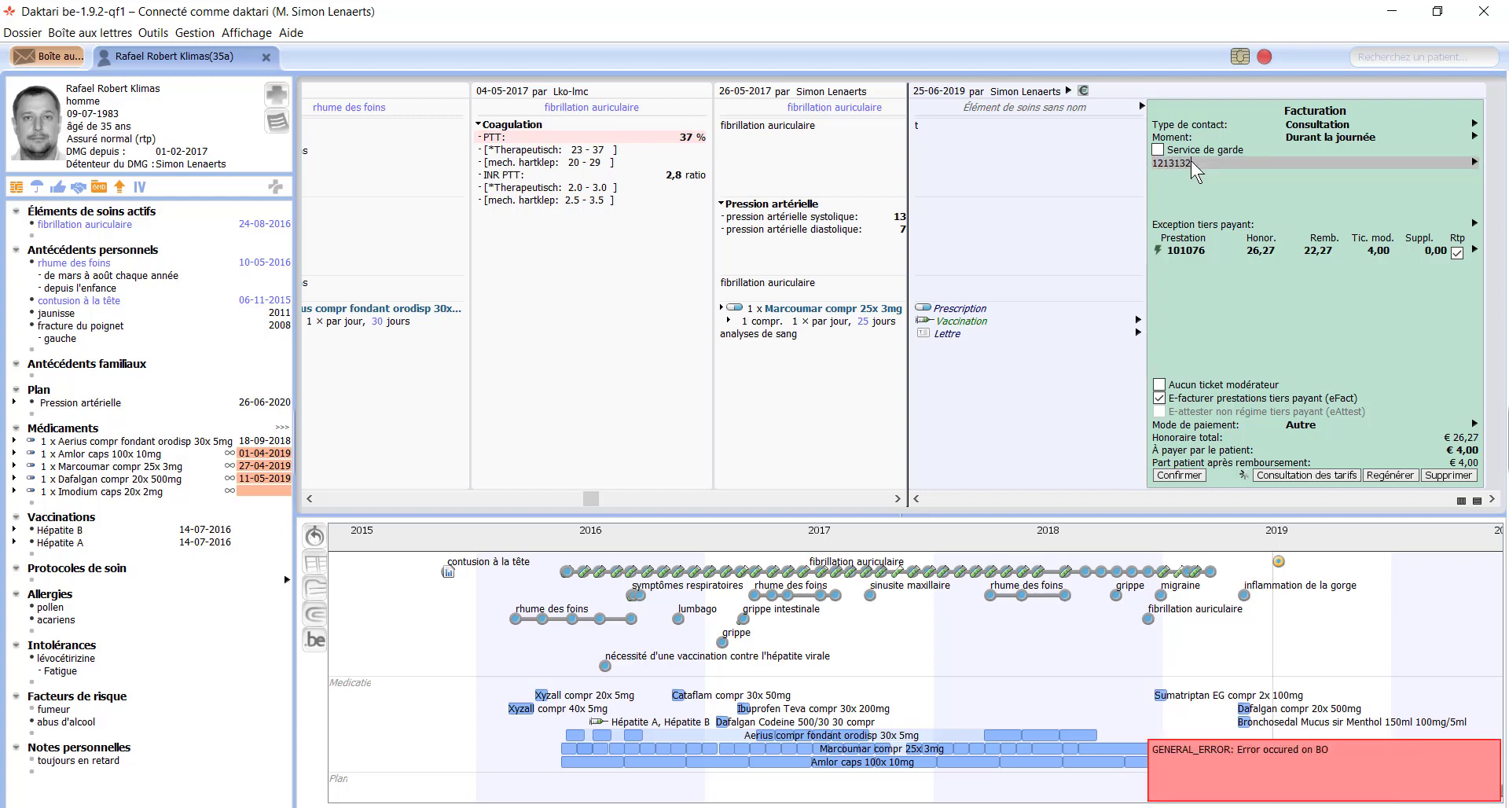
pyautogui.click(1475, 163)
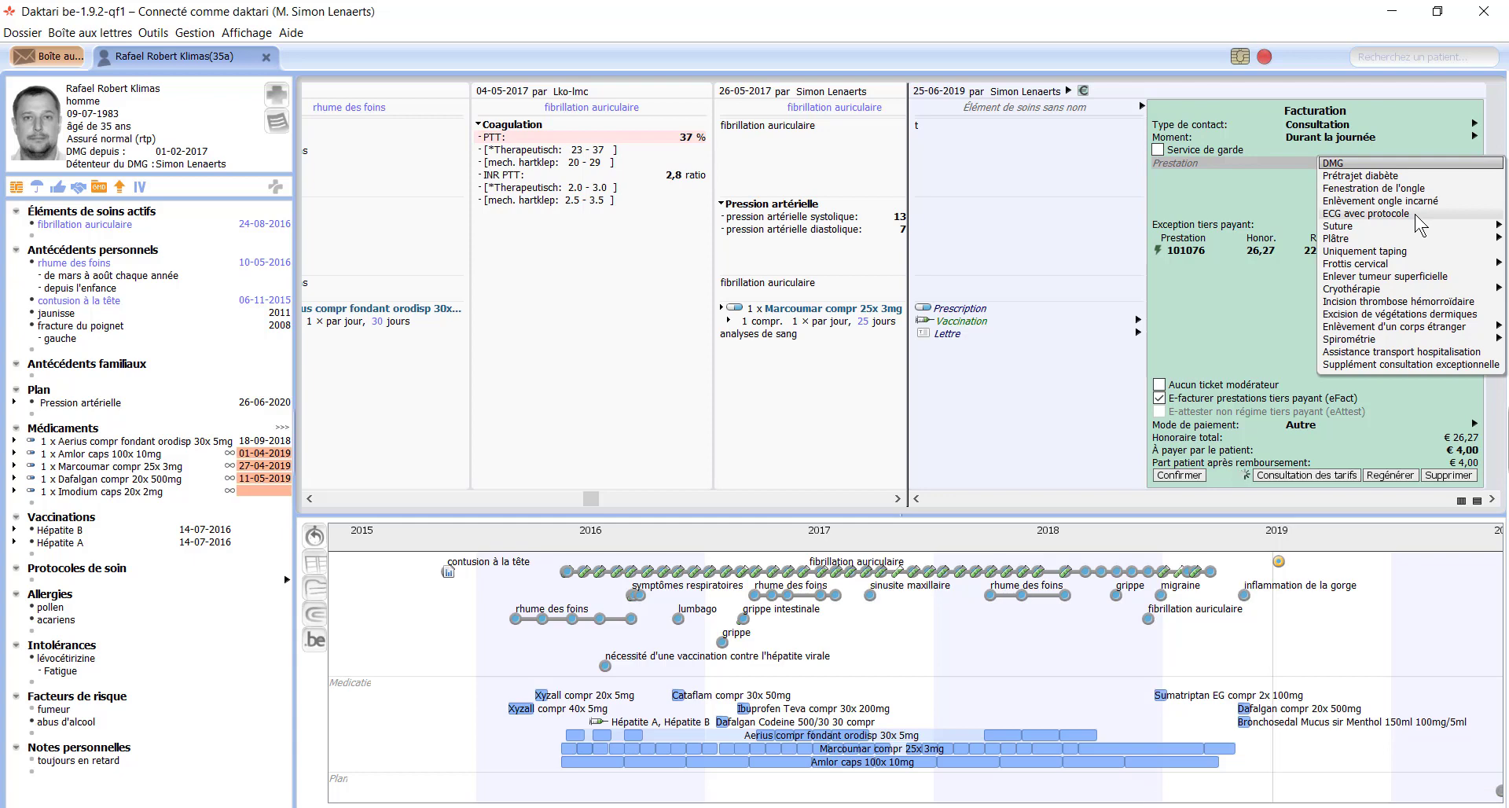
pyautogui.click(1383, 213)
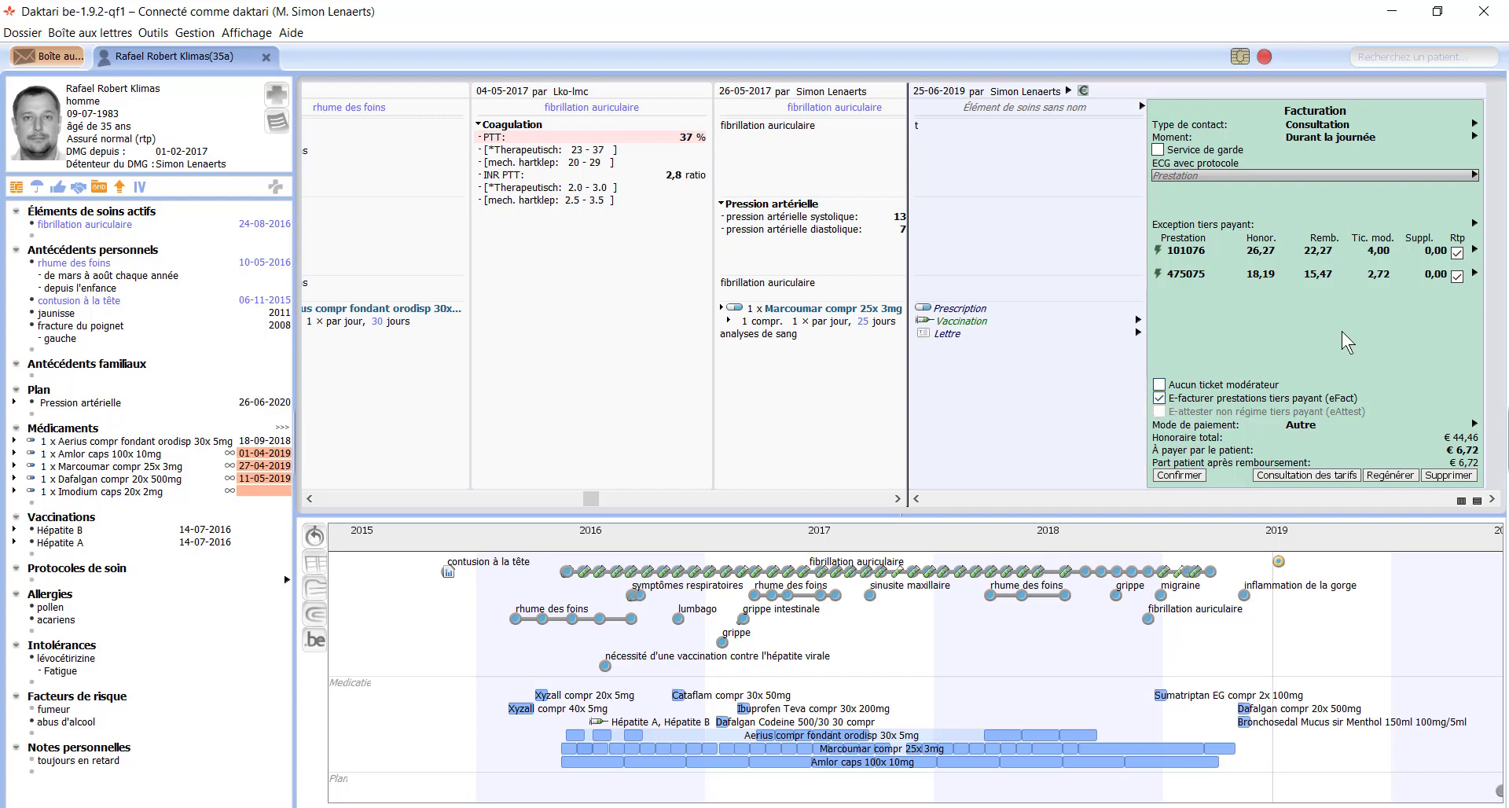
# Step: E-bill the consultation with cash payment: €44,46 total, €6,72 payable by the patient
pyautogui.click(1158, 384)
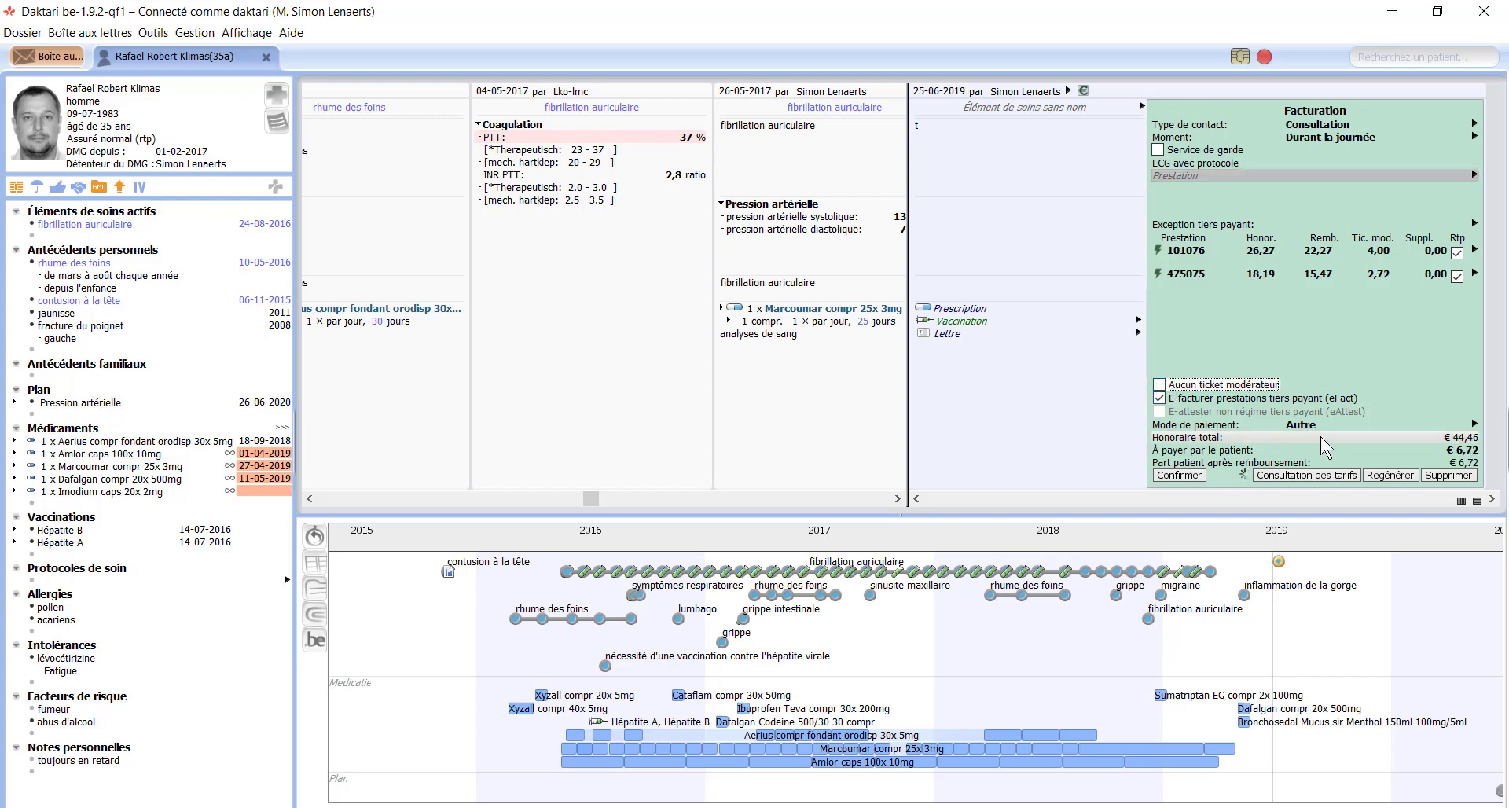
pyautogui.click(1339, 424)
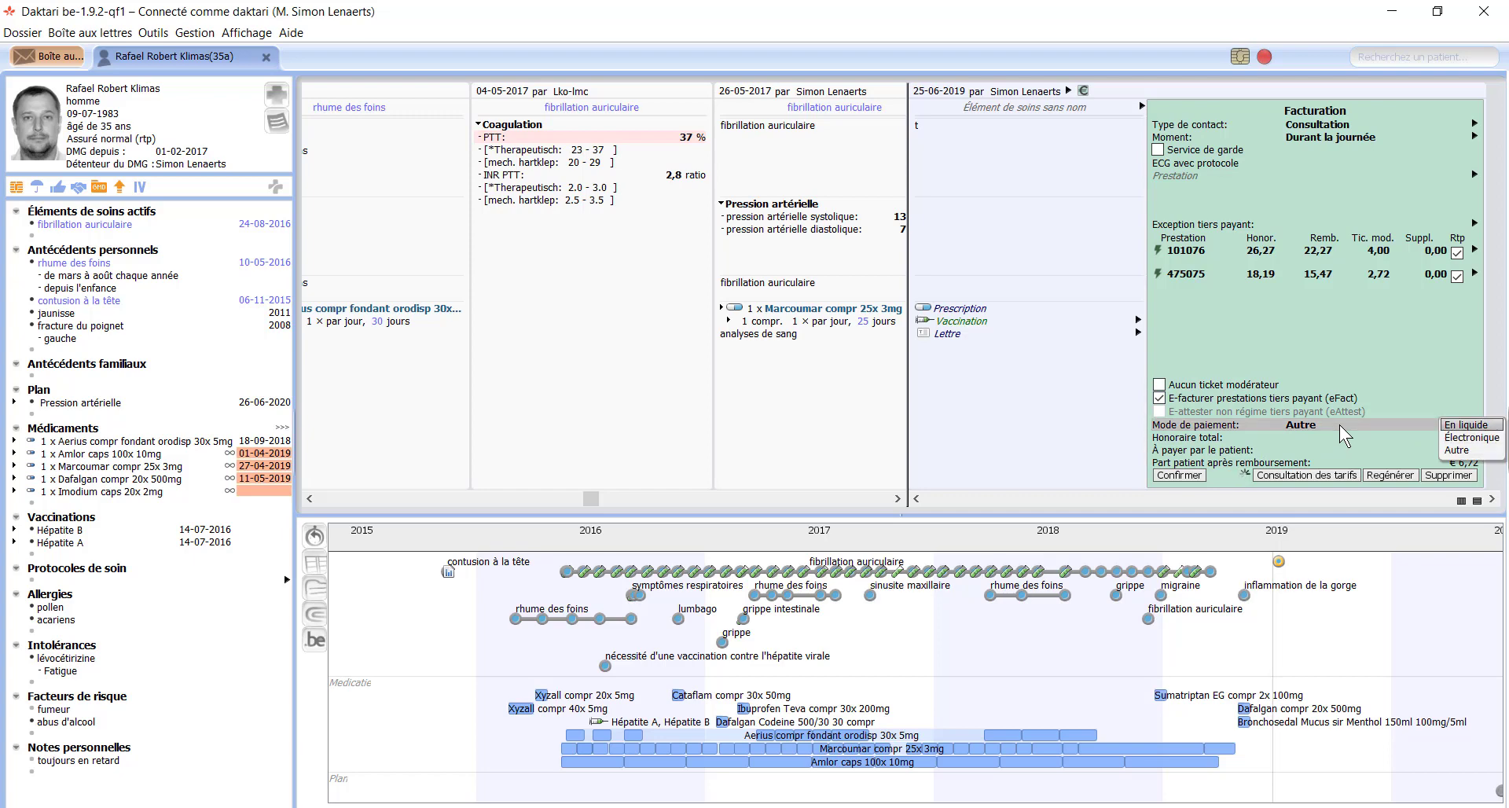
pyautogui.press('Return')
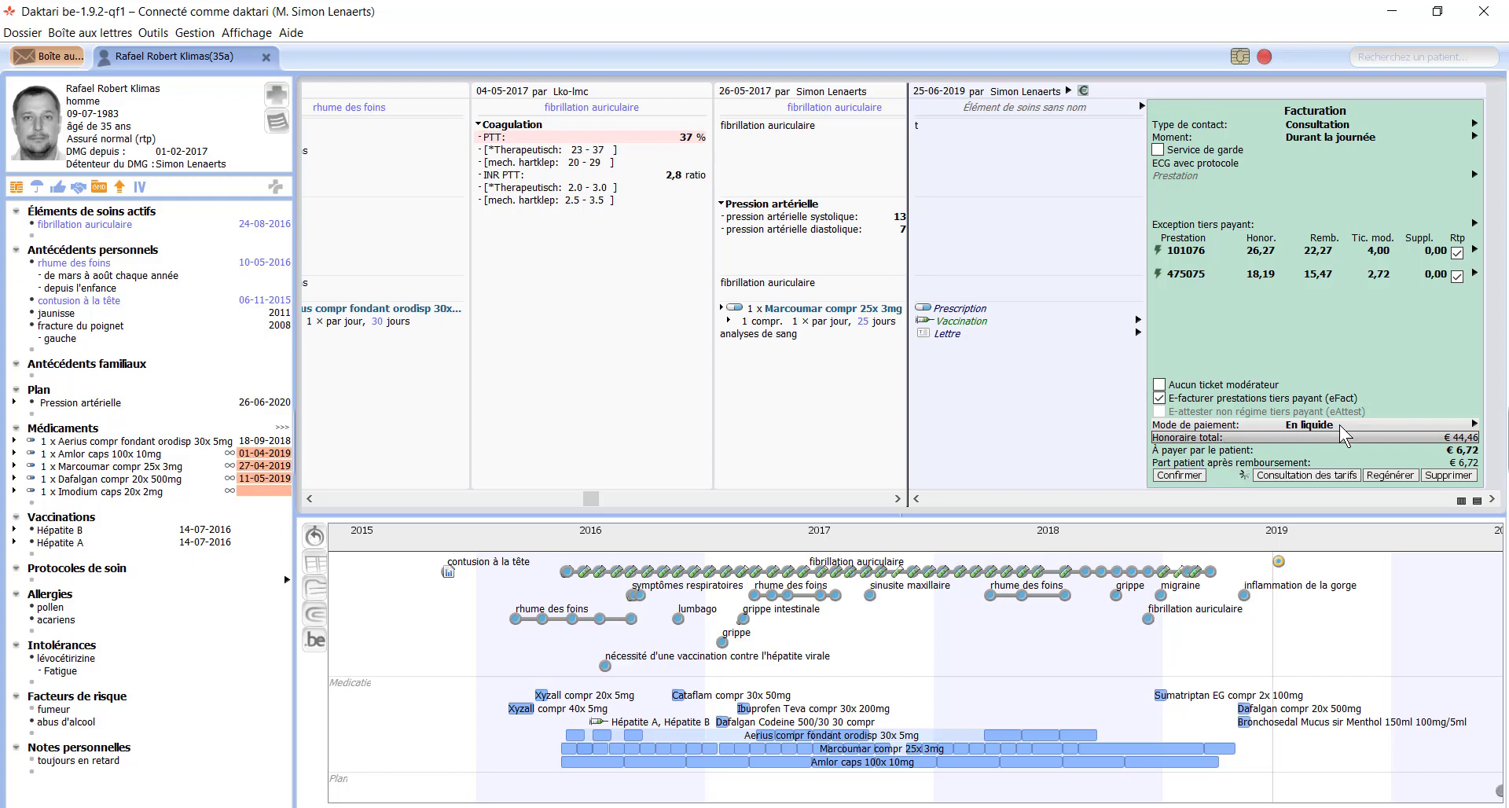
pyautogui.click(1177, 475)
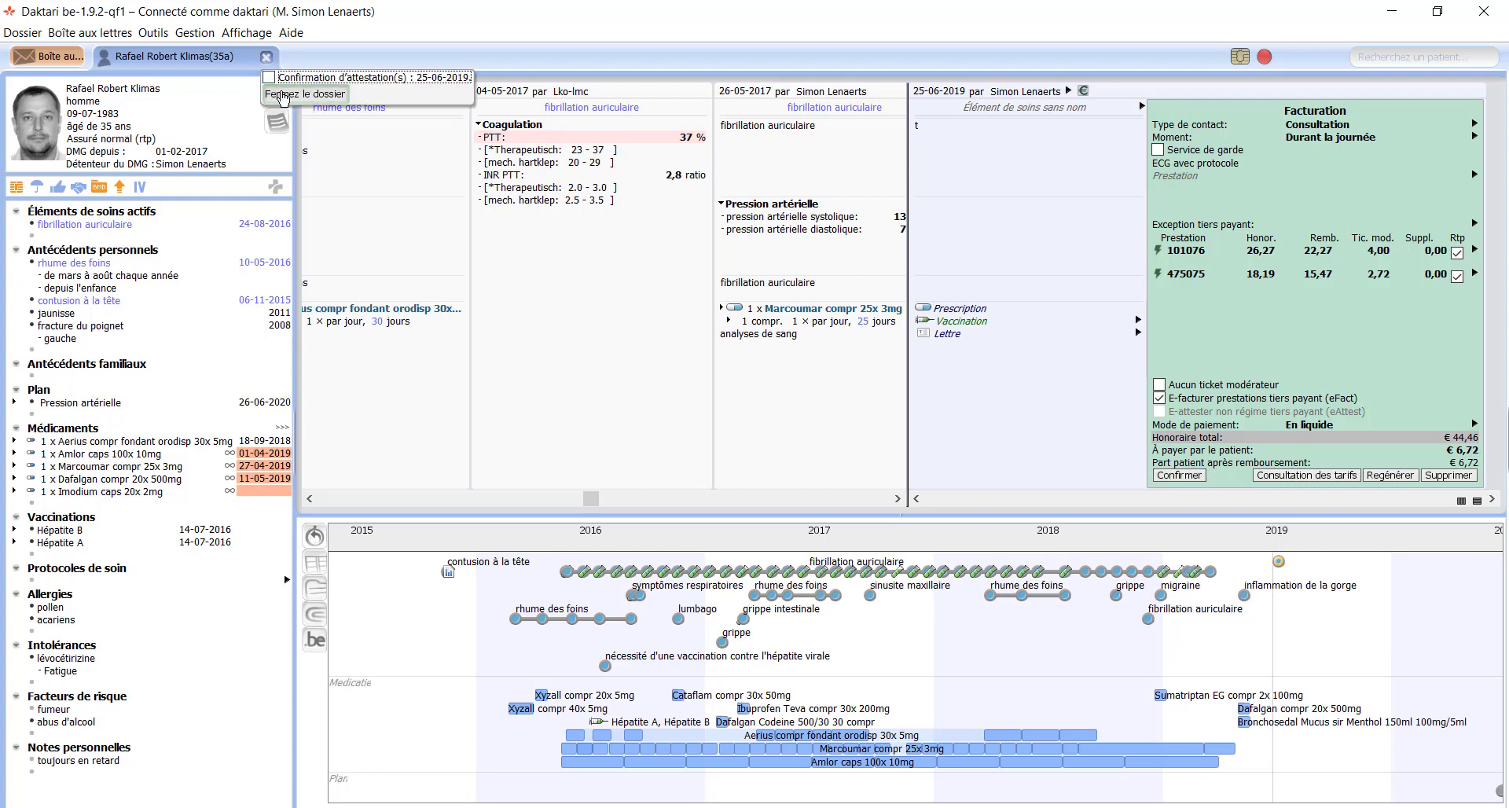
# Step: Close the patient record and open the Facturation module from Outils
pyautogui.click(283, 94)
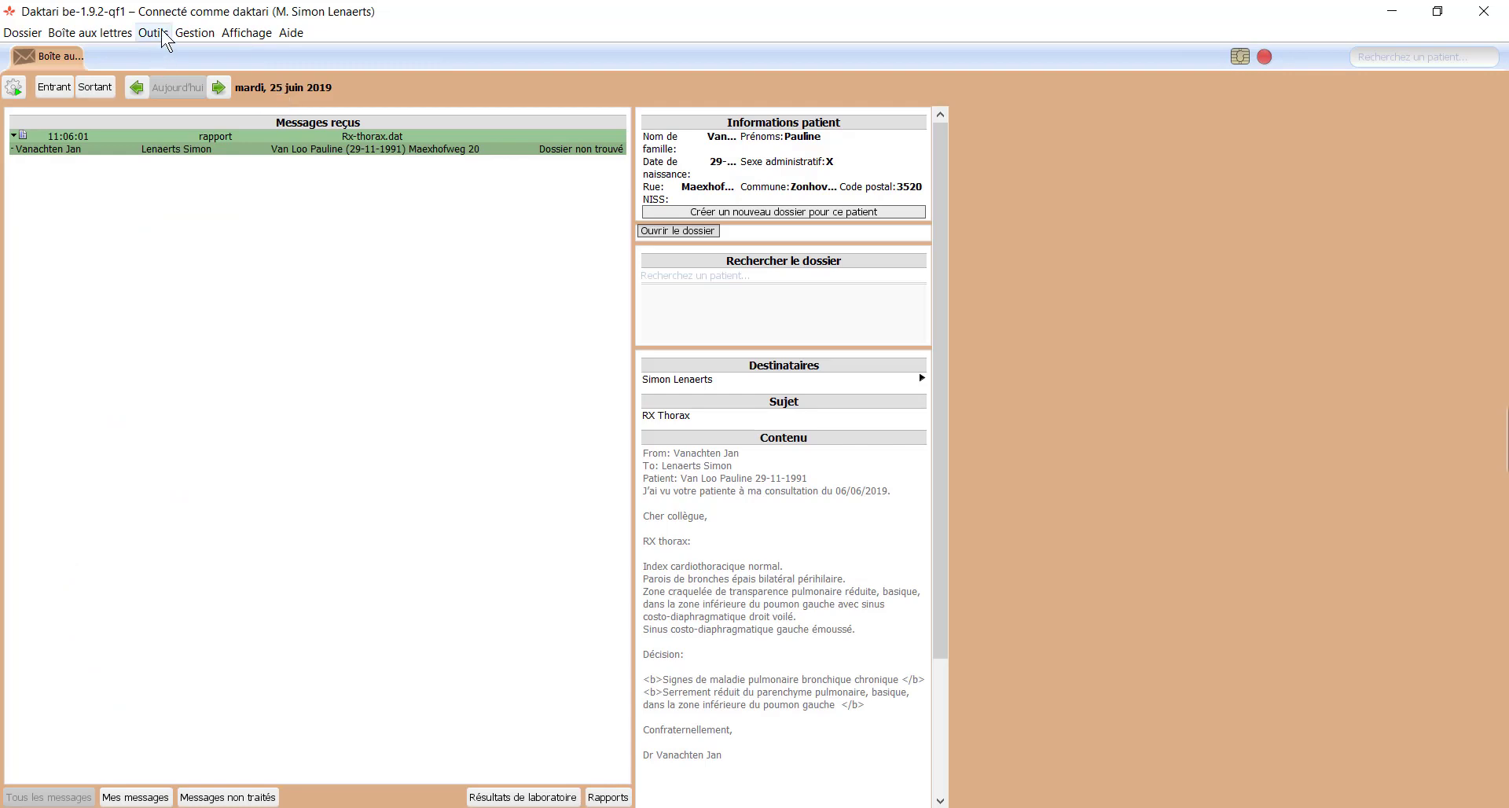
pyautogui.click(152, 32)
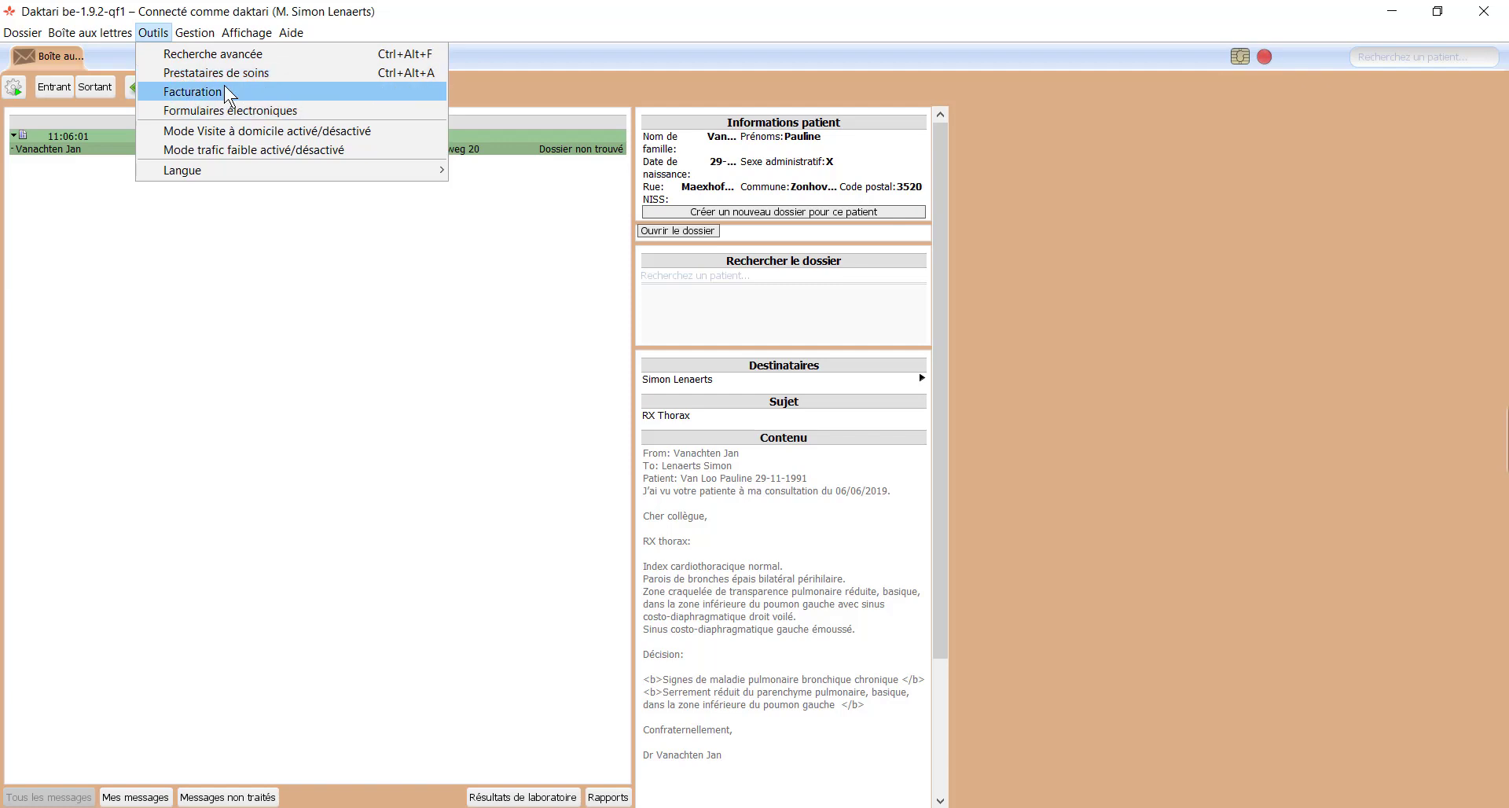
pyautogui.click(200, 92)
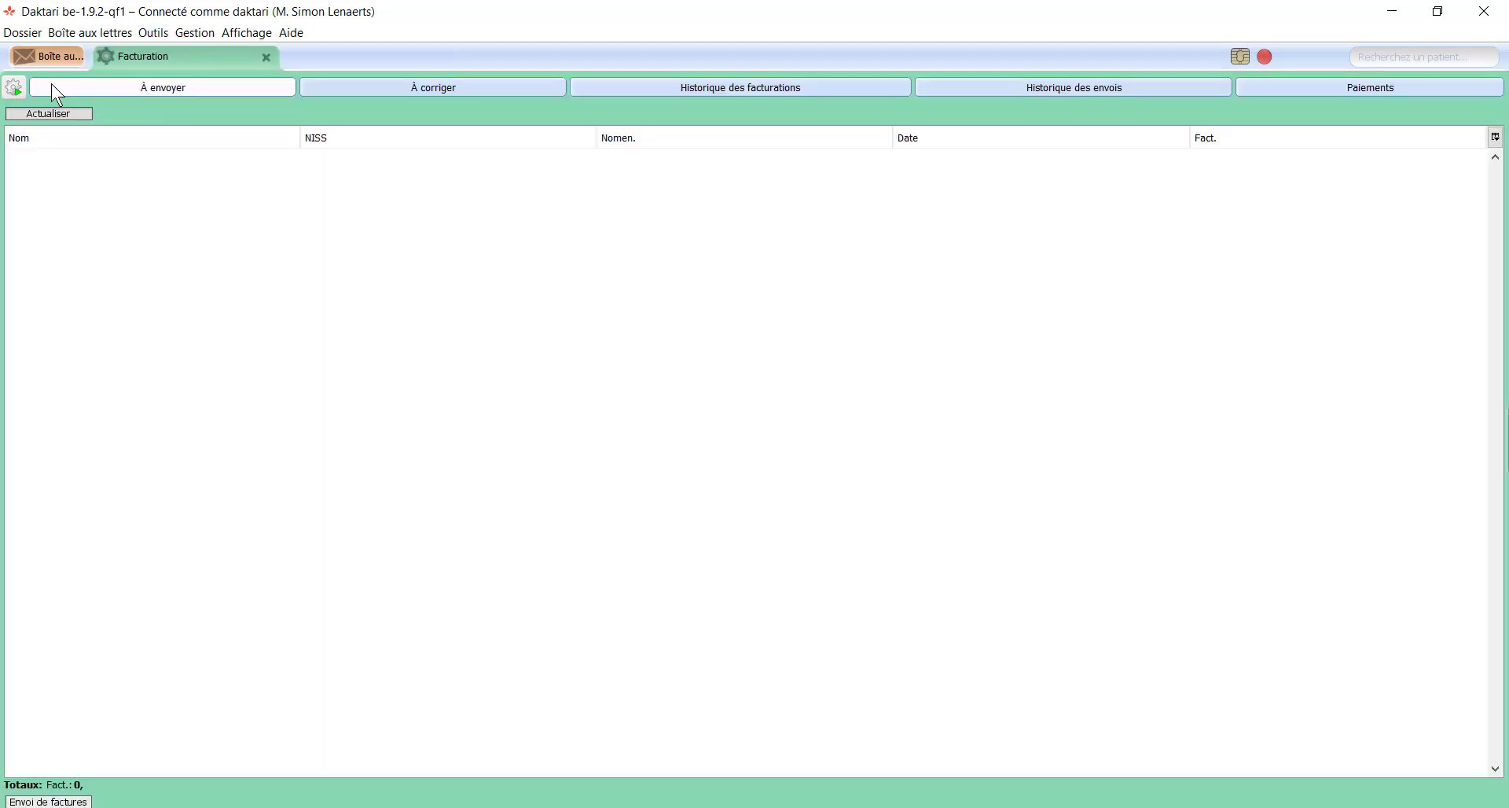
# Step: Refresh the invoices to send, then review the À corriger and Historique des facturations tabs
pyautogui.click(16, 92)
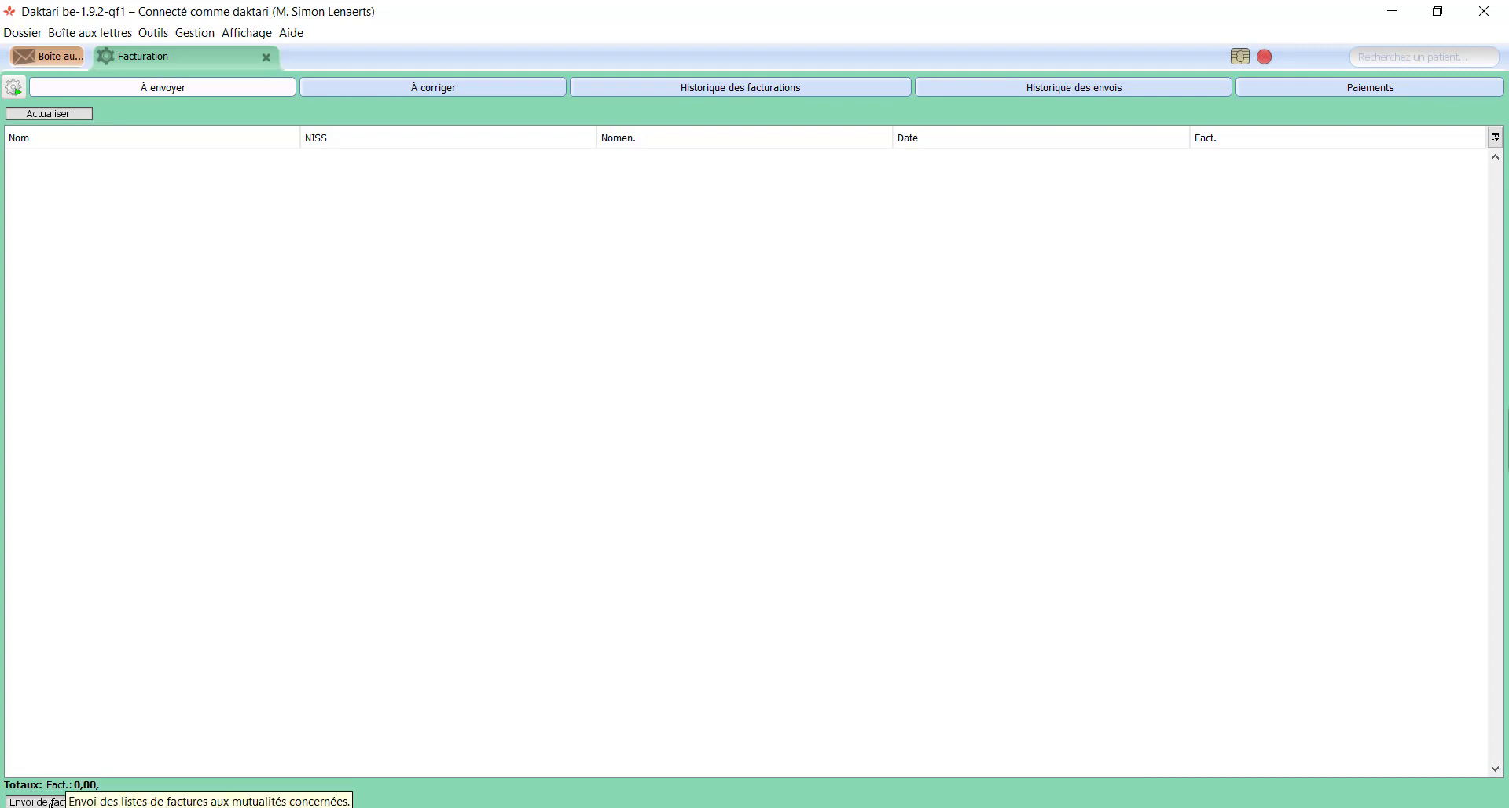
pyautogui.click(397, 96)
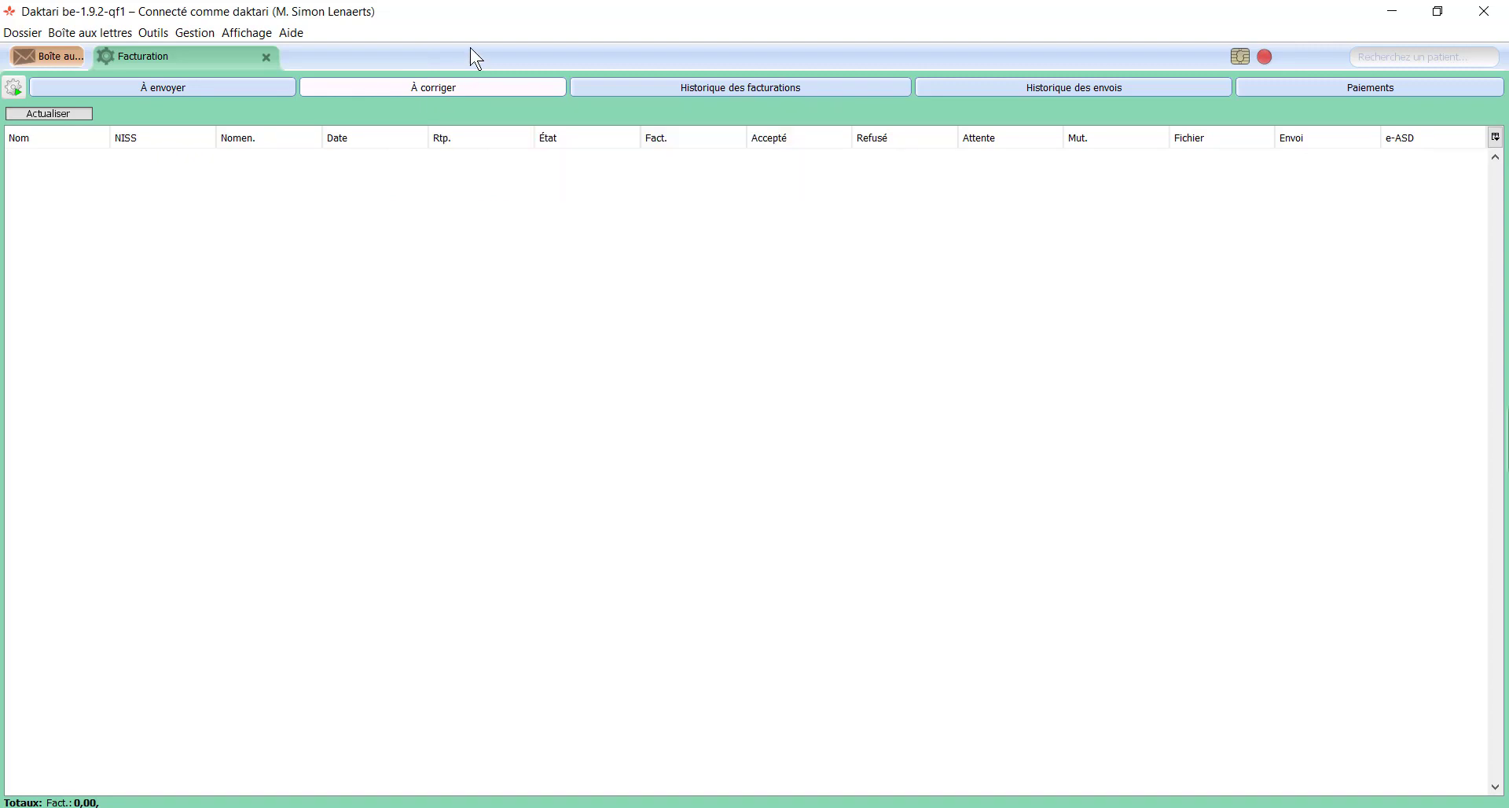
pyautogui.click(645, 81)
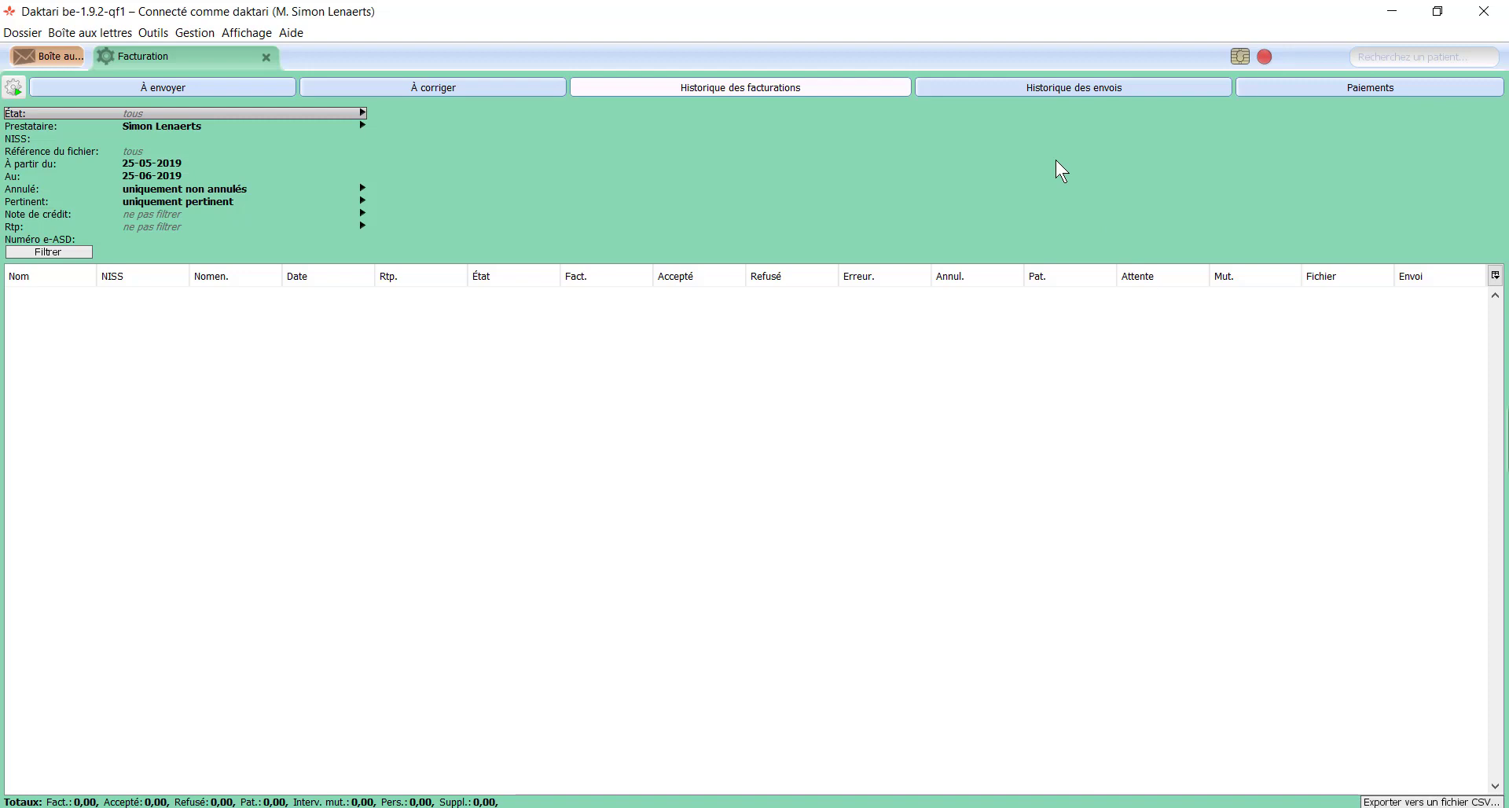
# Step: Review the Historique des envois and Paiements tabs, then close the Facturation module
pyautogui.click(1033, 89)
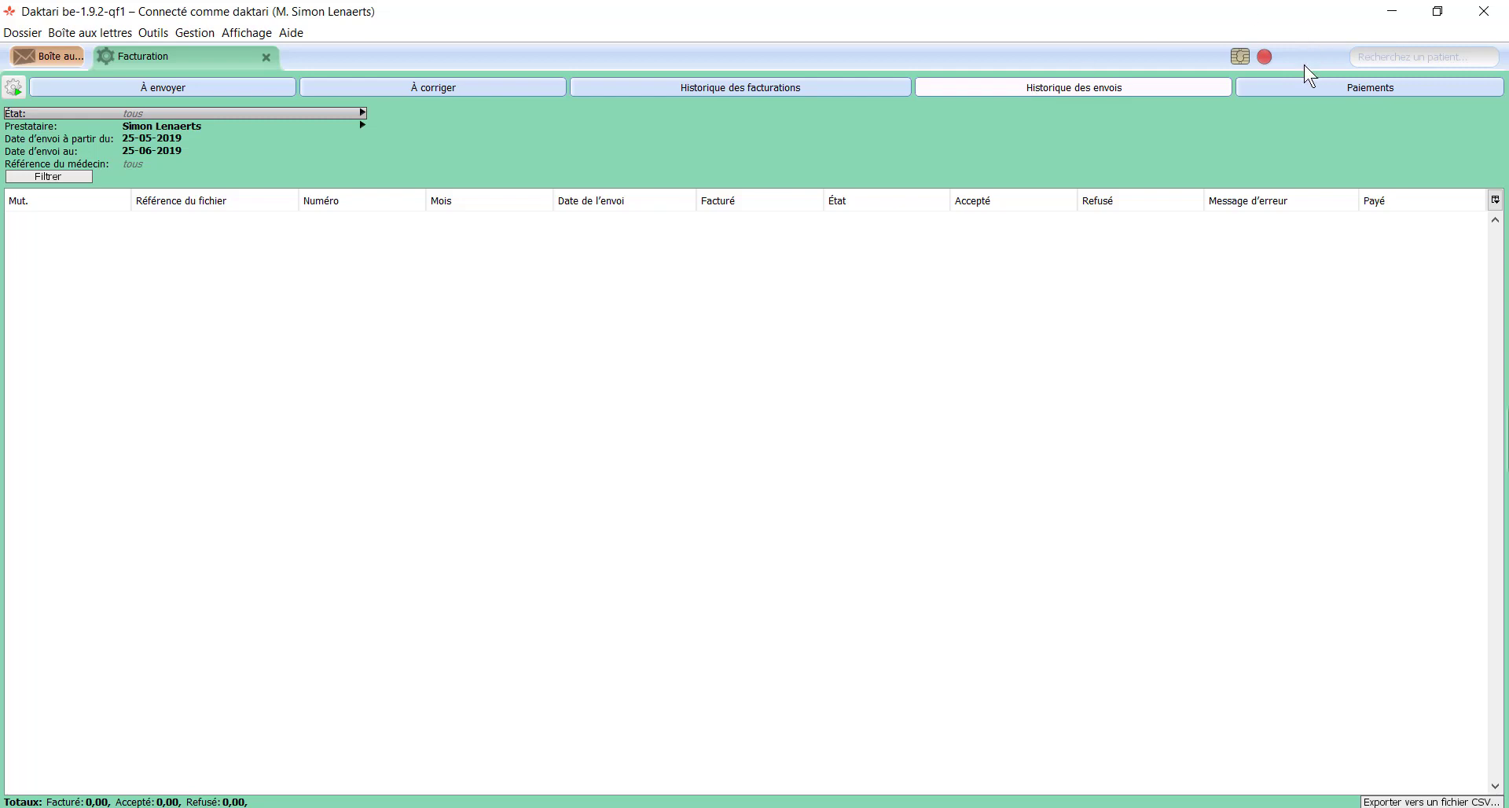
pyautogui.click(1300, 105)
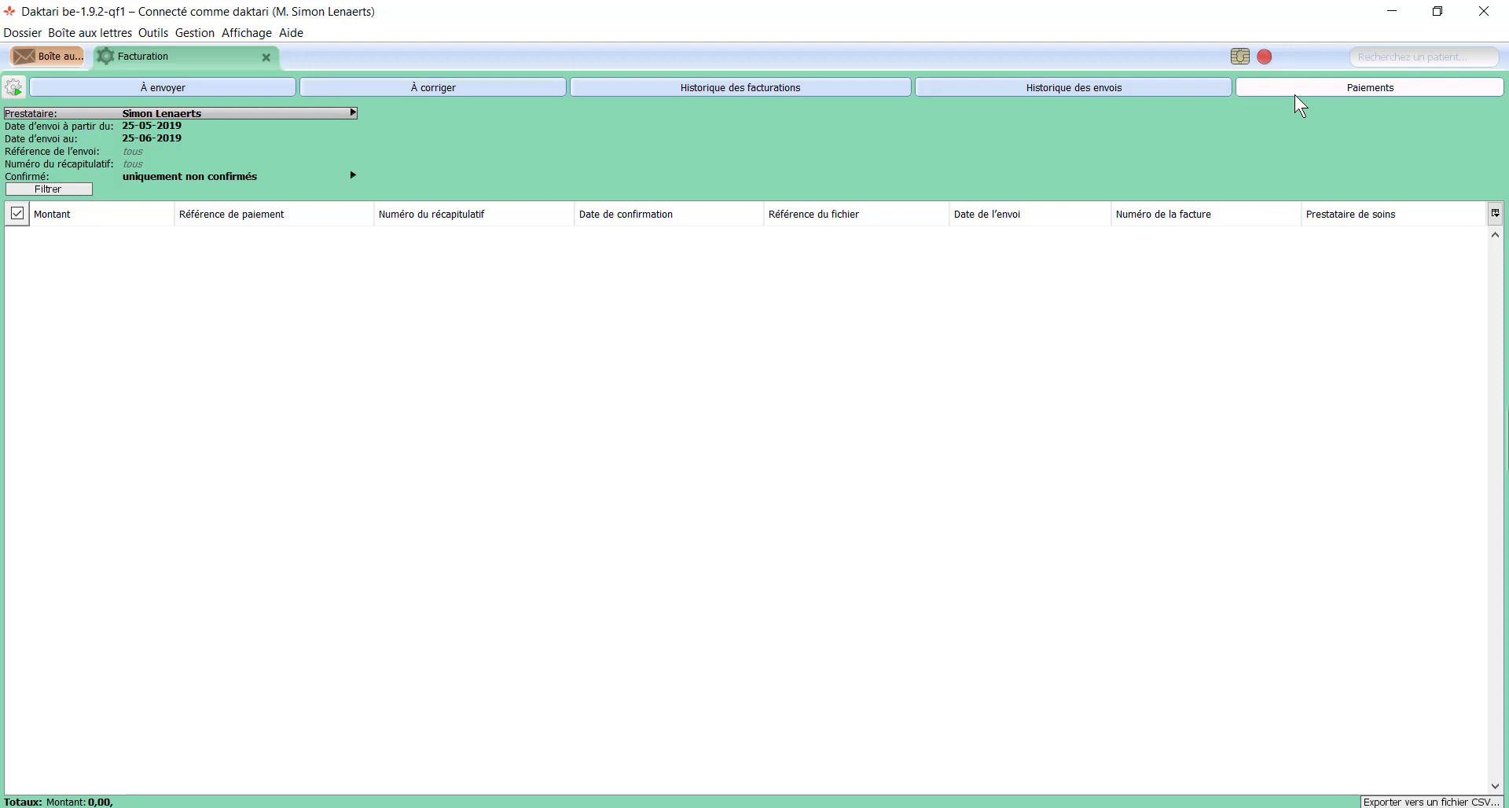
pyautogui.click(266, 56)
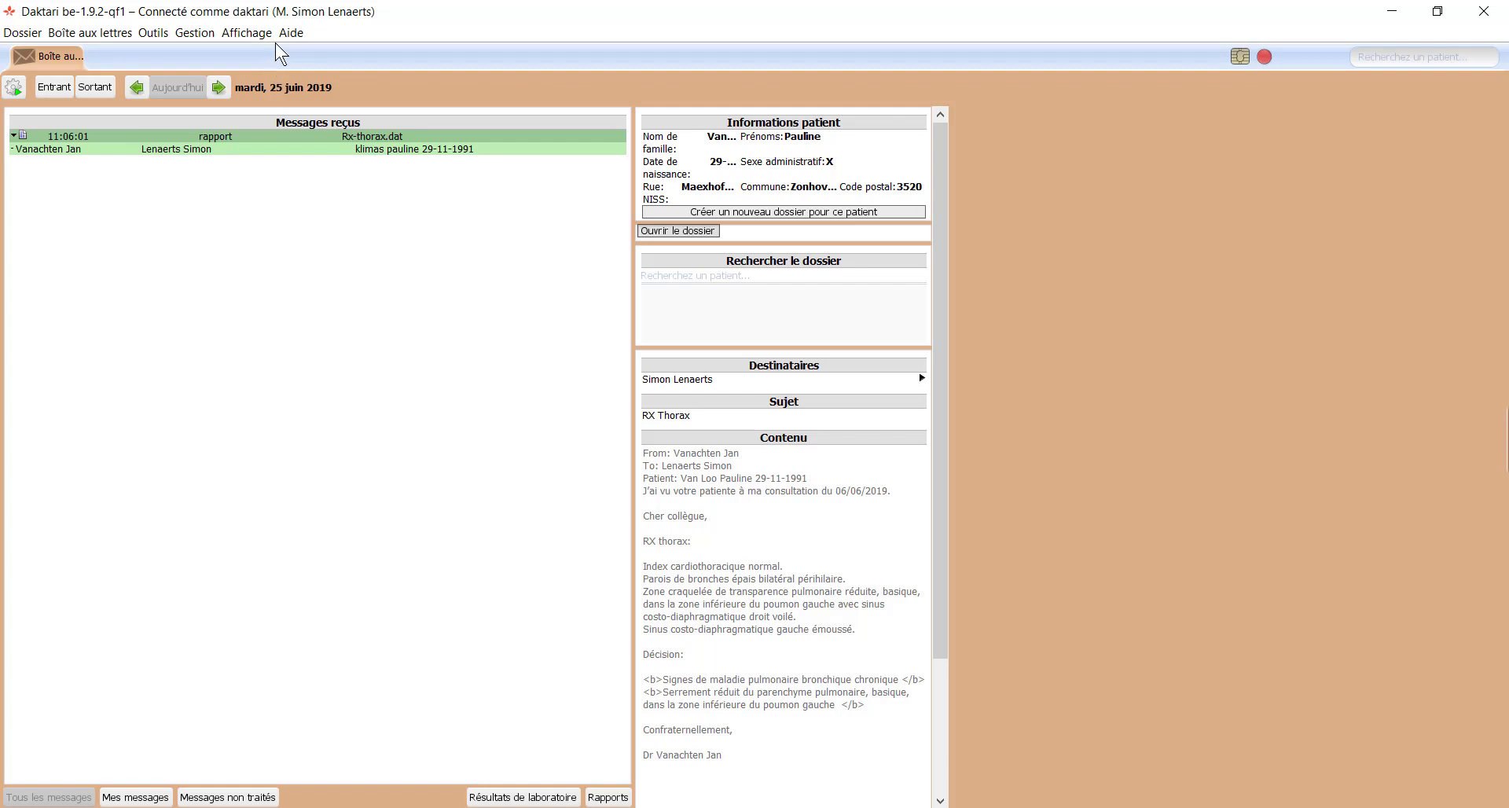
# Step: Show the About Daktari window with version 1.9.2-qf1 from the Aide menu
pyautogui.click(288, 35)
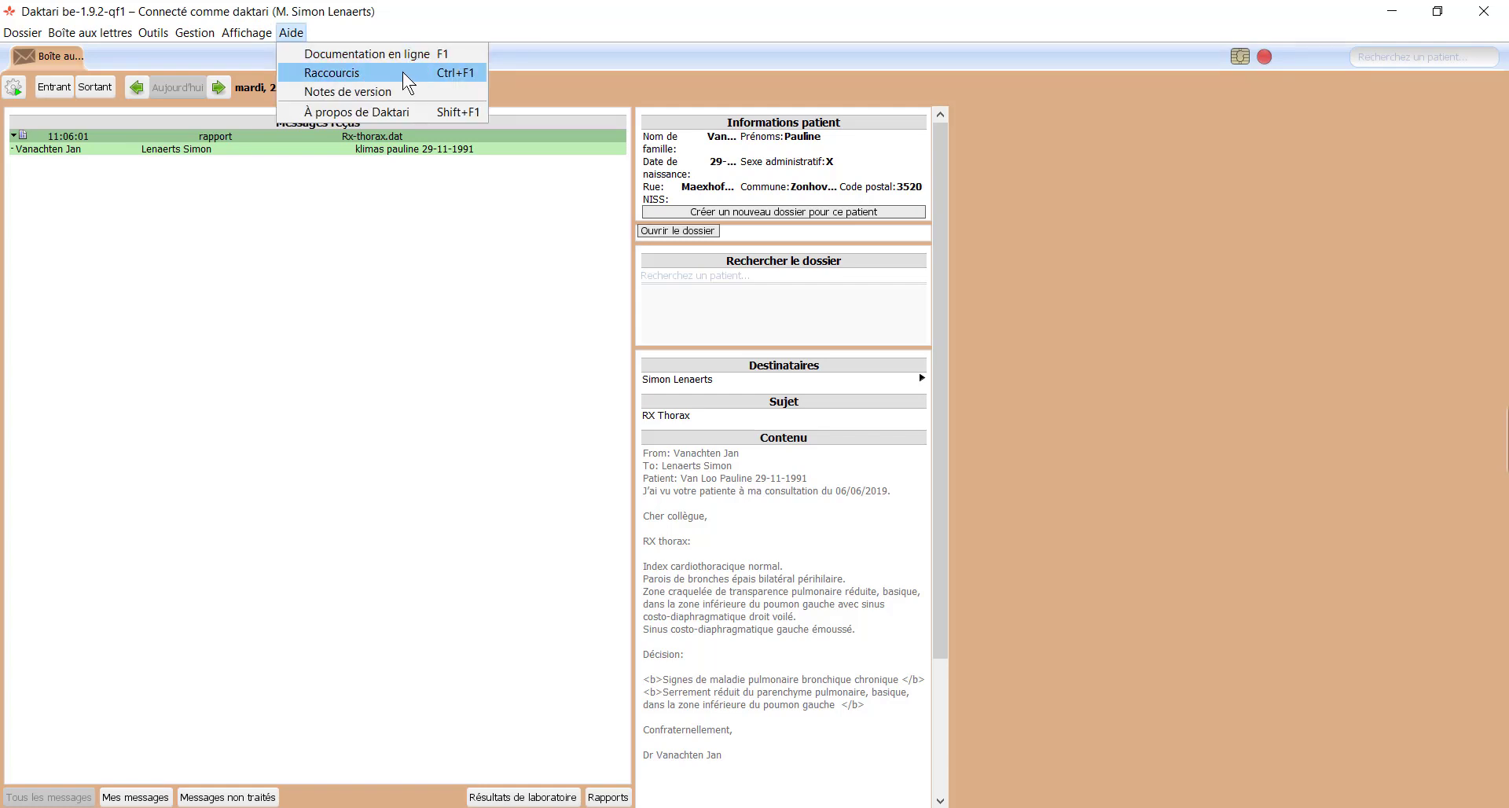
pyautogui.click(390, 112)
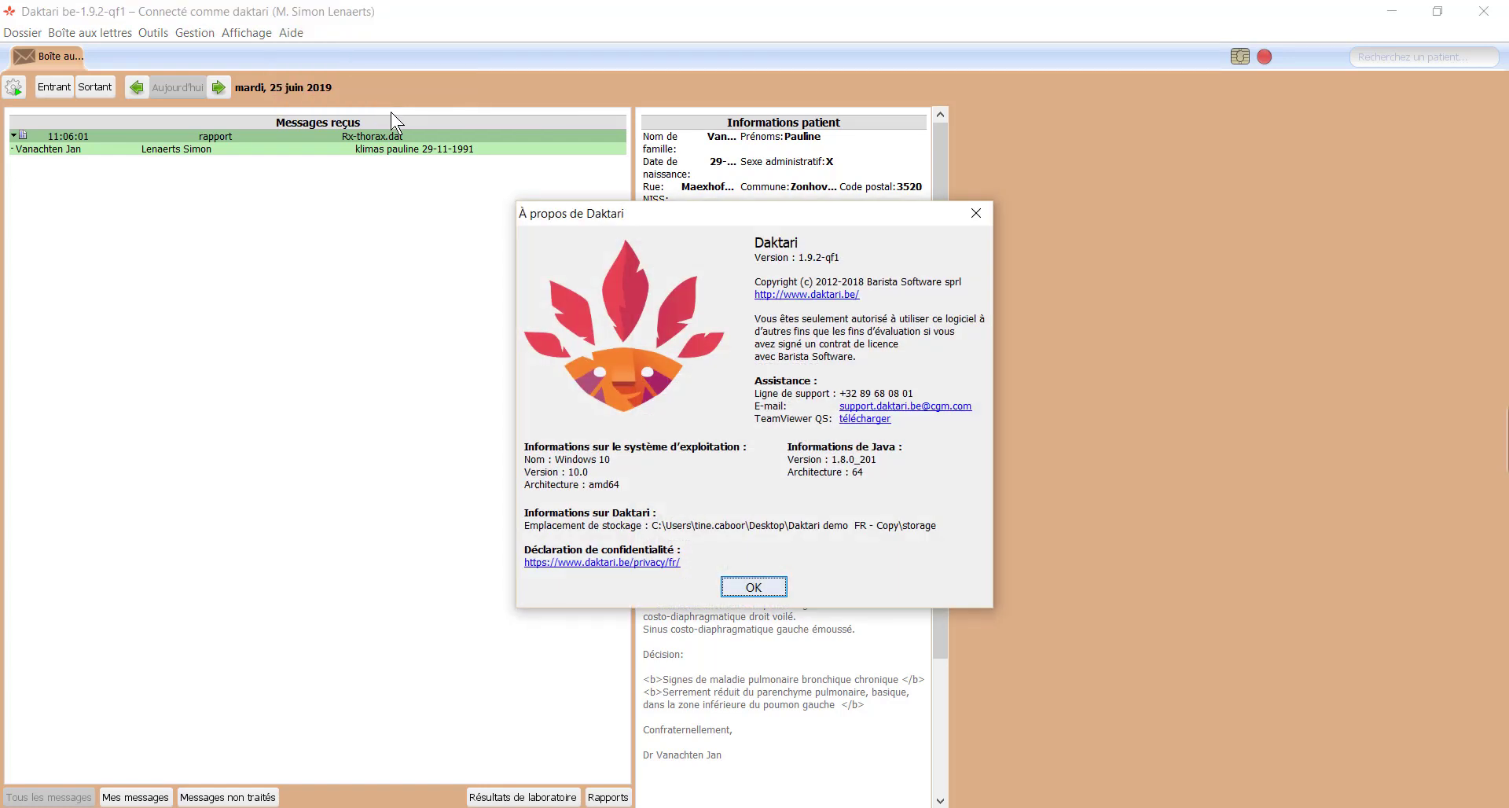